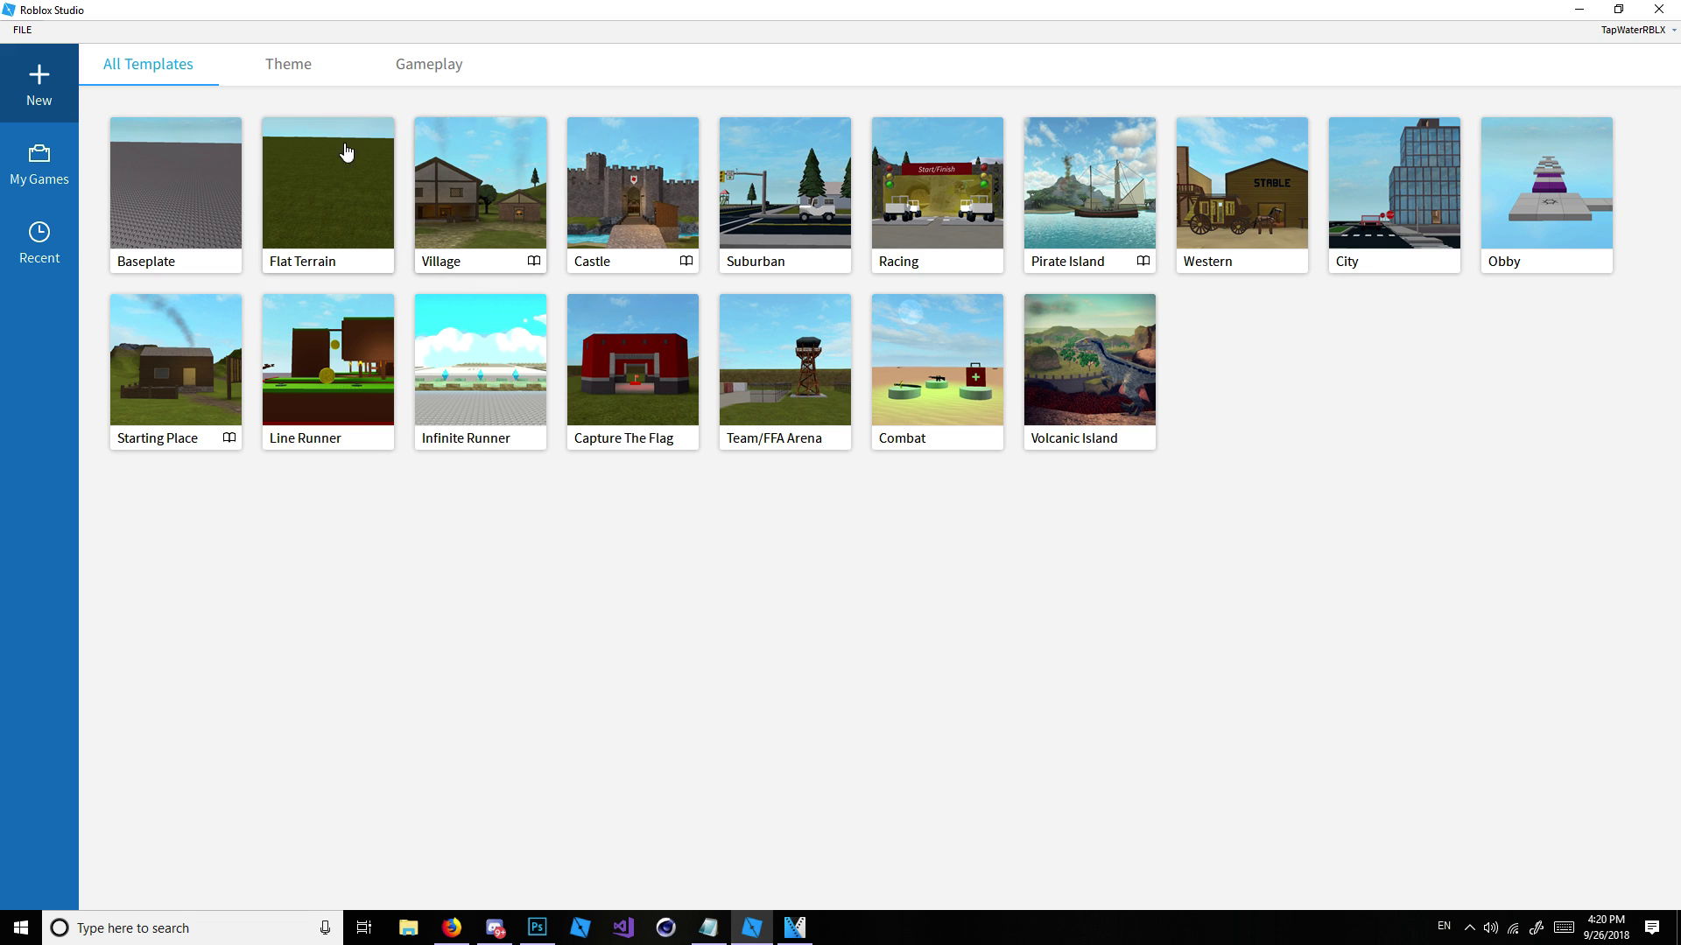
Step: Browse the template categories and create a new place from the Baseplate template
click(295, 66)
click(427, 75)
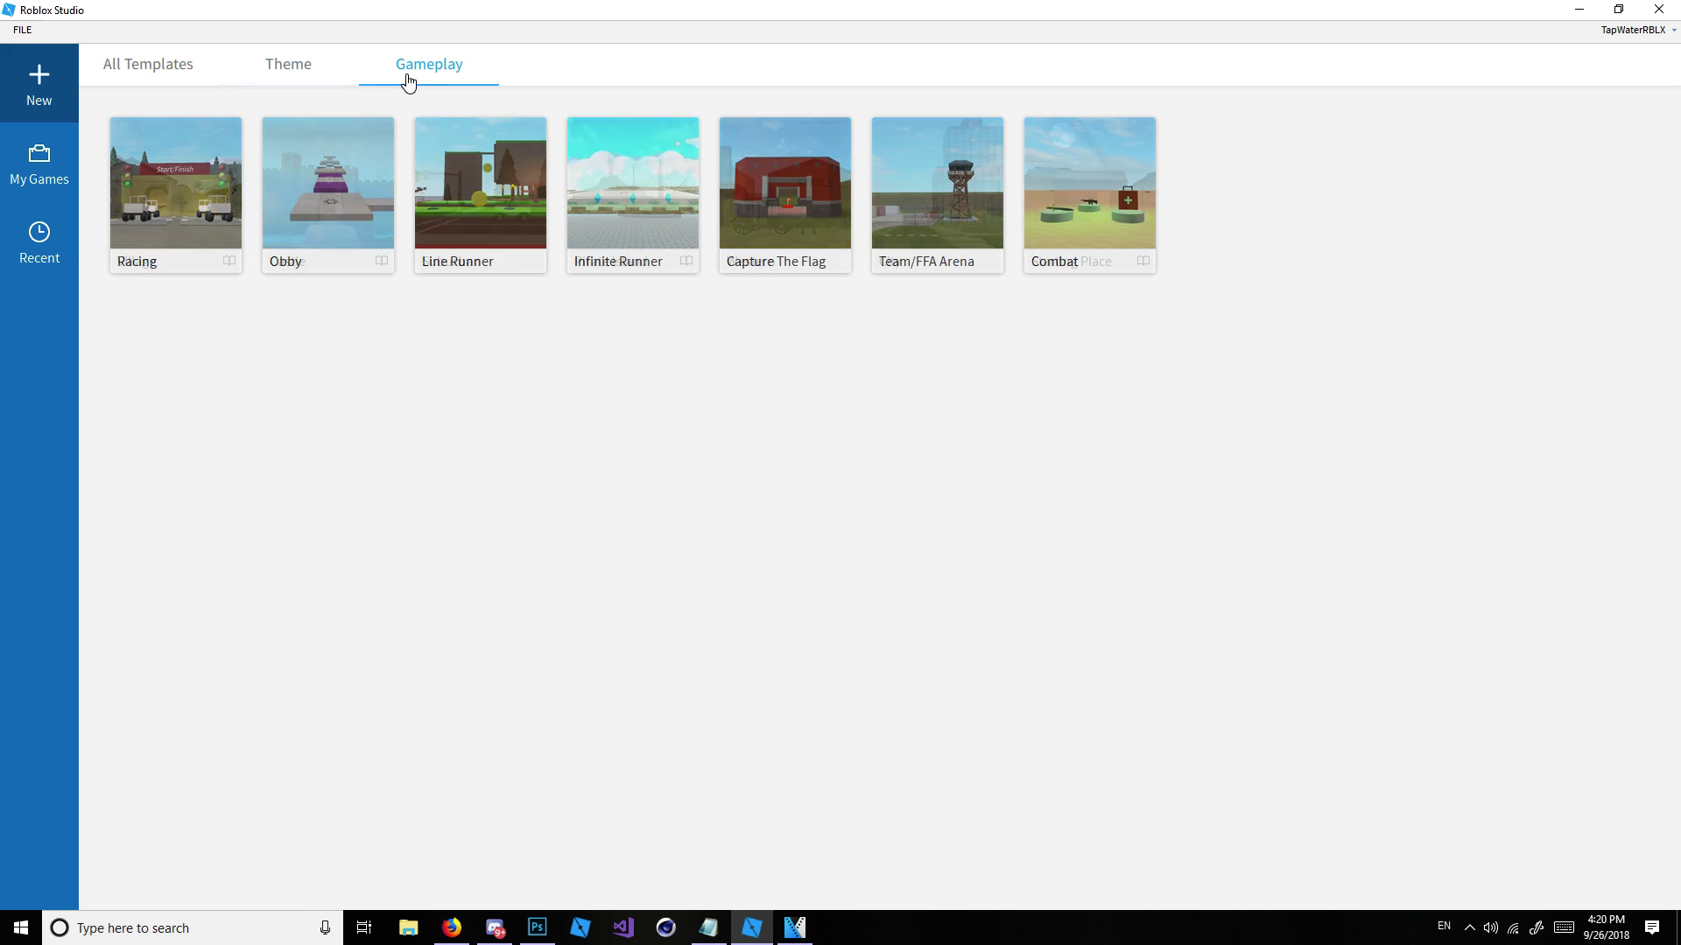
click(218, 77)
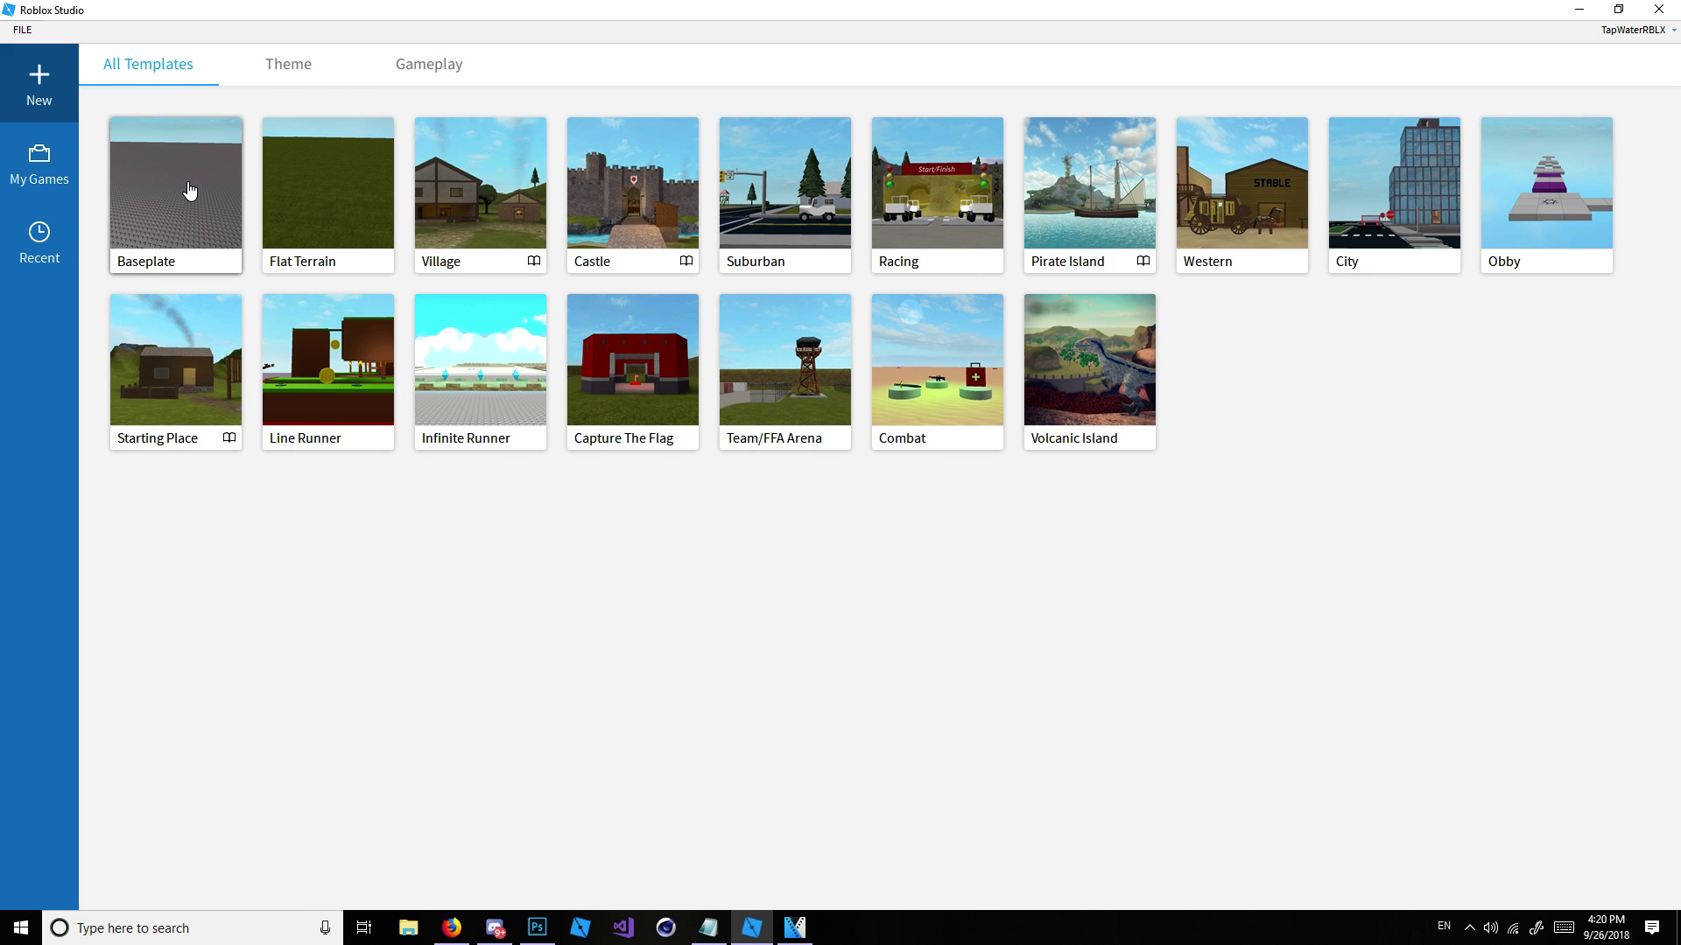
click(184, 147)
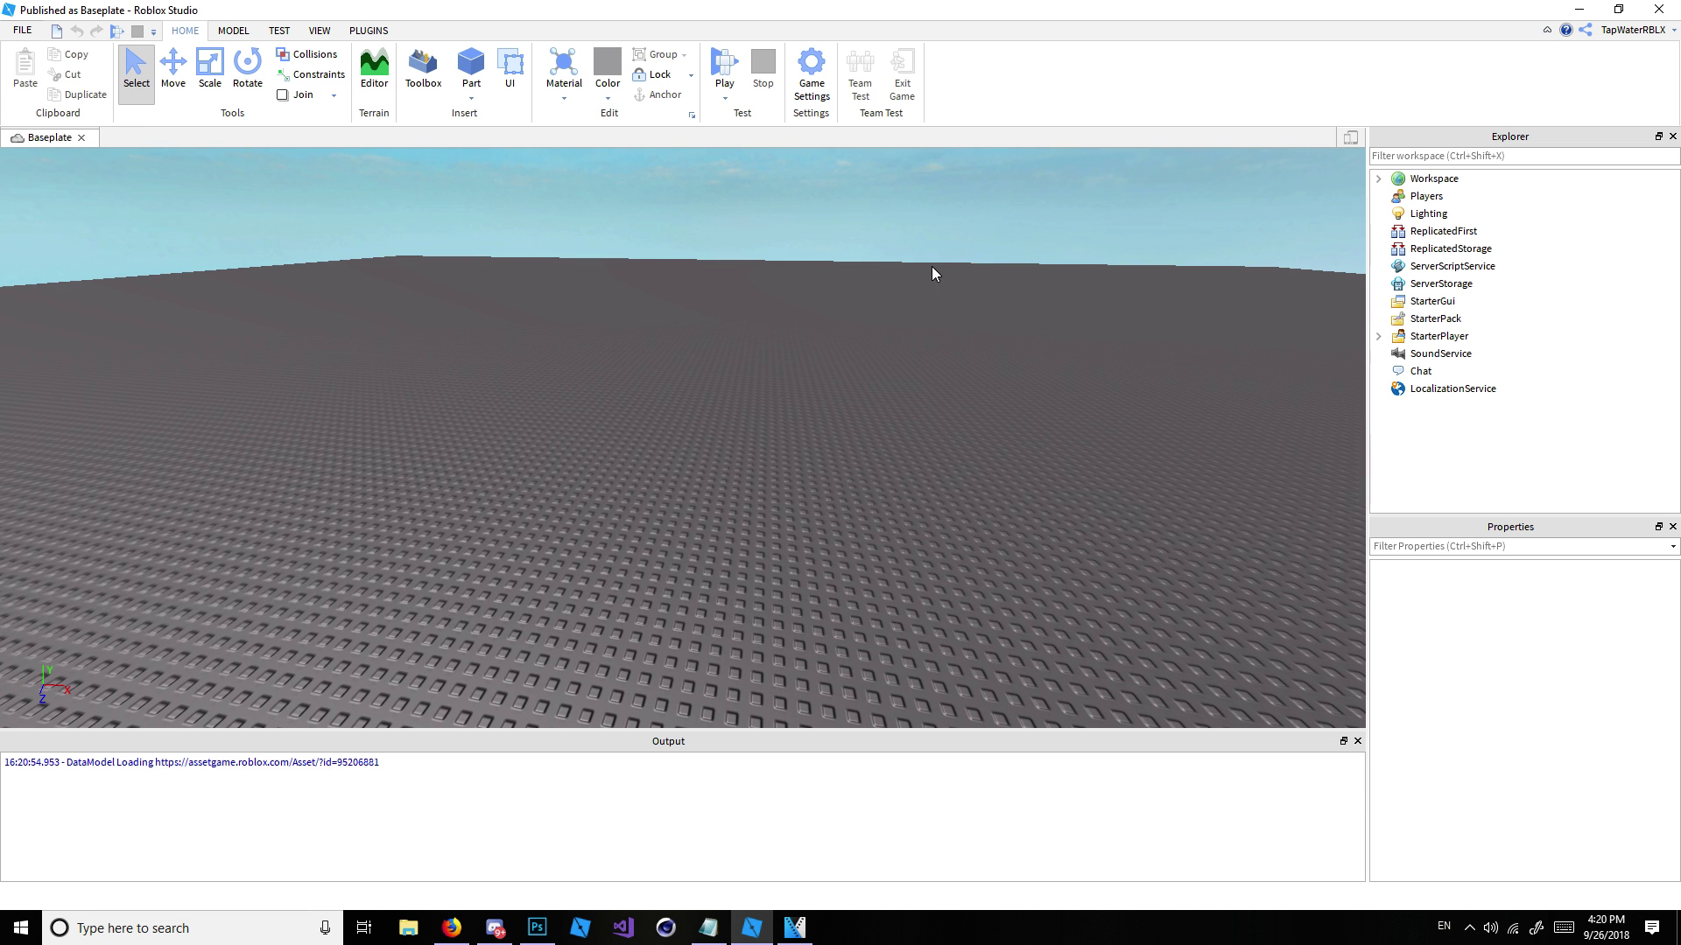
Step: Inspect the Workspace object's properties and its child objects in the Explorer
right_drag(931, 266, 907, 265)
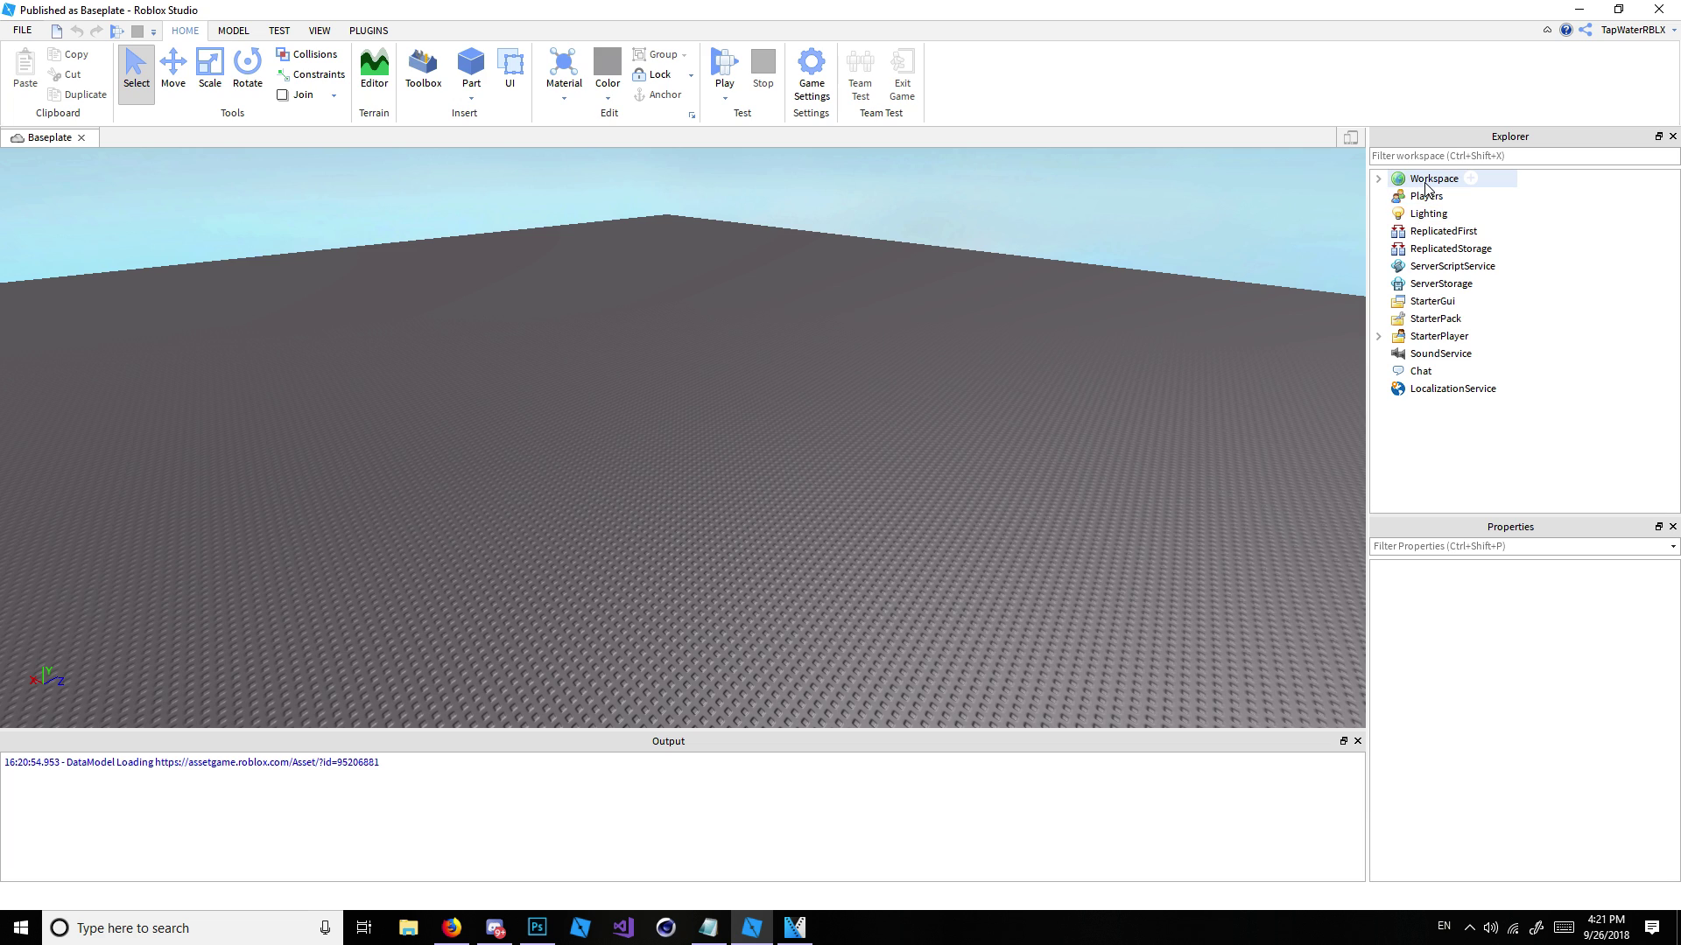
click(1408, 184)
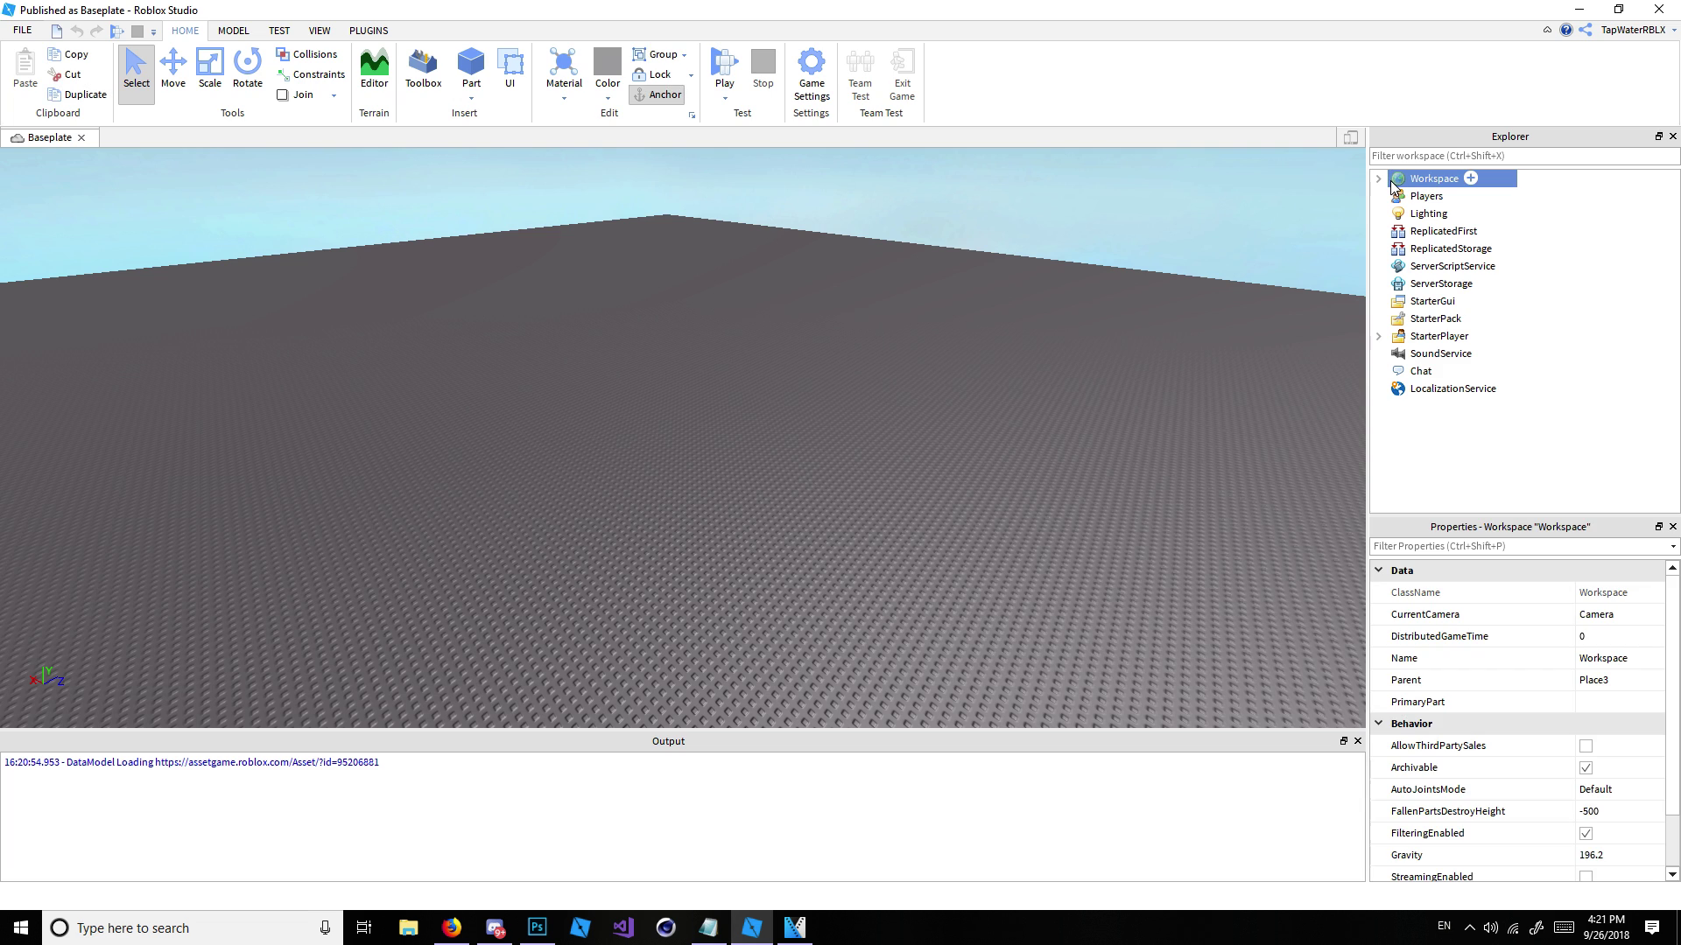
click(1379, 179)
click(1379, 179)
click(1097, 195)
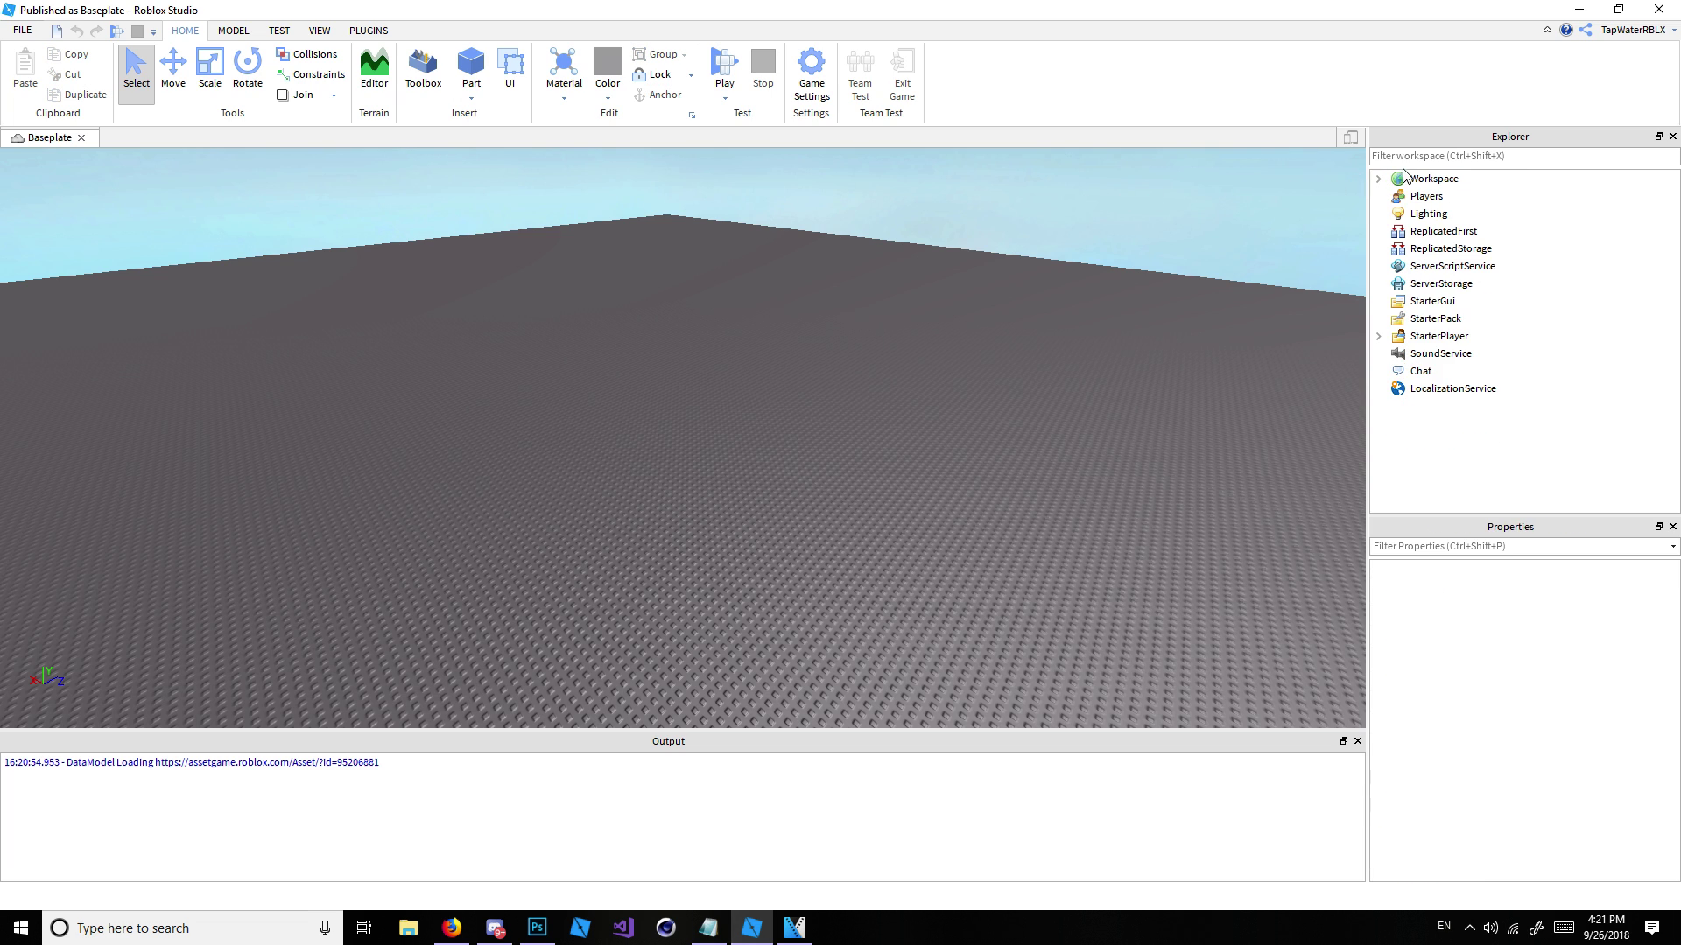
click(1398, 176)
click(889, 218)
Step: Insert a block part onto the baseplate and move it from Workspace into ServerStorage
right_drag(890, 219, 823, 240)
scroll(890, 219, down, 5)
click(470, 65)
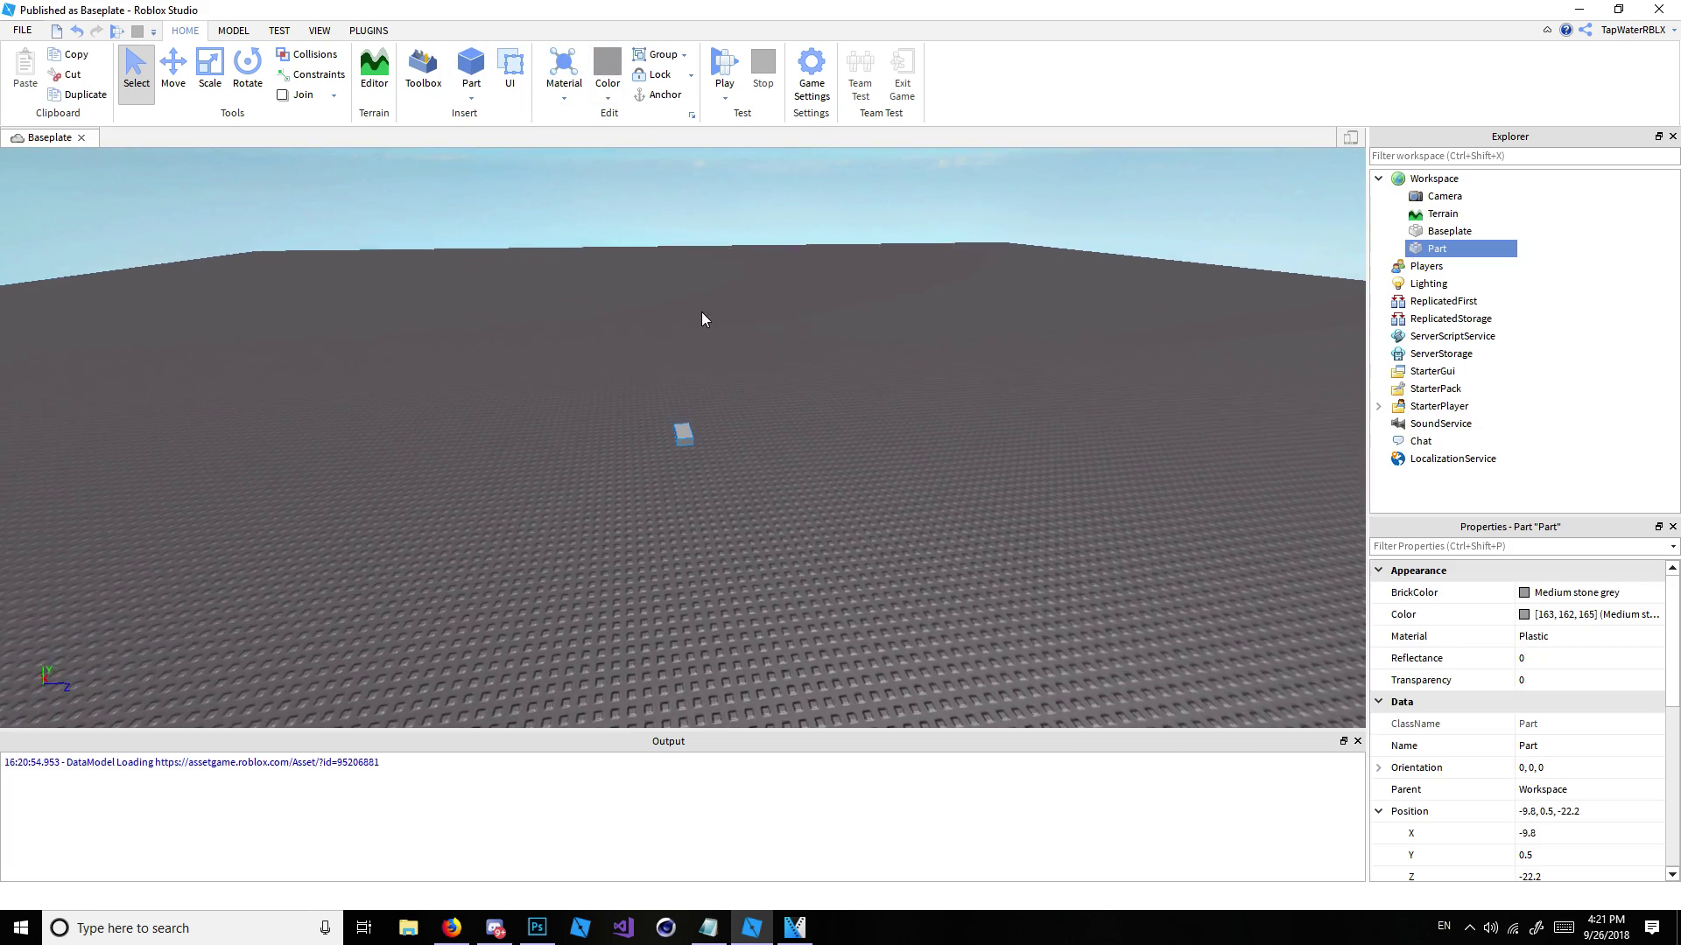
key(f)
drag(1428, 261, 1445, 354)
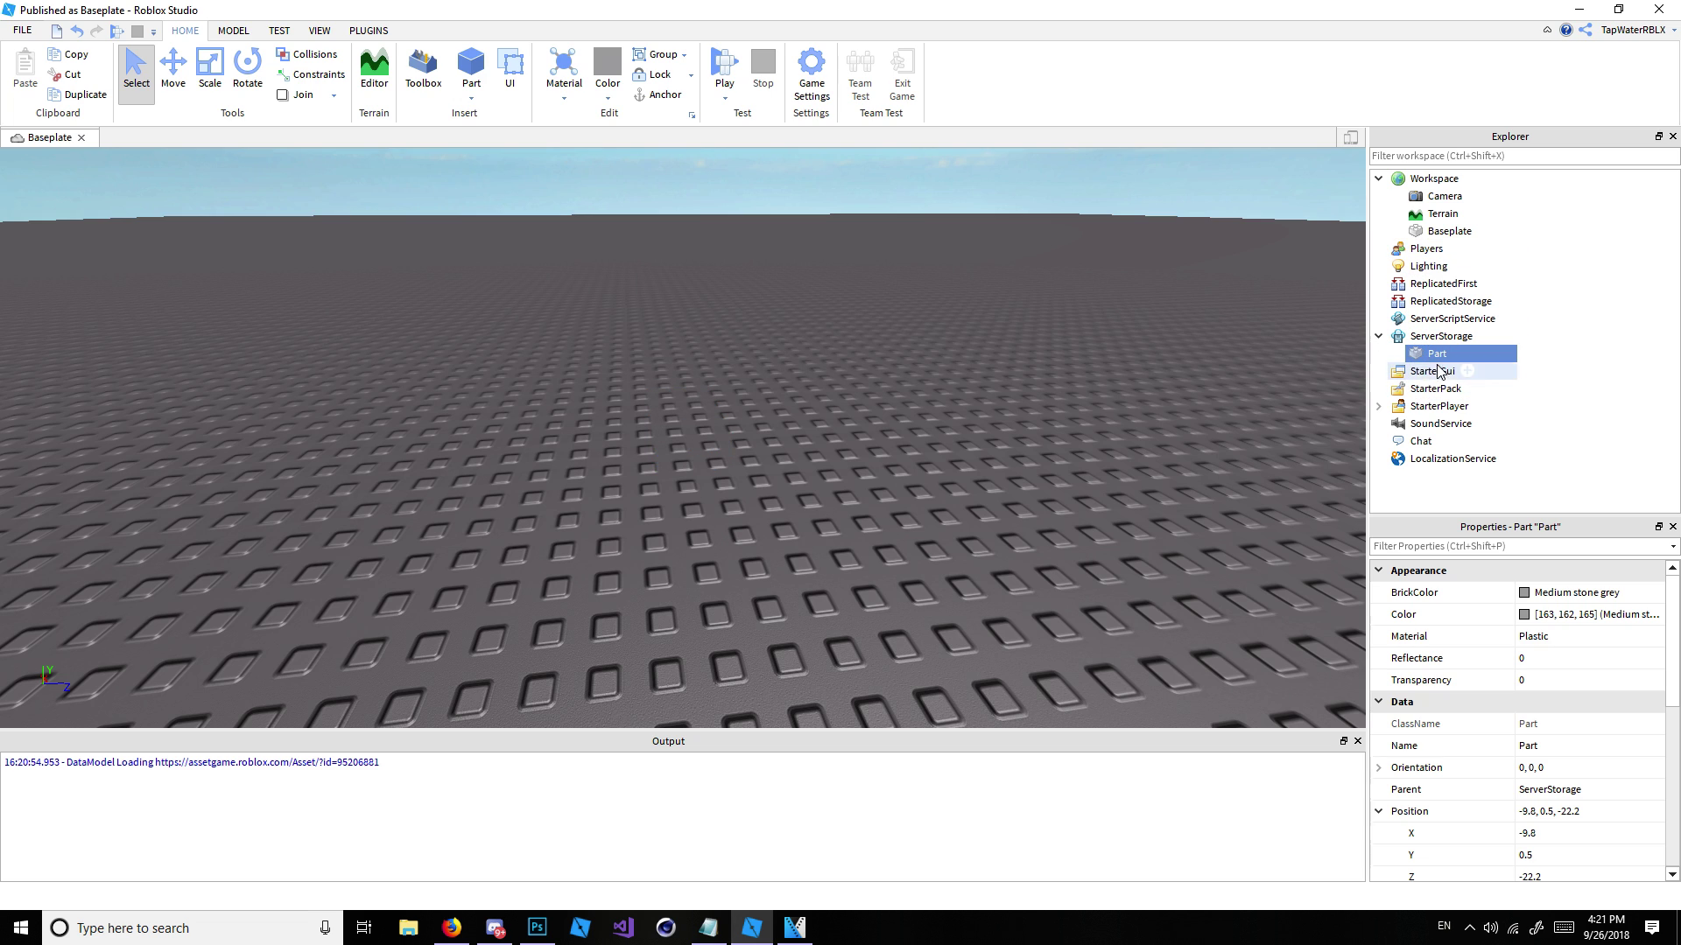
Step: Move the part from ServerStorage back into Workspace and delete it
click(1426, 249)
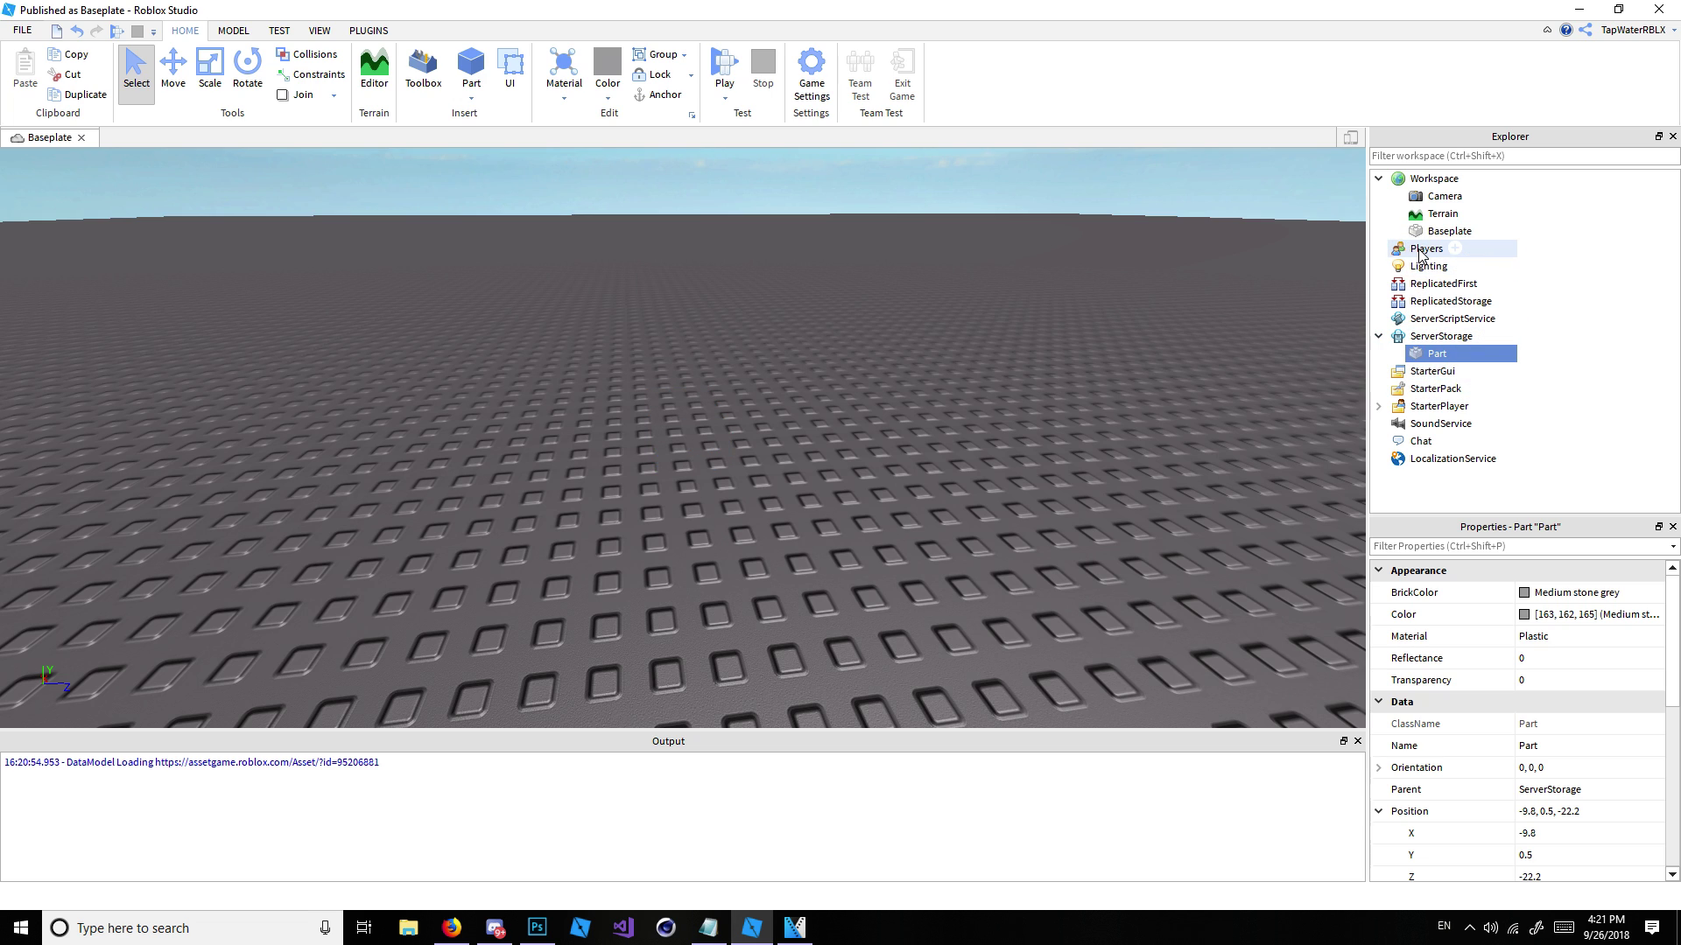
shift+click(1471, 458)
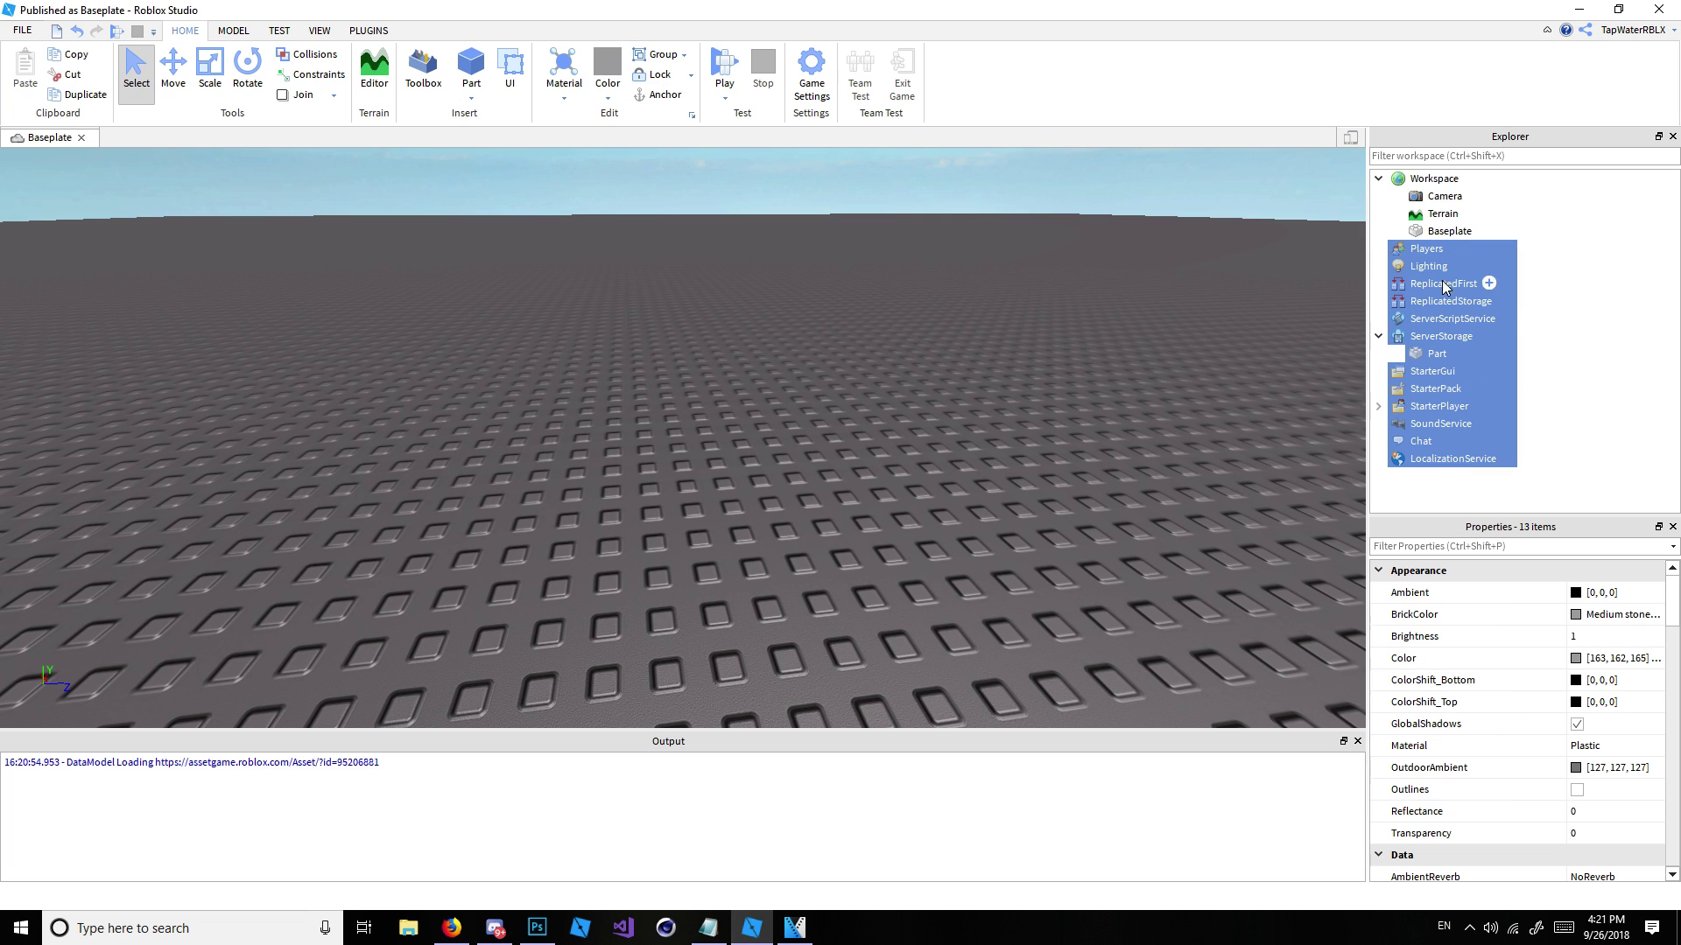
click(1422, 352)
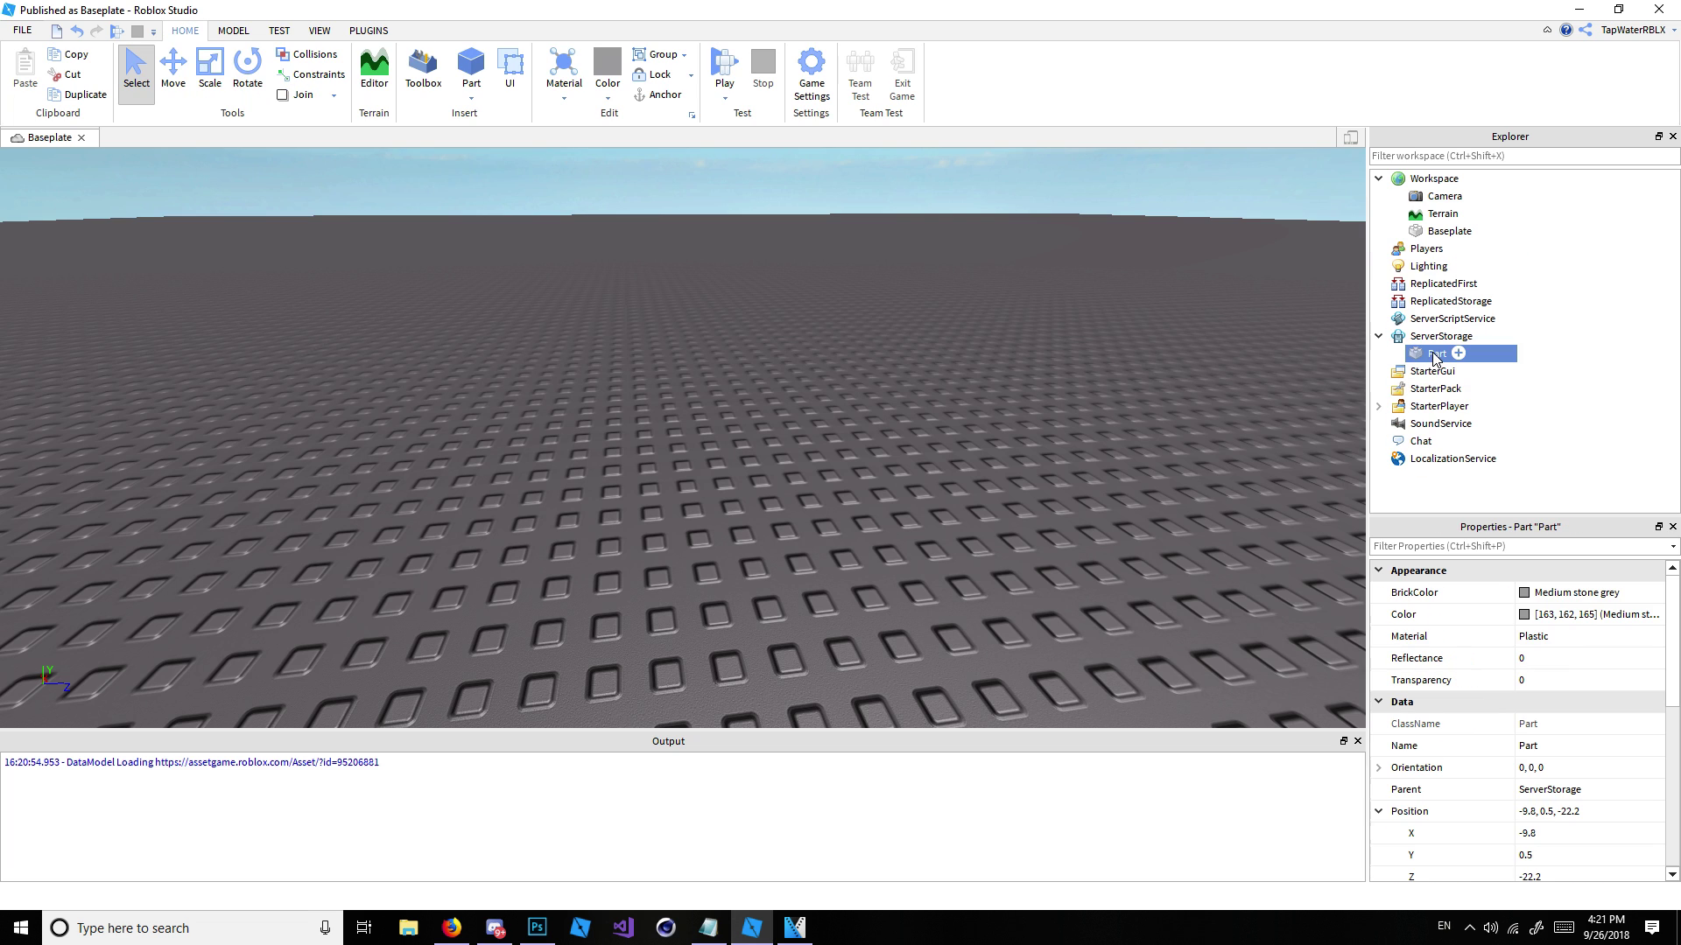
drag(1422, 352, 1426, 180)
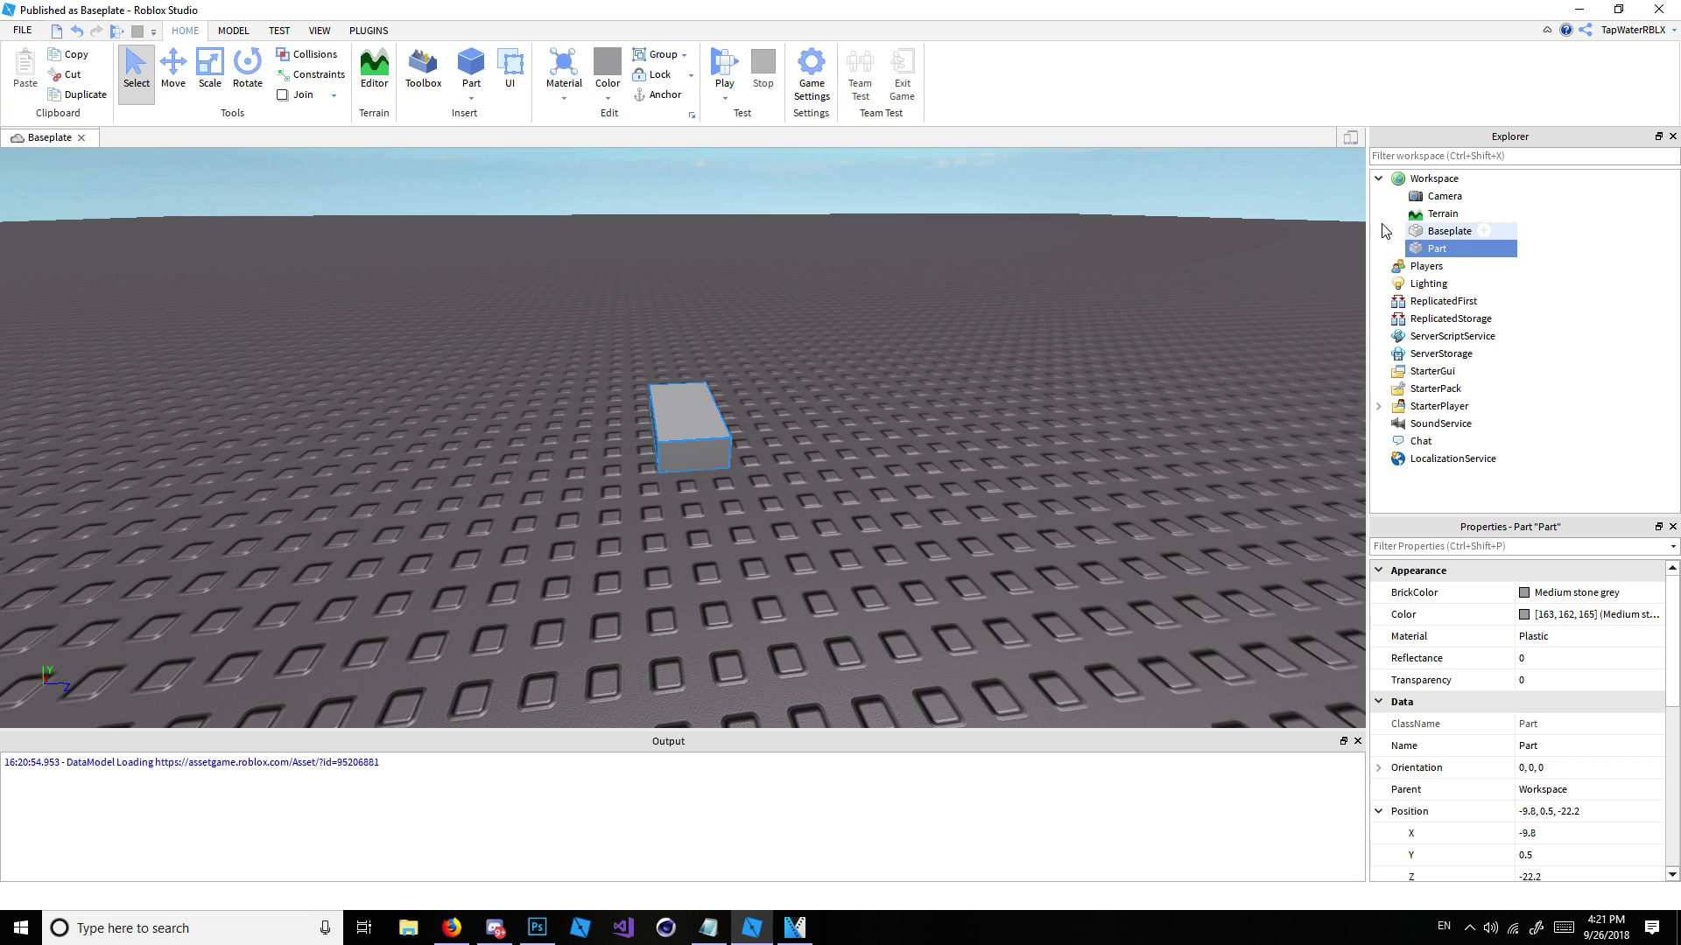
key(Delete)
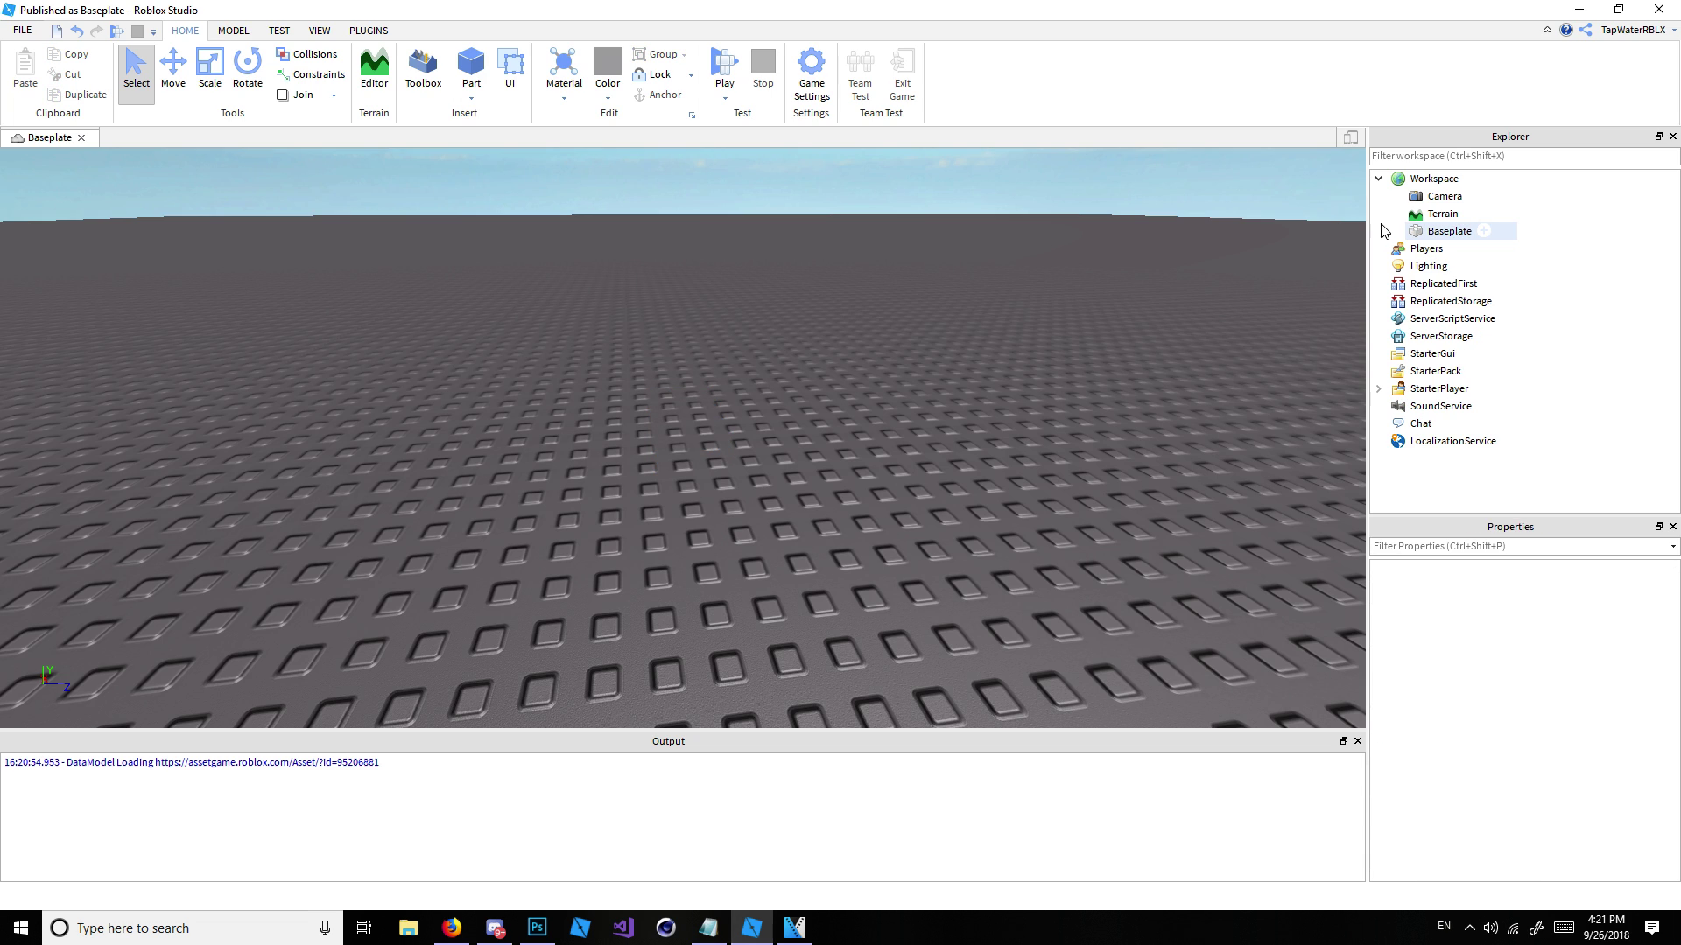
click(319, 29)
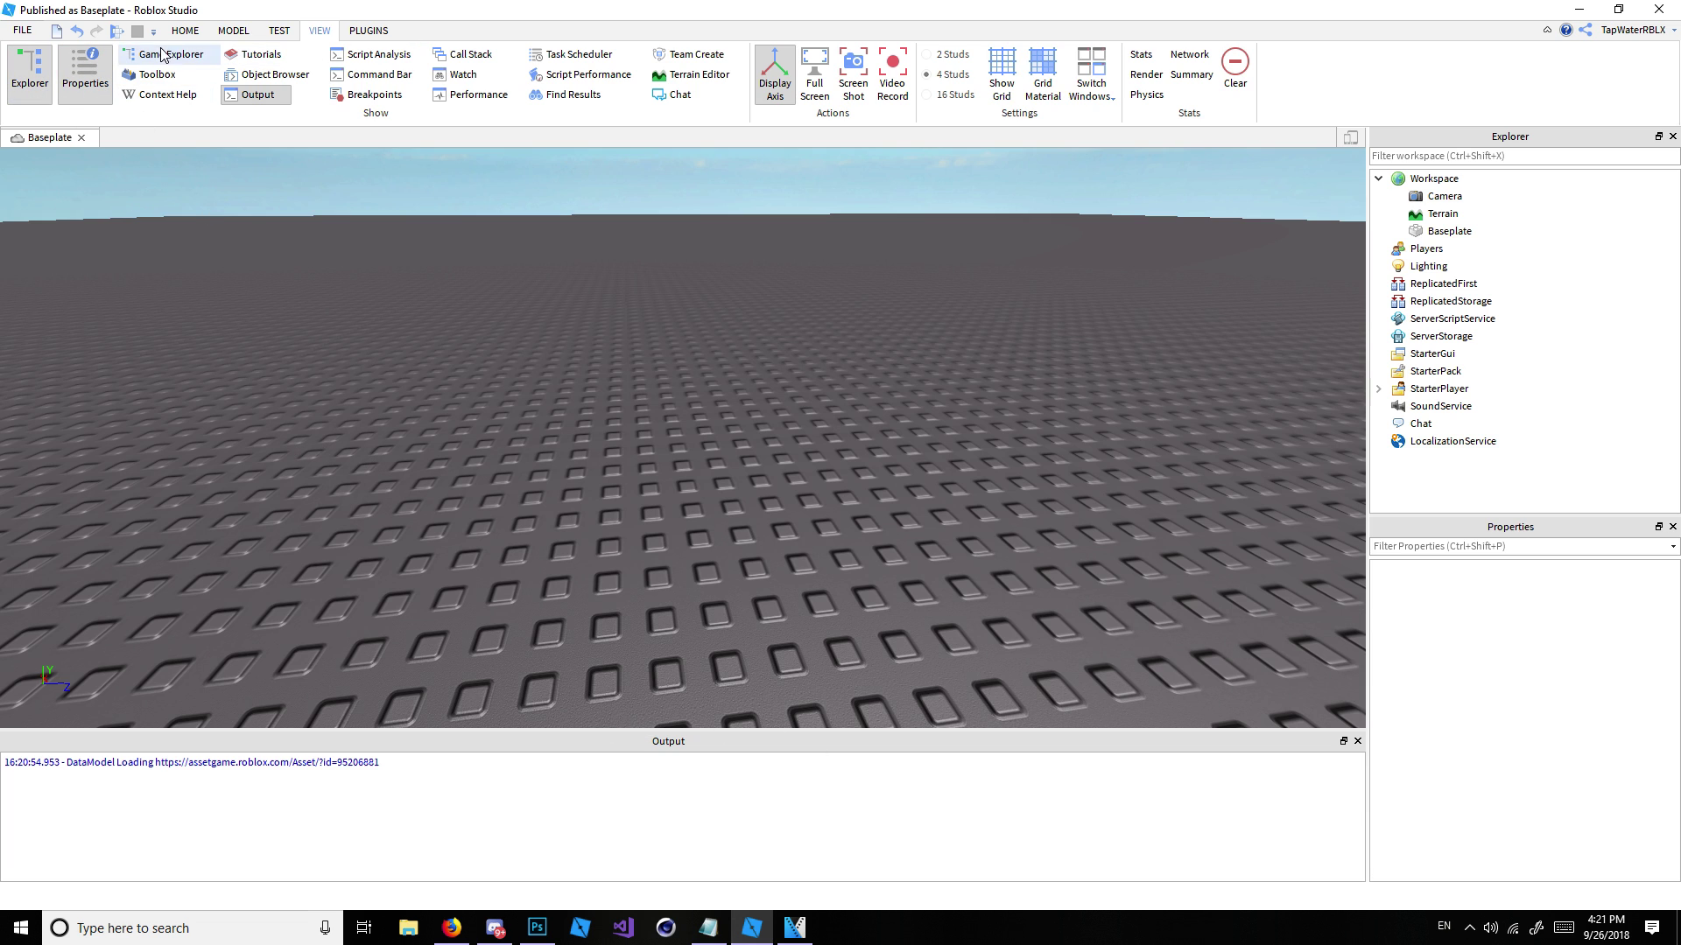
click(187, 30)
click(313, 31)
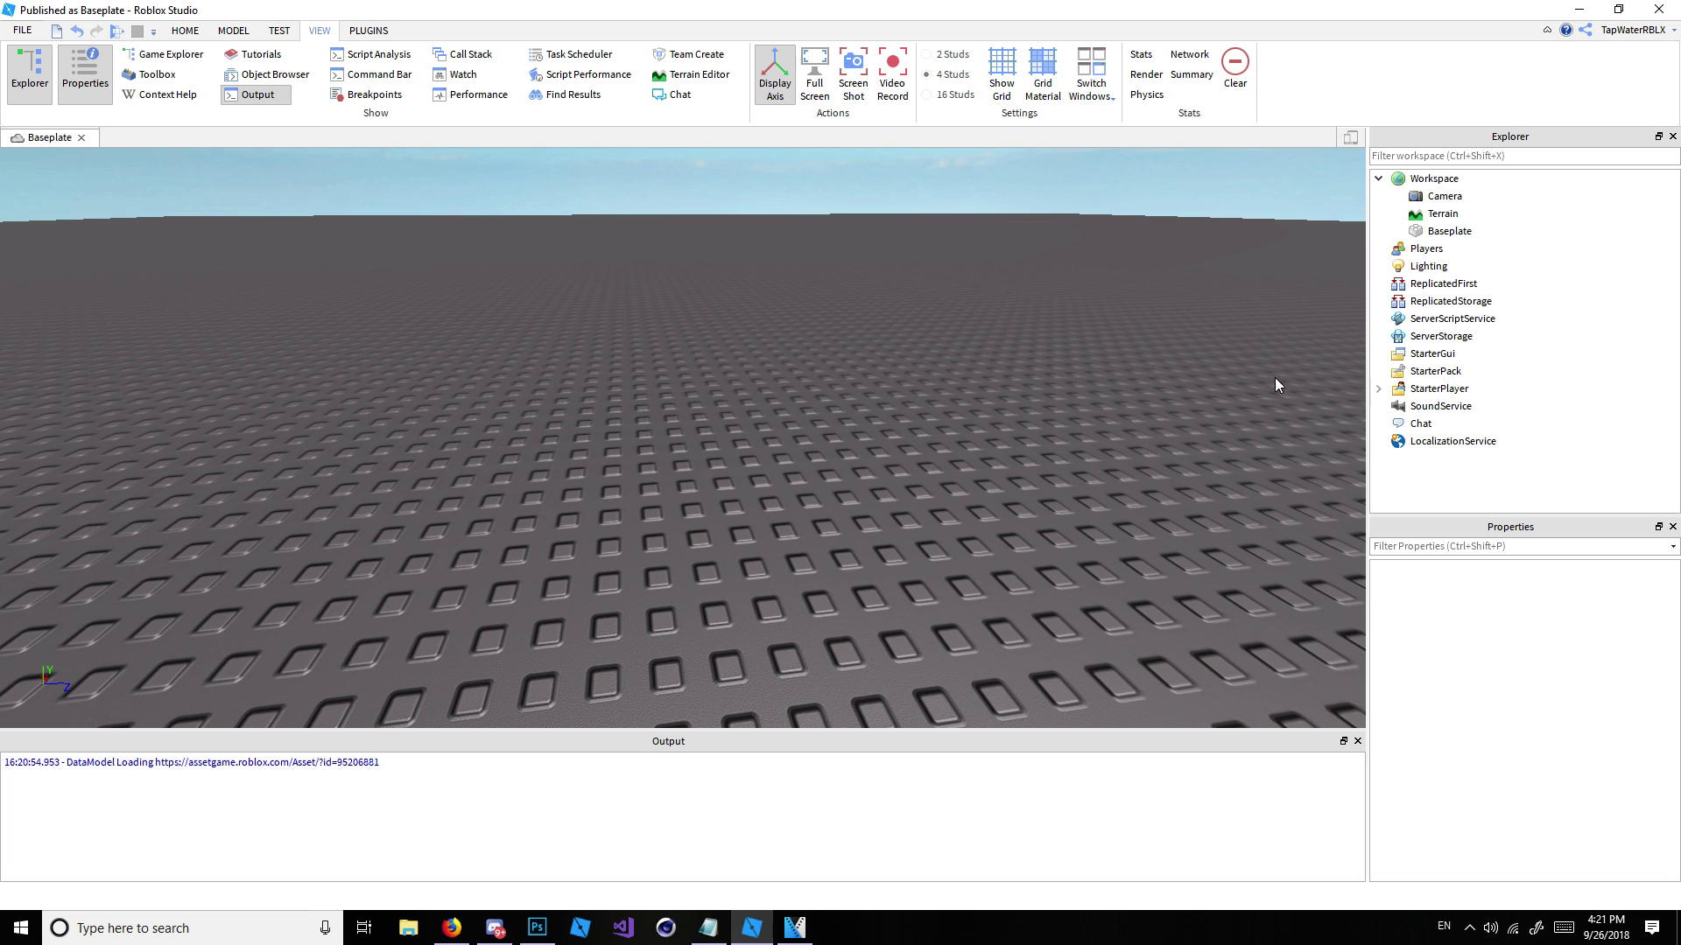
Step: Dock the Properties window on the opposite side of the viewport and return it beneath the Explorer
drag(1488, 530, 18, 337)
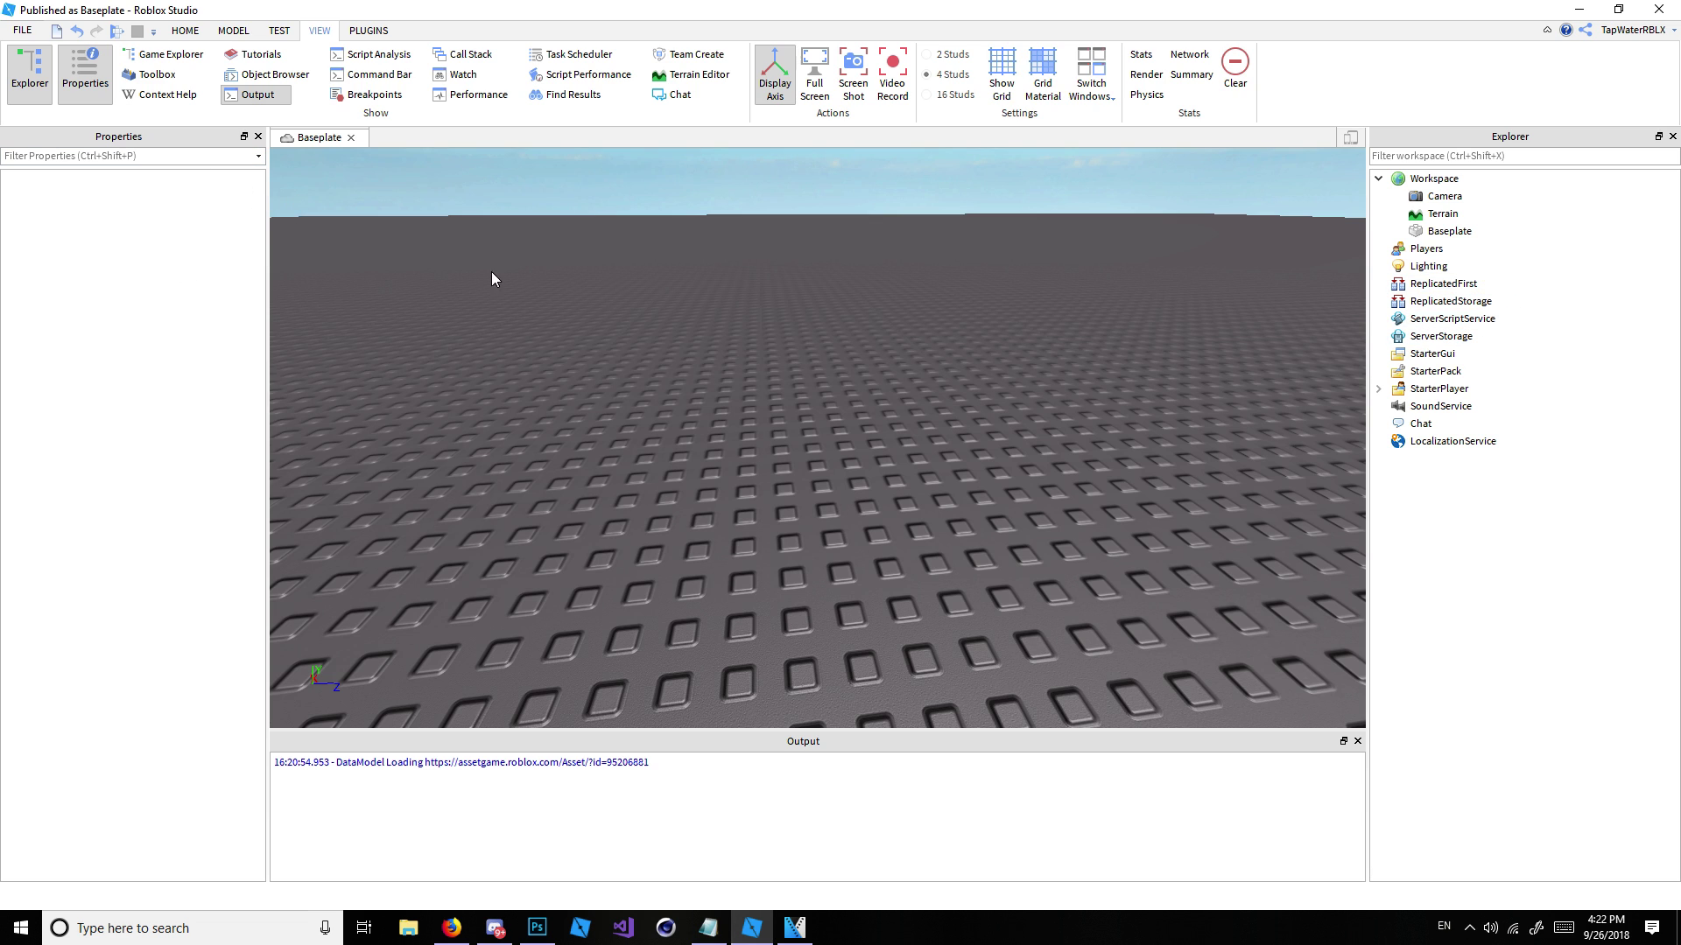
drag(194, 134, 1489, 758)
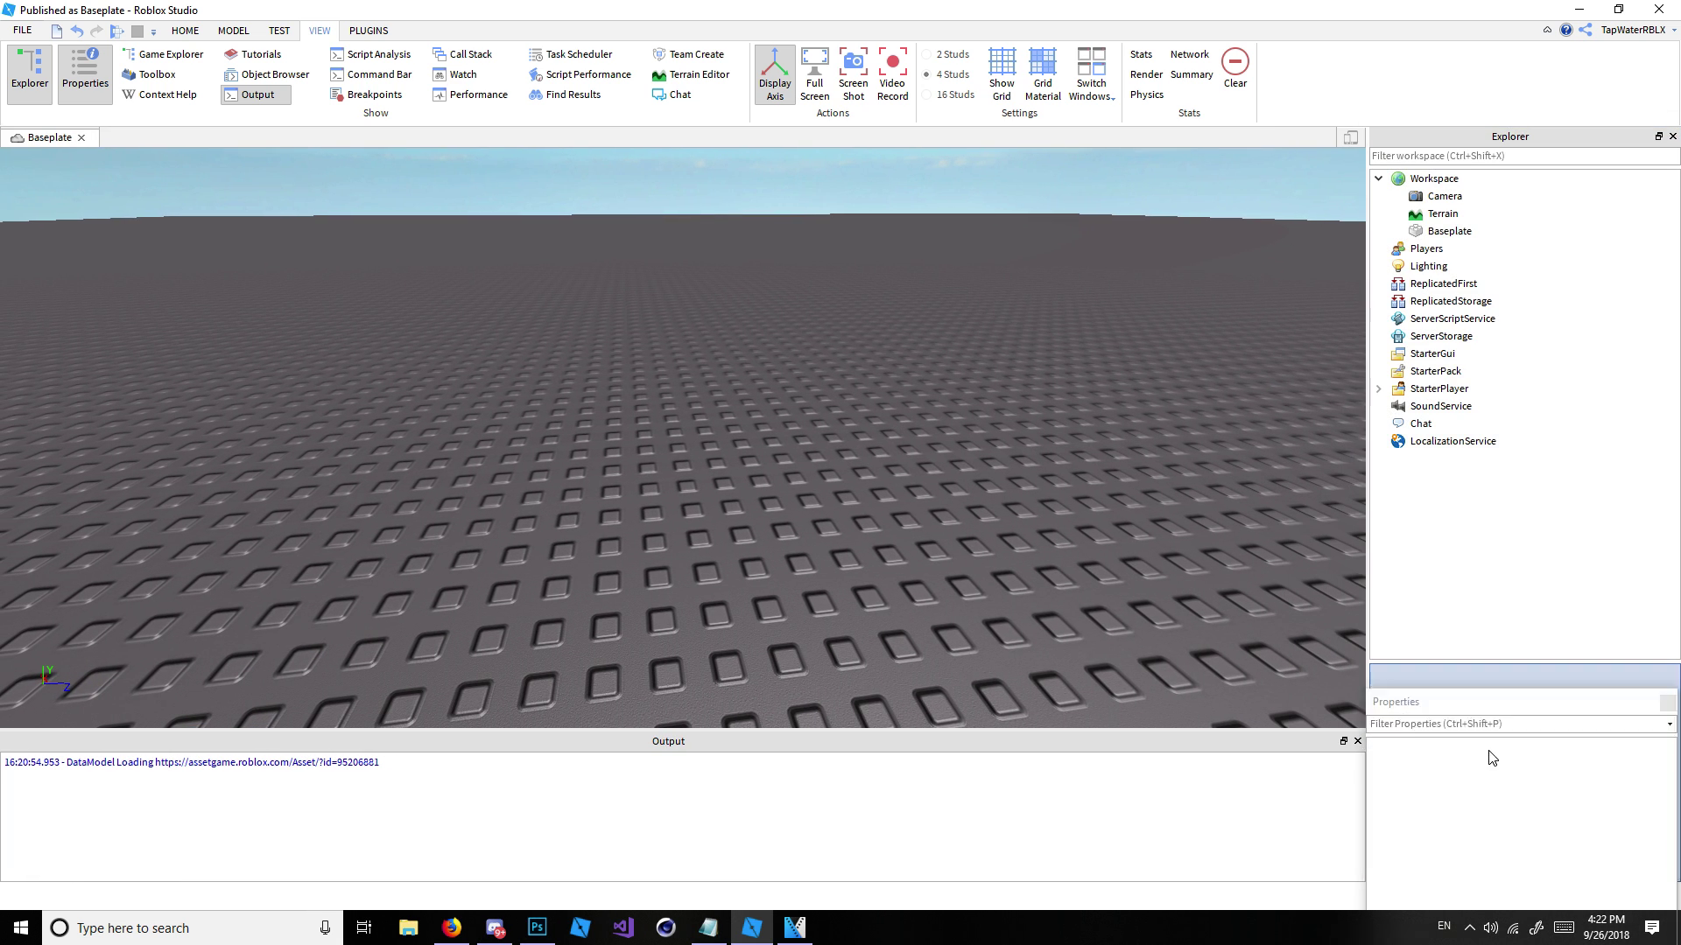
drag(1507, 659, 1490, 500)
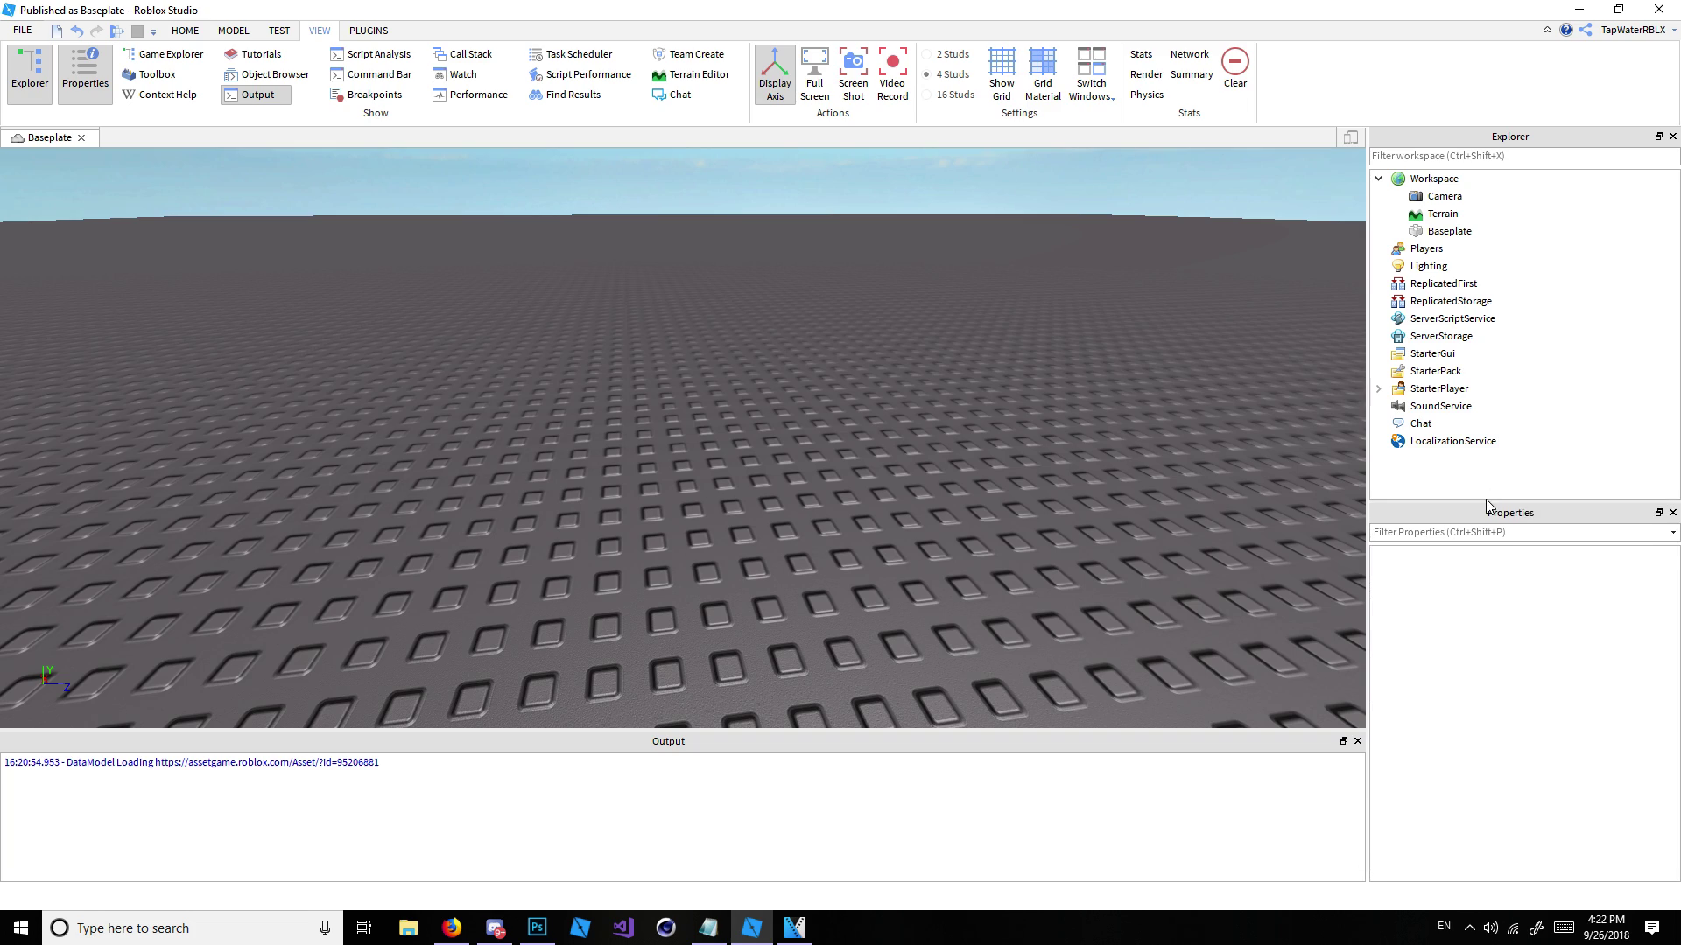
Step: Insert a new block part onto the baseplate
right_drag(1048, 436, 1040, 450)
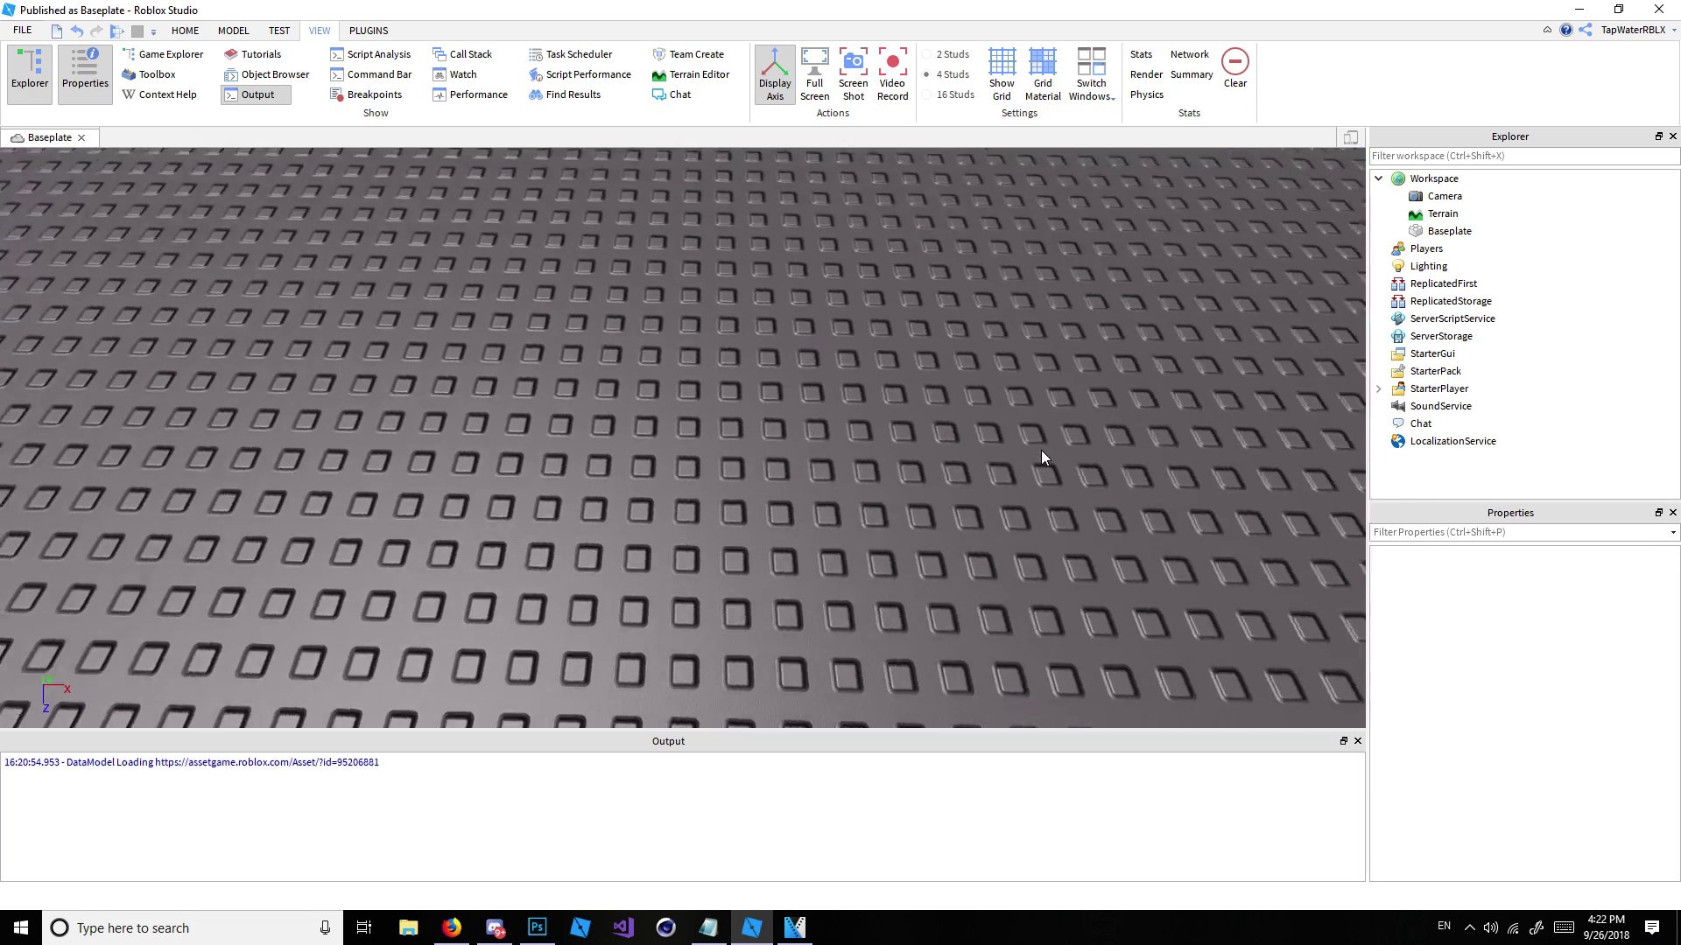
right_drag(1042, 450, 1048, 443)
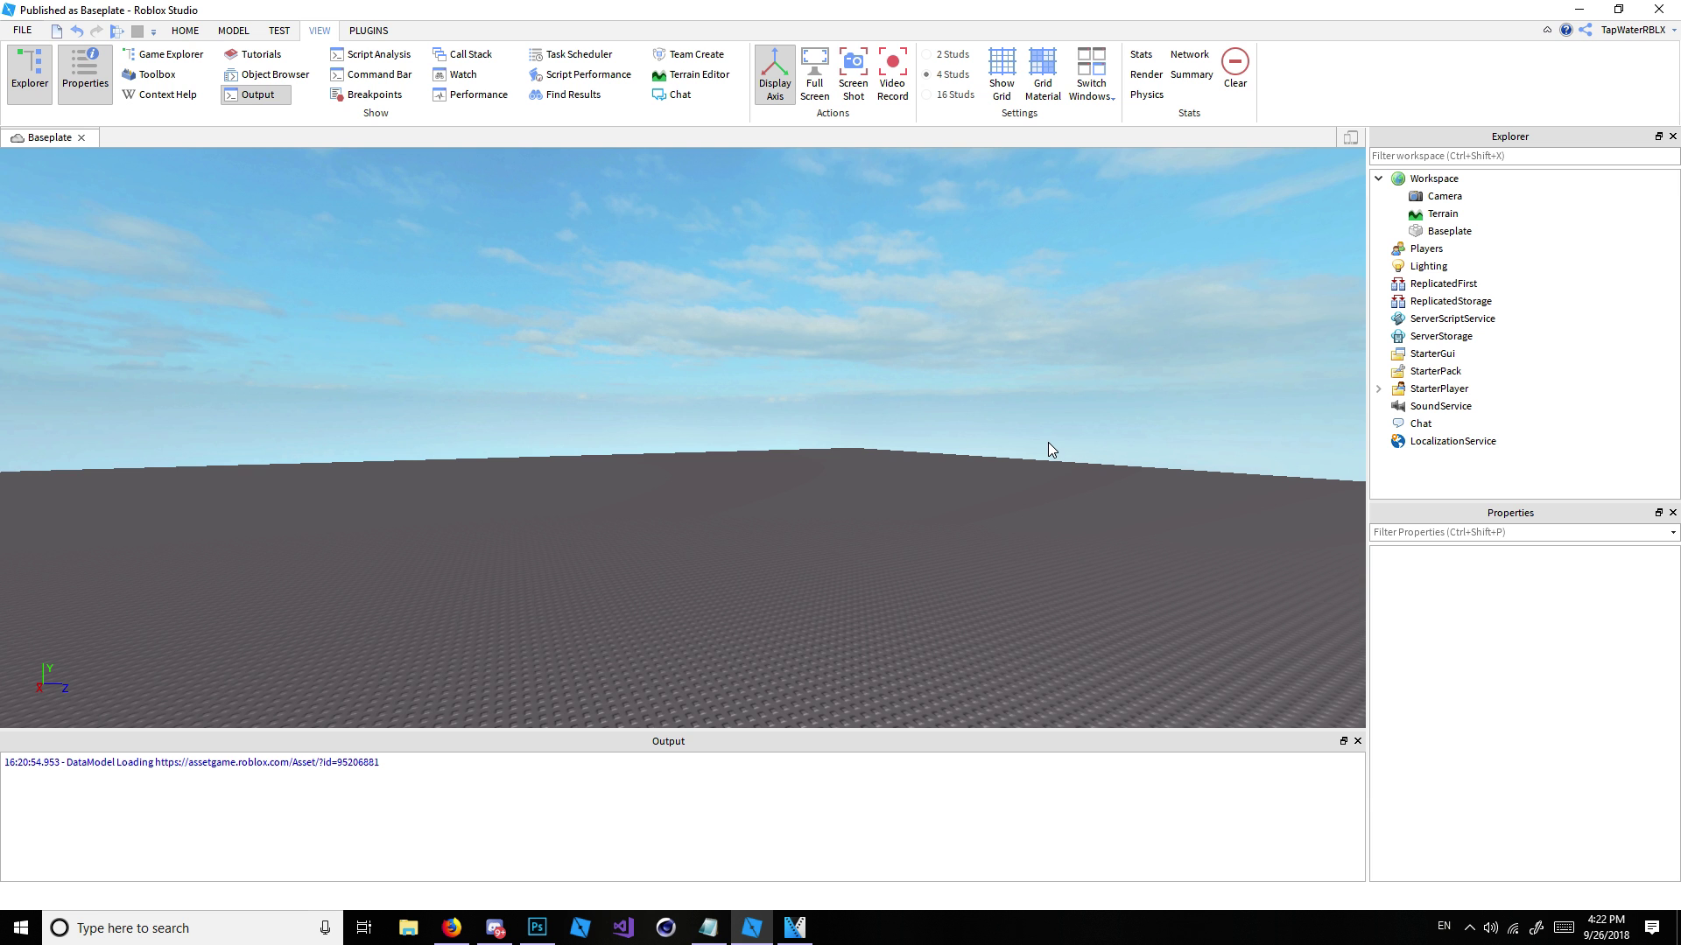
right_drag(1048, 443, 1021, 297)
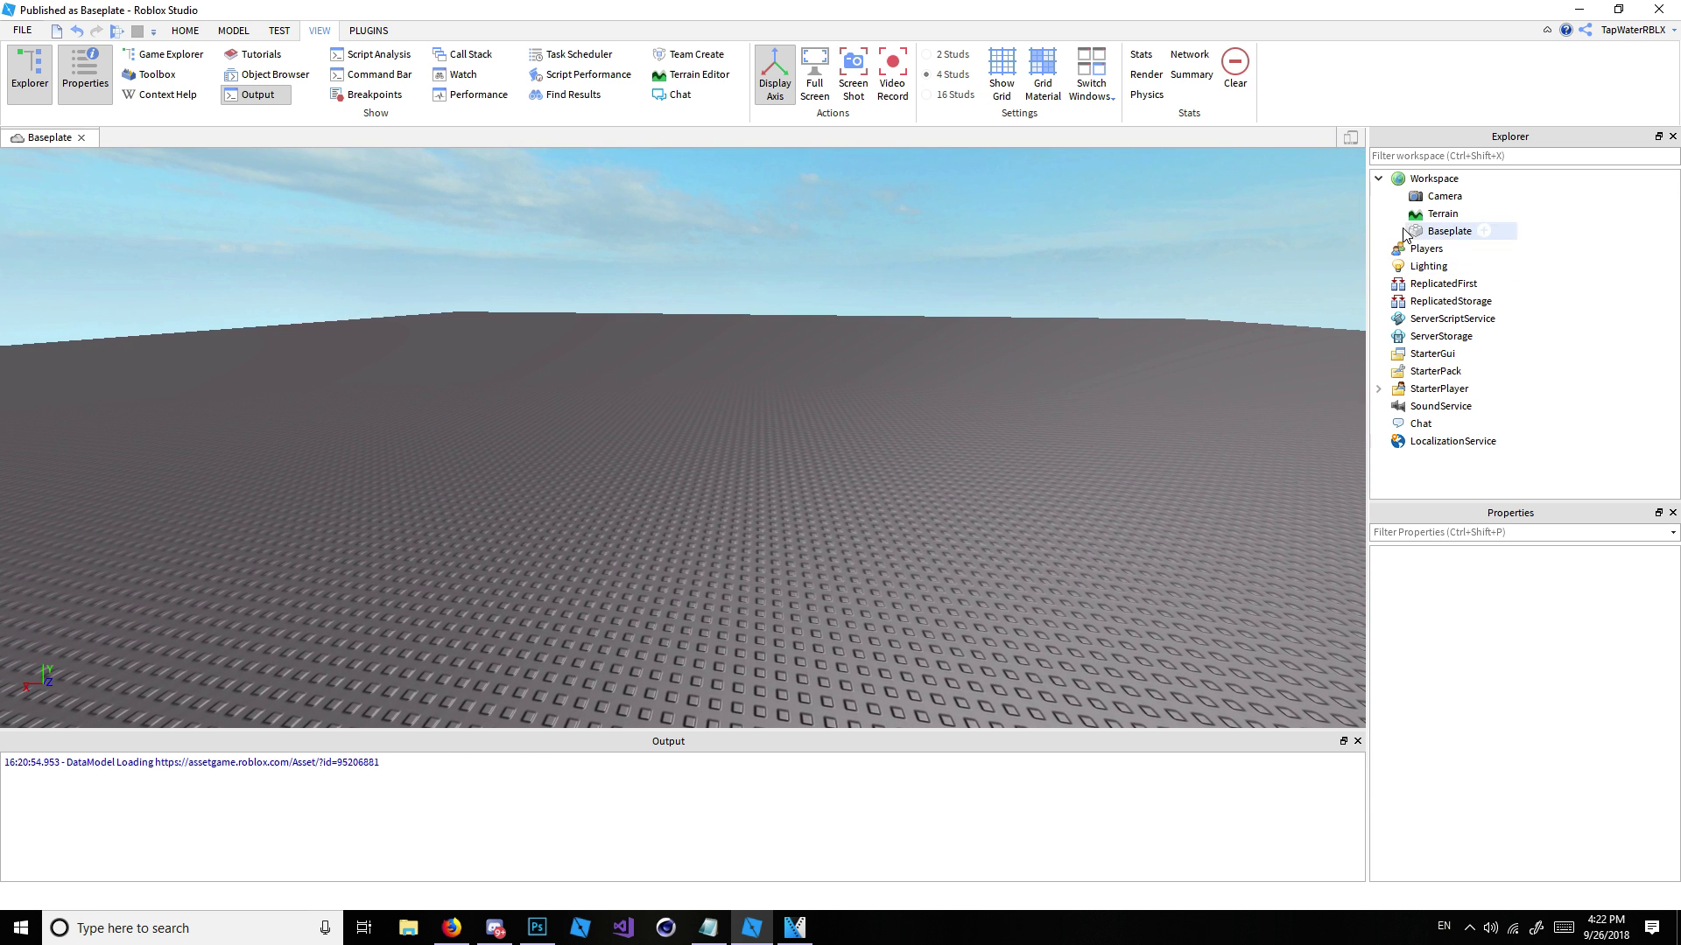
click(187, 31)
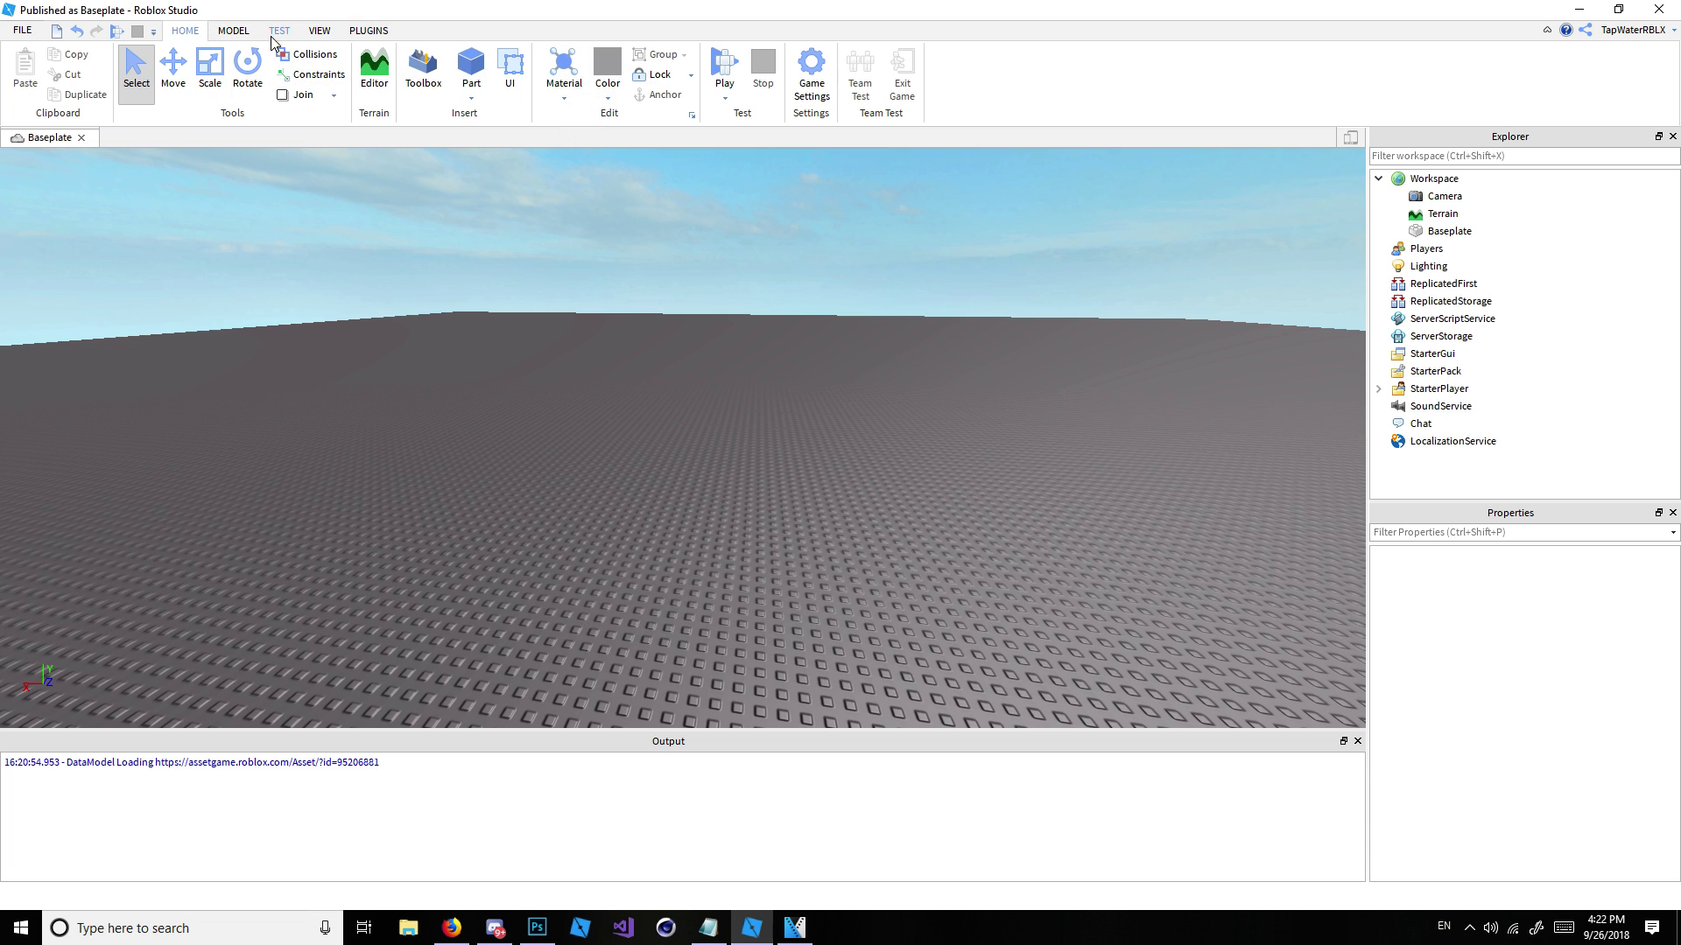
click(243, 29)
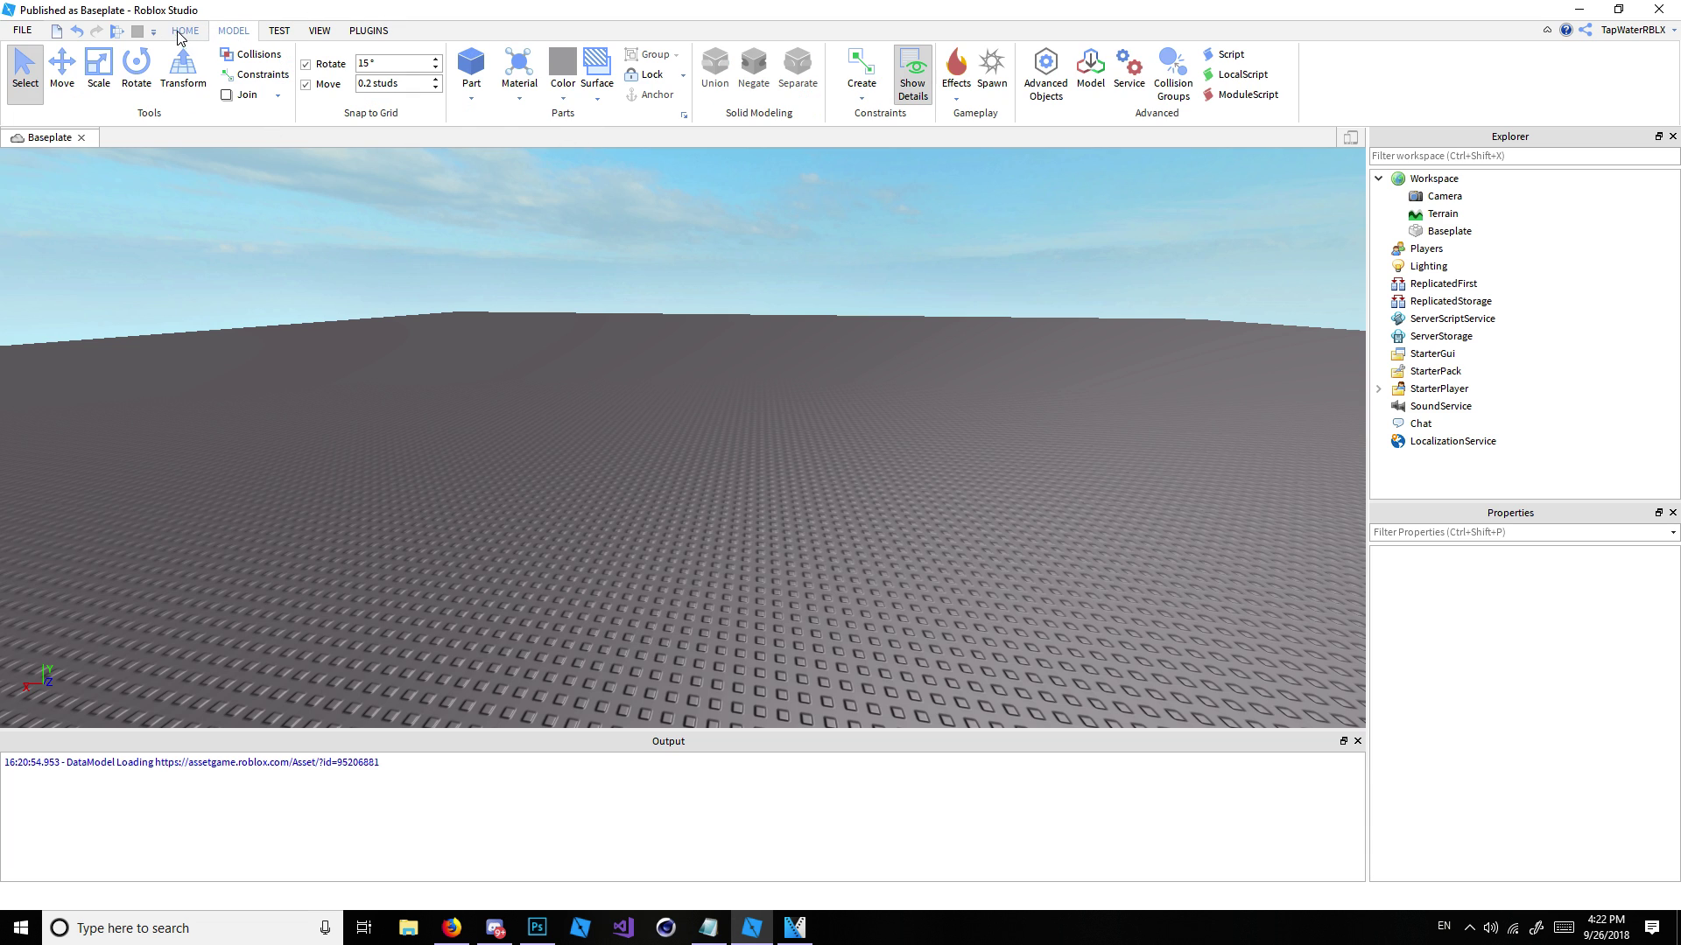
click(471, 72)
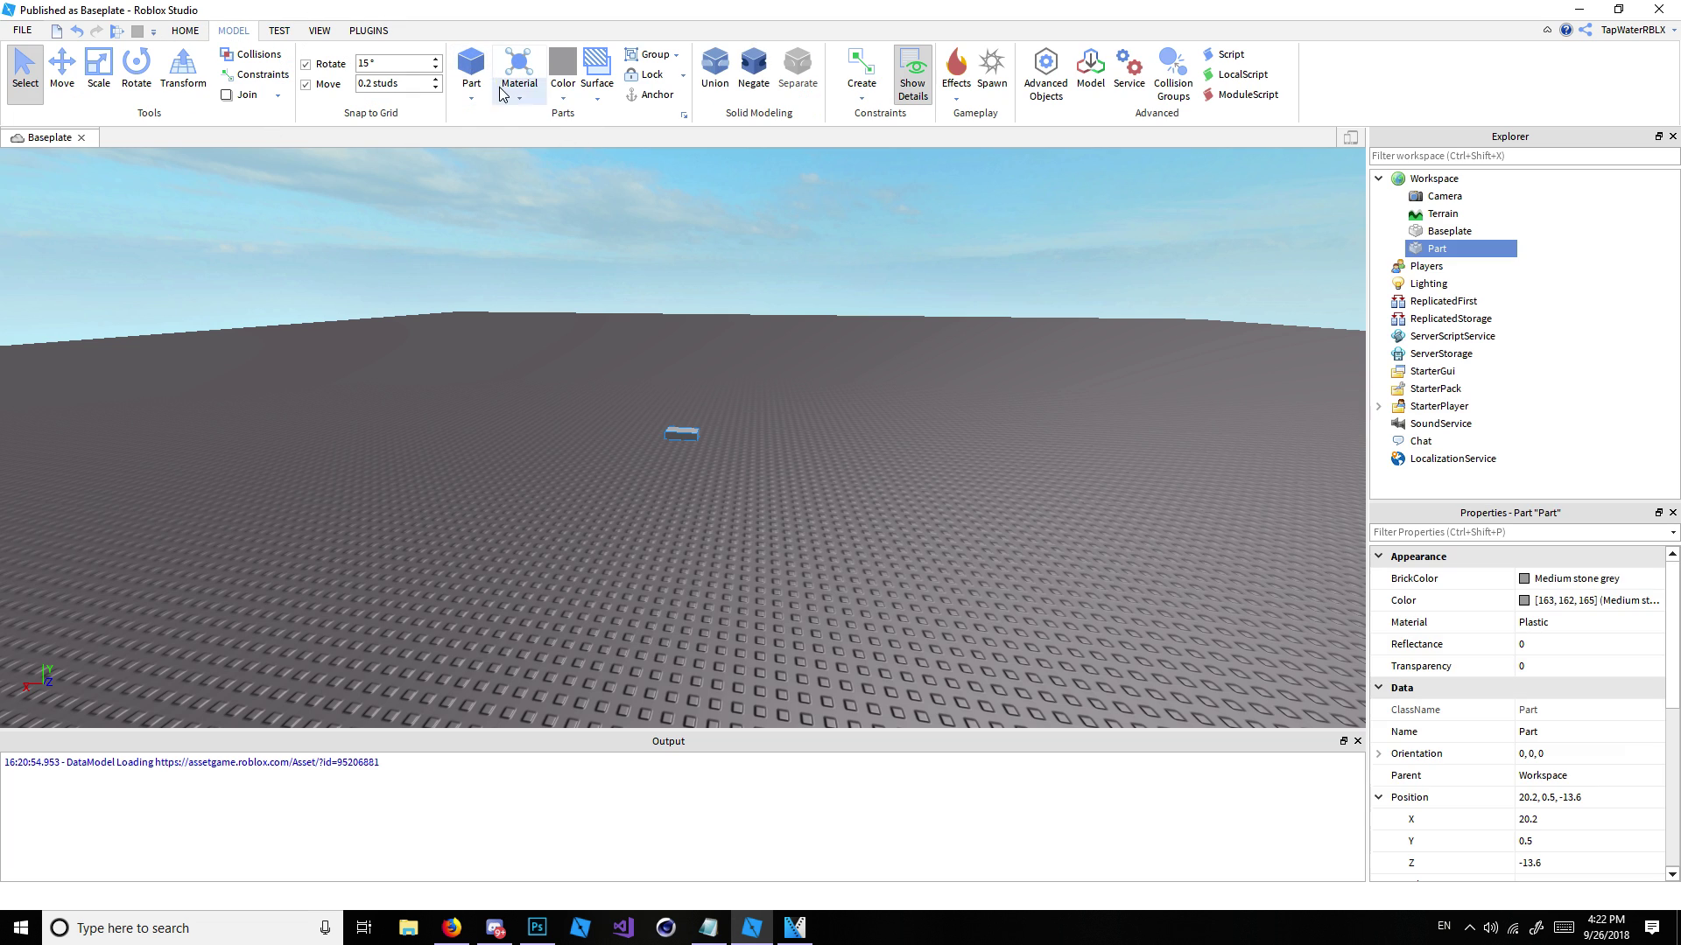
scroll(802, 282, up, 5)
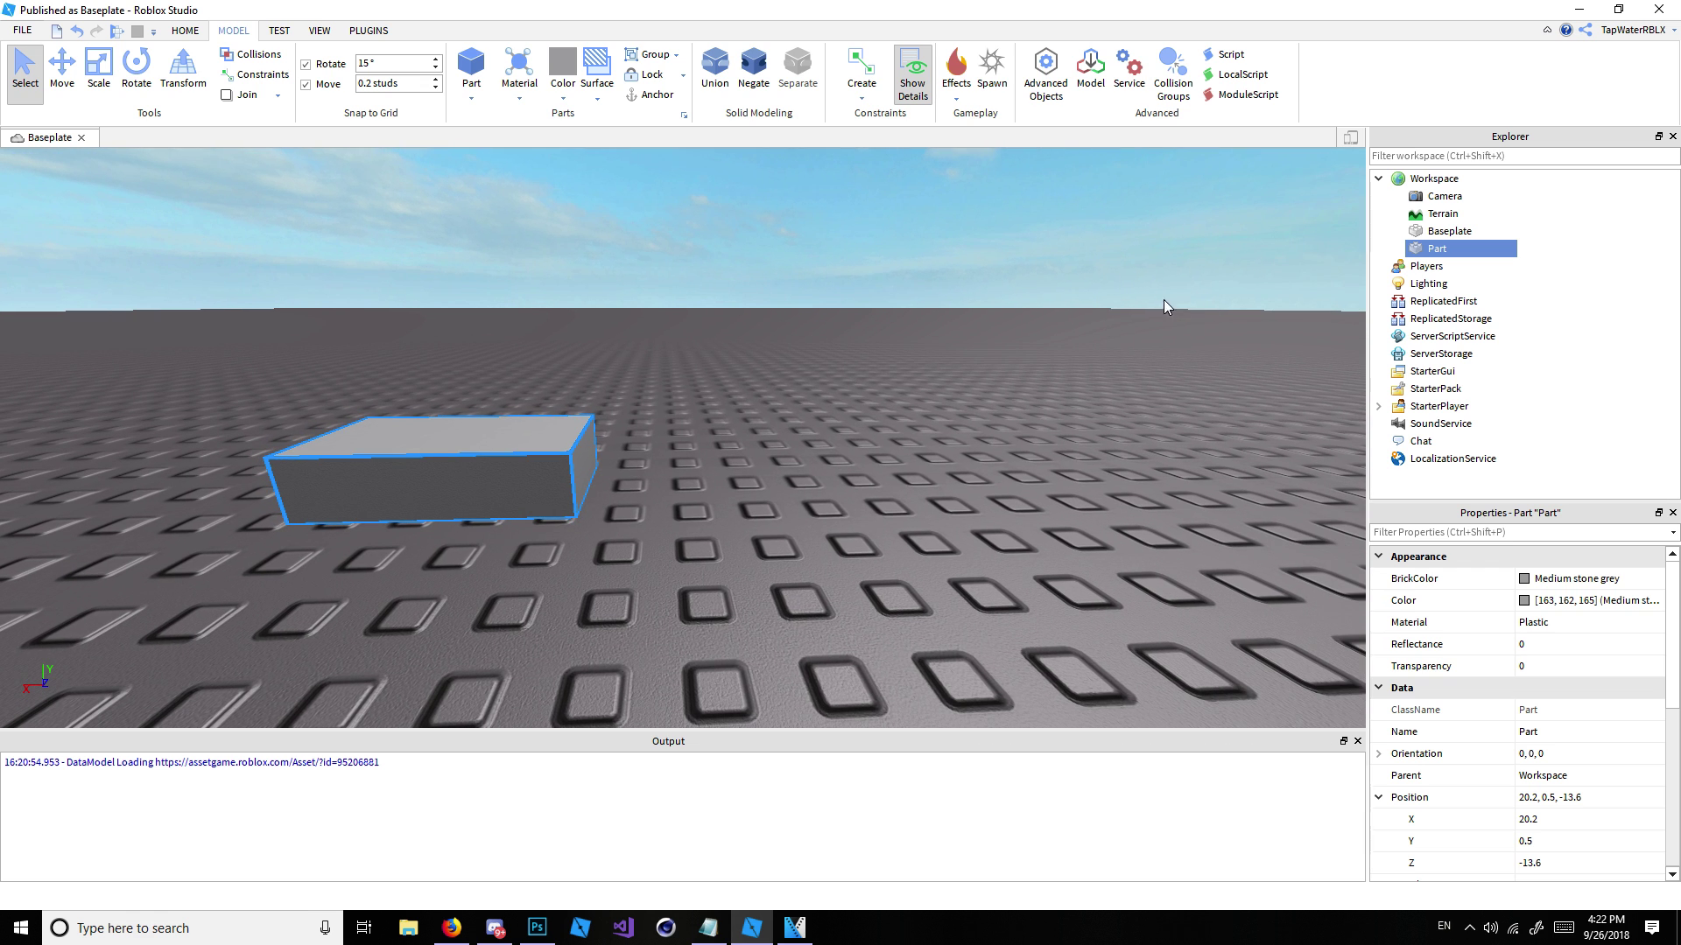
Step: Examine the new part's properties, from its Appearance and Data groups to its Behavior, Part and Surface groups
click(1439, 215)
click(1434, 250)
right_drag(1048, 238, 1138, 215)
key(a)
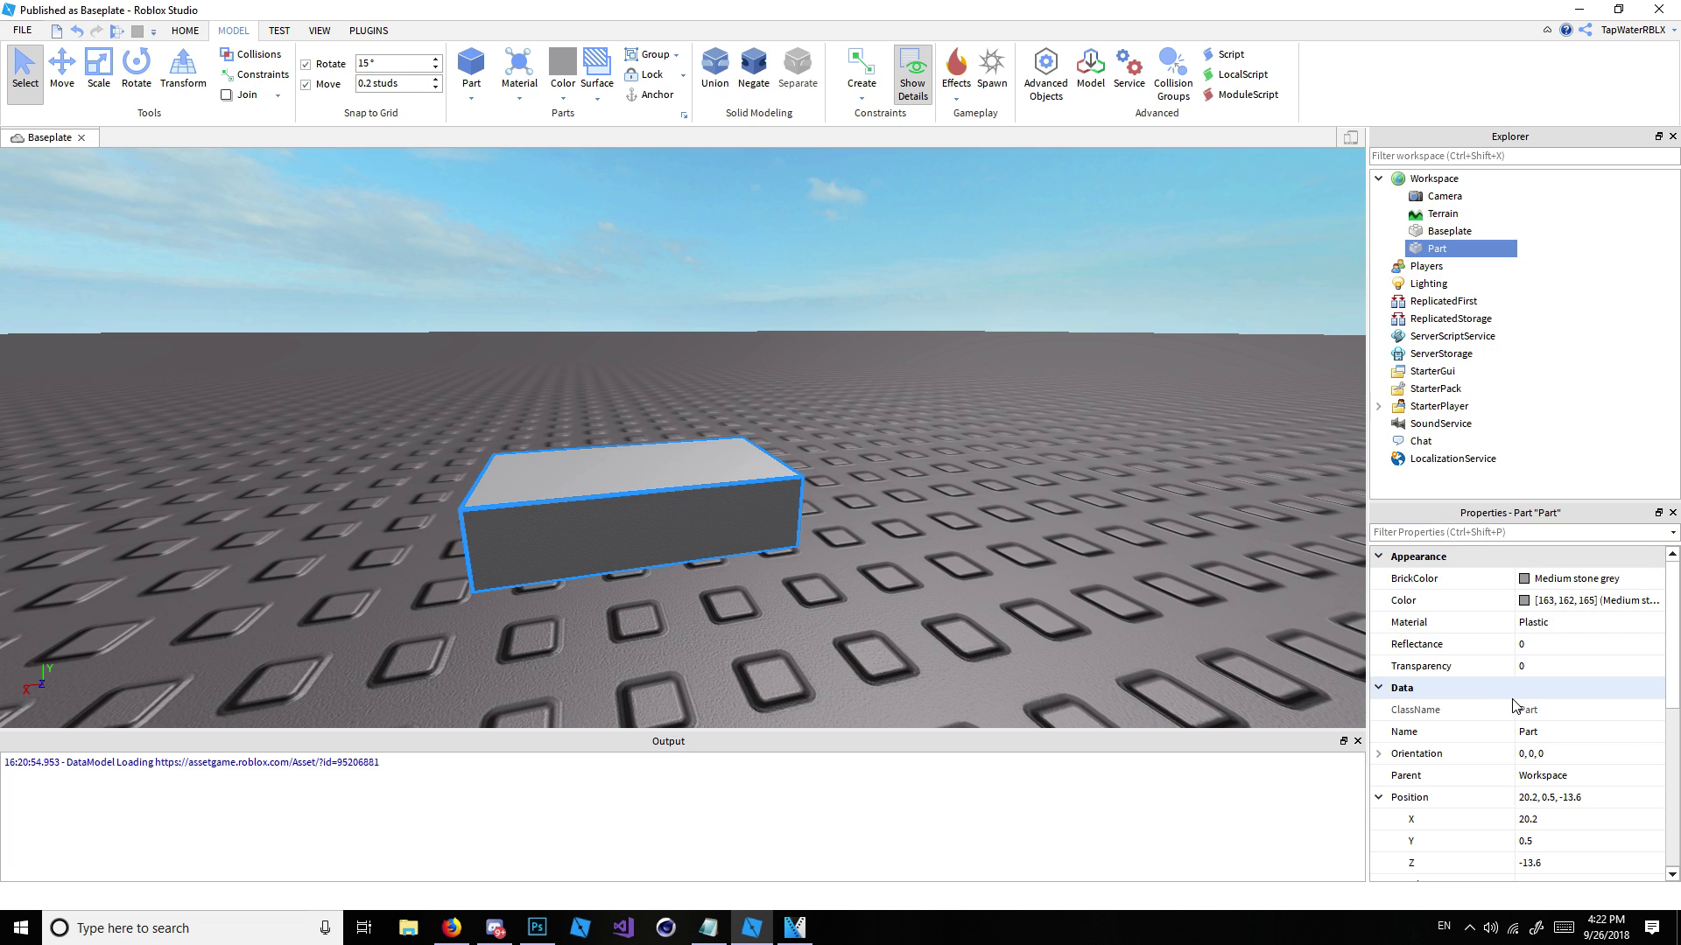
click(1449, 231)
click(1440, 248)
drag(1487, 501, 1487, 495)
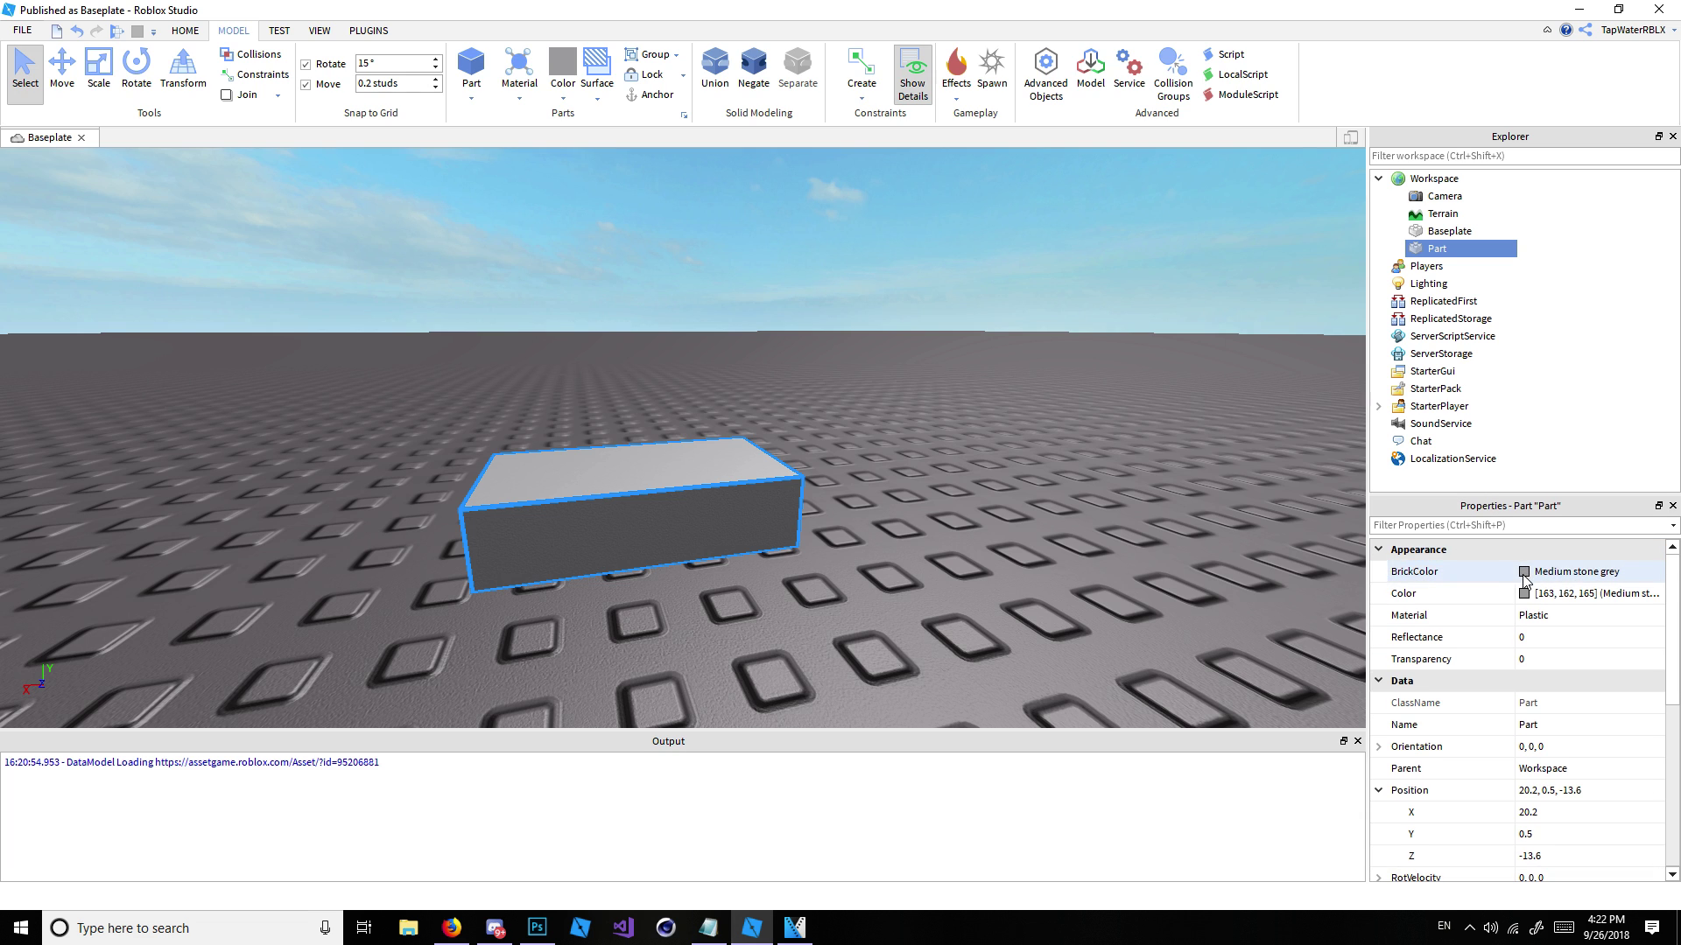
scroll(1567, 631, down, 6)
scroll(1615, 659, up, 6)
scroll(1585, 667, down, 4)
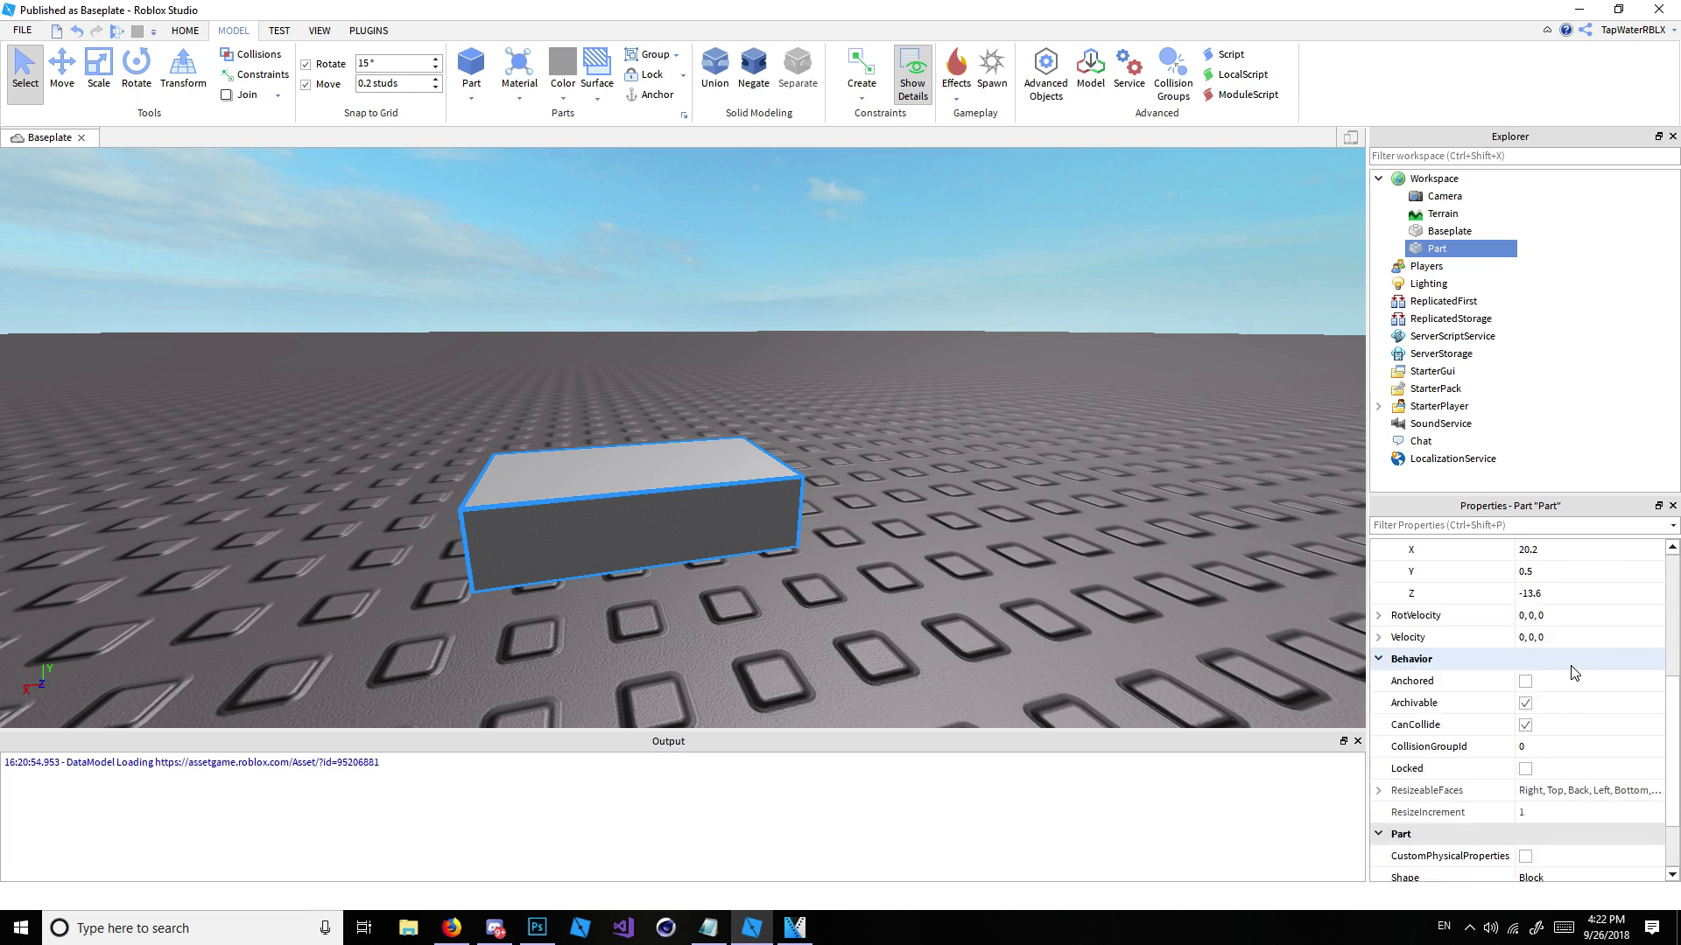
scroll(1573, 672, down, 1)
scroll(1553, 686, up, 5)
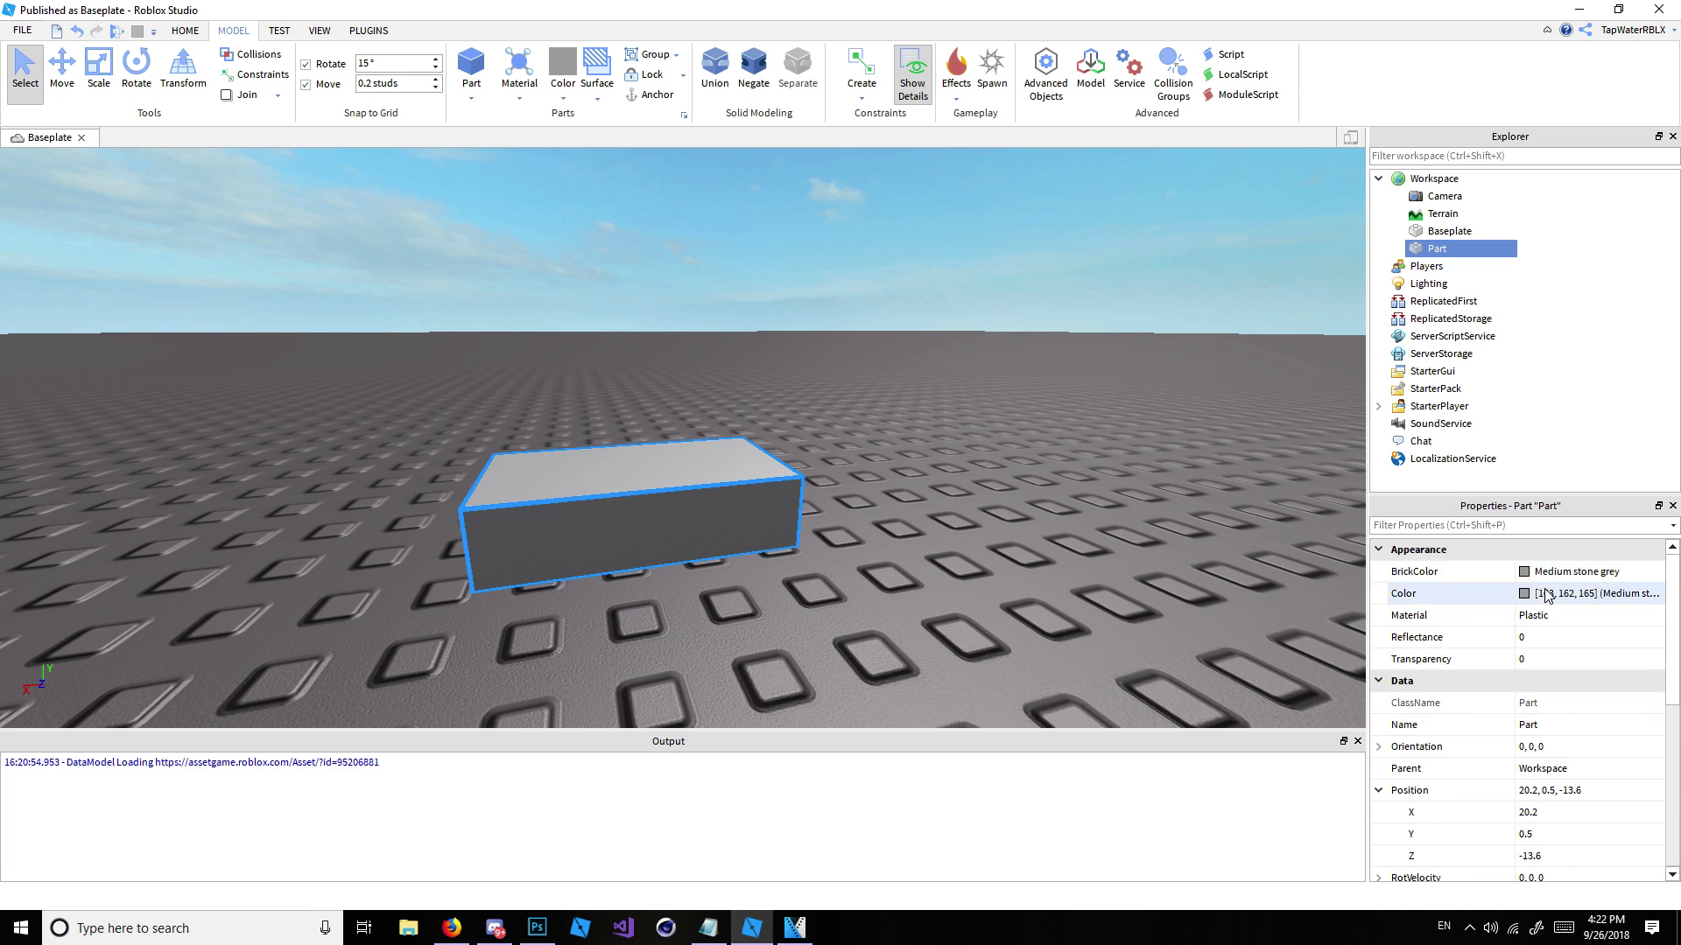
scroll(1555, 604, down, 5)
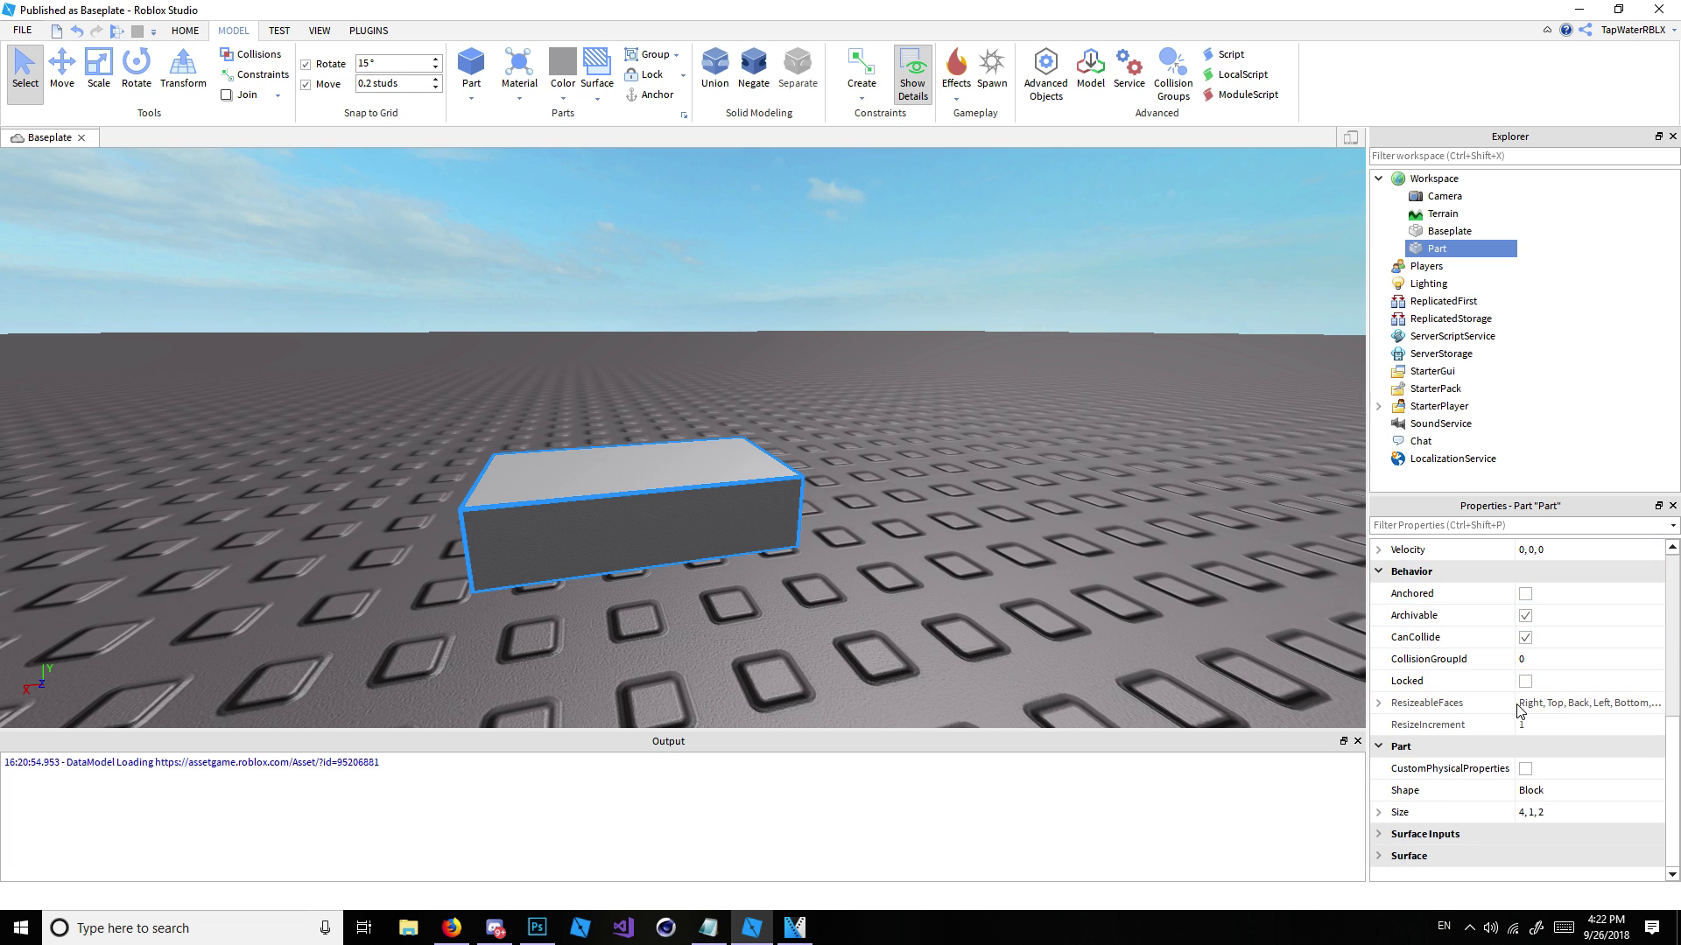
scroll(1558, 765, up, 5)
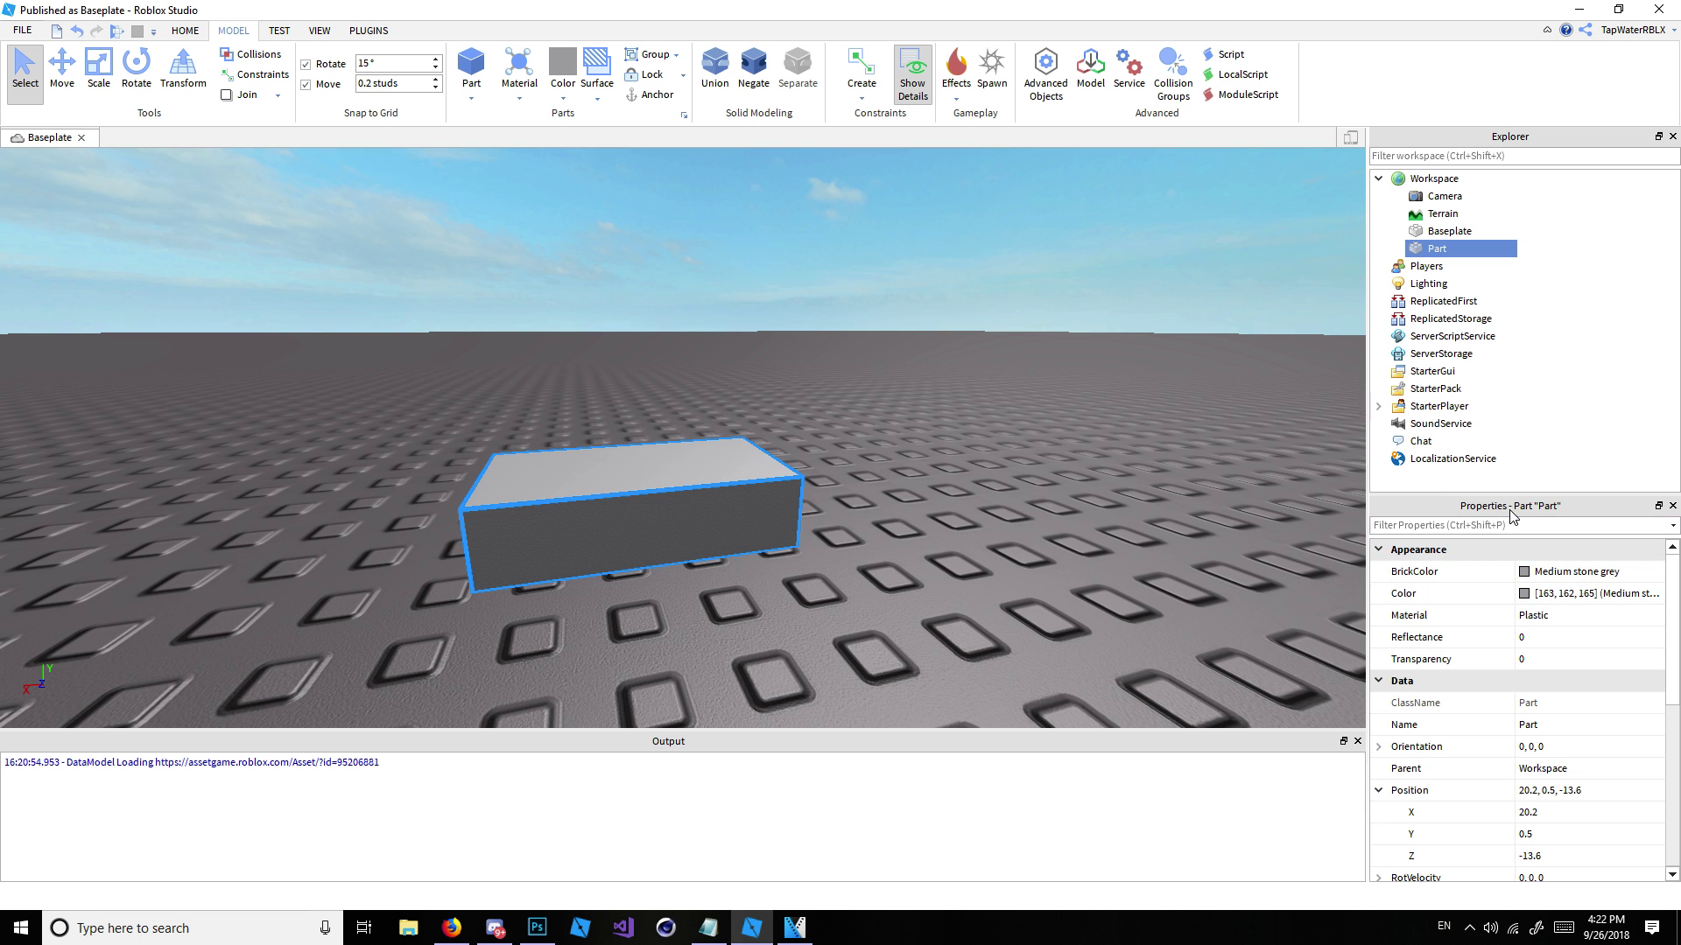
drag(1505, 493, 1505, 478)
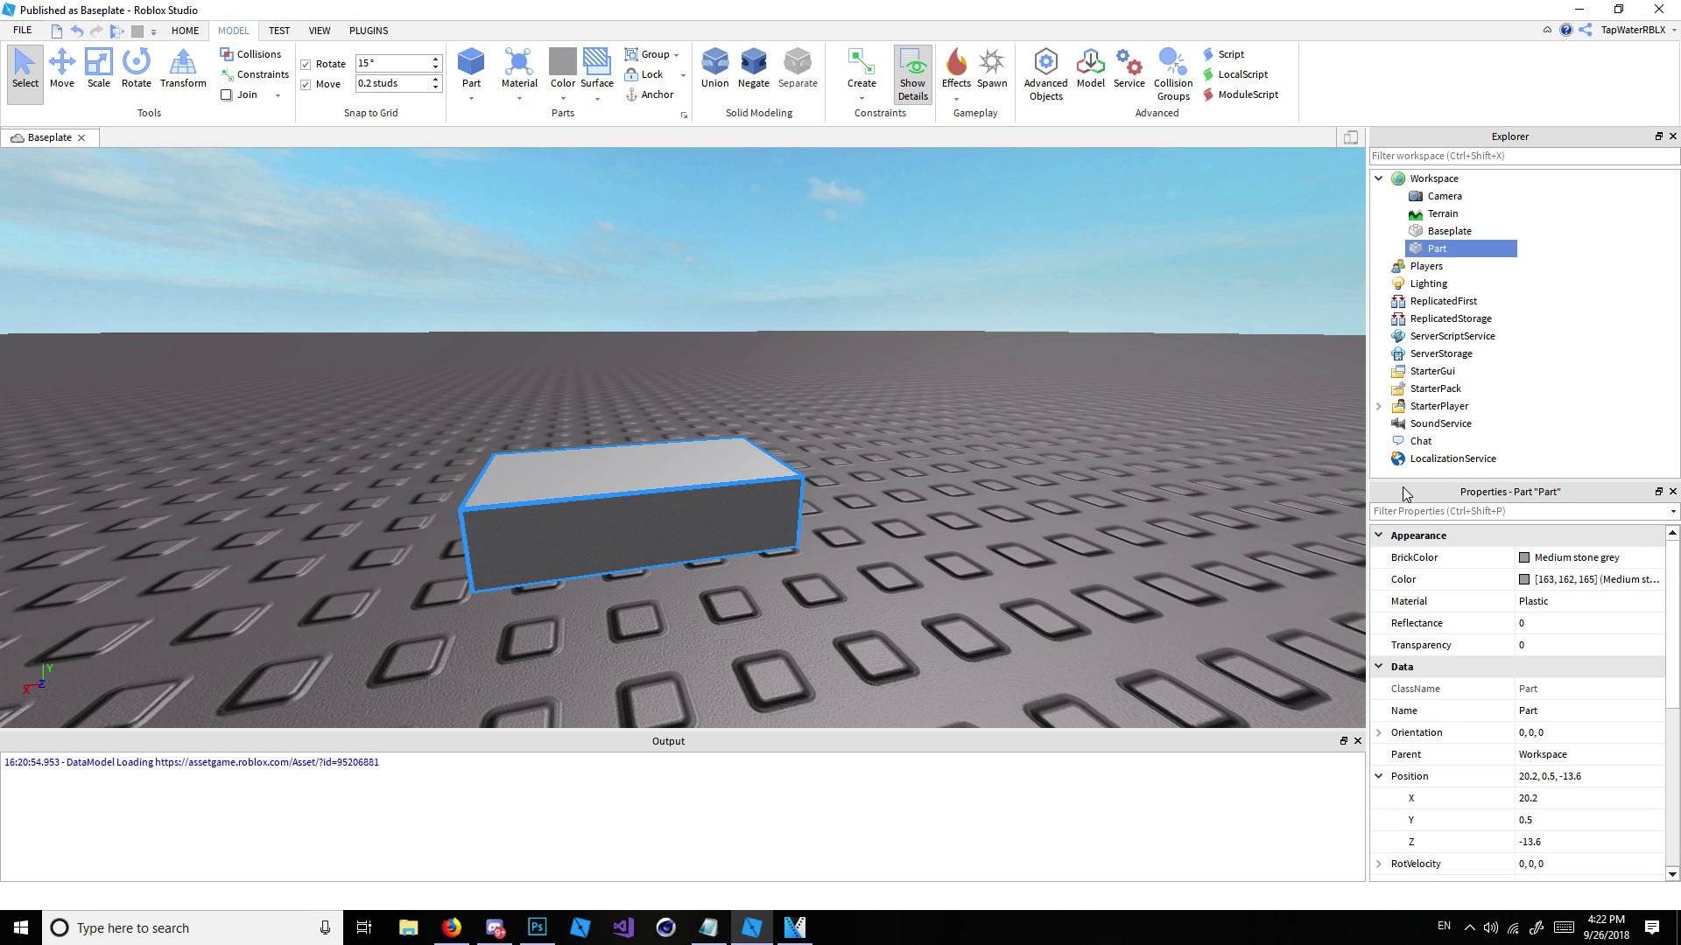
Step: Set the BrickColor of the block part on the baseplate to Really blue
right_drag(895, 418, 895, 417)
click(895, 417)
key(w)
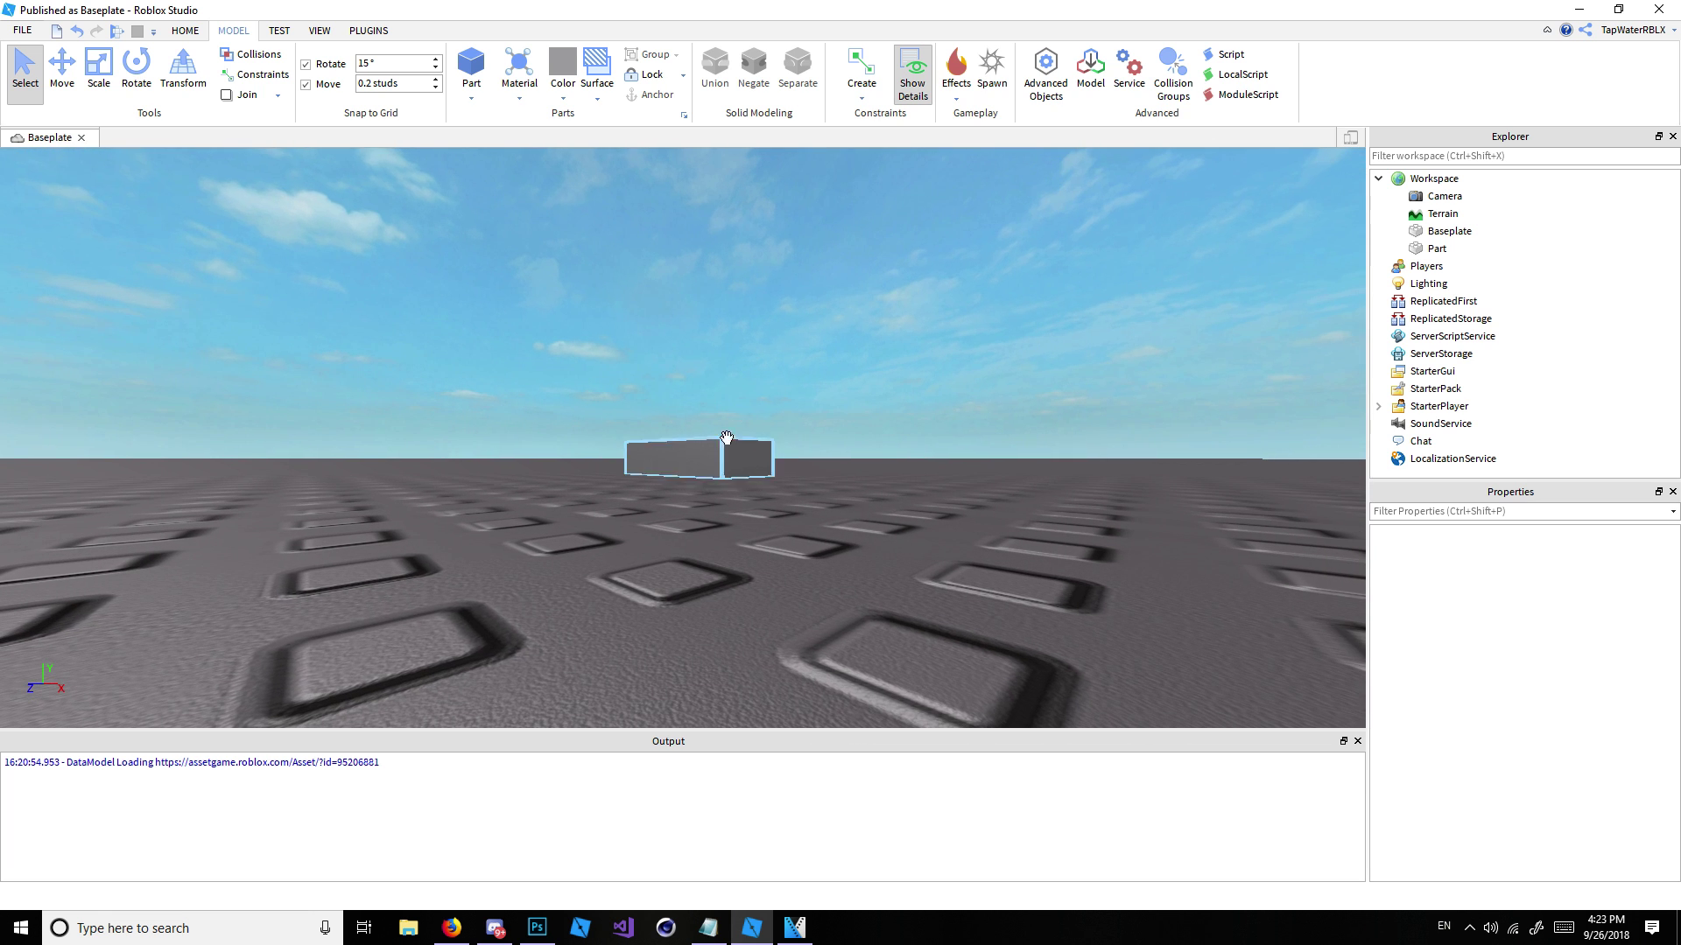
click(737, 438)
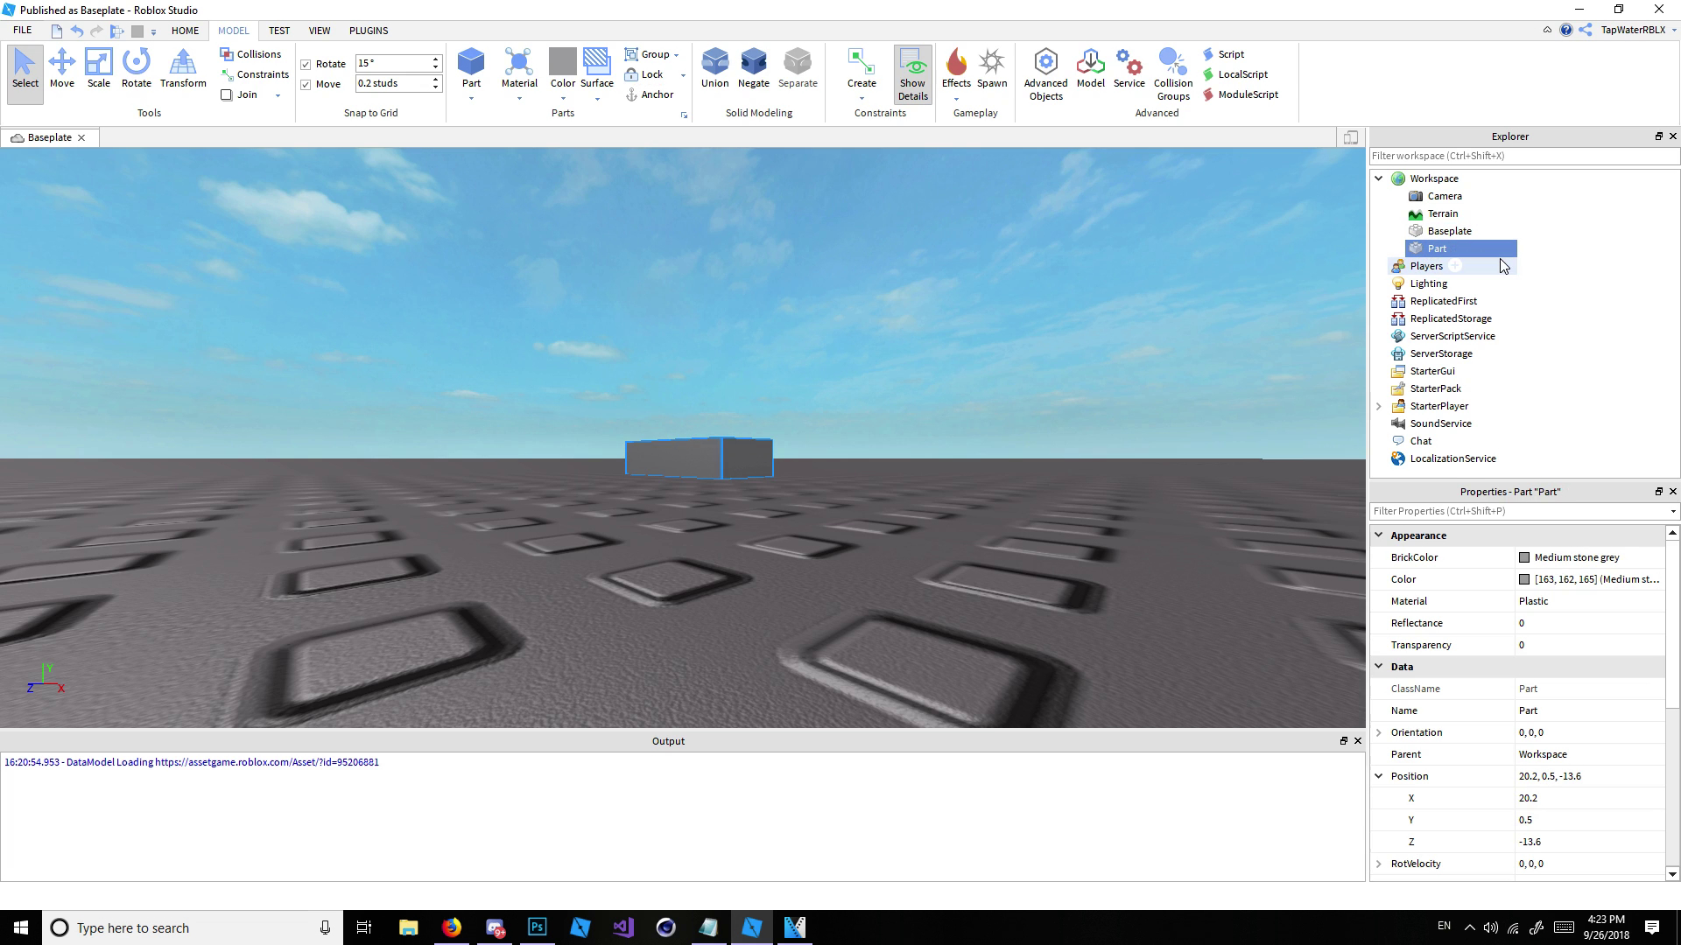
click(1527, 560)
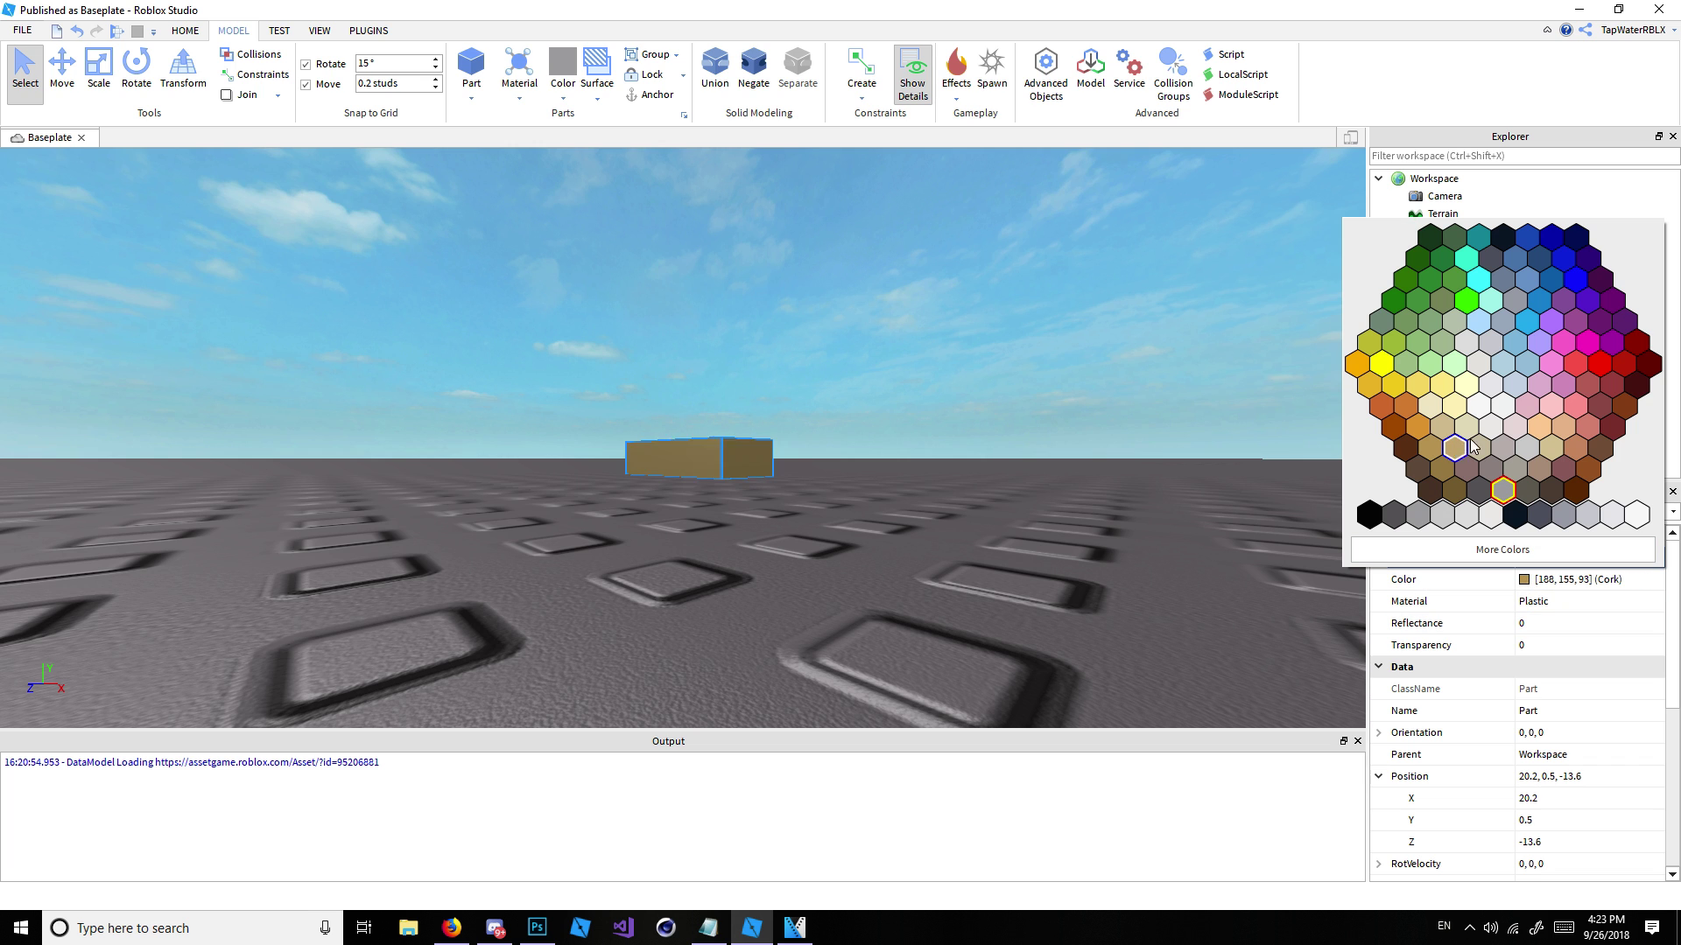
click(1582, 286)
Step: Change the block part's BrickColor to New Yeller
right_drag(1038, 291, 1037, 291)
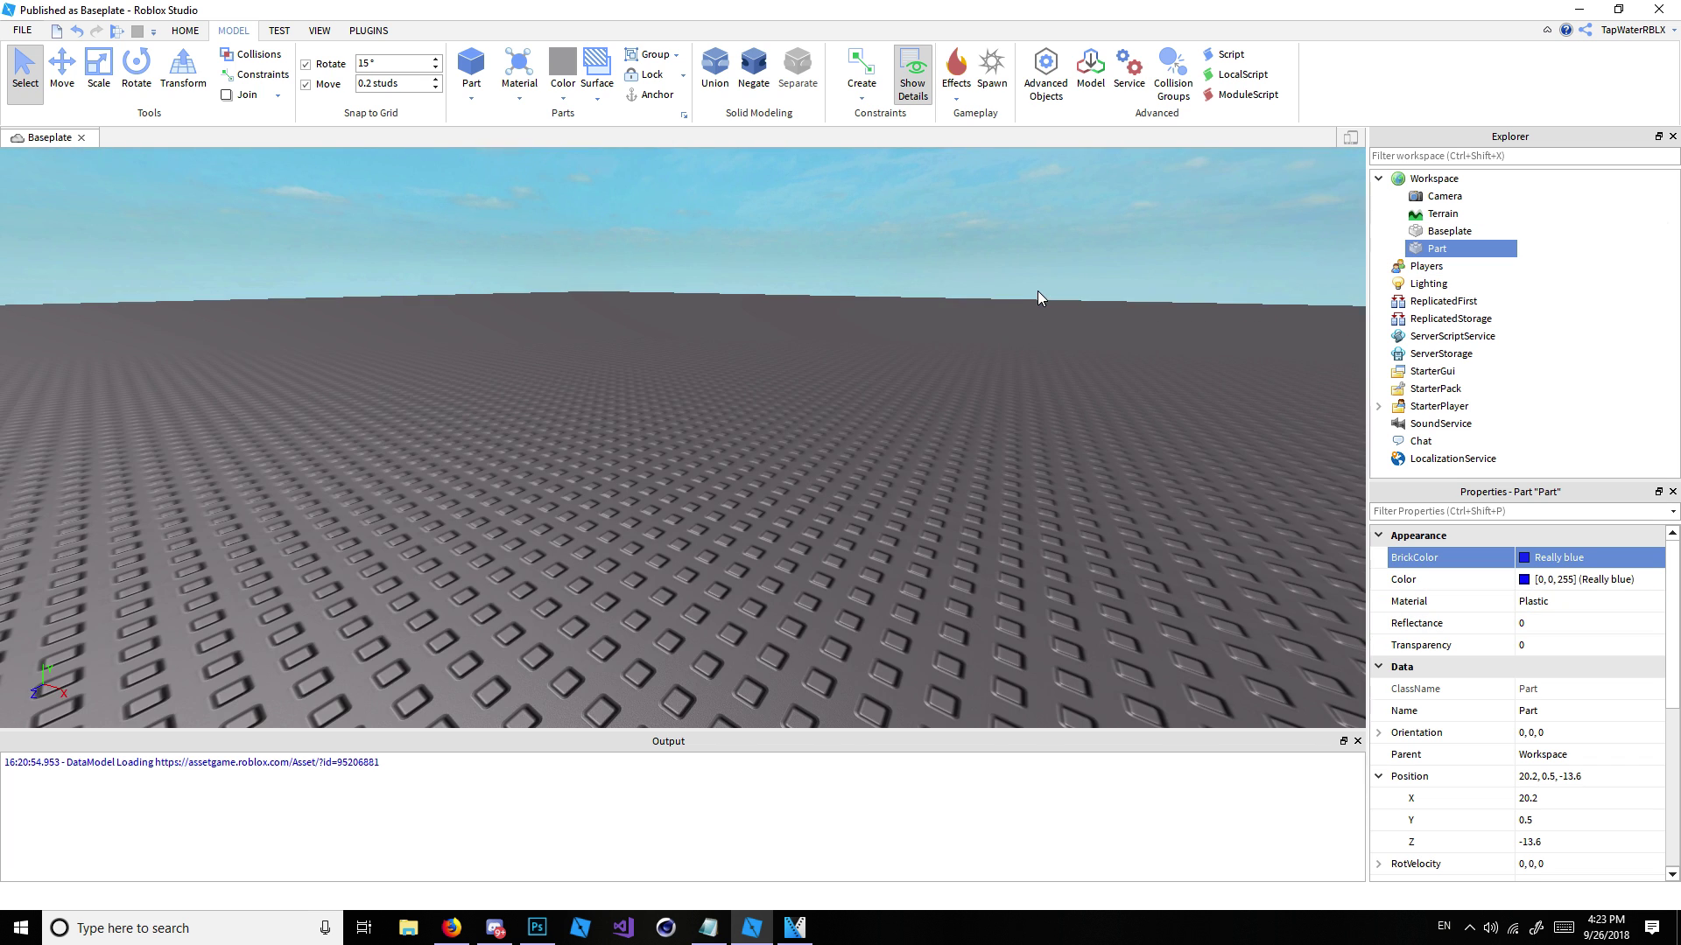
scroll(1077, 320, down, 2)
key(f)
click(1527, 558)
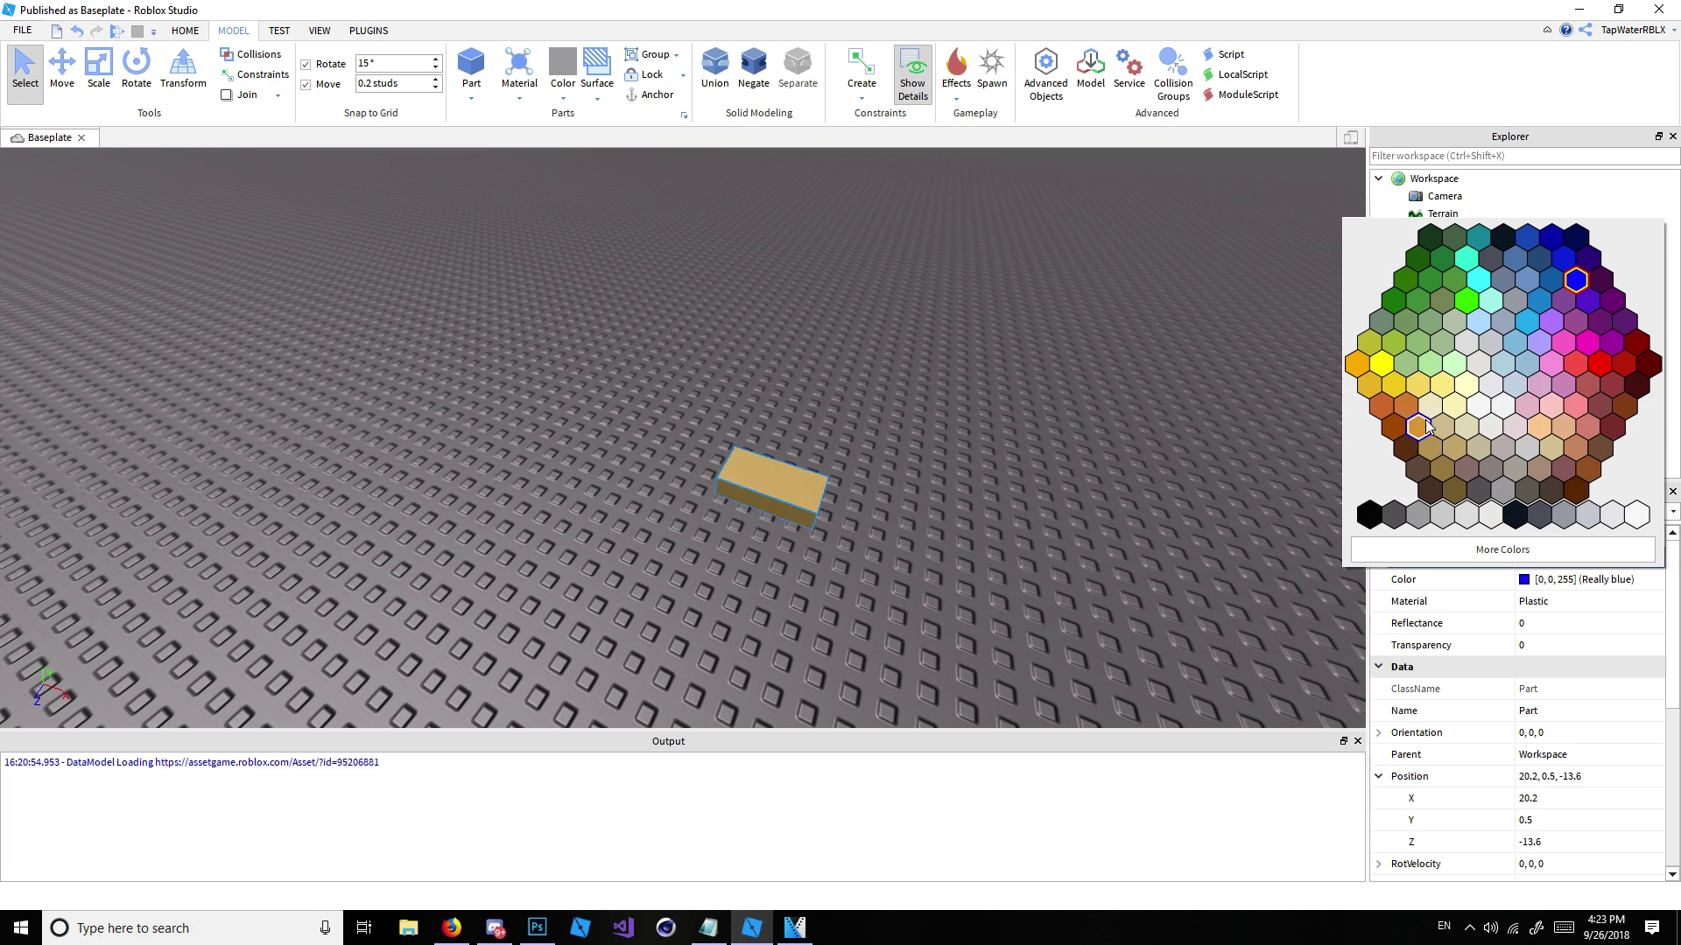
click(1392, 372)
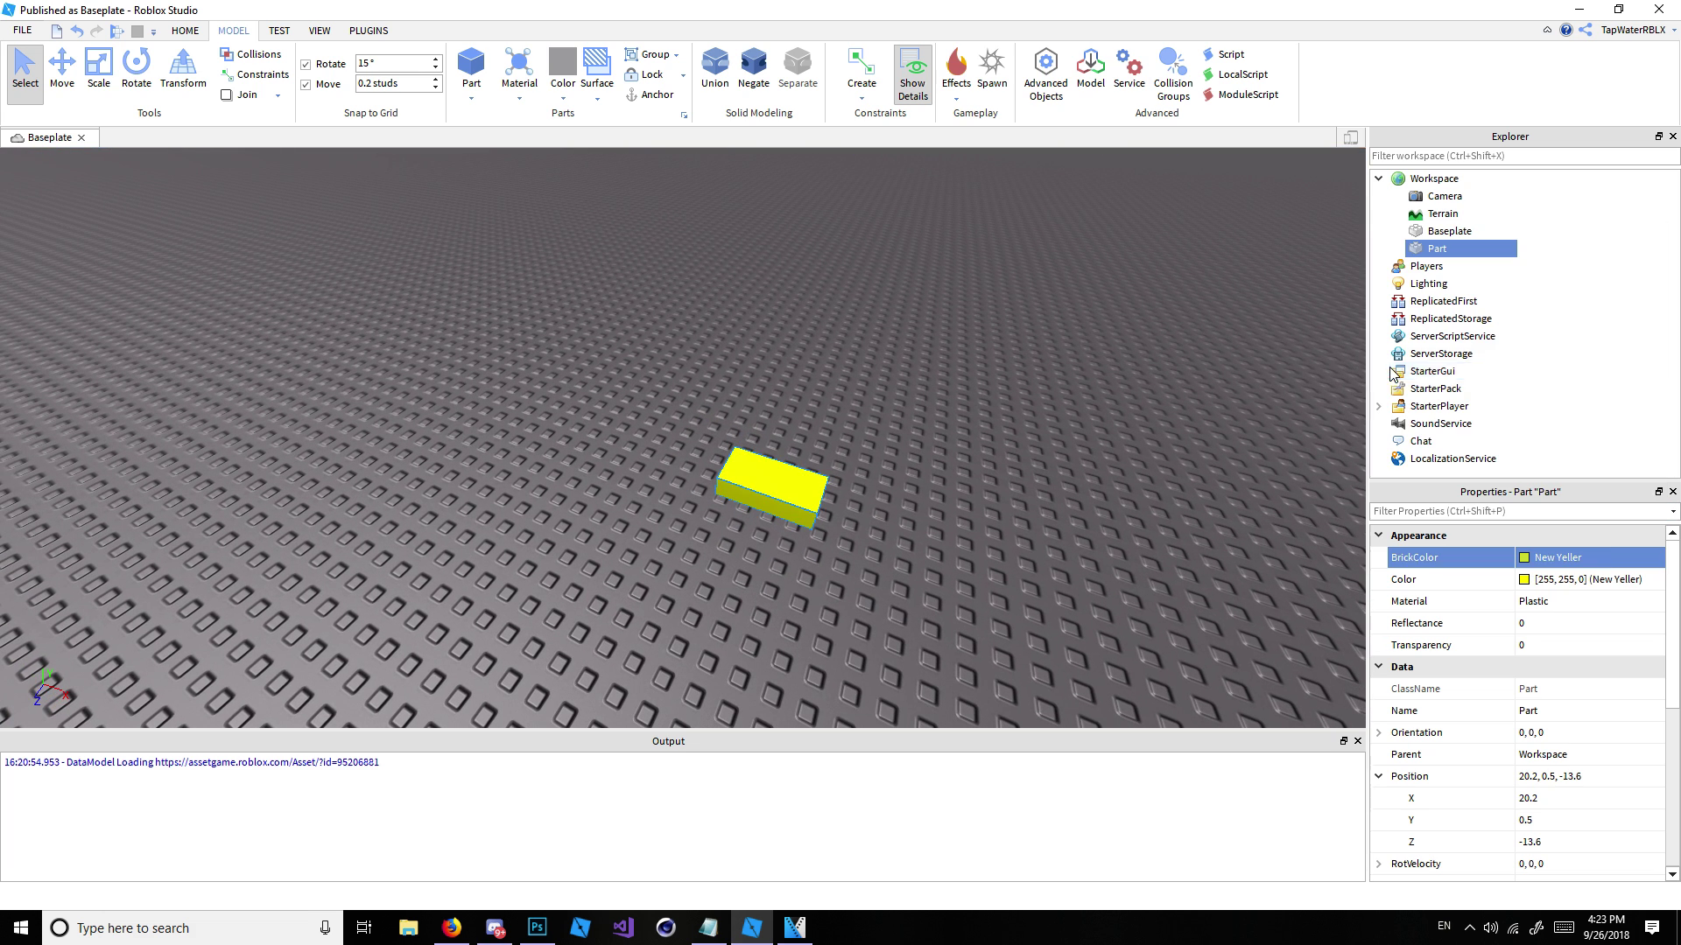
Step: Set the block part's BrickColor to Pastel violet and deselect the part
click(1523, 561)
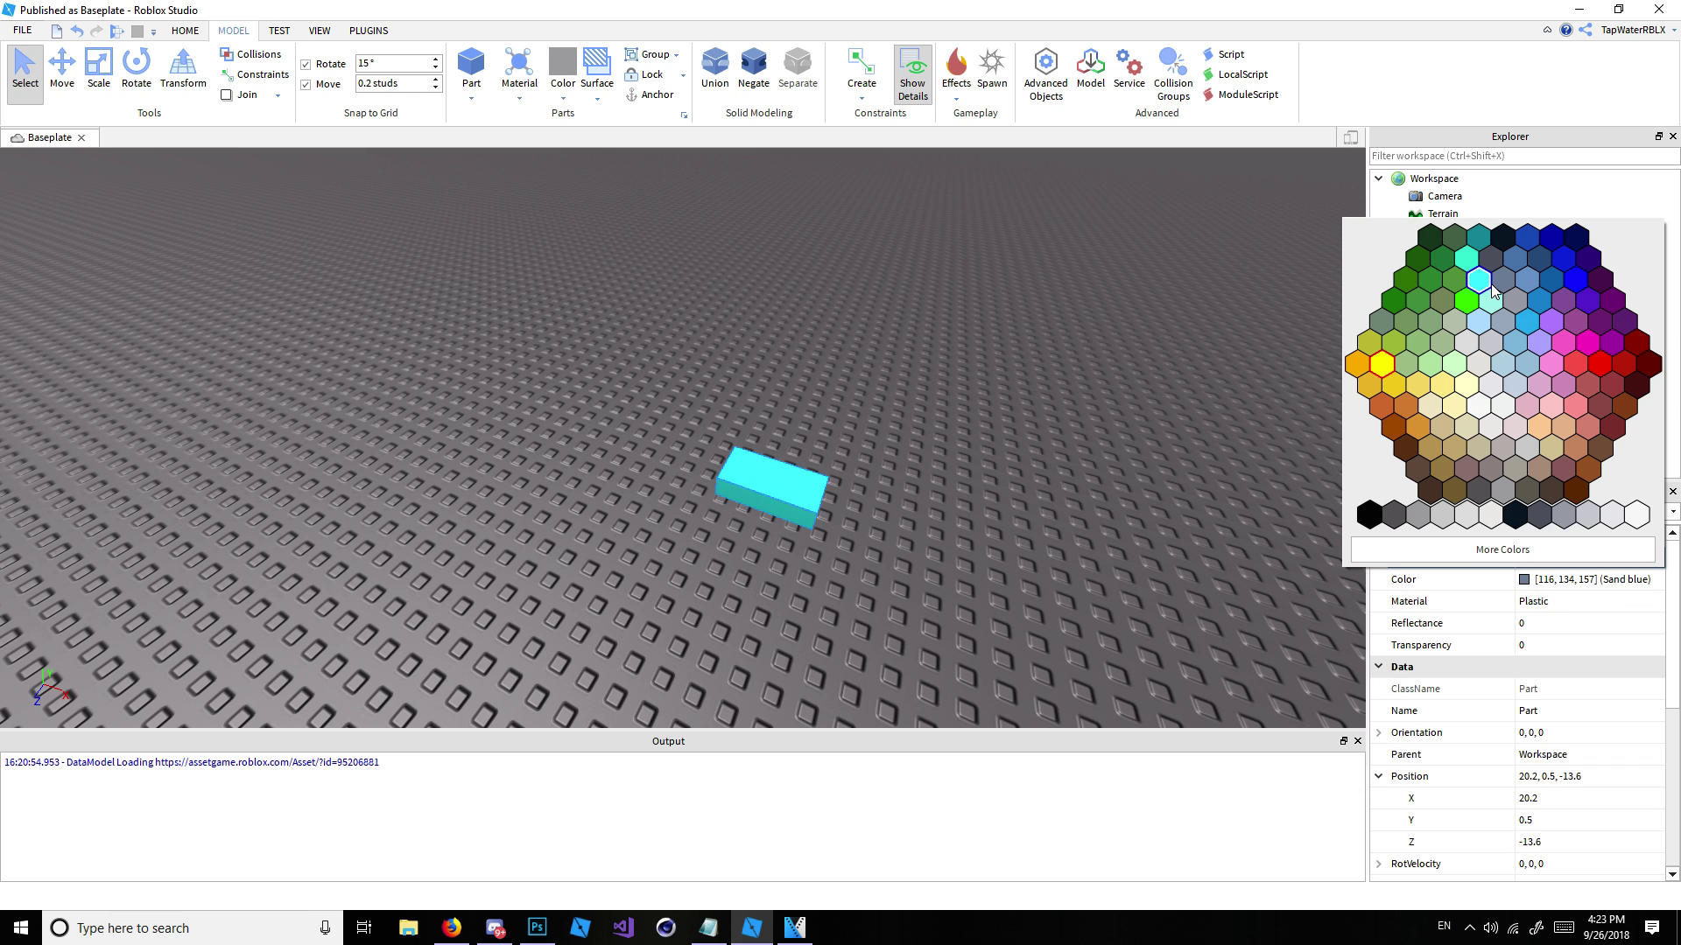
click(1543, 345)
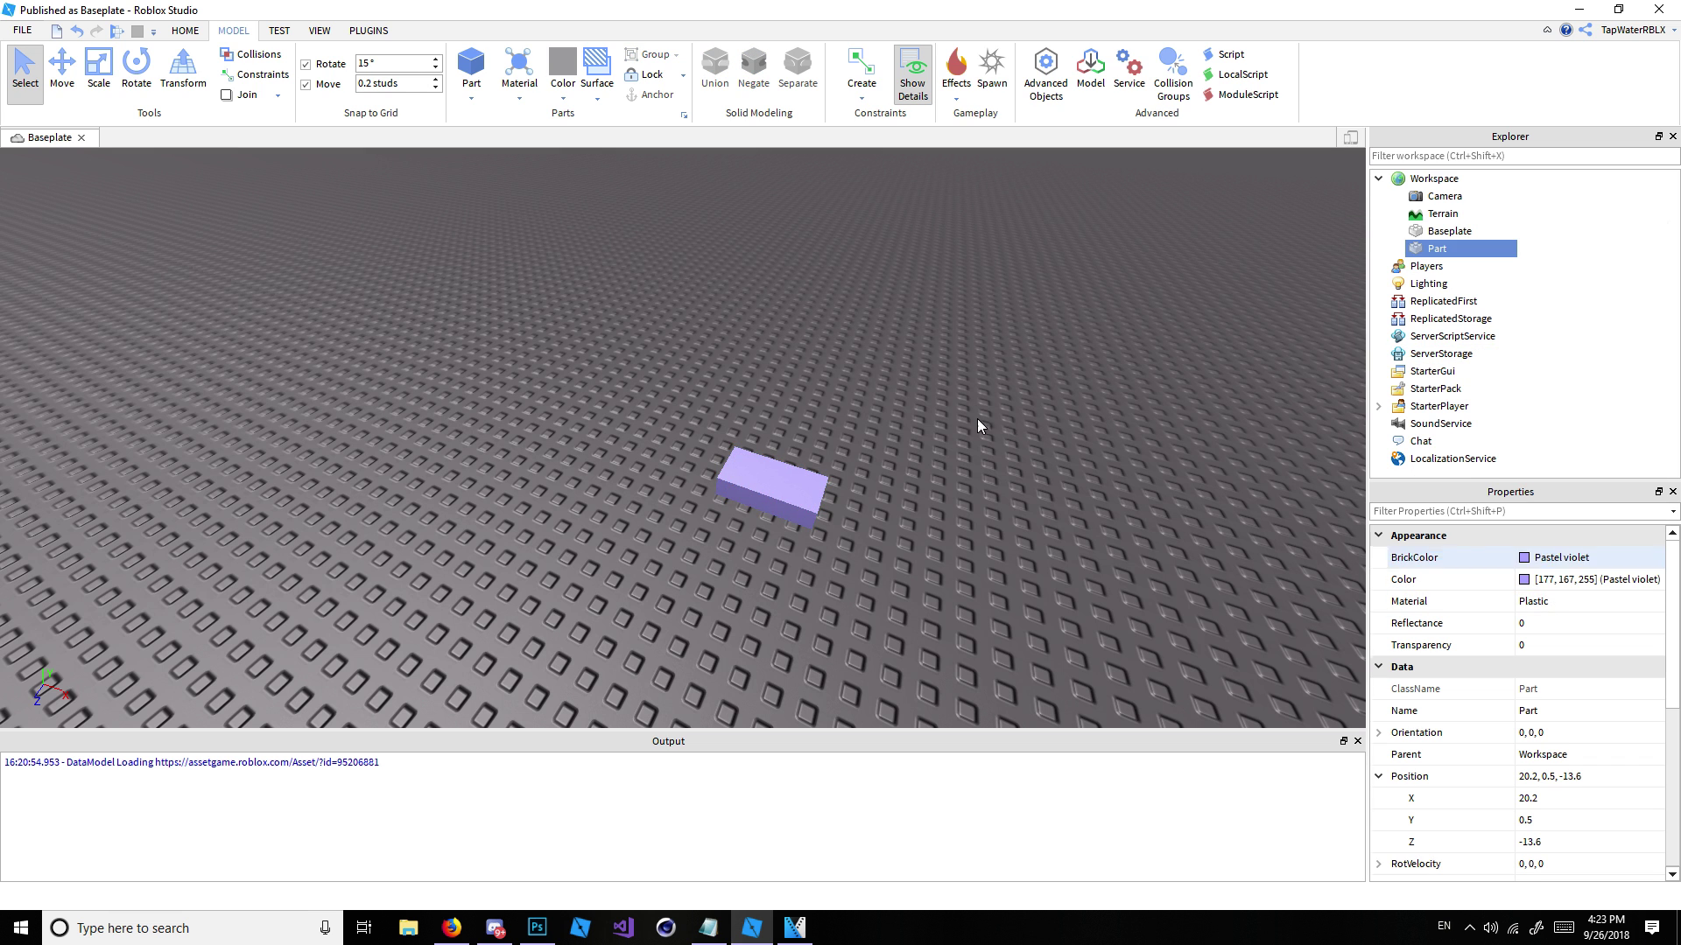
click(868, 415)
key(d)
right_drag(868, 415, 868, 415)
Step: Set the violet part's Material to Foil and inspect the texture up close
click(625, 436)
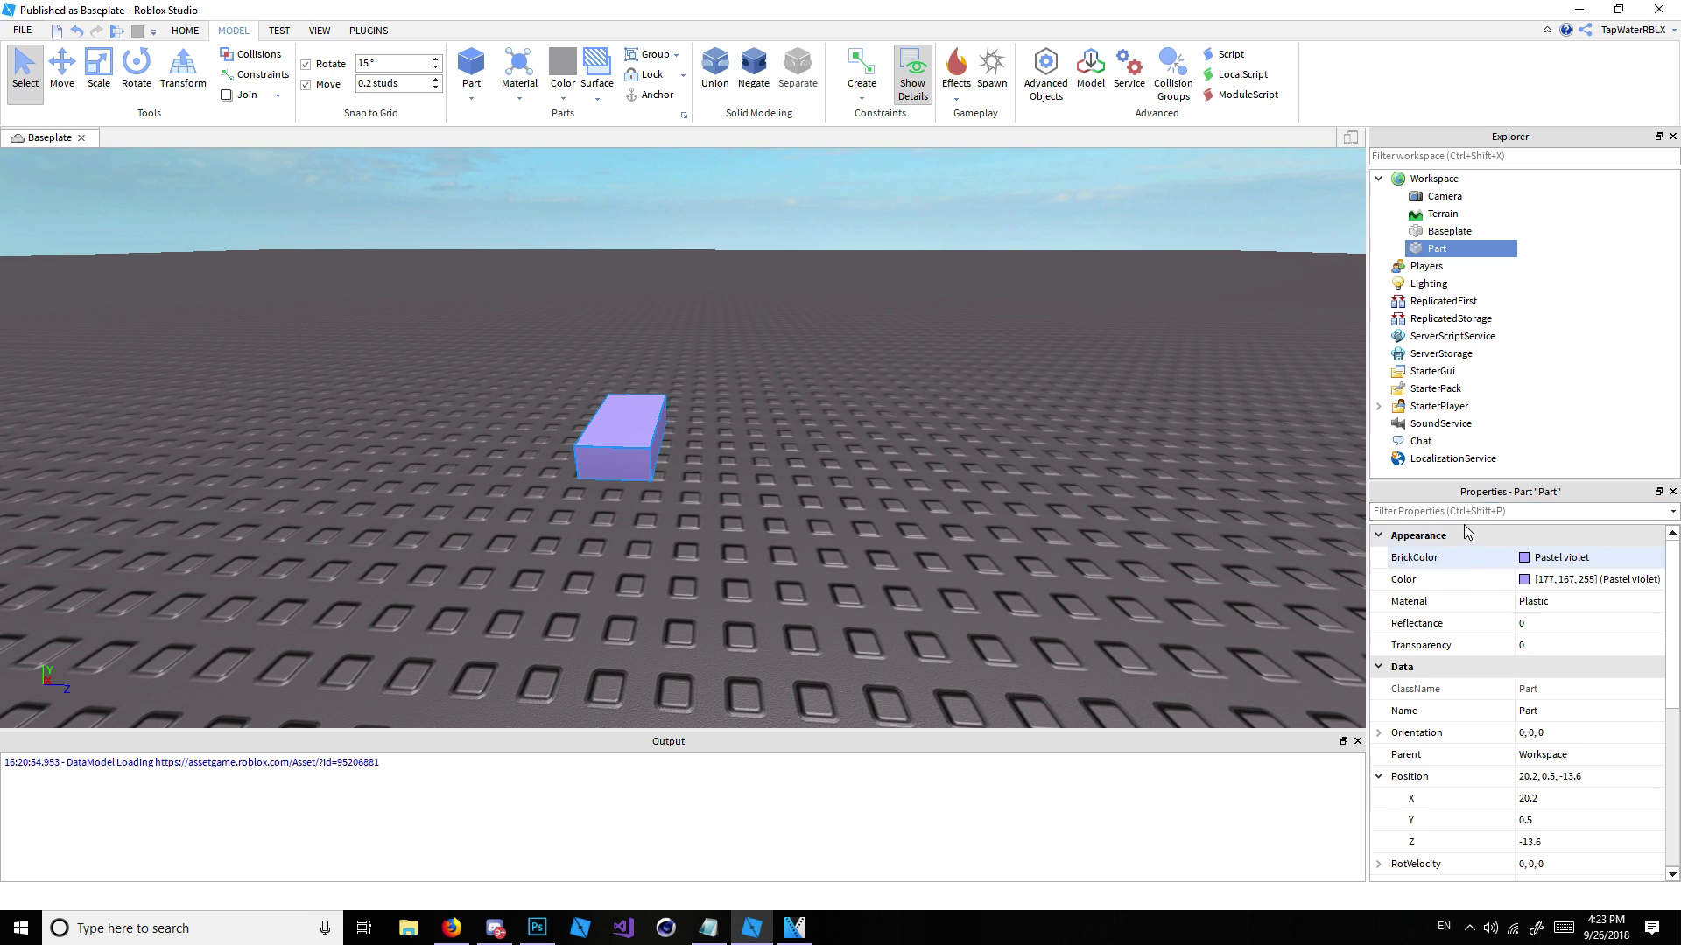
click(1555, 604)
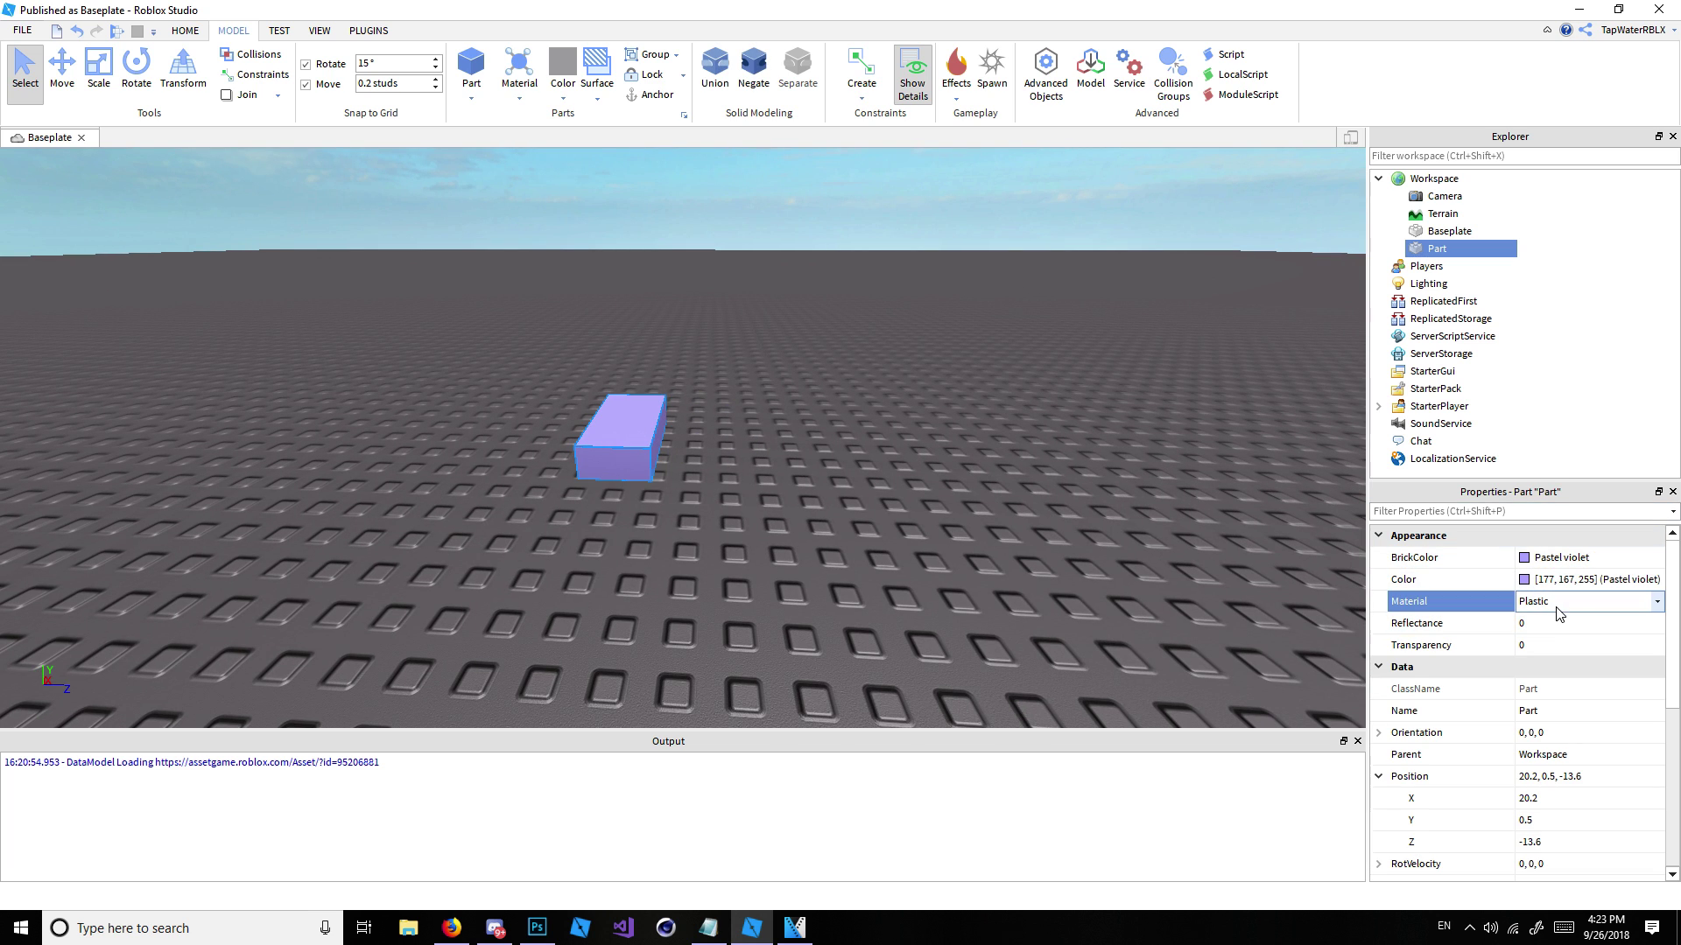
click(1577, 602)
click(1568, 616)
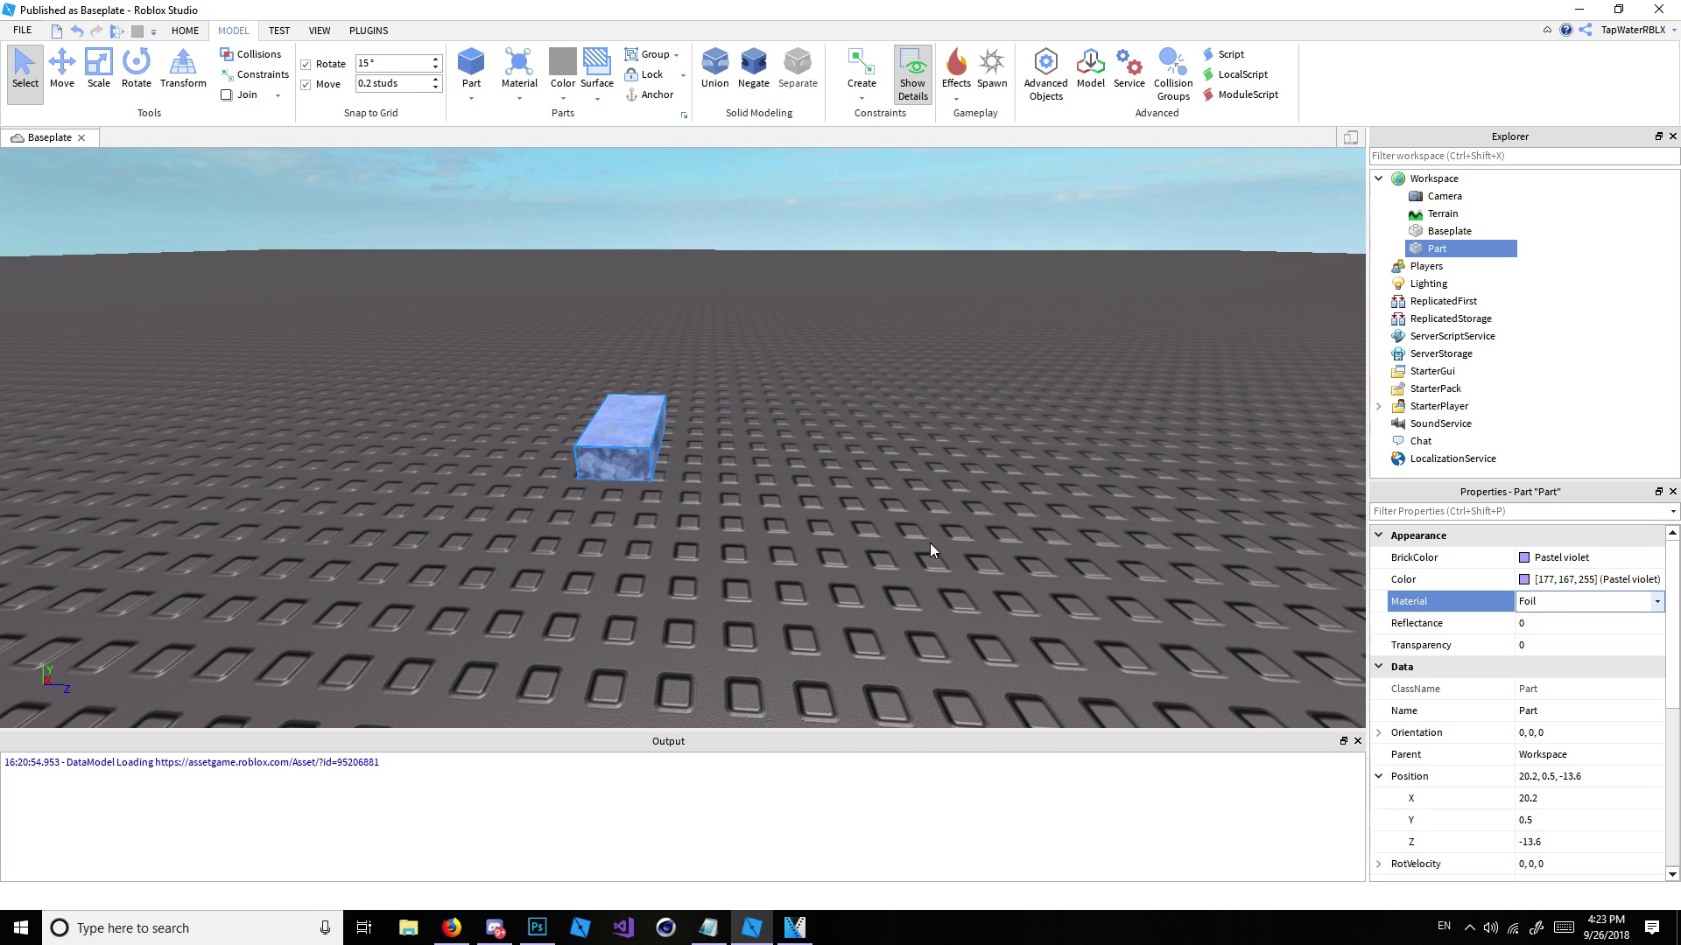
scroll(902, 531, up, 5)
right_drag(898, 528, 898, 528)
scroll(898, 528, down, 5)
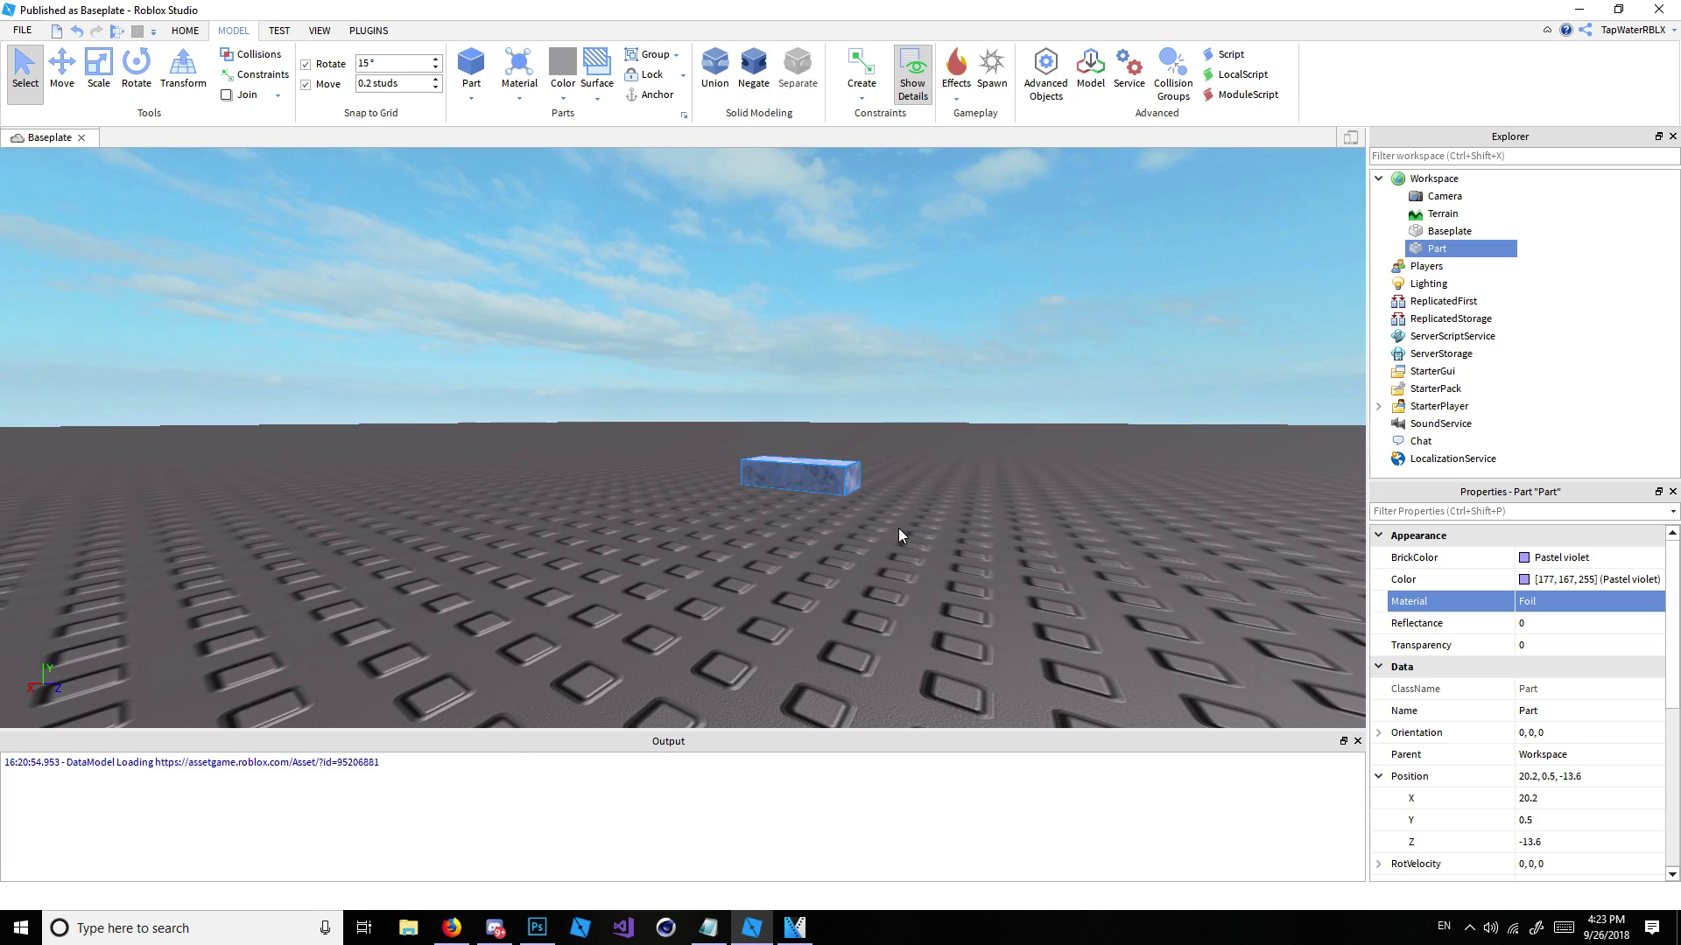
scroll(898, 528, up, 4)
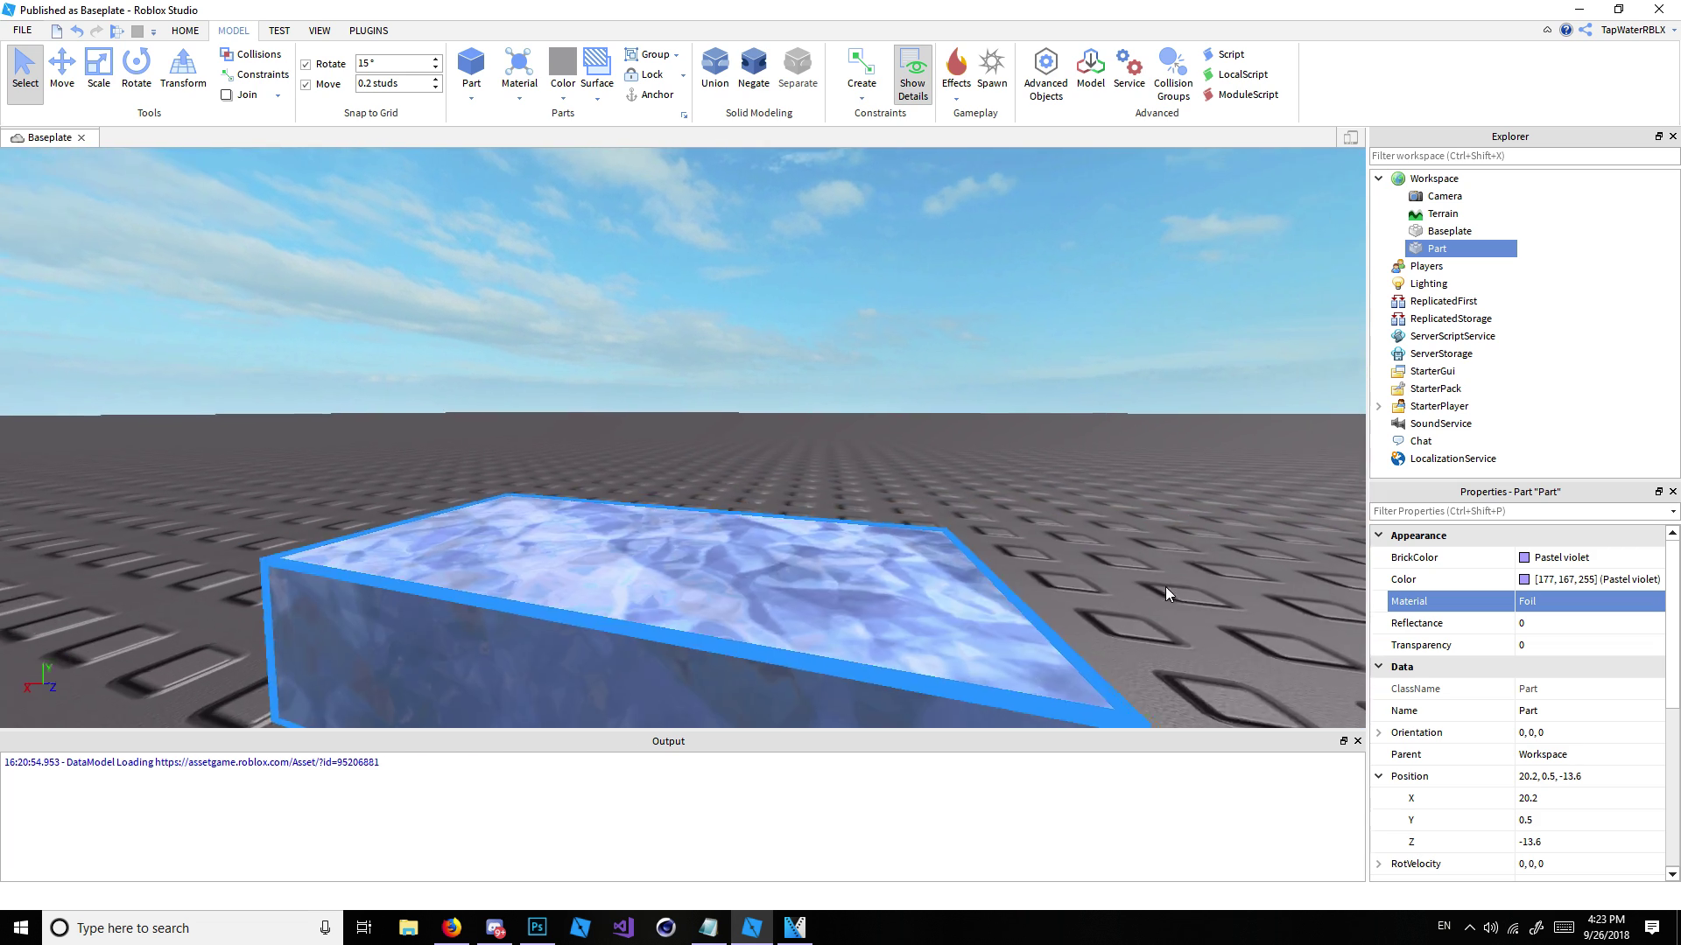
Step: Try the Brick material on the part, followed by Concrete
scroll(1164, 587, down, 2)
click(1567, 602)
click(1539, 619)
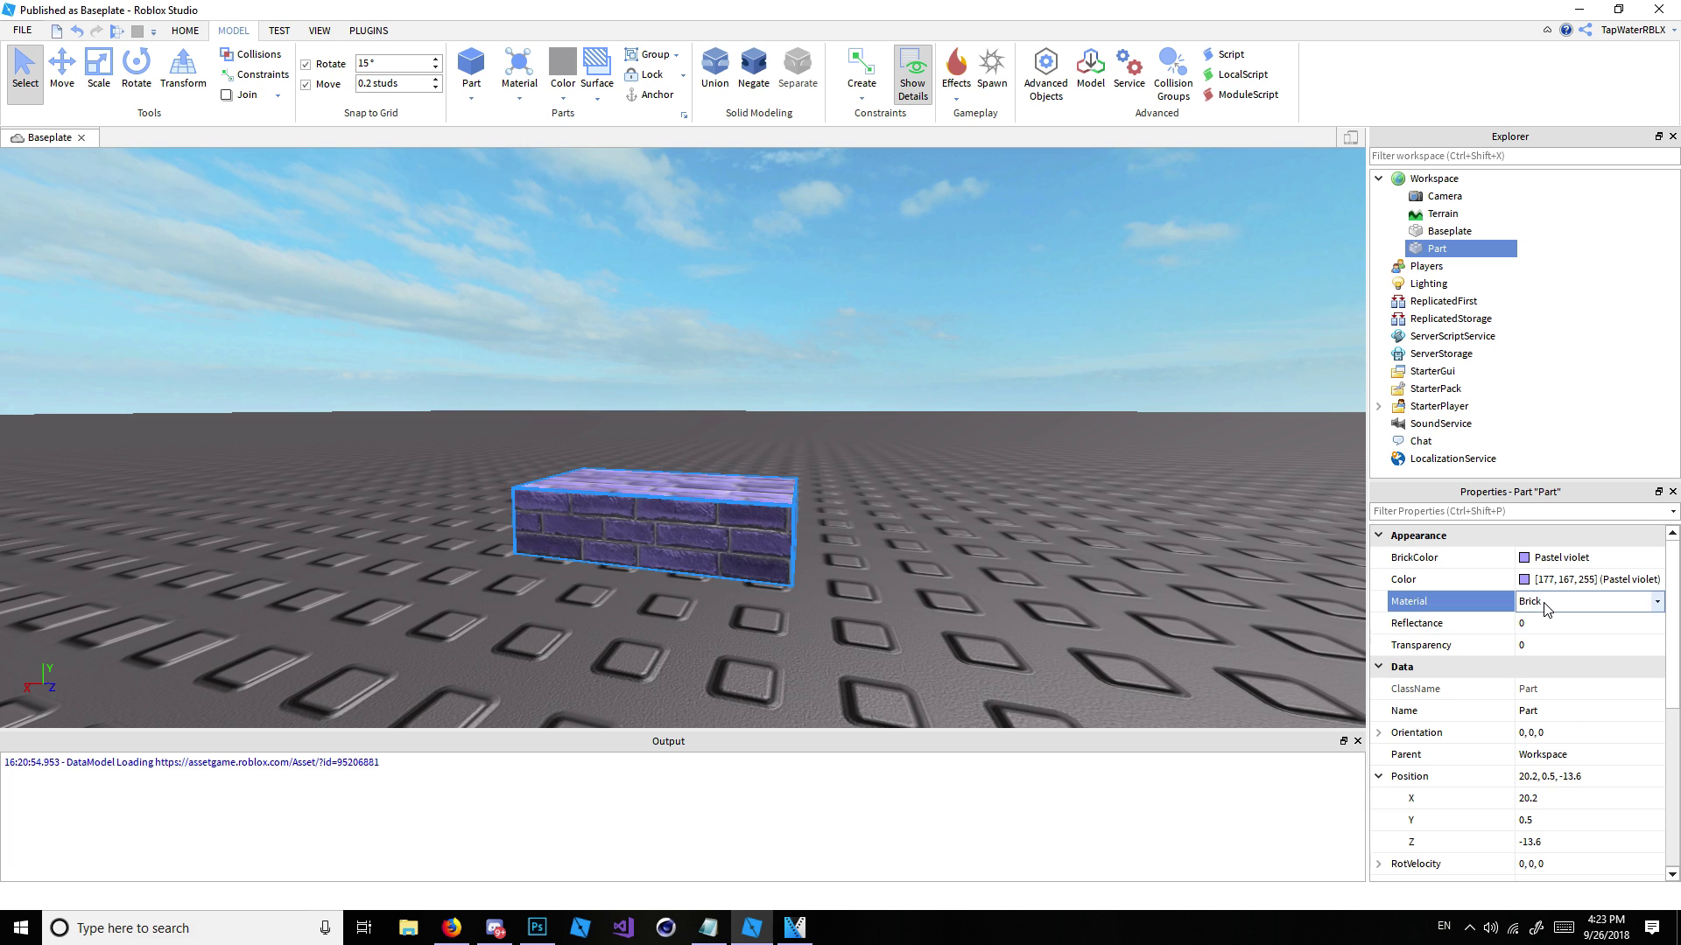
click(1540, 602)
click(1539, 645)
Step: Set the part's Material to Sand and view its surface from above
click(1543, 601)
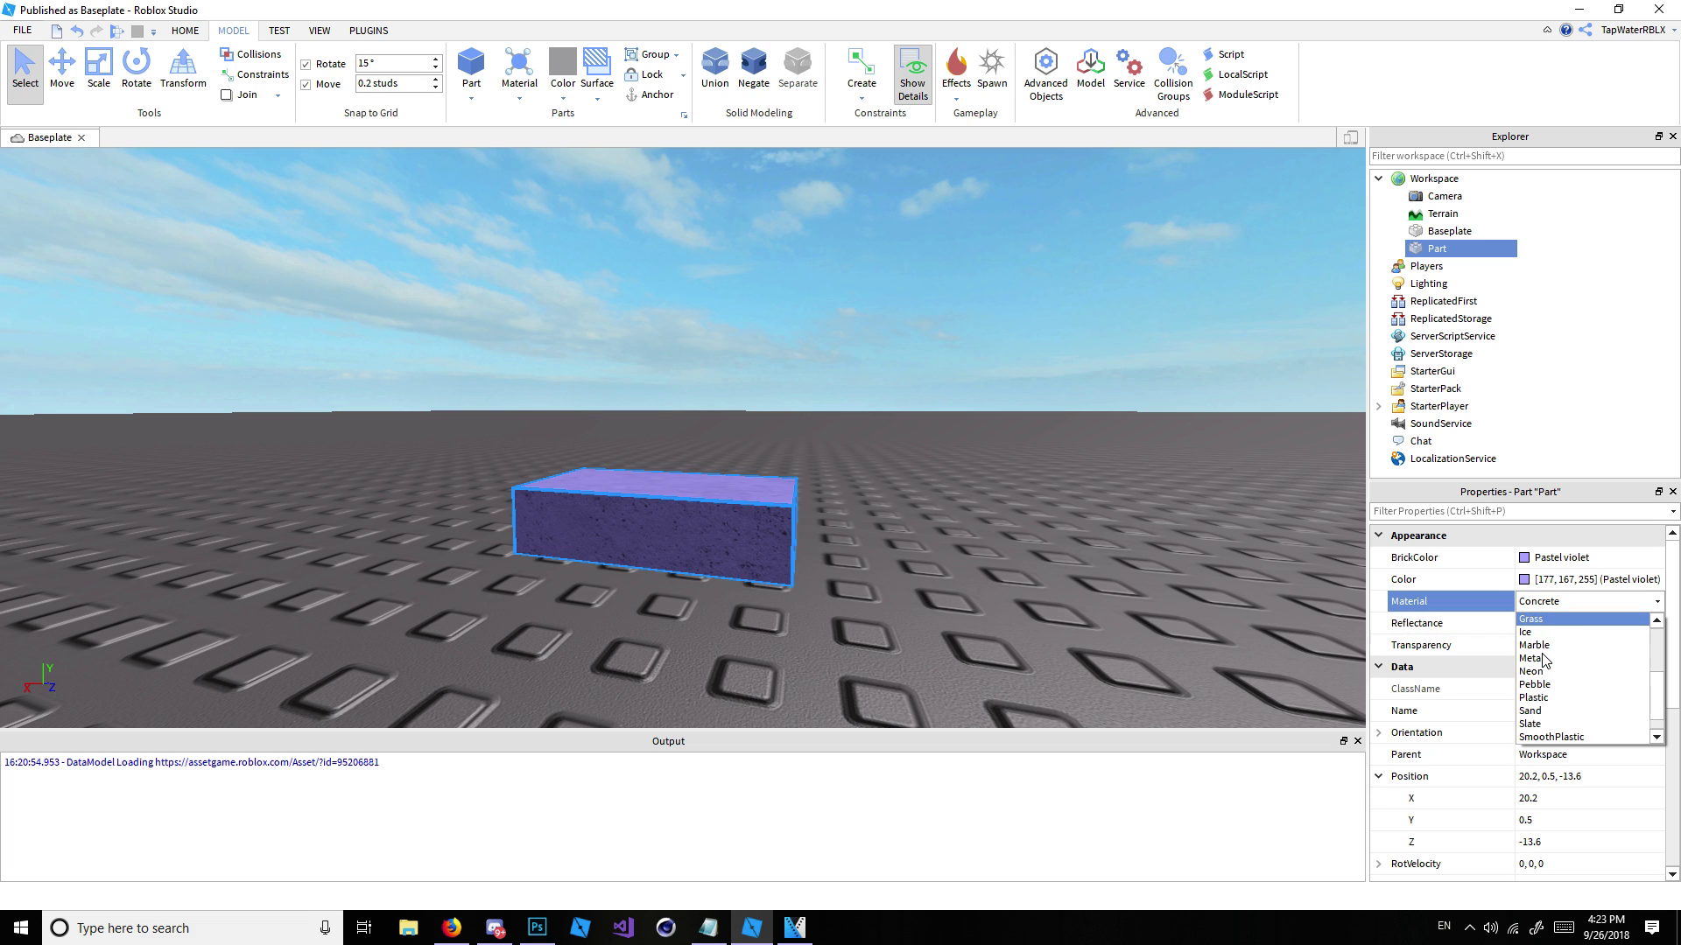
scroll(1545, 674, down, 4)
click(1539, 684)
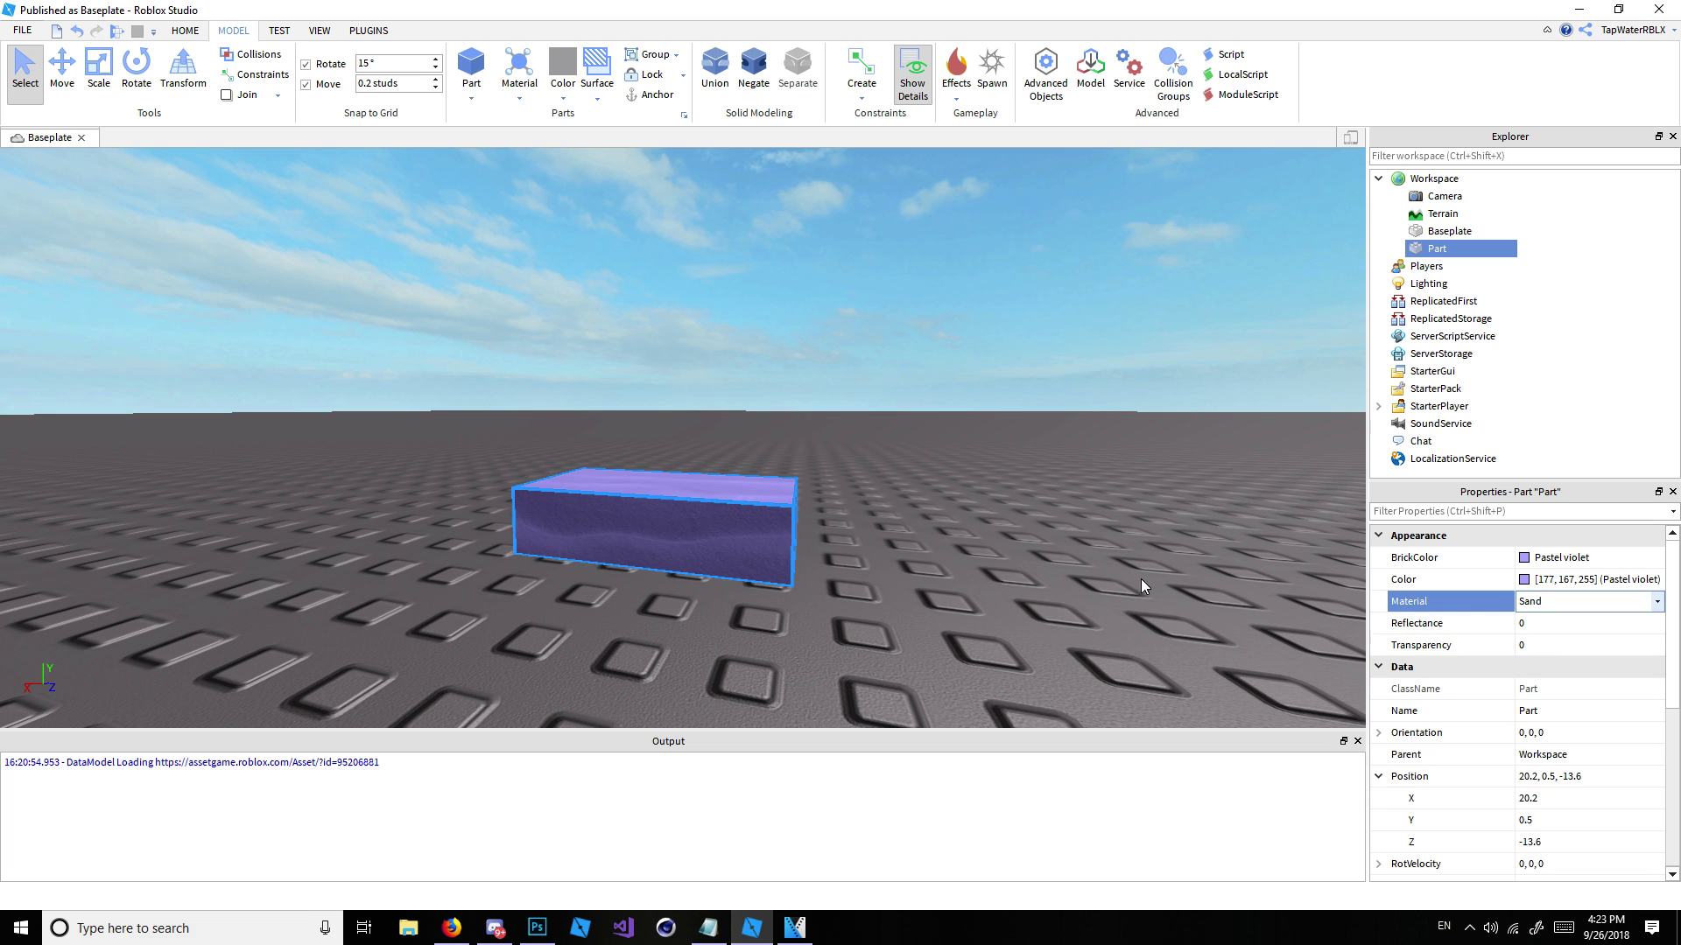
right_drag(1142, 579, 1073, 571)
Step: Set the part's Material to SmoothPlastic and deselect the part
click(1528, 602)
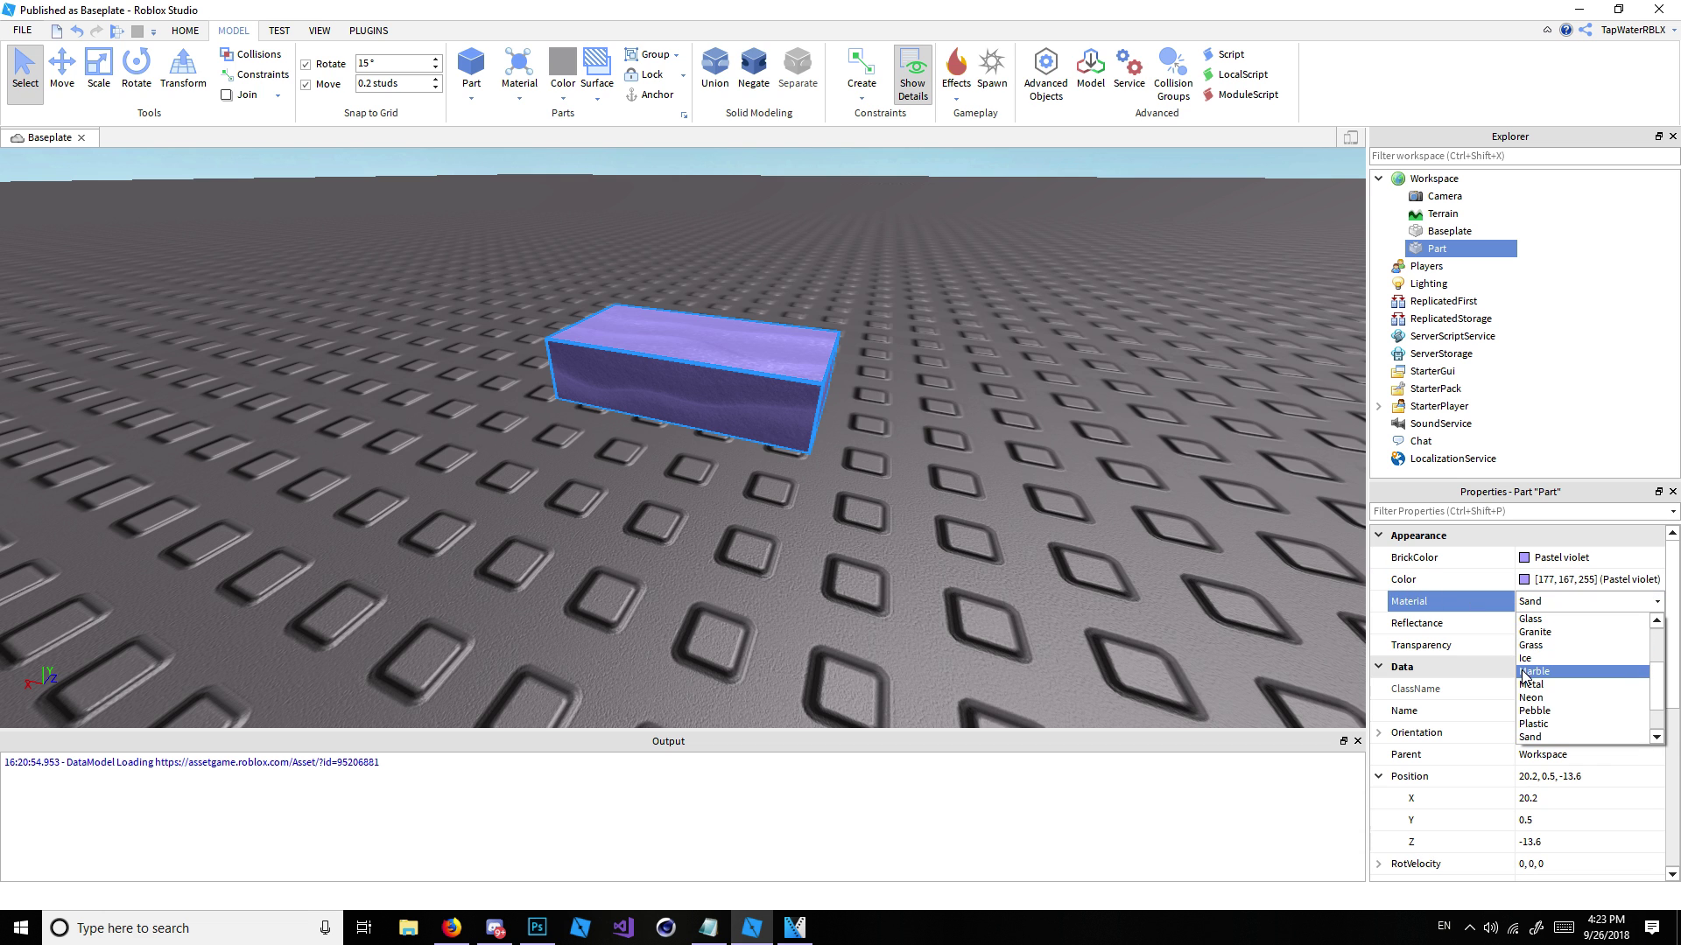
scroll(1558, 701, down, 2)
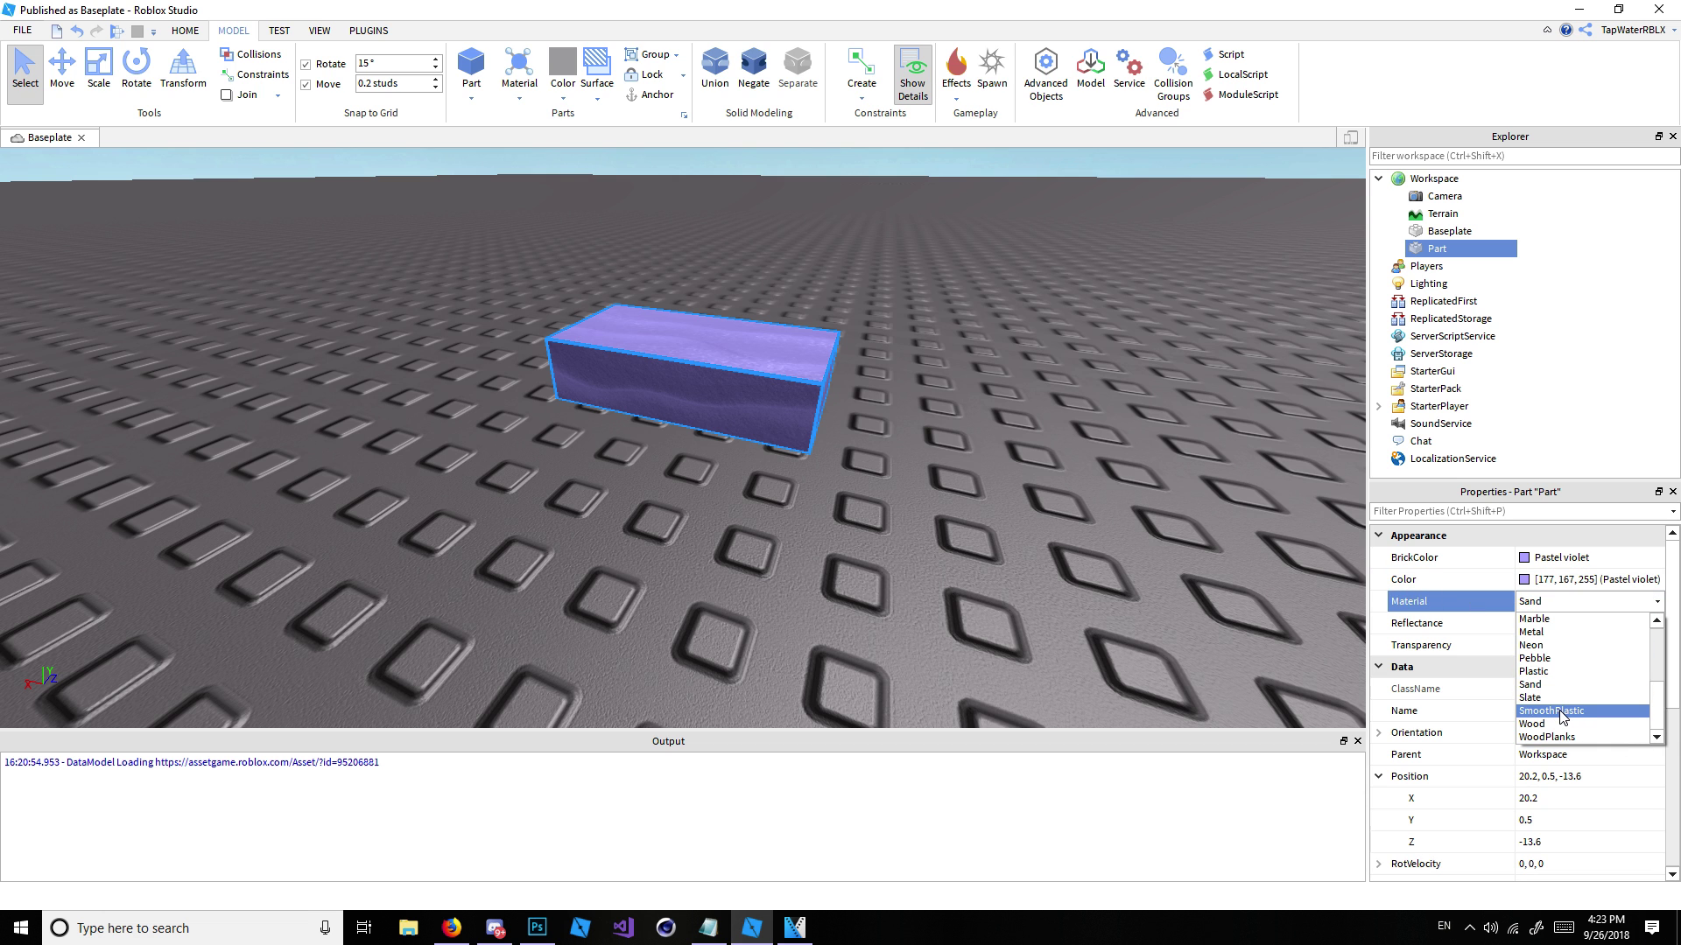
click(1560, 712)
click(906, 469)
Step: Examine the part's SmoothPlastic surface from several angles and distances
right_drag(905, 469, 910, 467)
key(a)
key(w)
key(a)
mouse_move(596, 467)
right_down()
mouse_move(593, 486)
mouse_move(591, 444)
right_up()
click(593, 486)
scroll(546, 436, down, 5)
click(591, 443)
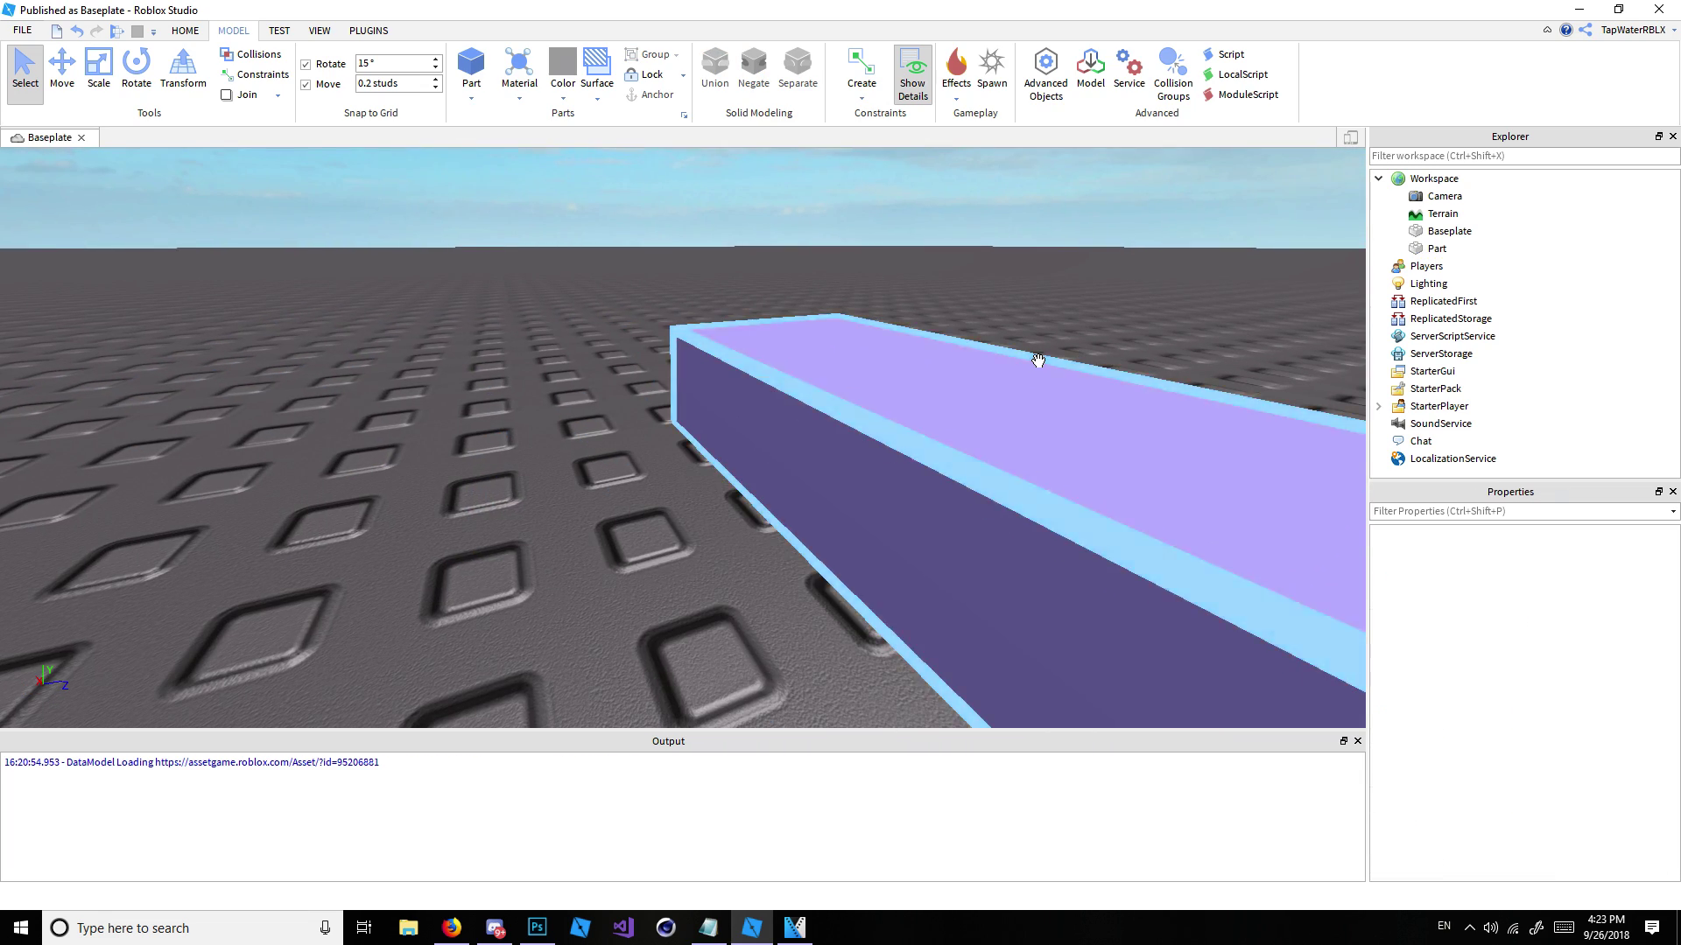
scroll(1039, 360, down, 3)
scroll(840, 562, up, 3)
right_drag(840, 562, 839, 562)
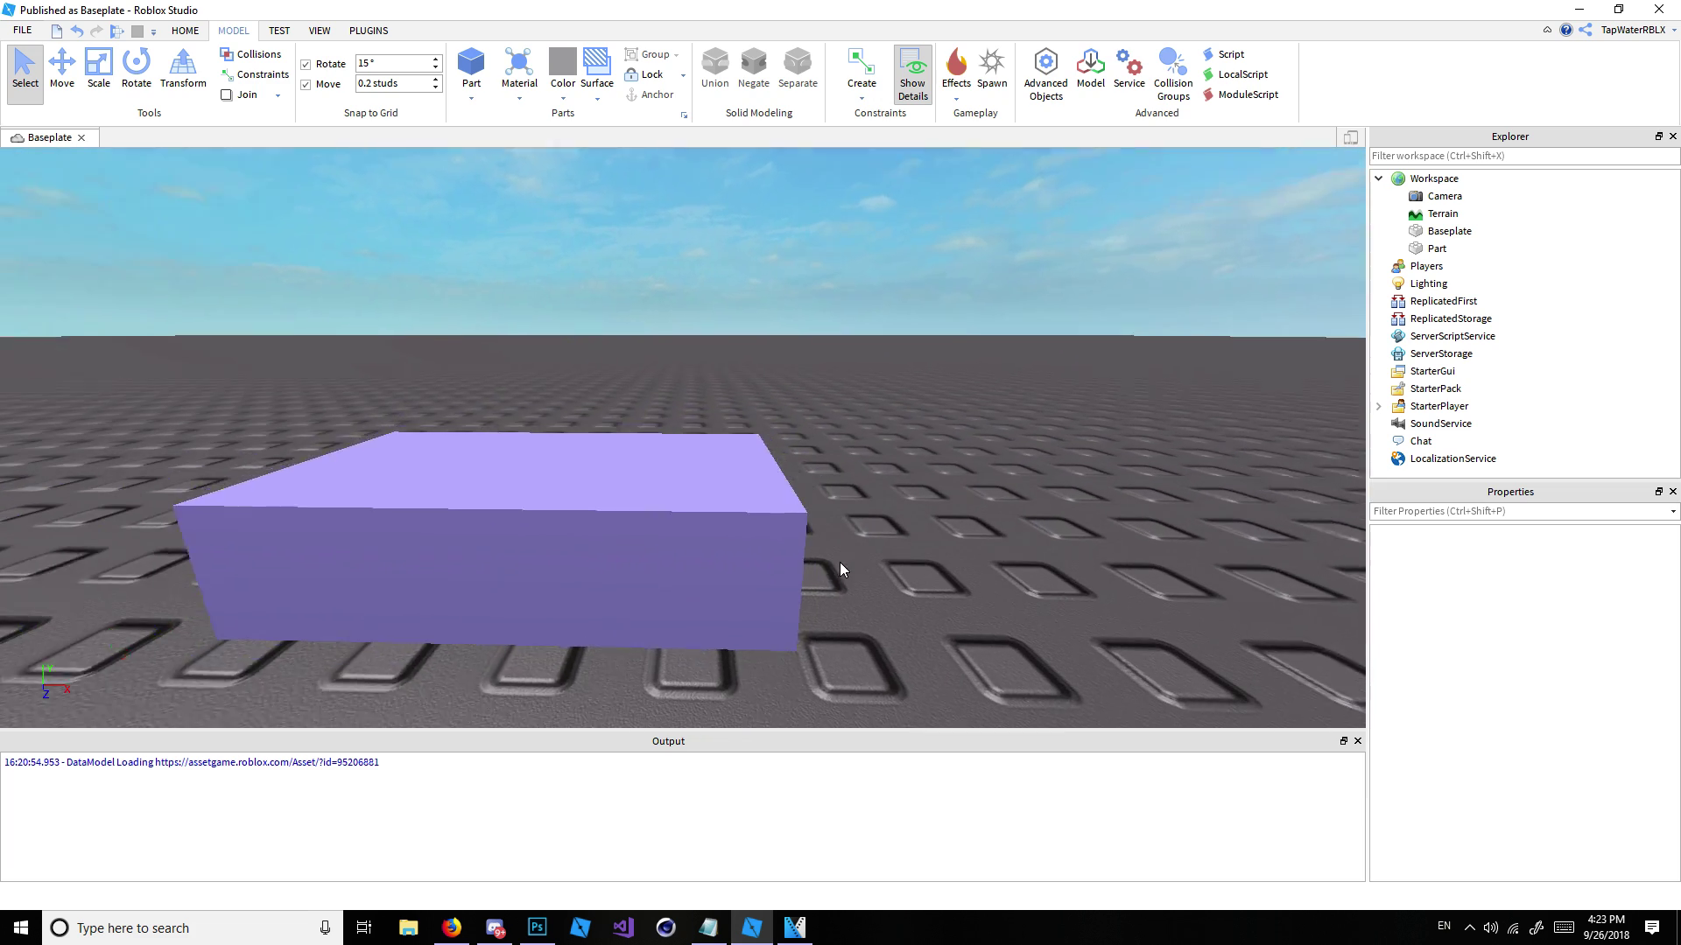
scroll(838, 562, down, 3)
click(700, 440)
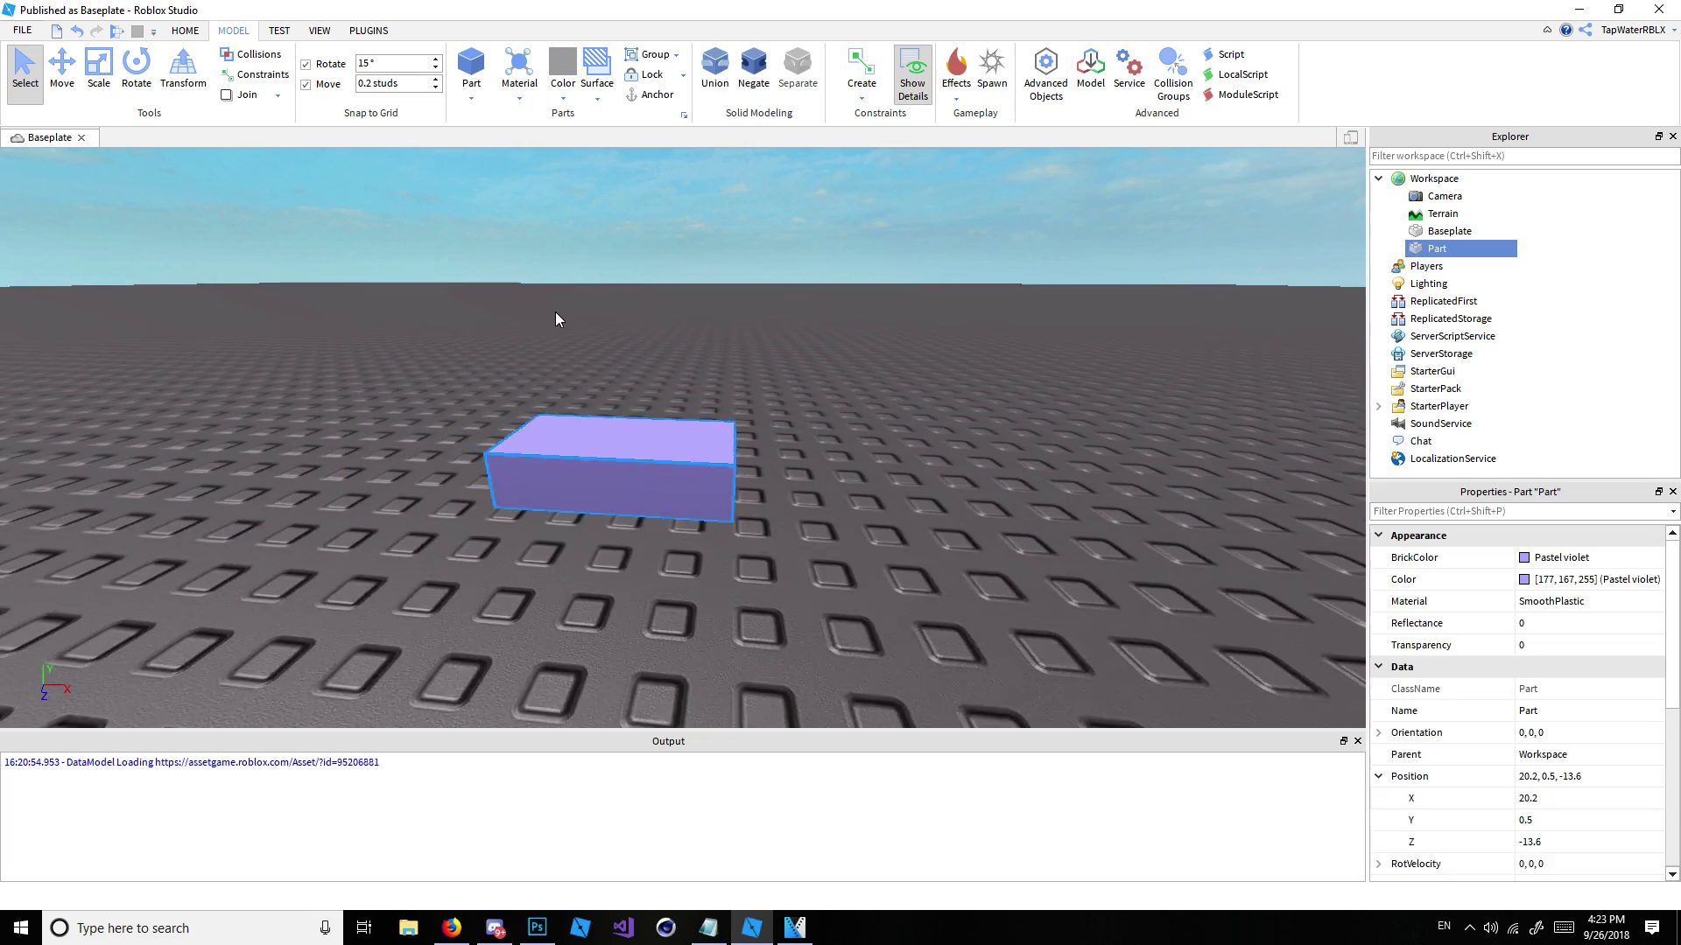
right_drag(555, 312, 499, 118)
scroll(461, 224, down, 2)
right_drag(460, 224, 508, 177)
scroll(675, 470, up, 3)
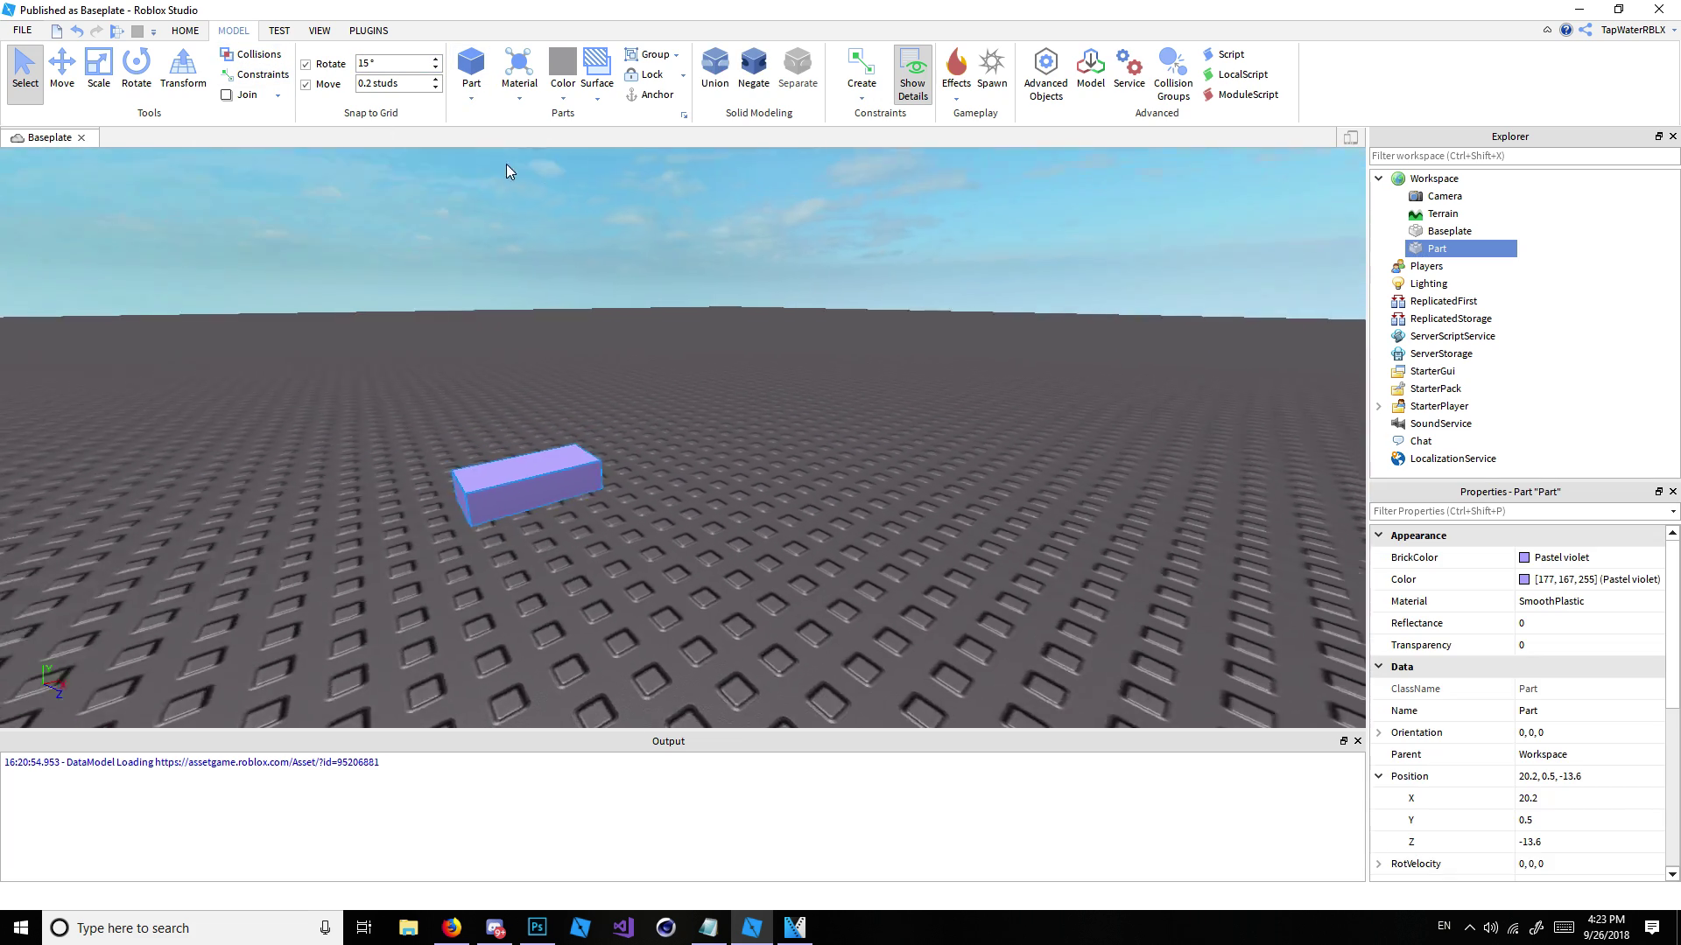
Step: Select the violet part and raise it straight above the baseplate with the Move tool to a Y position of 5.9
click(184, 31)
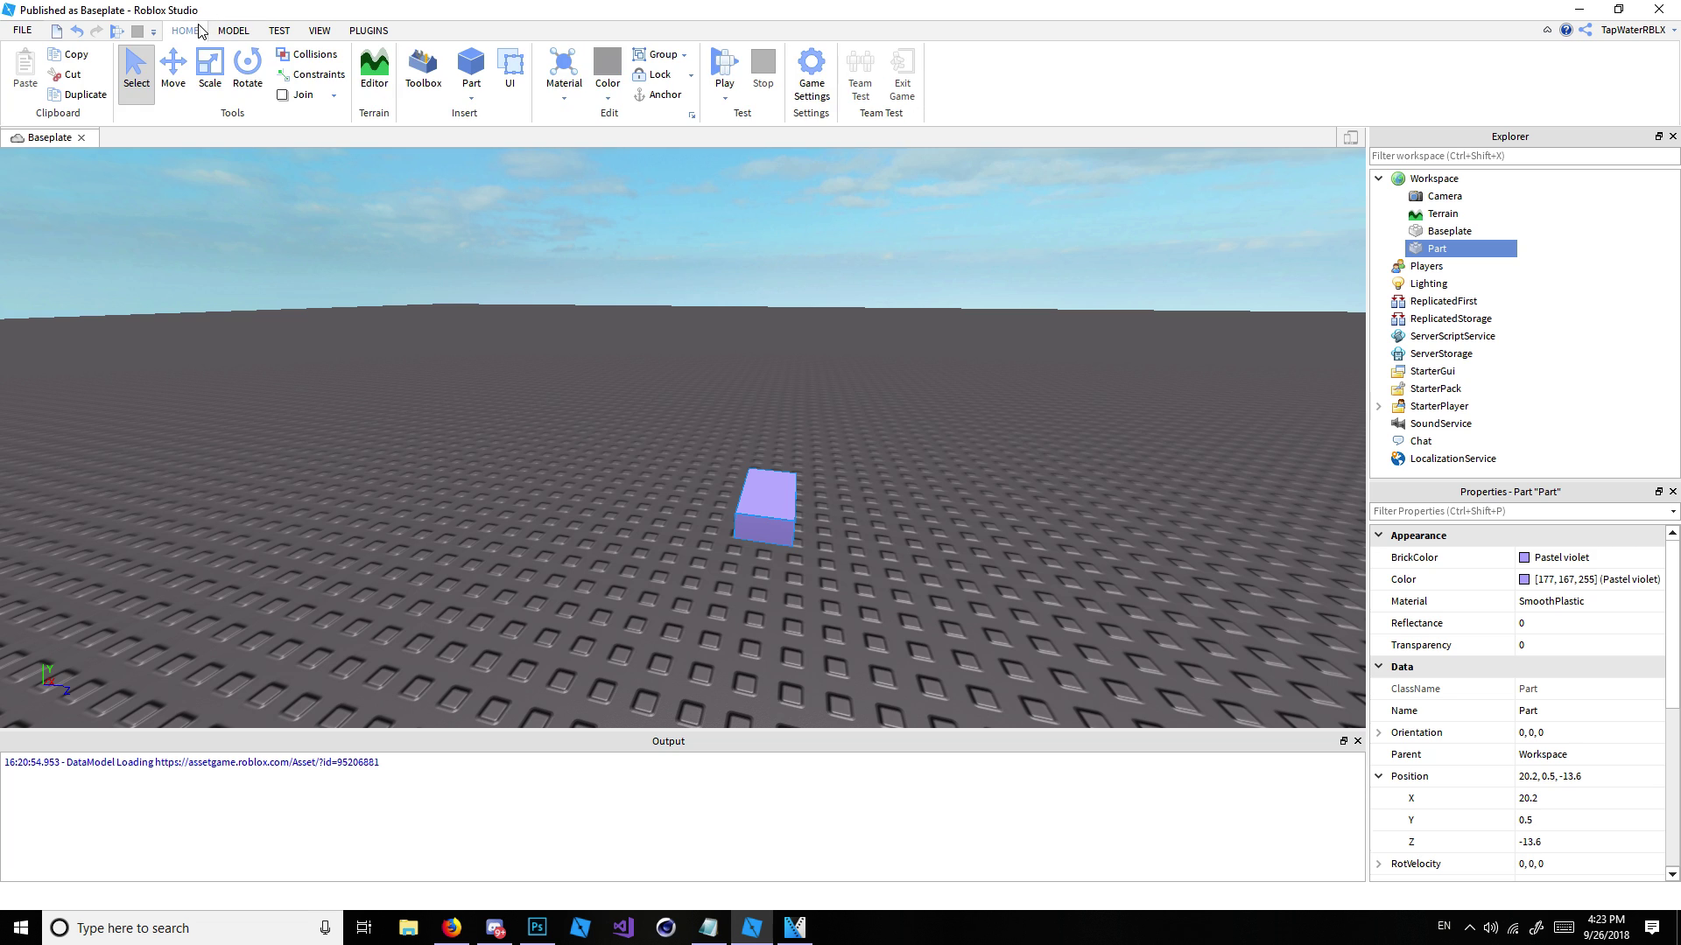
click(1203, 451)
click(1444, 249)
click(822, 484)
click(793, 489)
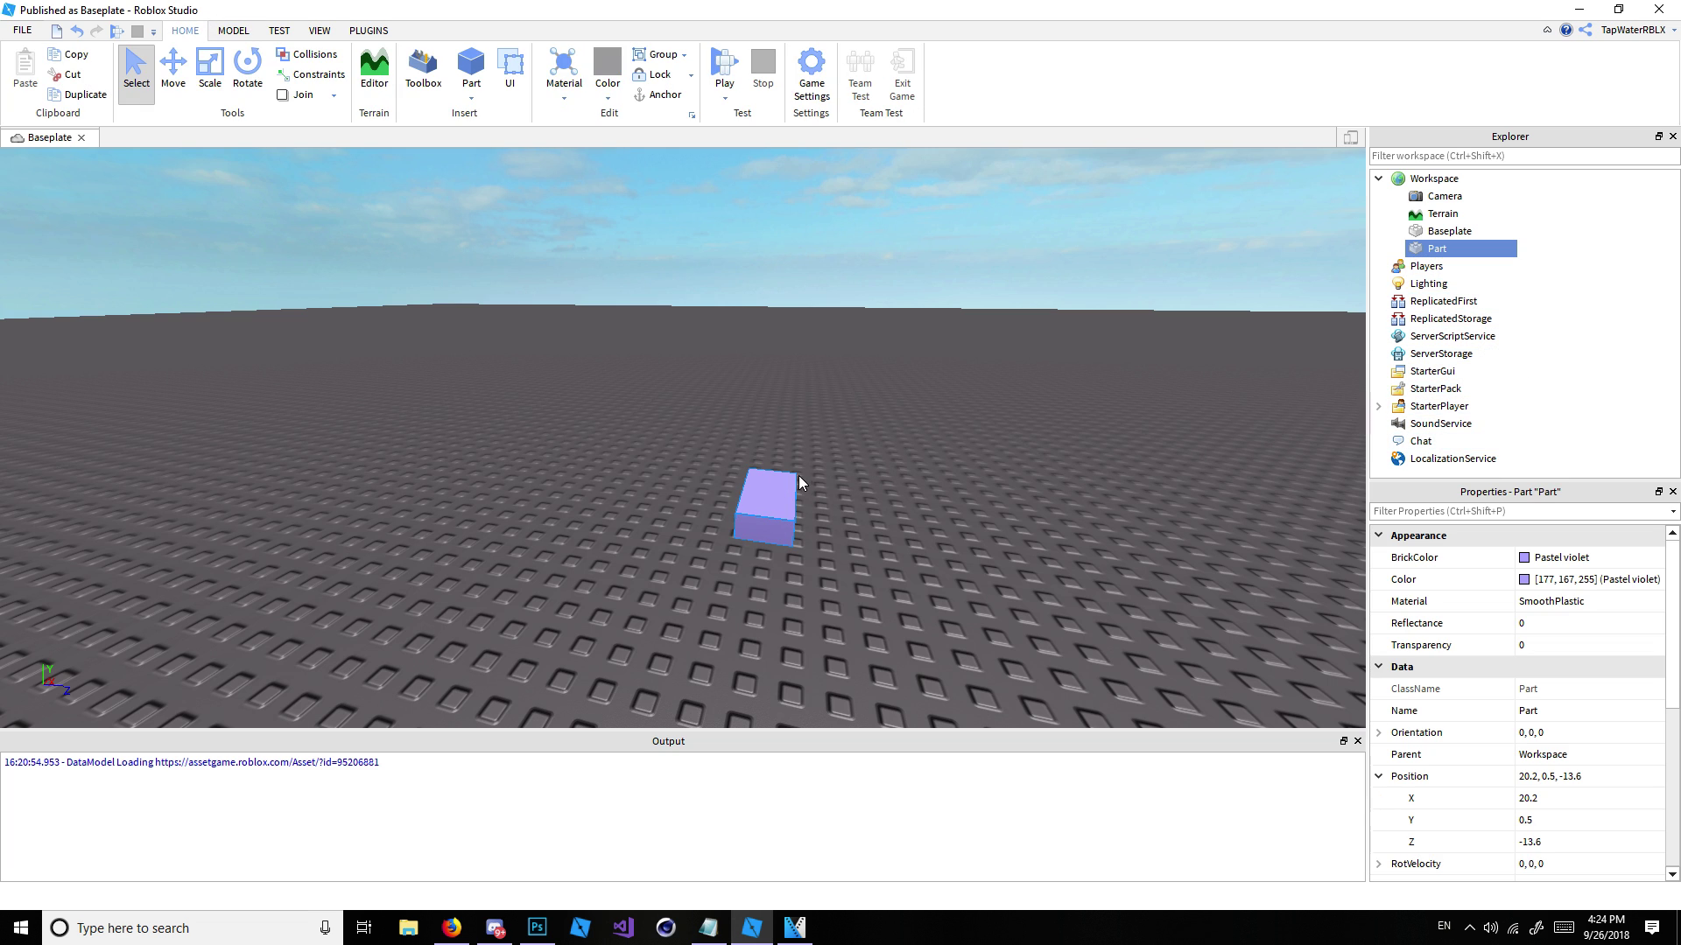
click(166, 70)
drag(770, 423, 784, 251)
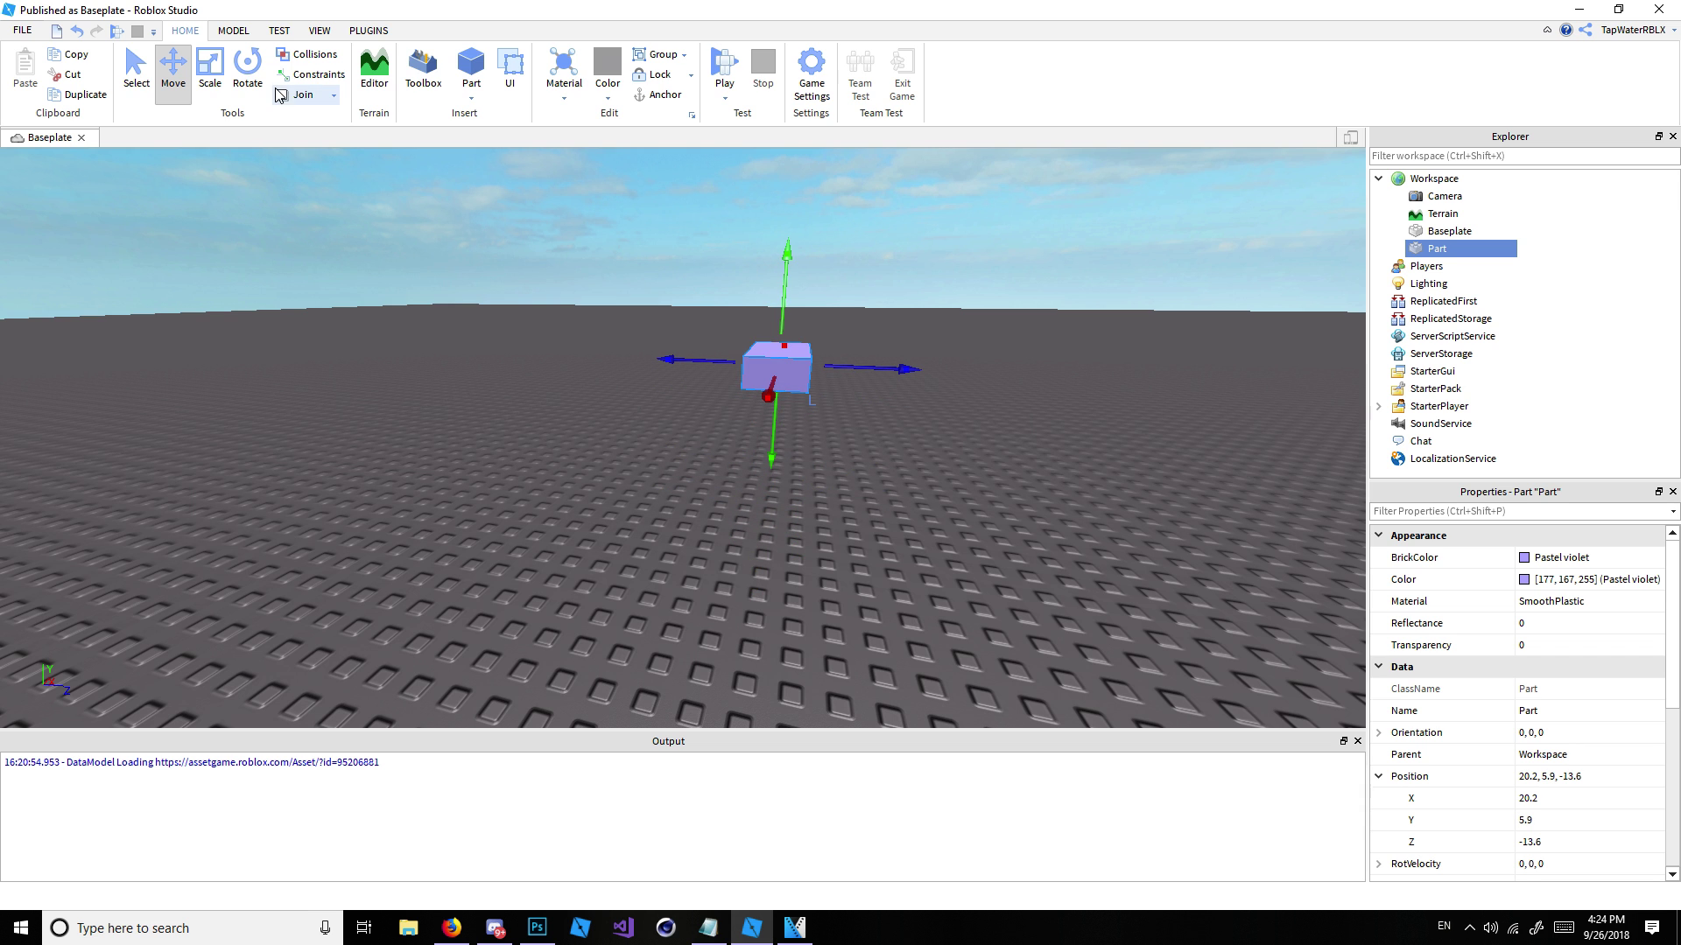
Step: Widen the floating part along its Z axis with the Scale tool and deselect it
click(212, 74)
drag(868, 373, 1063, 380)
right_drag(1062, 380, 944, 357)
scroll(944, 357, down, 5)
click(819, 322)
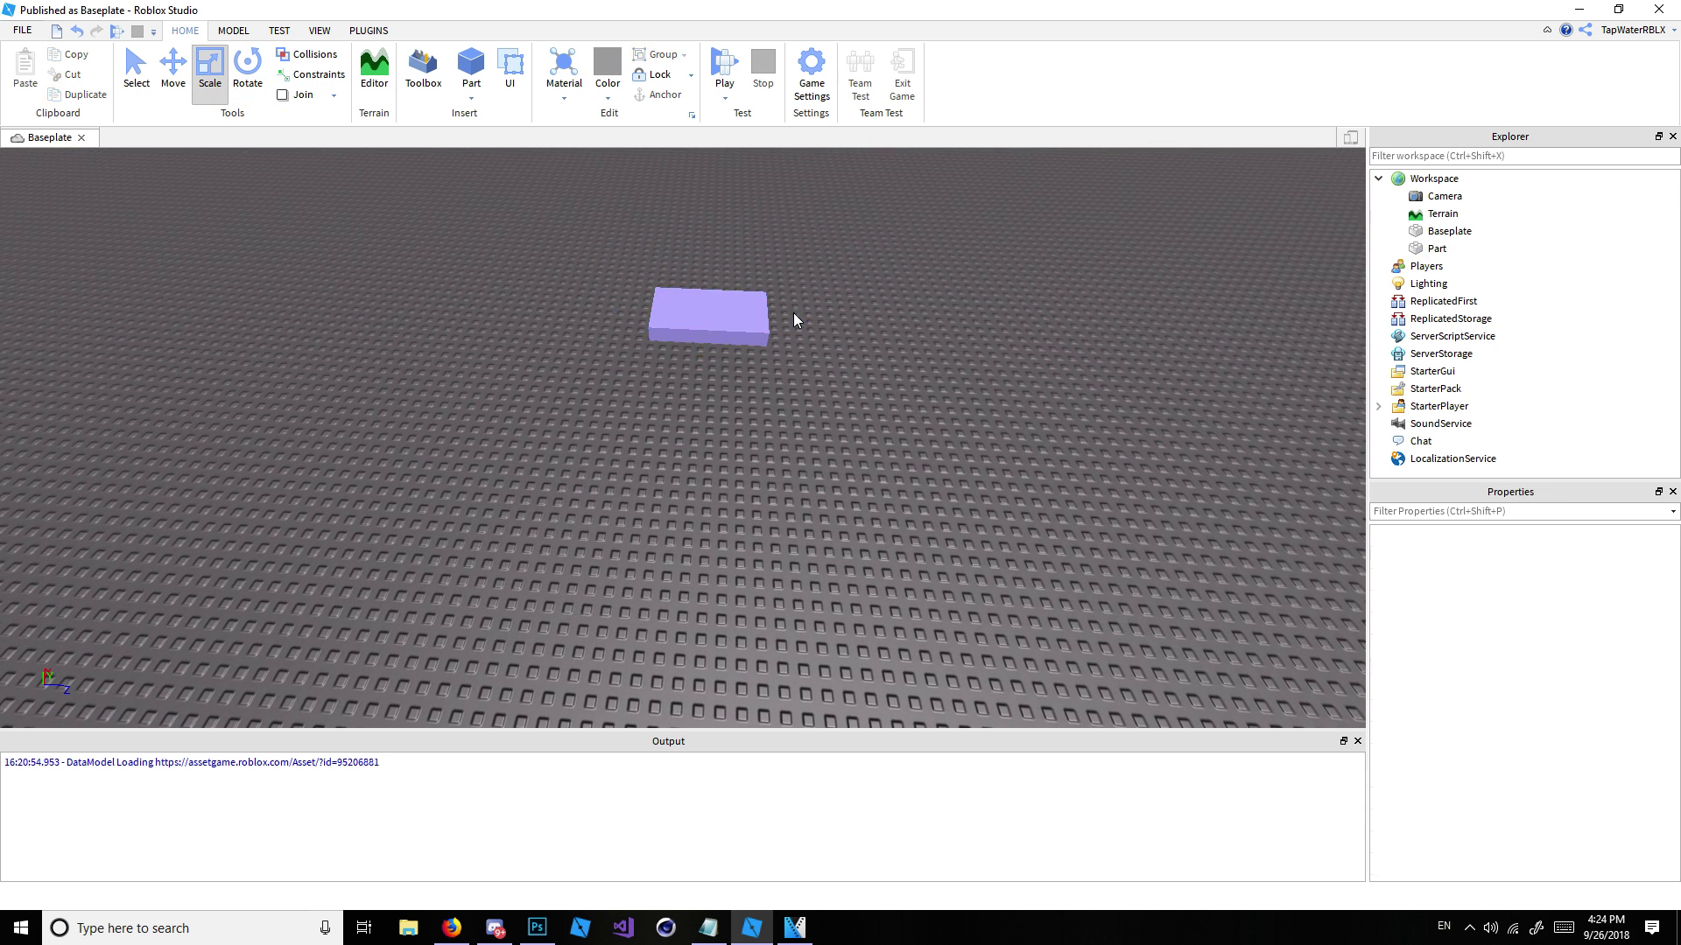
Step: Stretch the part further along its Z axis and make it taller with the Scale tool
click(731, 315)
drag(798, 320, 853, 328)
drag(740, 284, 750, 187)
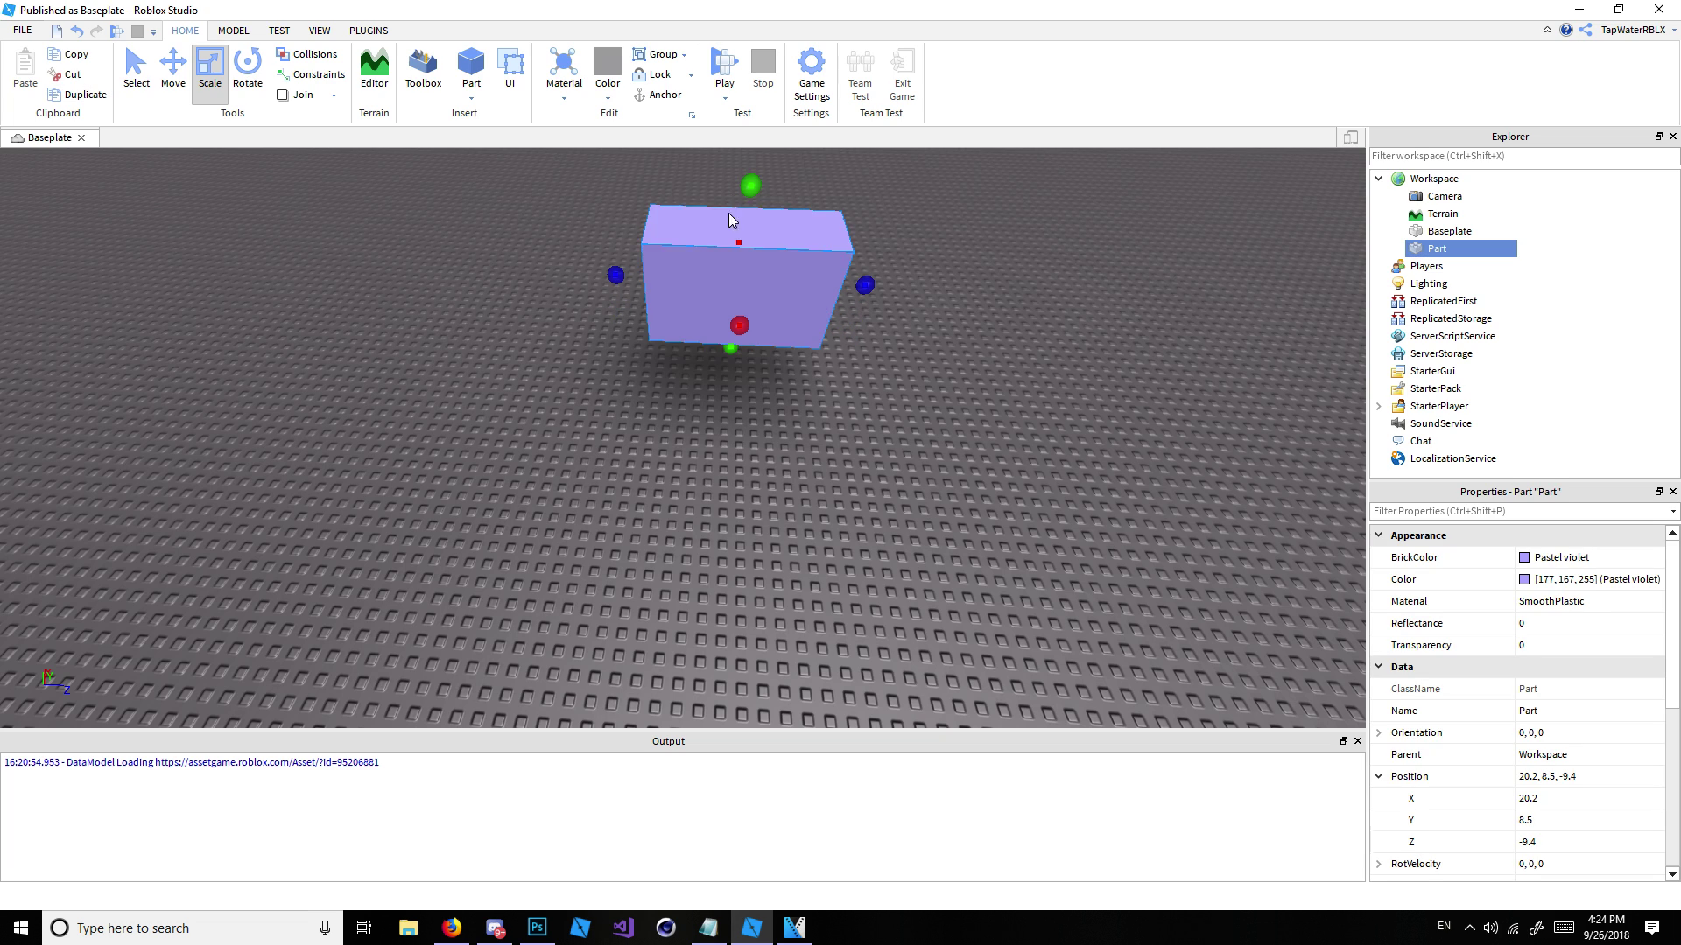
drag(616, 277, 585, 274)
drag(727, 323, 727, 361)
Step: Undo the recent scaling changes to the part
key(ctrl+z)
key(ctrl+z)
key(ctrl+z)
key(ctrl+z)
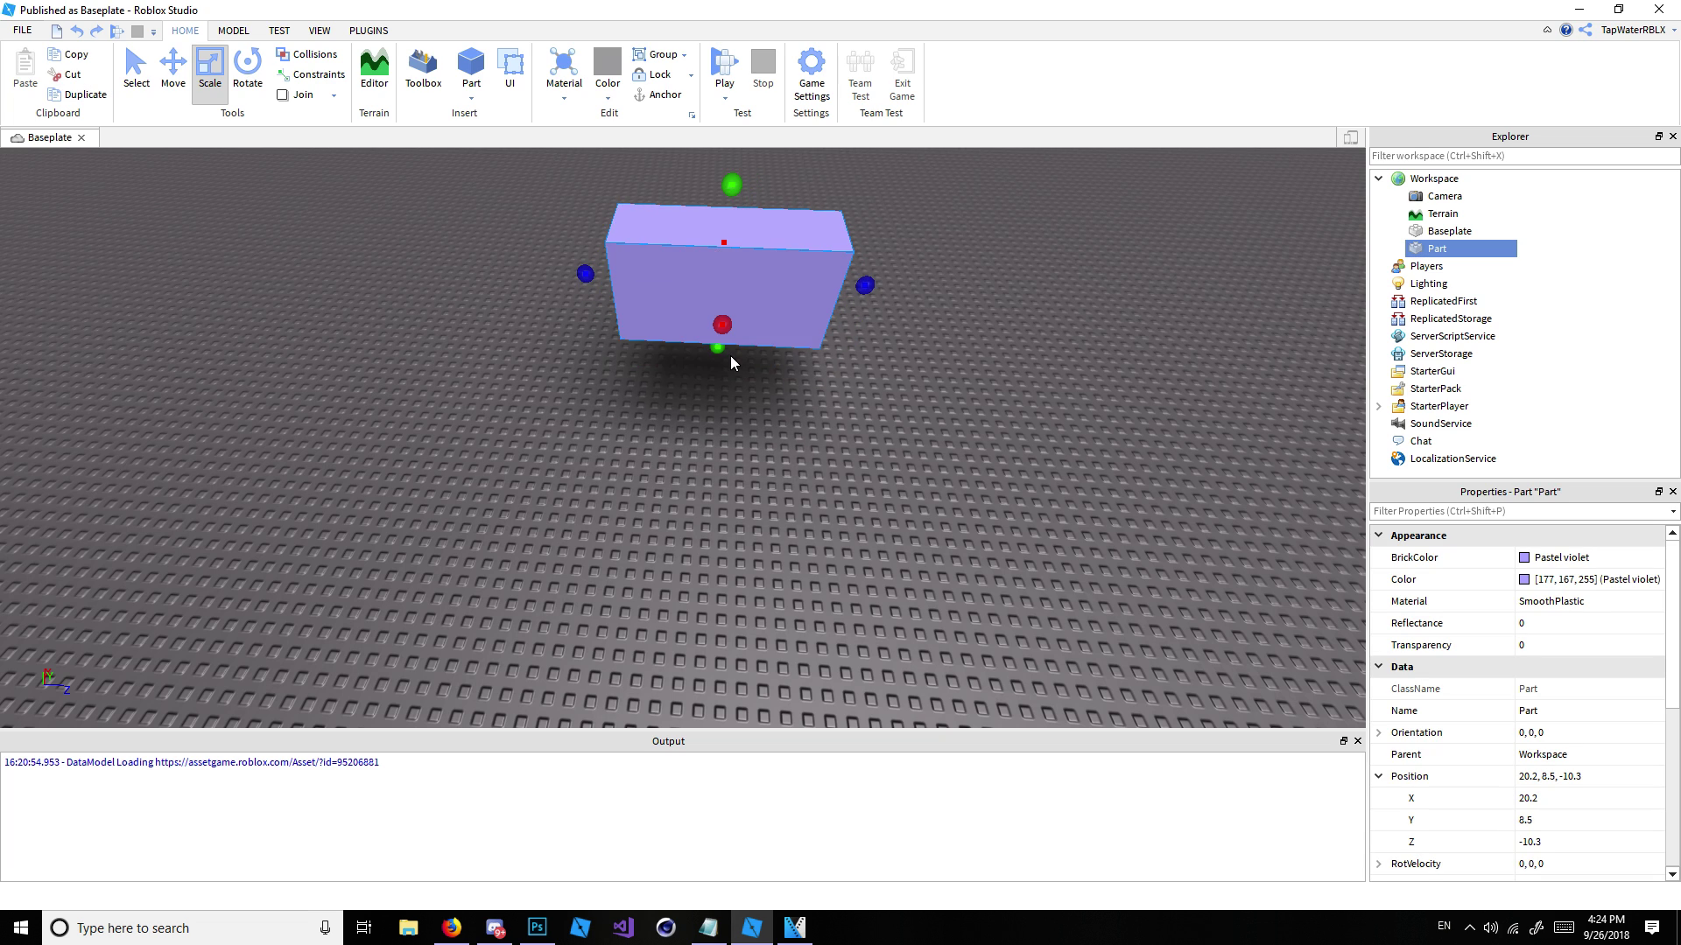
key(ctrl+z)
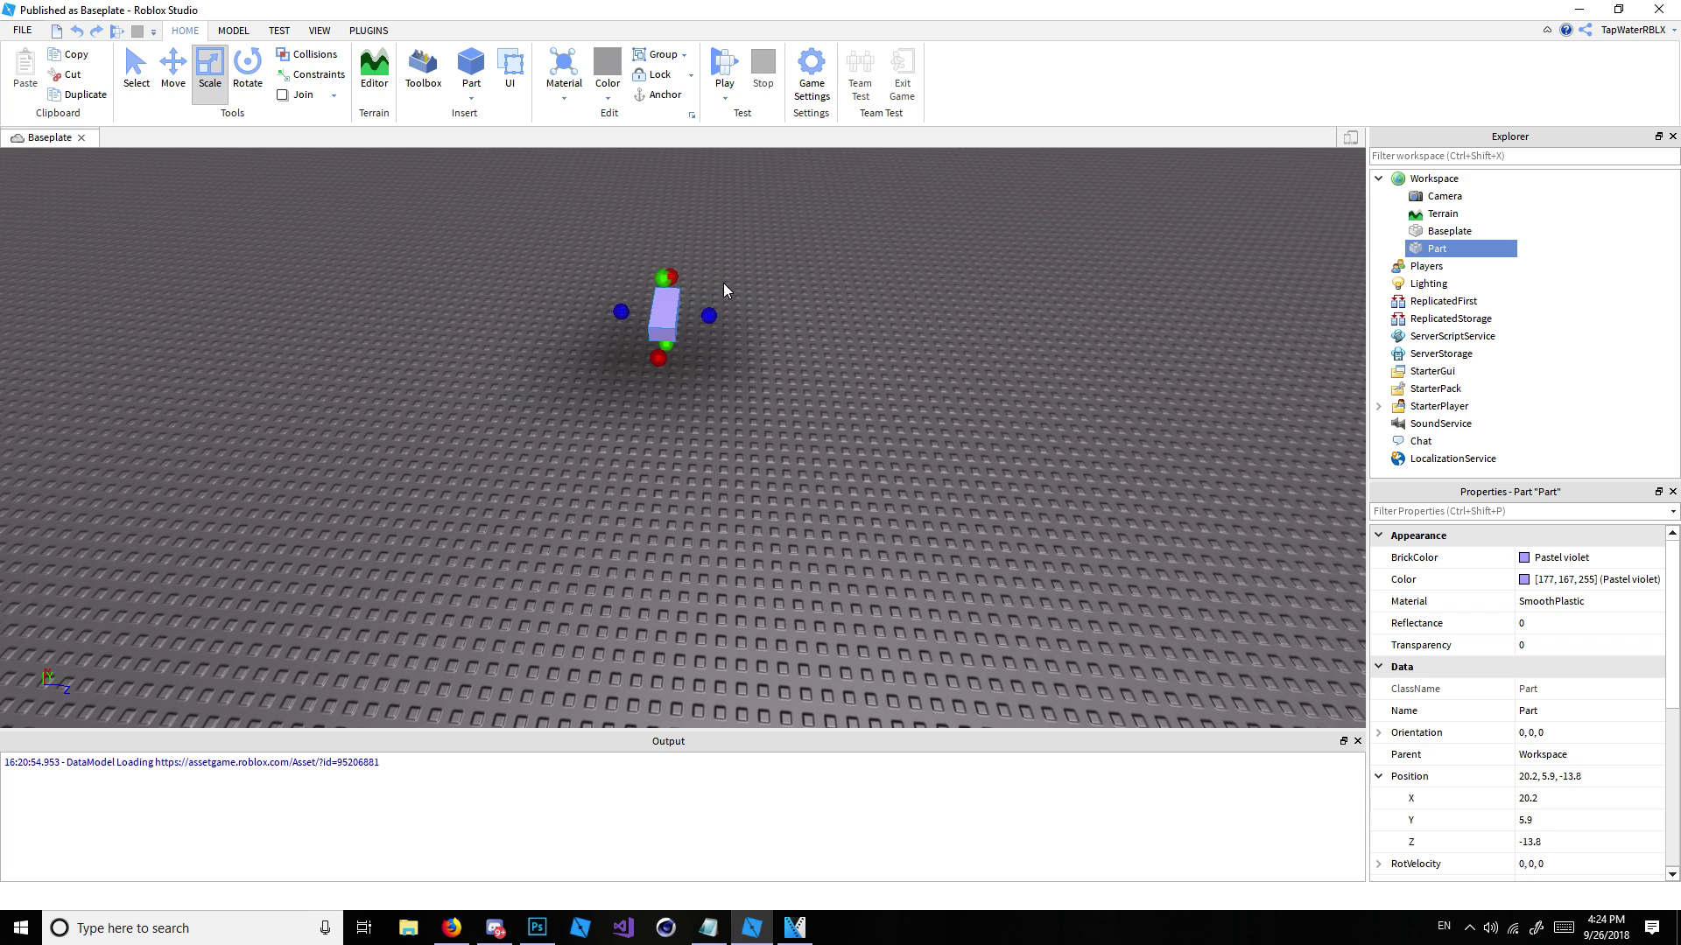
Step: Rotate the part about its vertical axis to an orientation of 0, -135, 0 and tilt it to -12.95, -14.13, -97.63
scroll(723, 282, up, 2)
click(248, 70)
right_drag(683, 245, 772, 486)
scroll(772, 486, up, 3)
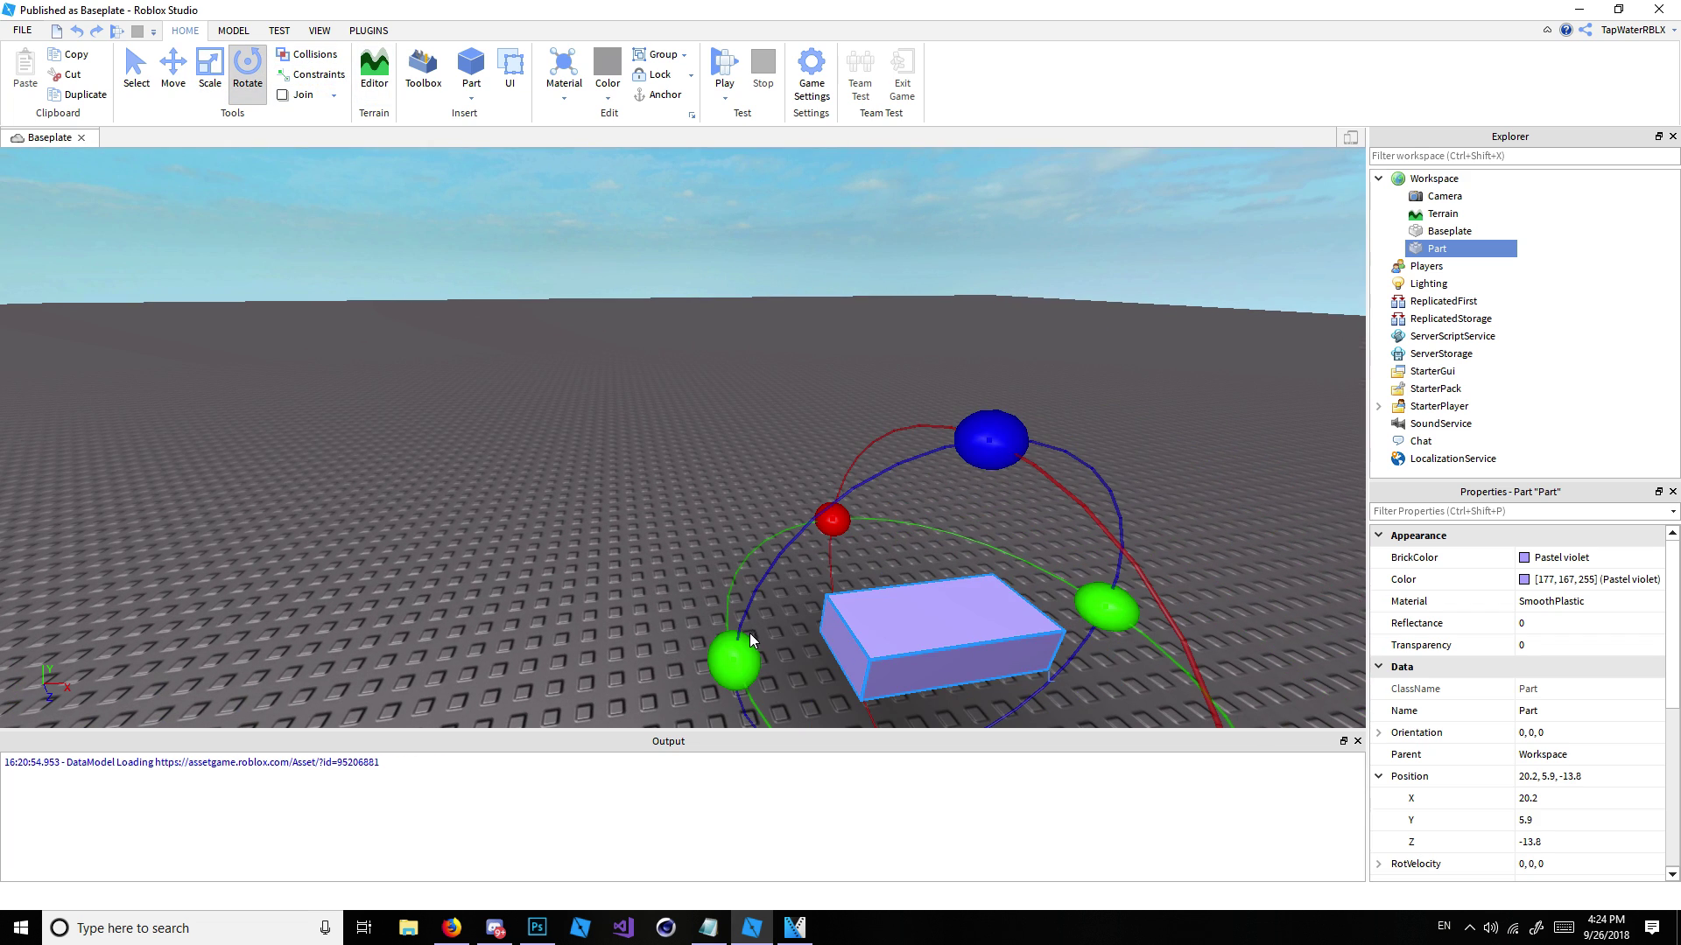
drag(751, 640, 933, 365)
scroll(933, 365, down, 3)
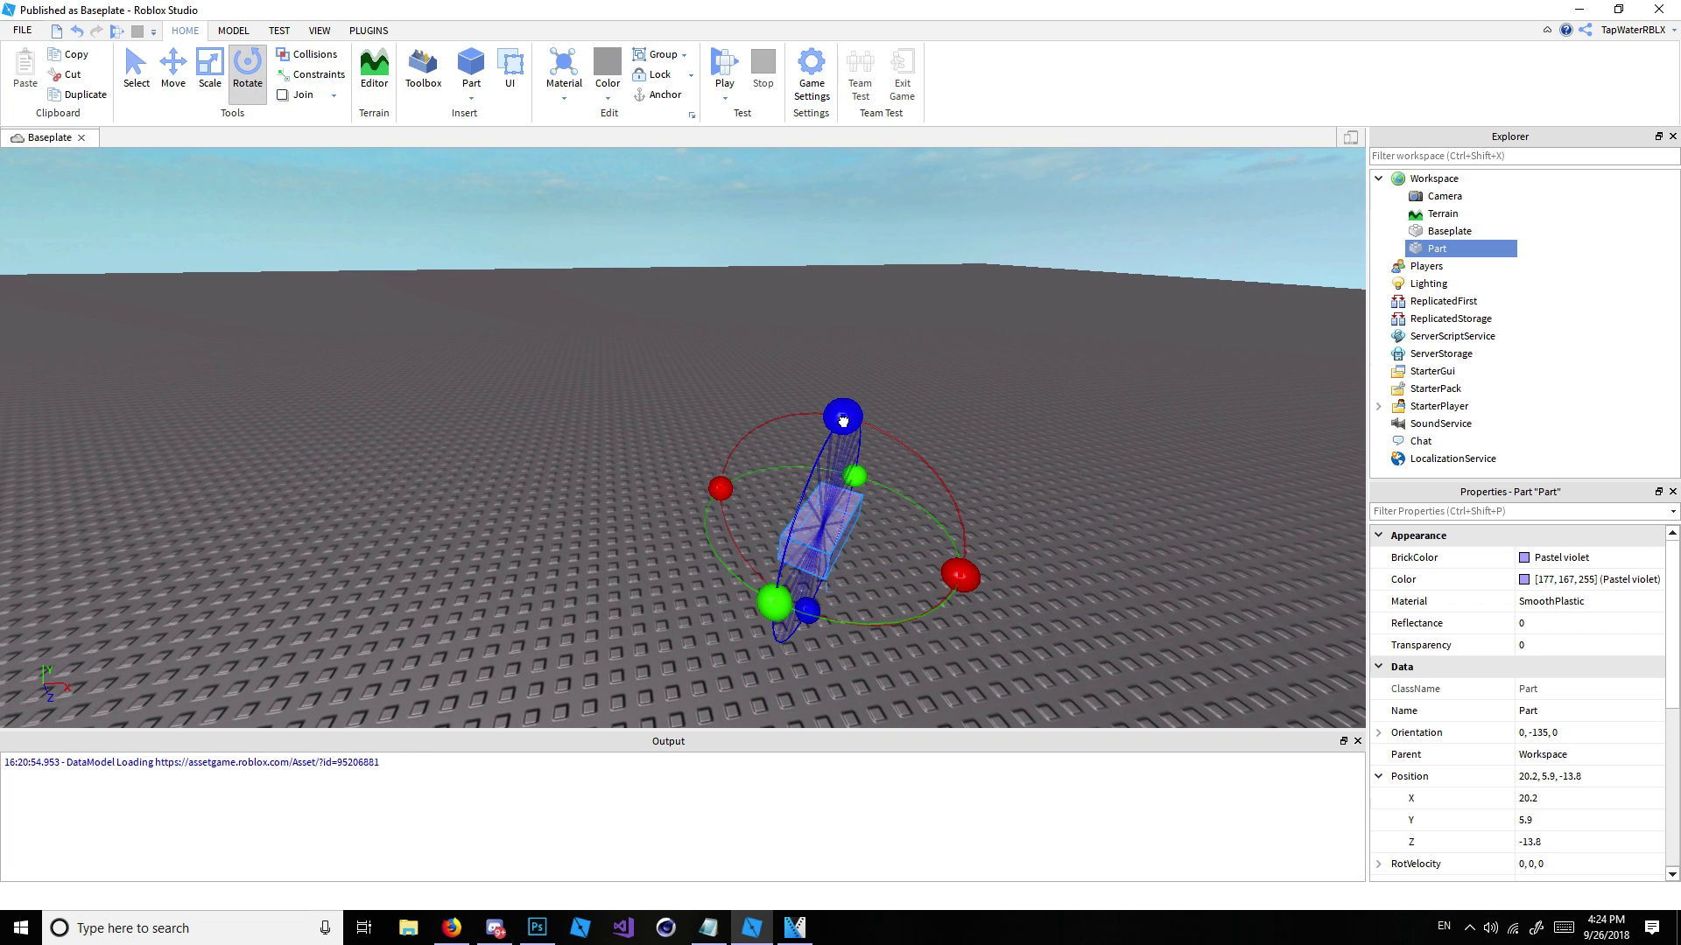
drag(842, 421, 672, 571)
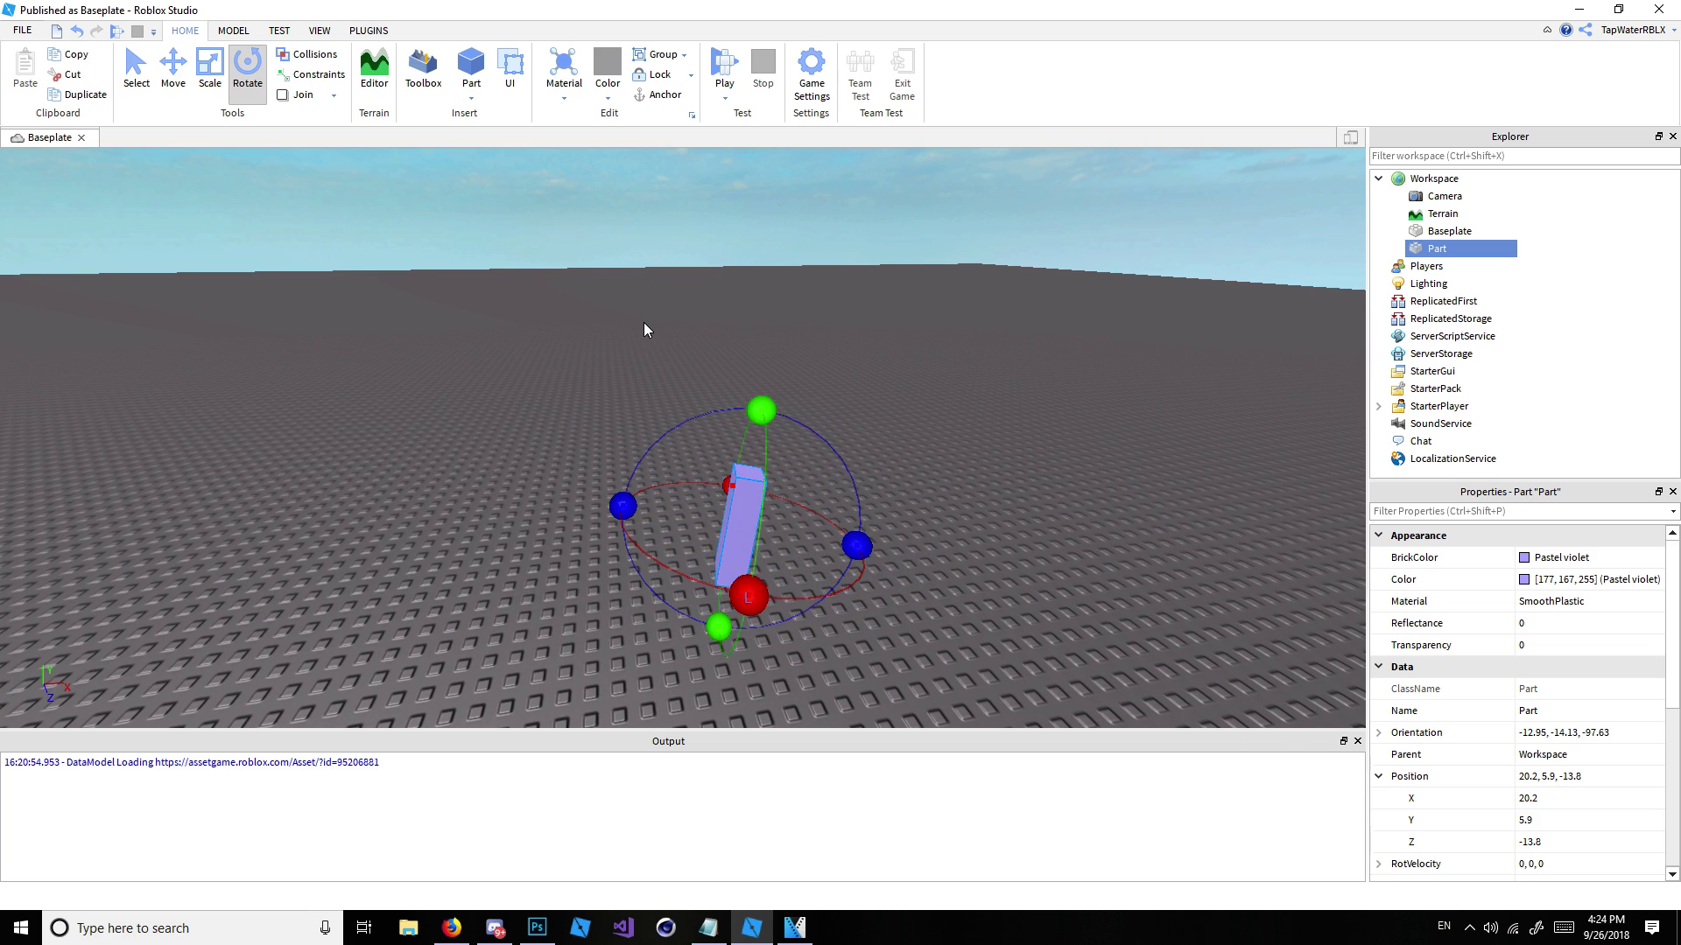
Step: Undo both rotations of the part and deselect it
right_drag(645, 326, 653, 324)
key(ctrl+z)
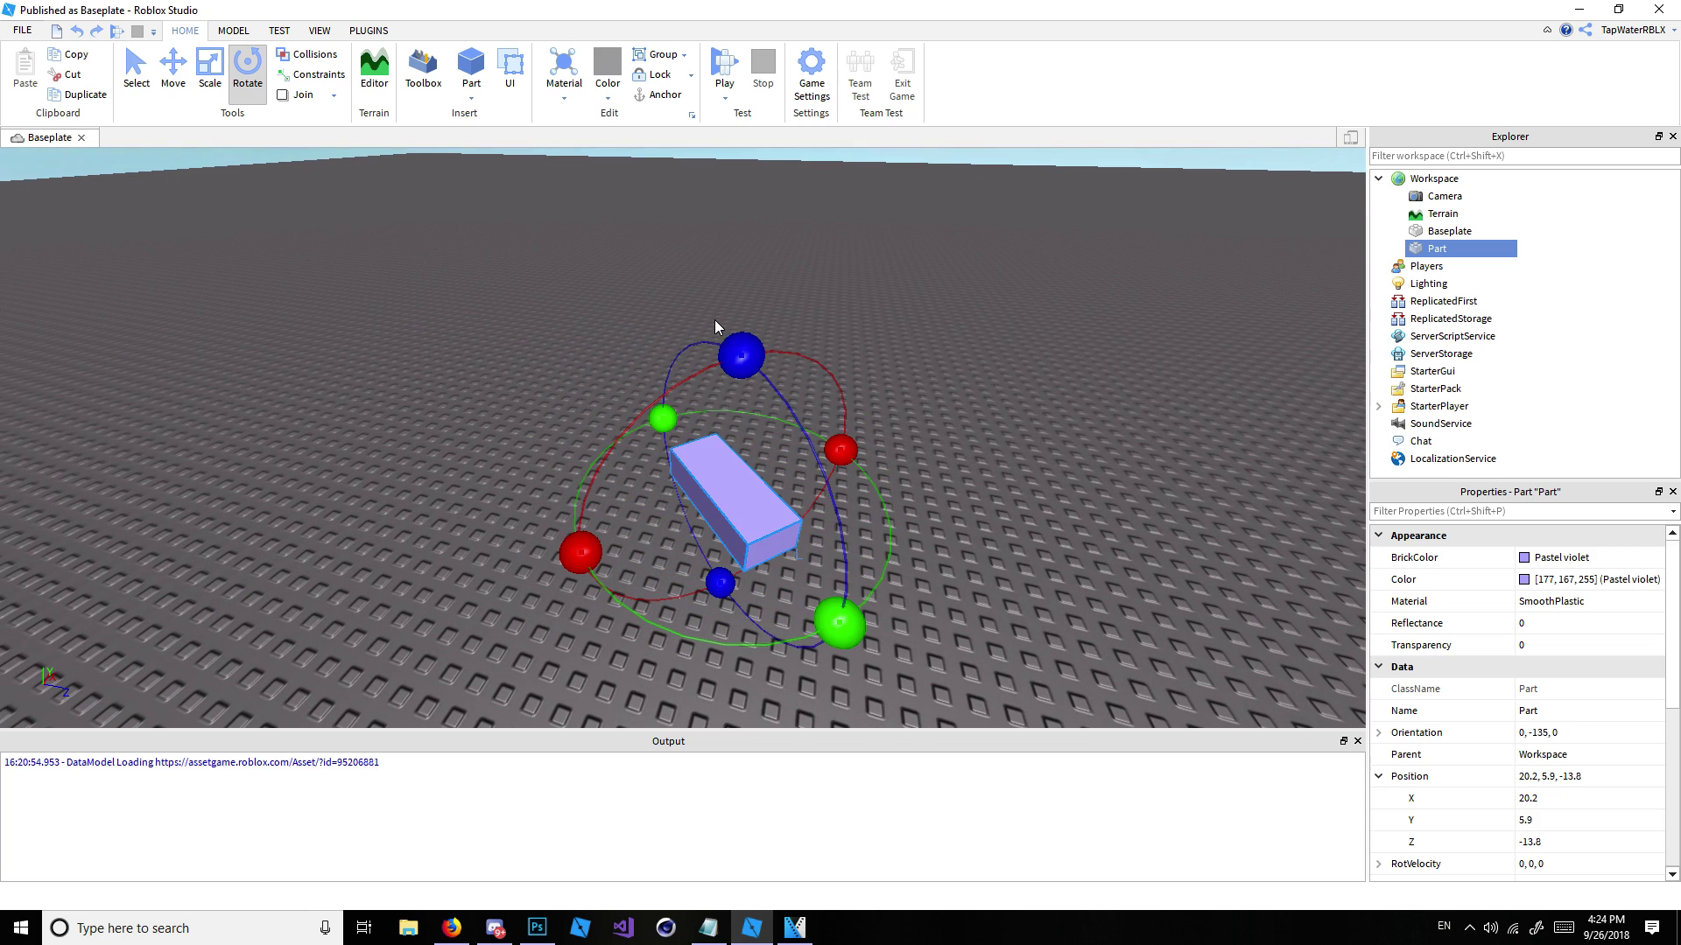
key(ctrl+z)
scroll(902, 290, up, 5)
key(f)
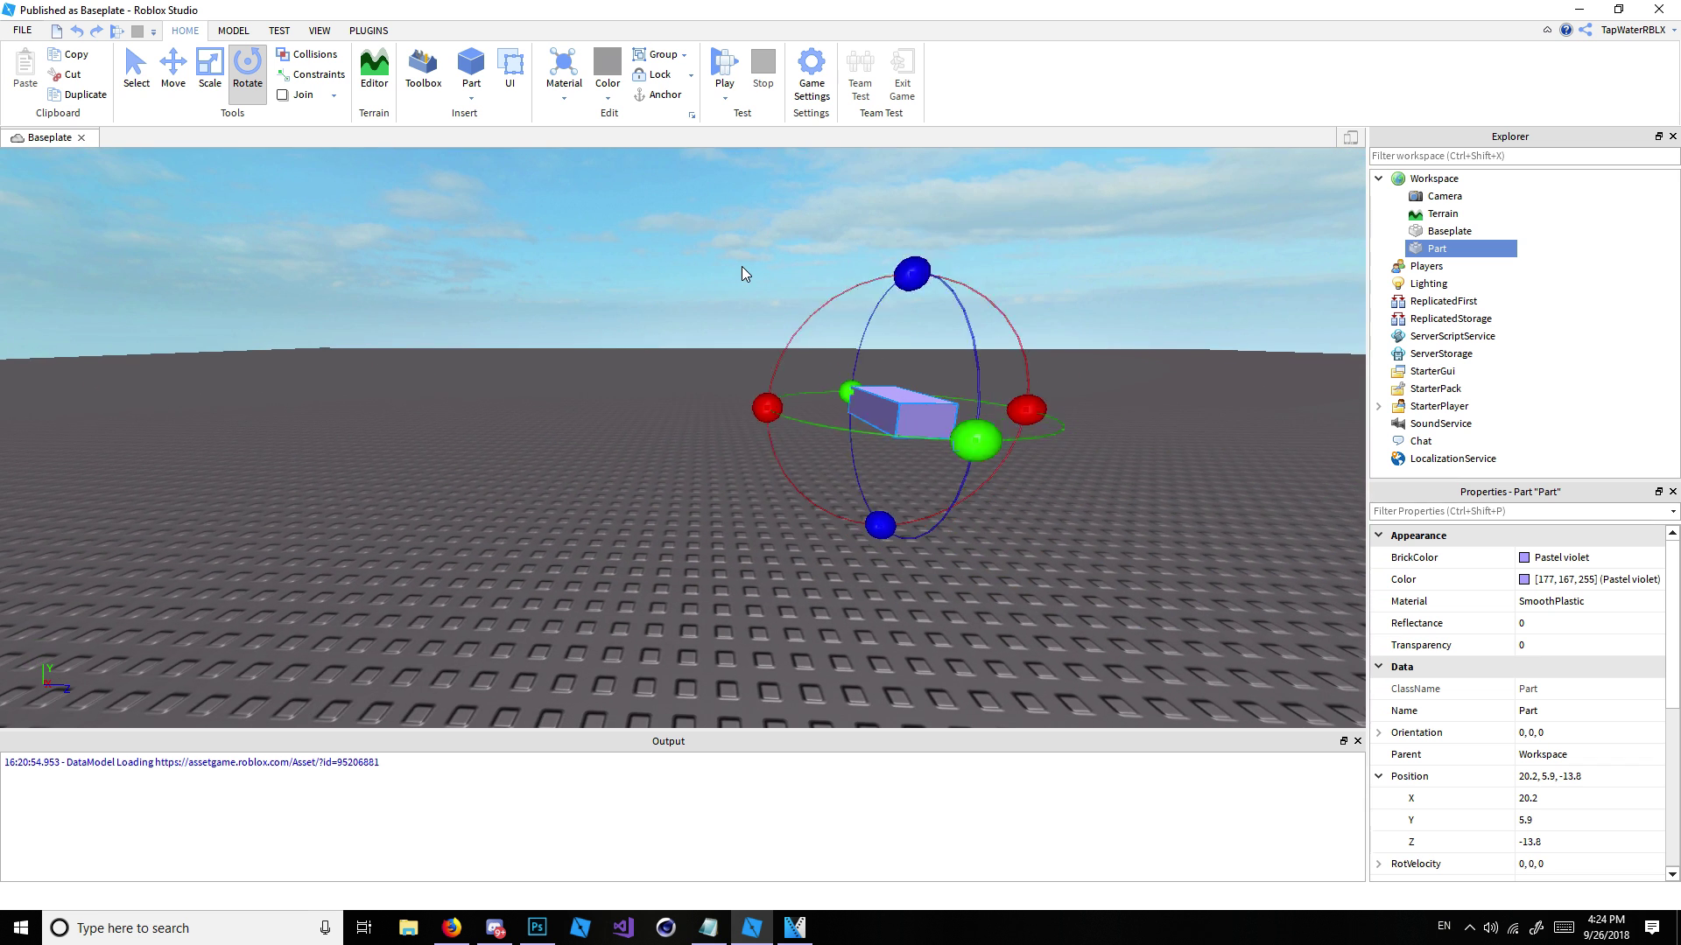
click(736, 266)
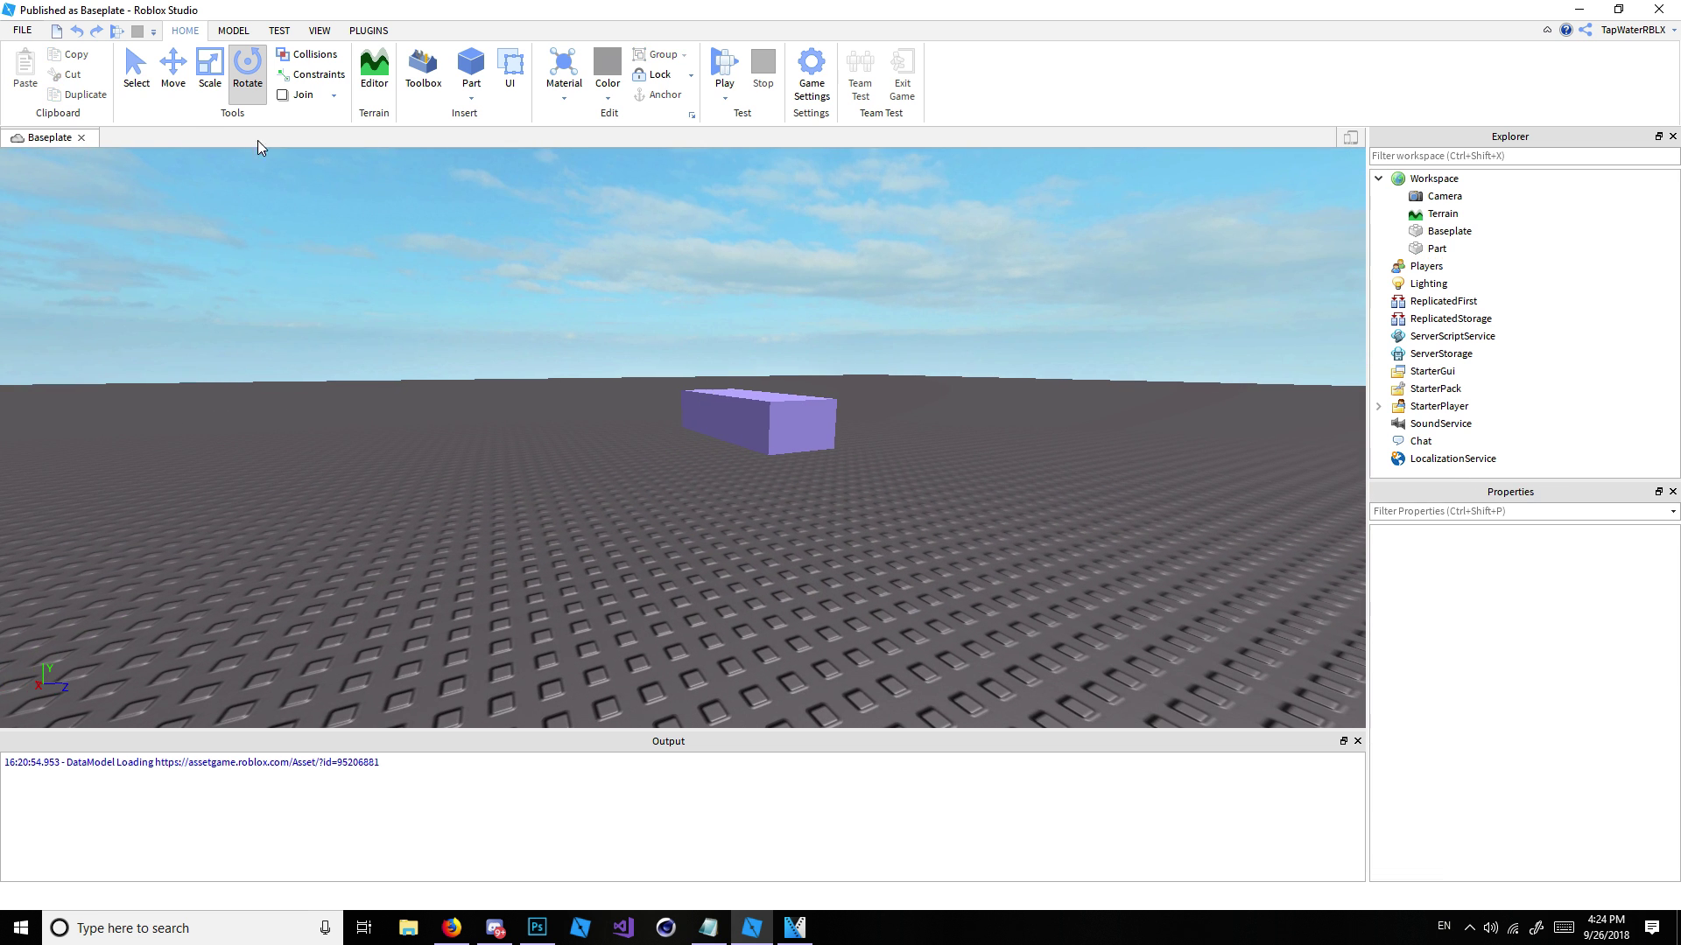
Step: Undo the four most recent edits to the part, redo two of them, and clear the selection
key(ctrl+z)
key(ctrl+z)
key(ctrl+z)
key(ctrl+z)
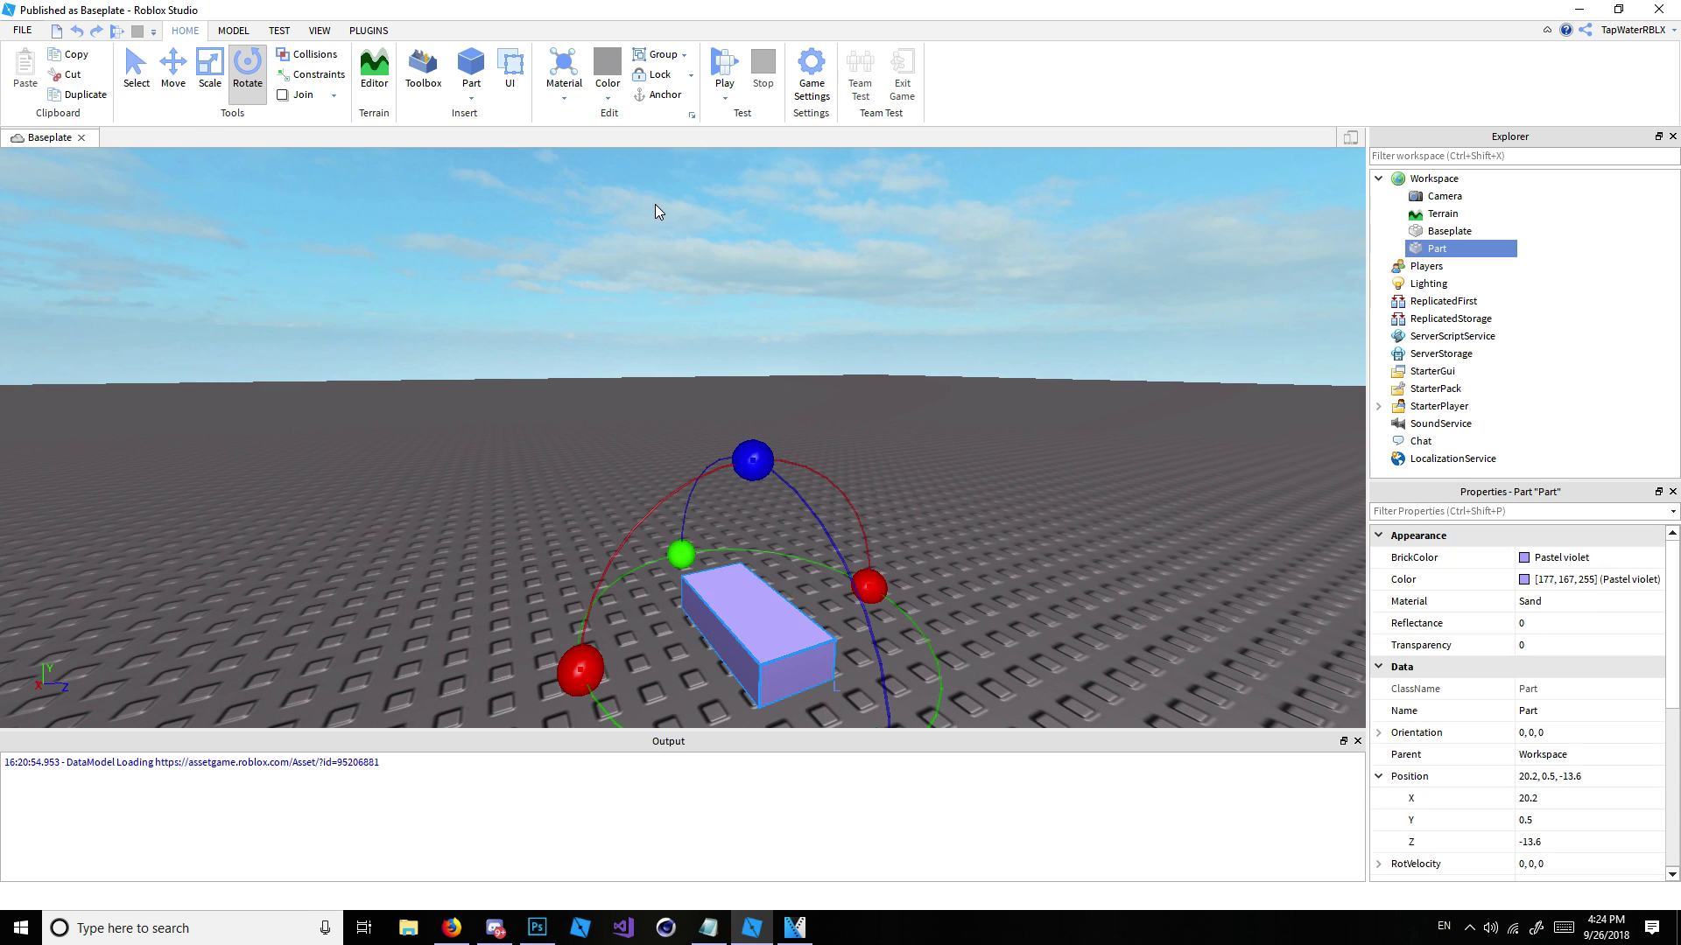
key(ctrl+y)
key(ctrl+y)
click(543, 276)
Step: Rename the part in the viewport to MyPart
right_drag(543, 276, 585, 281)
scroll(543, 277, up, 2)
key(s)
right_drag(858, 308, 859, 308)
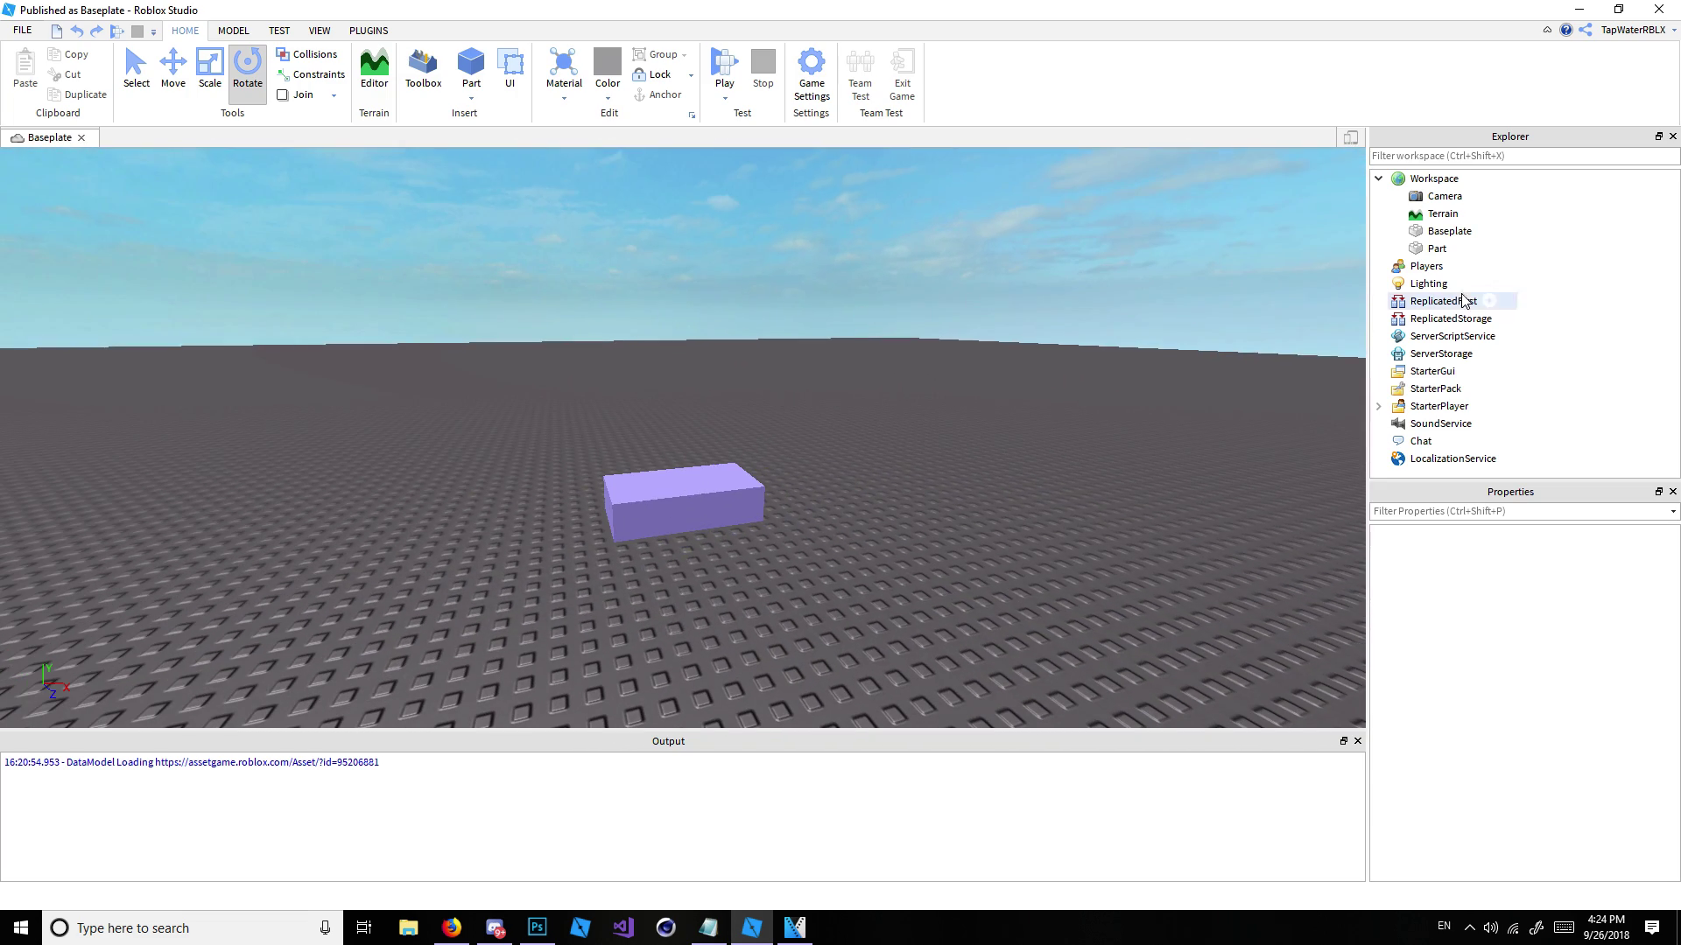
scroll(817, 499, up, 2)
click(818, 499)
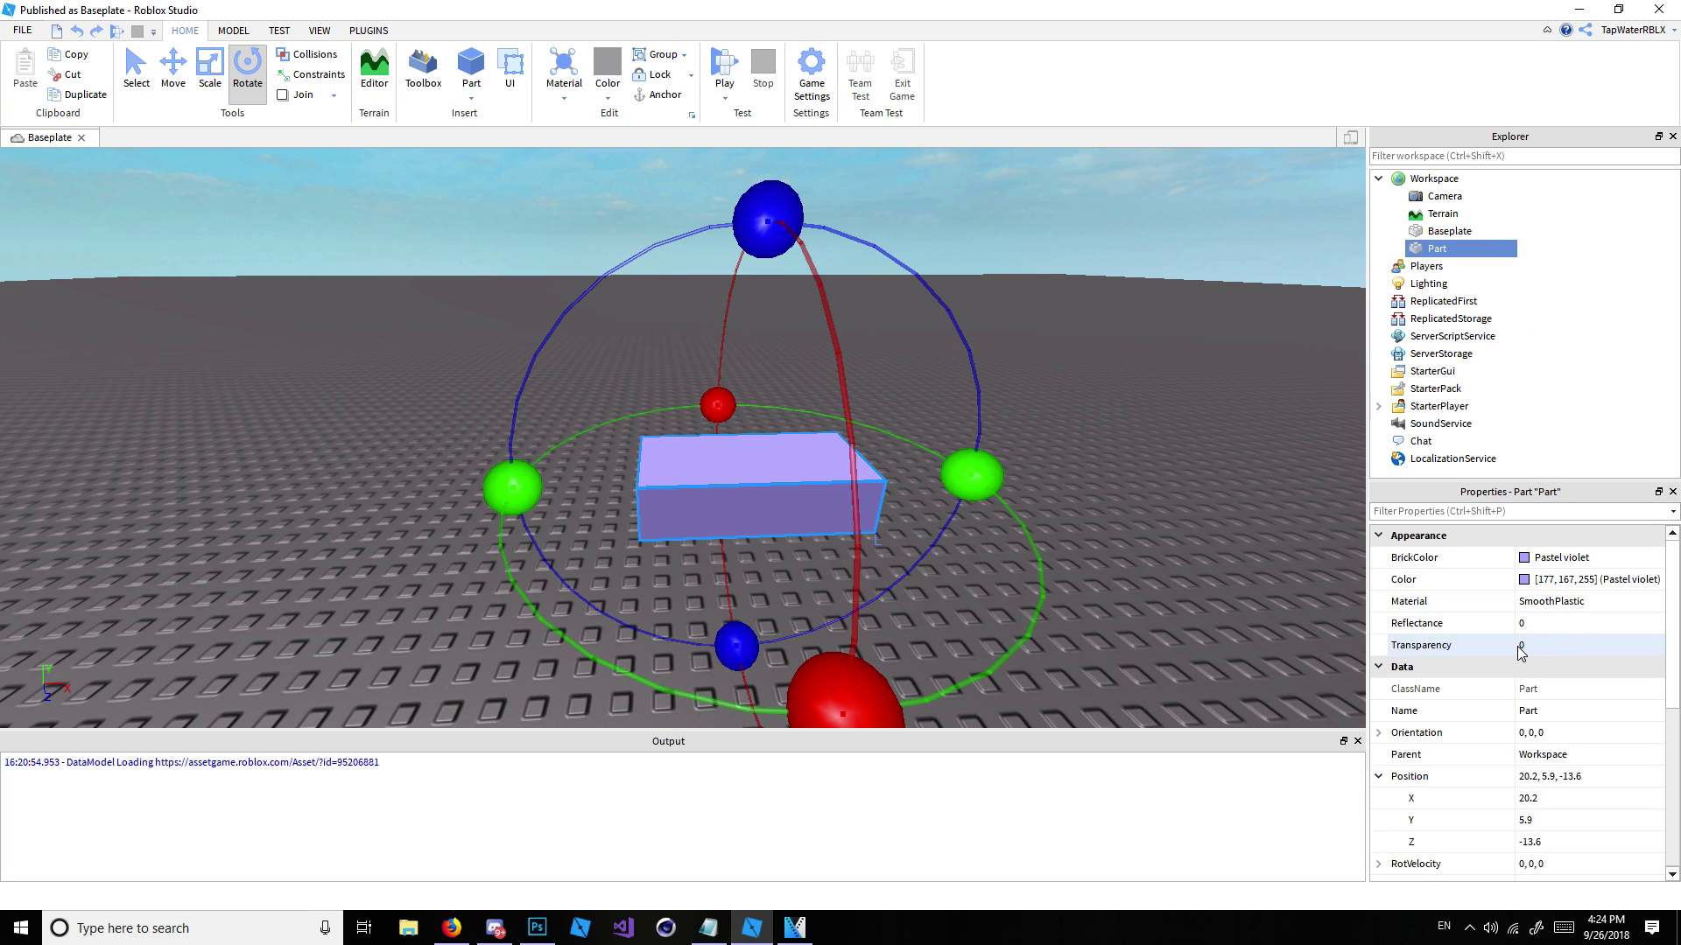
click(1567, 711)
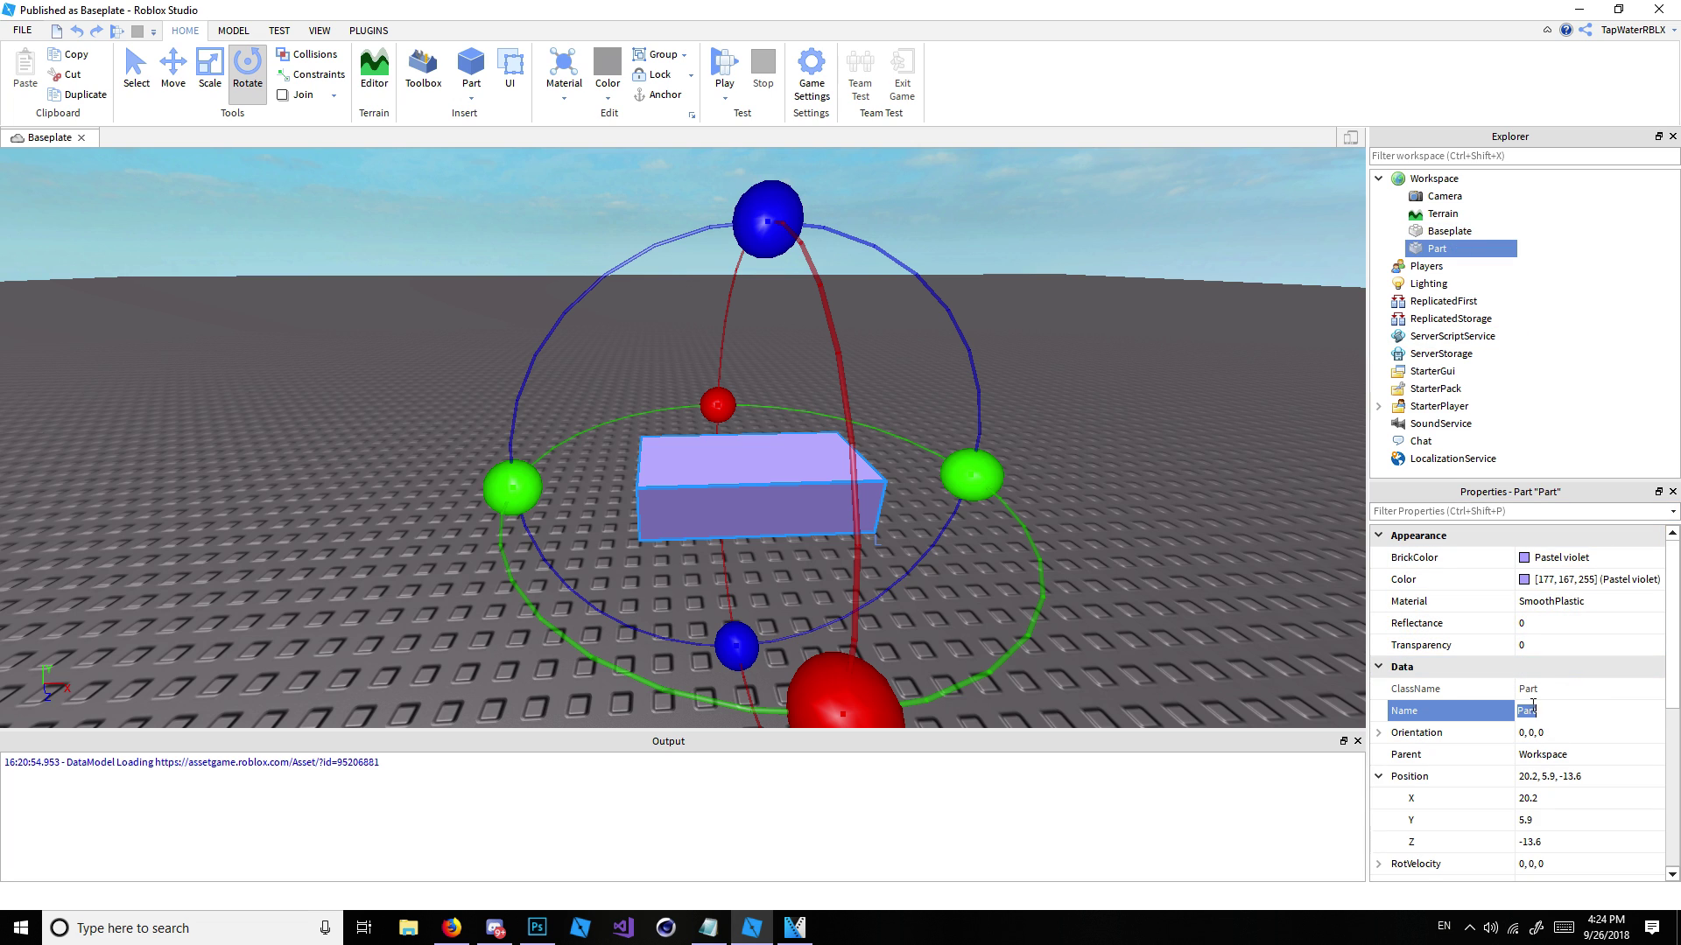
scroll(1567, 648, down, 1)
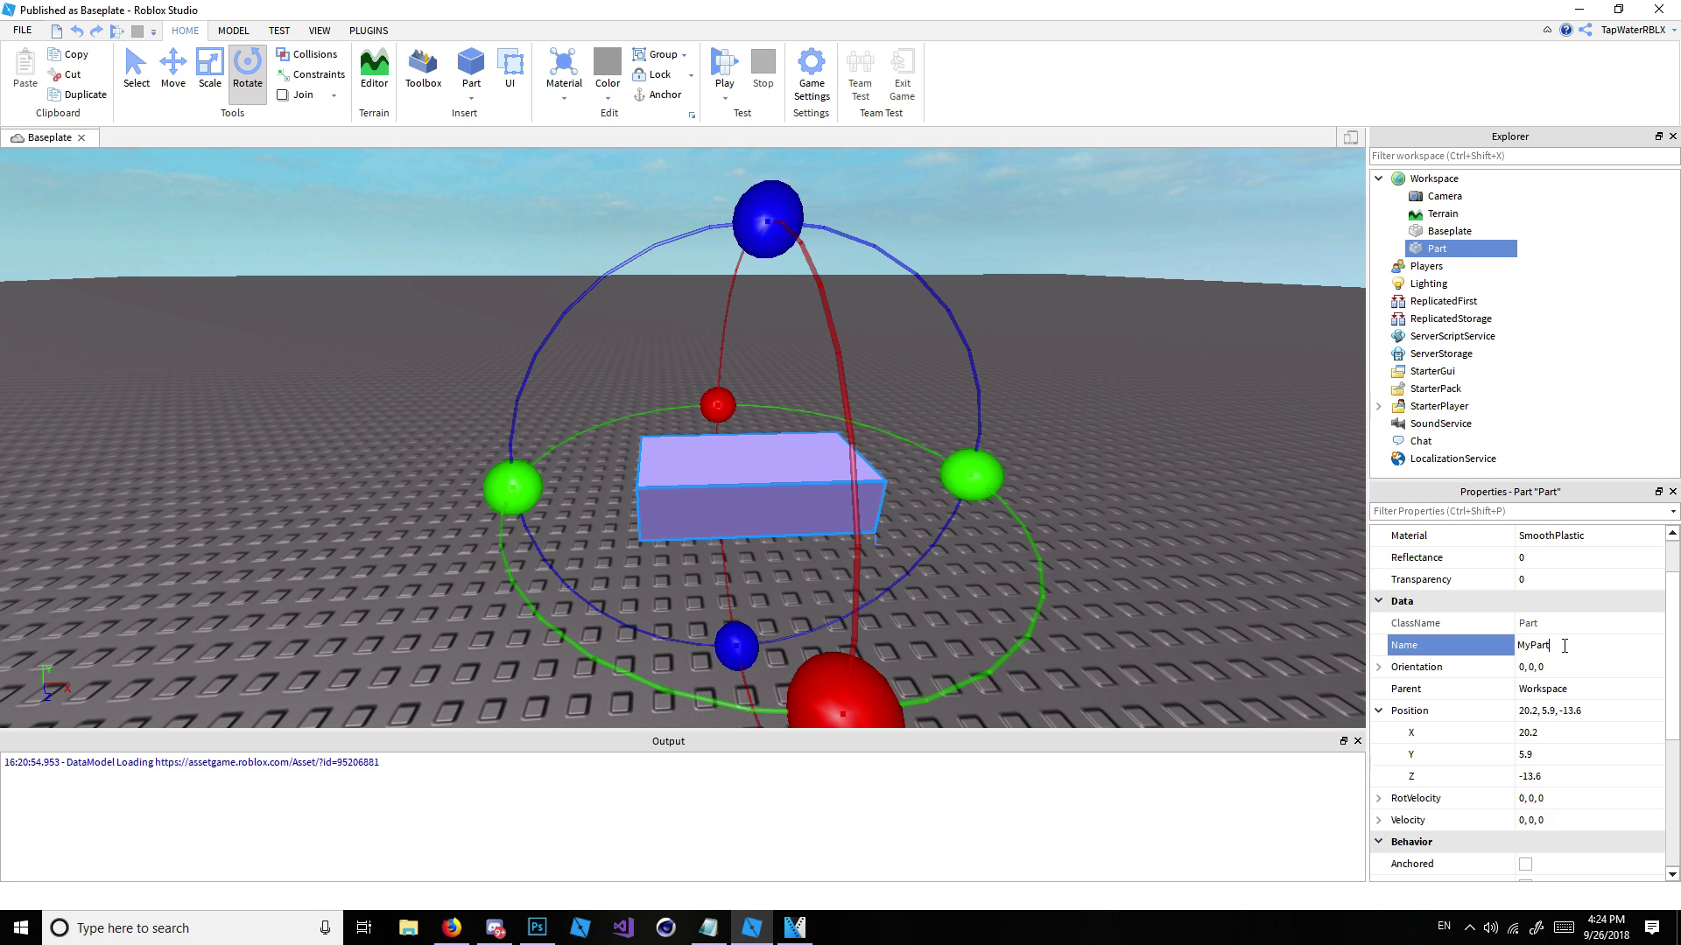
click(1538, 612)
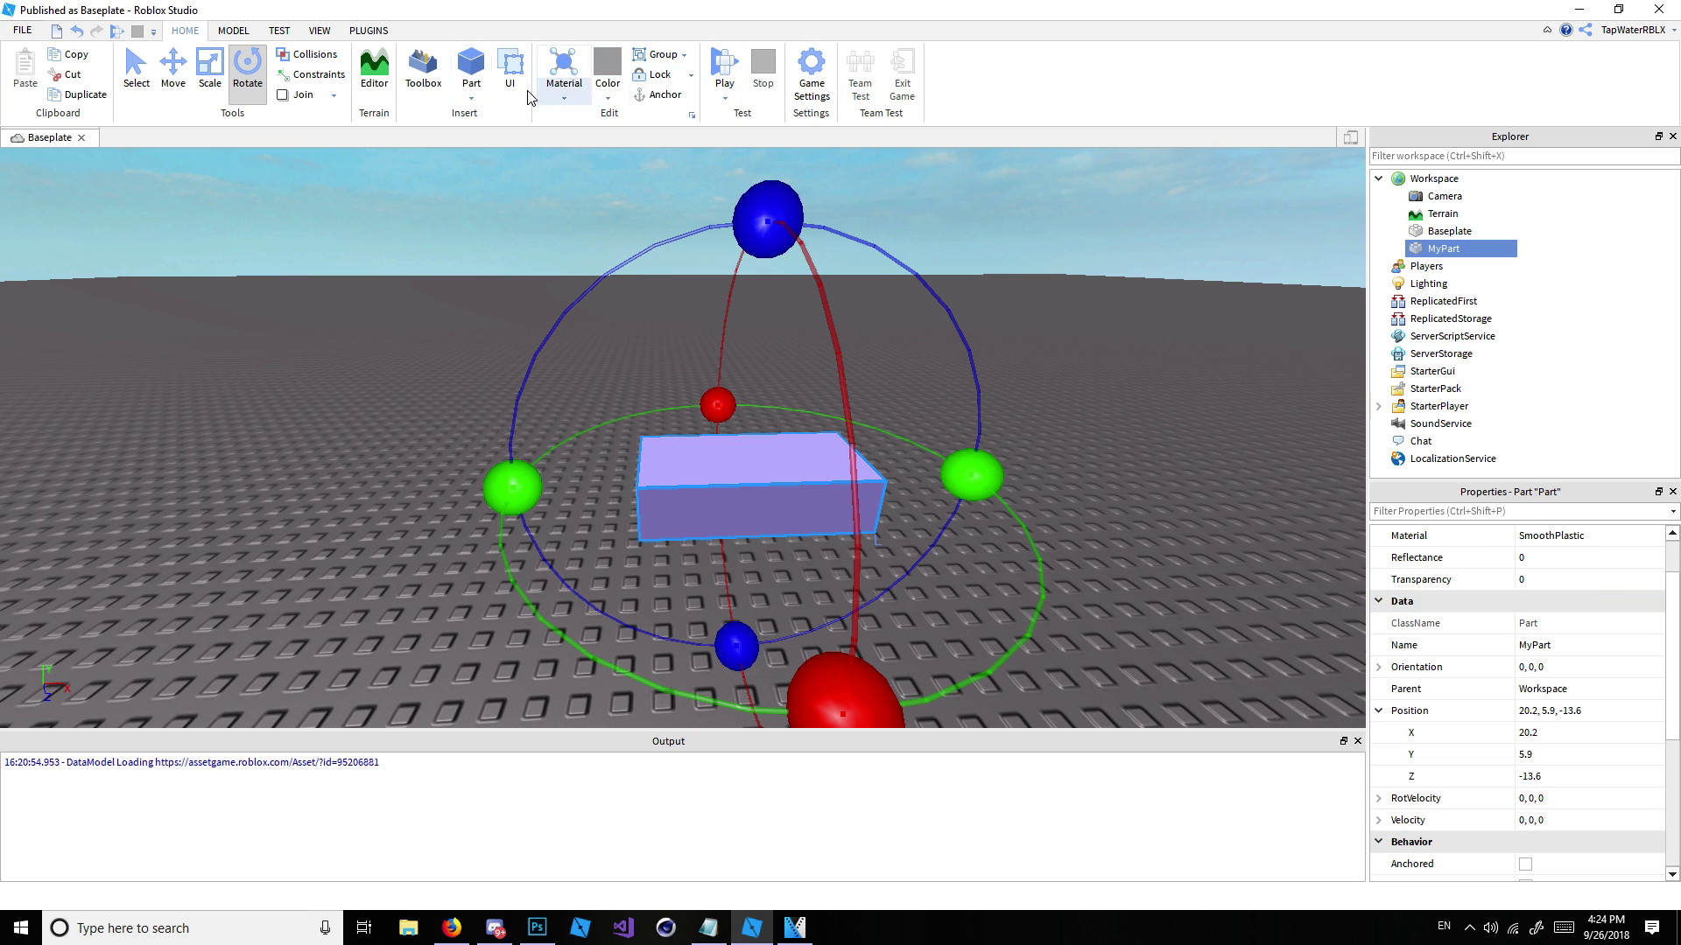
Step: Look through the play-test options, then inspect the properties of the Terrain and Camera objects
click(724, 99)
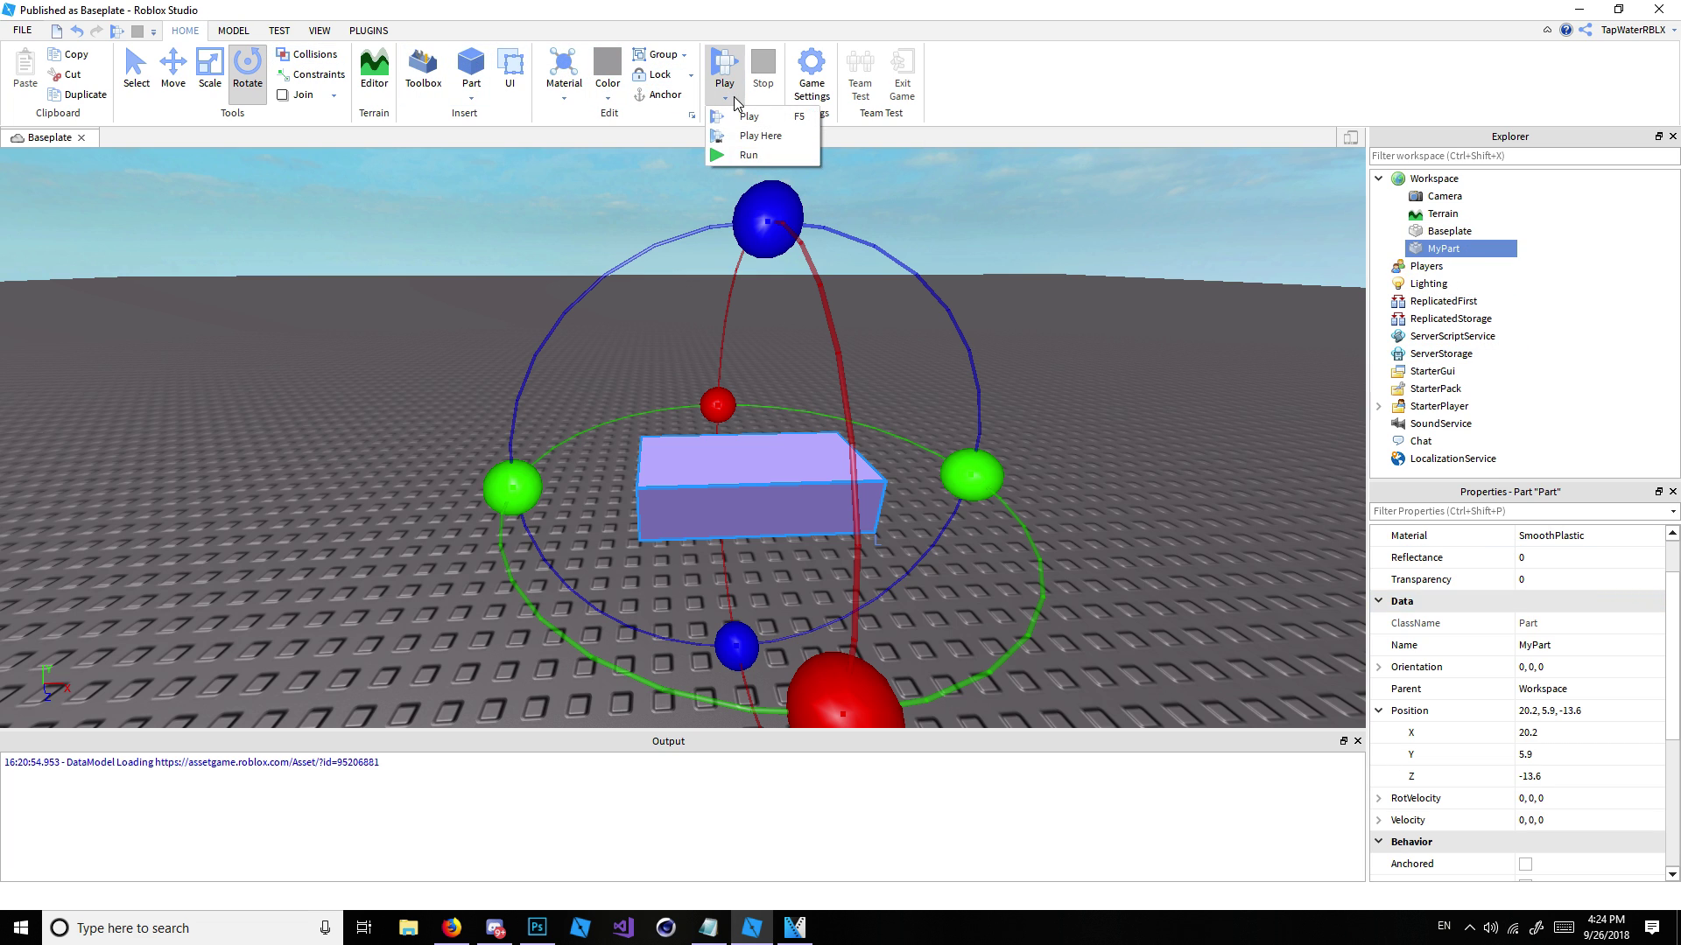
click(911, 110)
click(1445, 217)
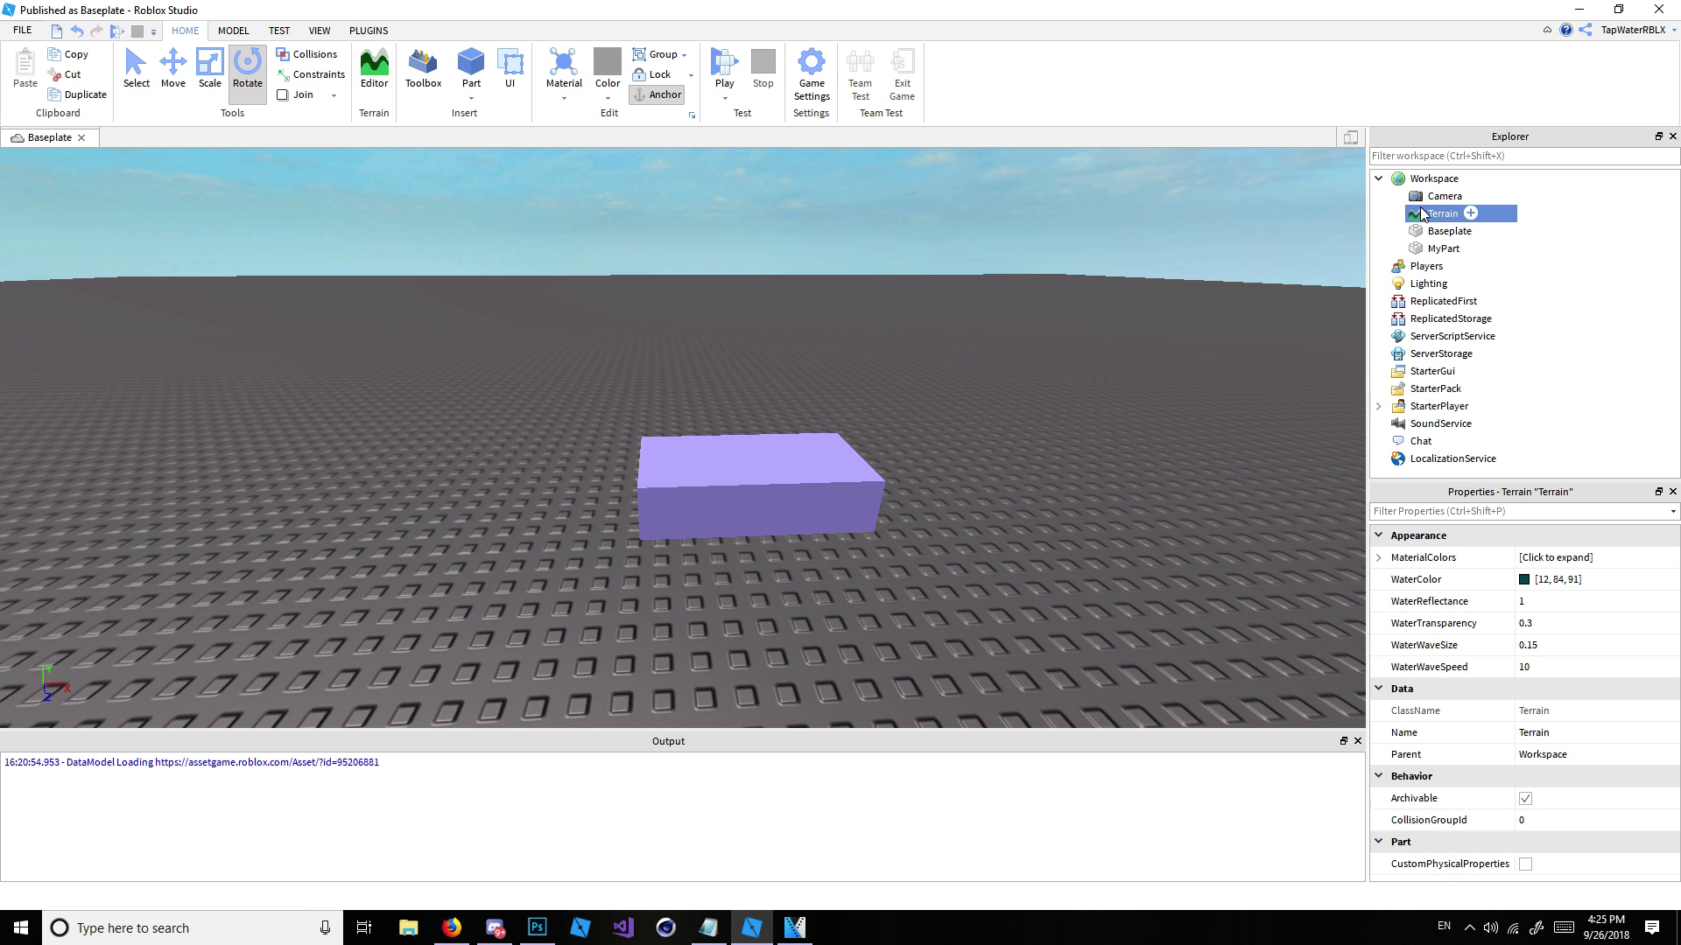
click(1440, 197)
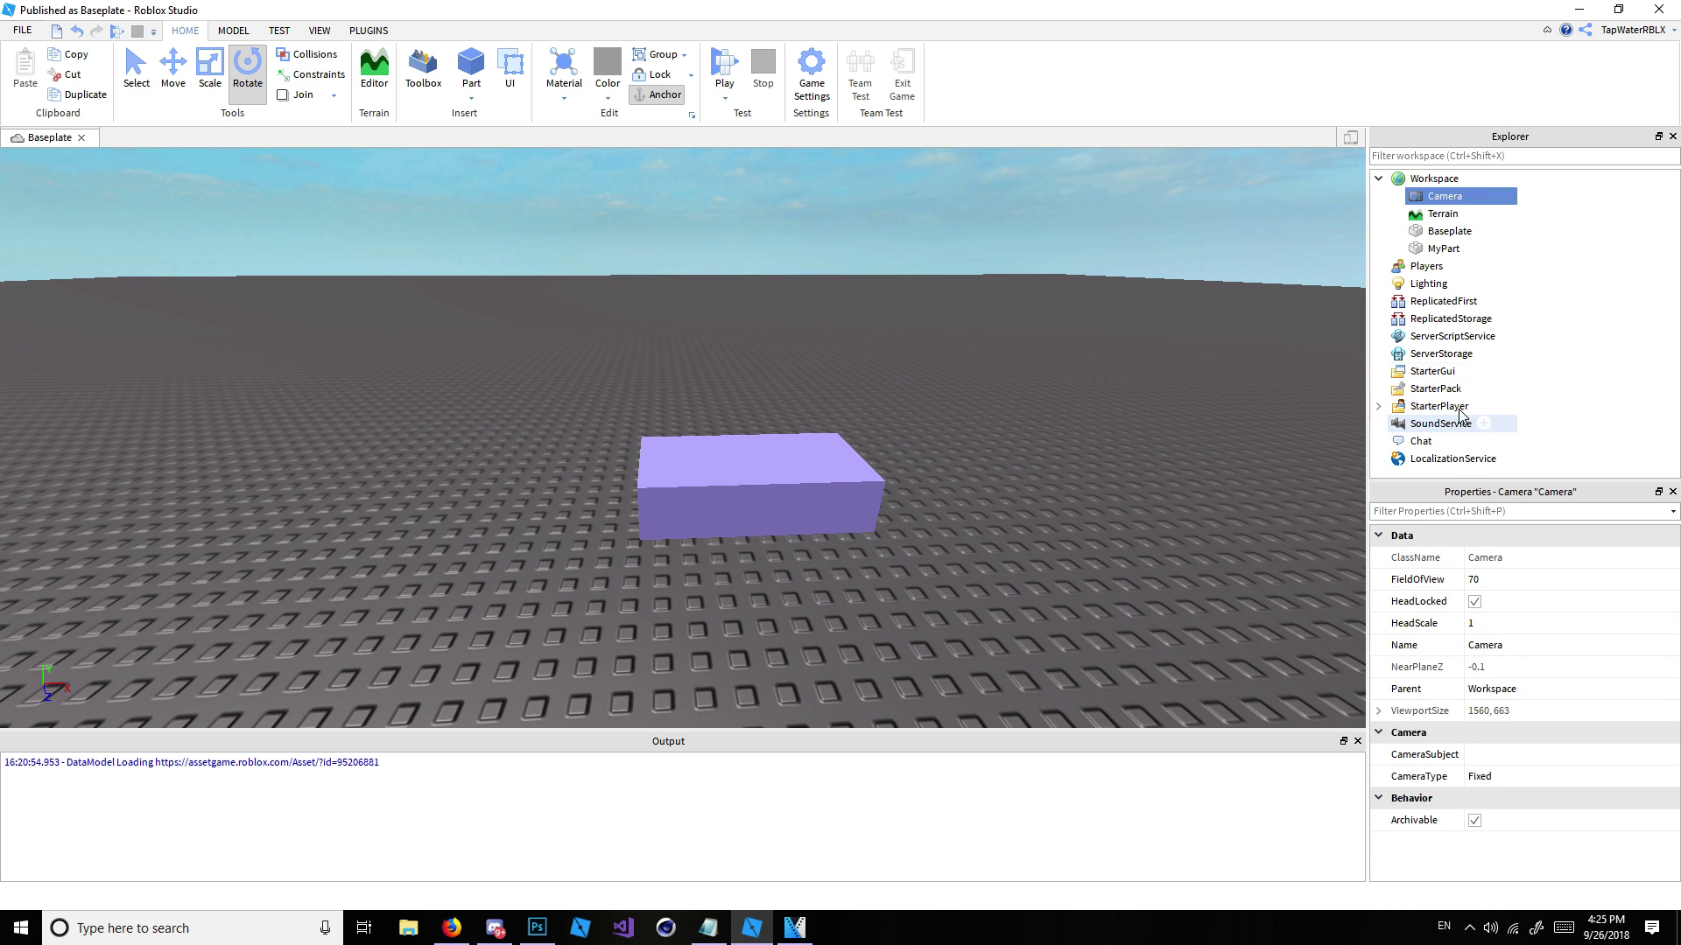
click(1423, 266)
Step: Focus on MyPart, expand its Orientation property and set Orientation X to 90
click(1418, 252)
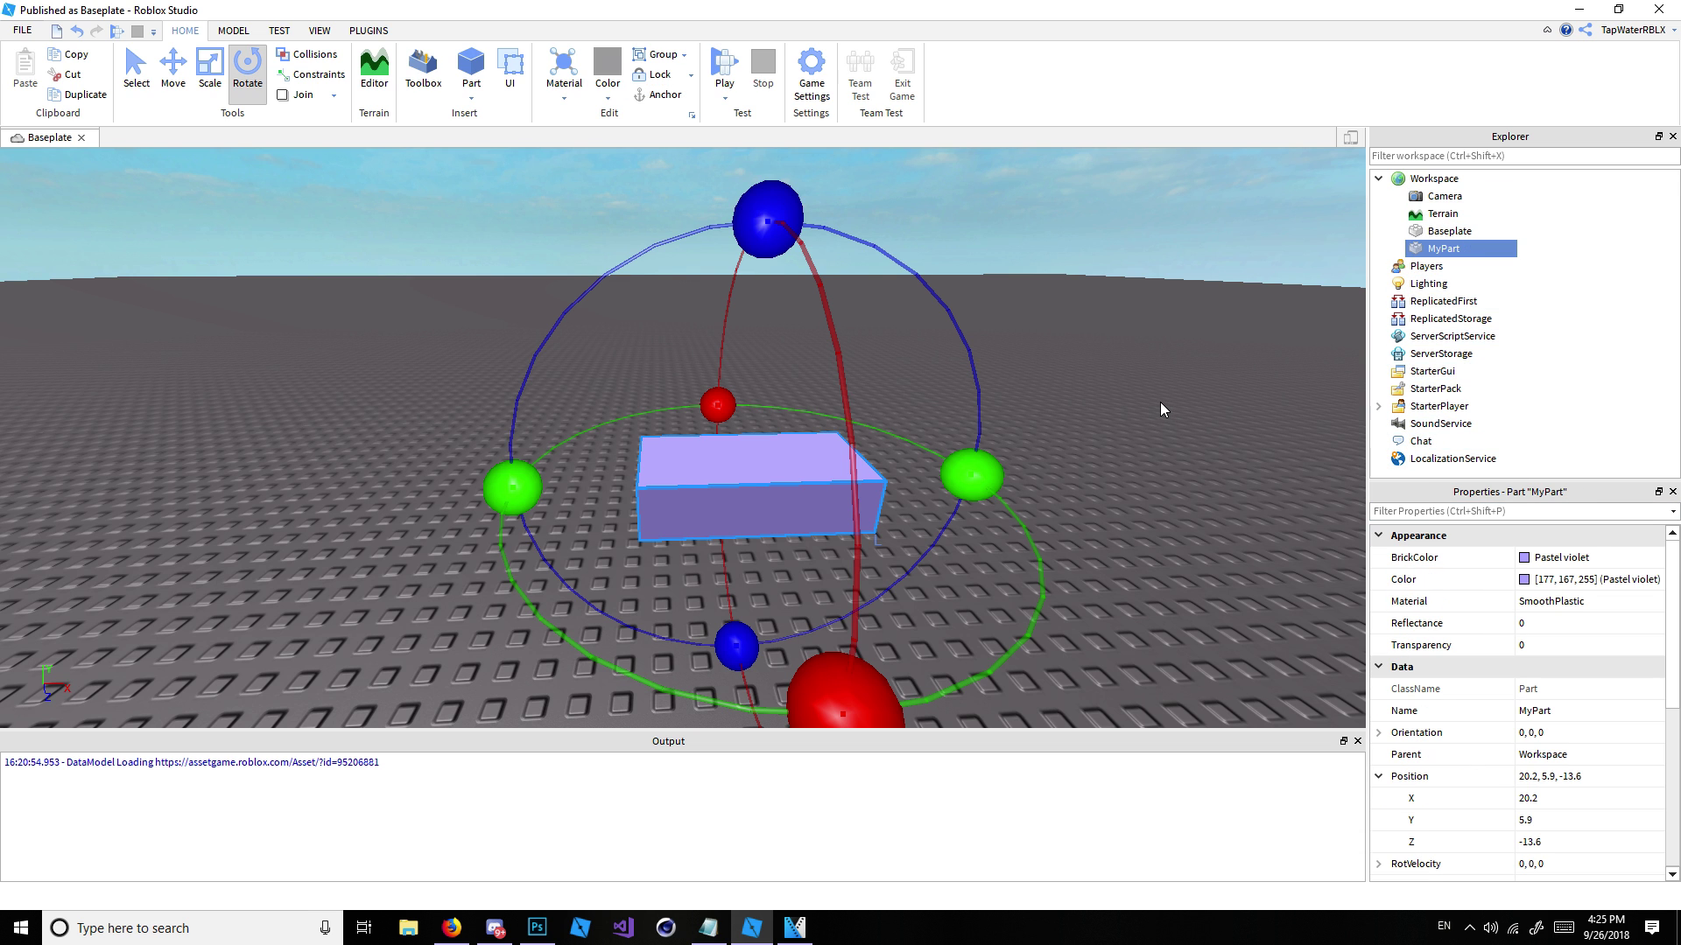
key(f)
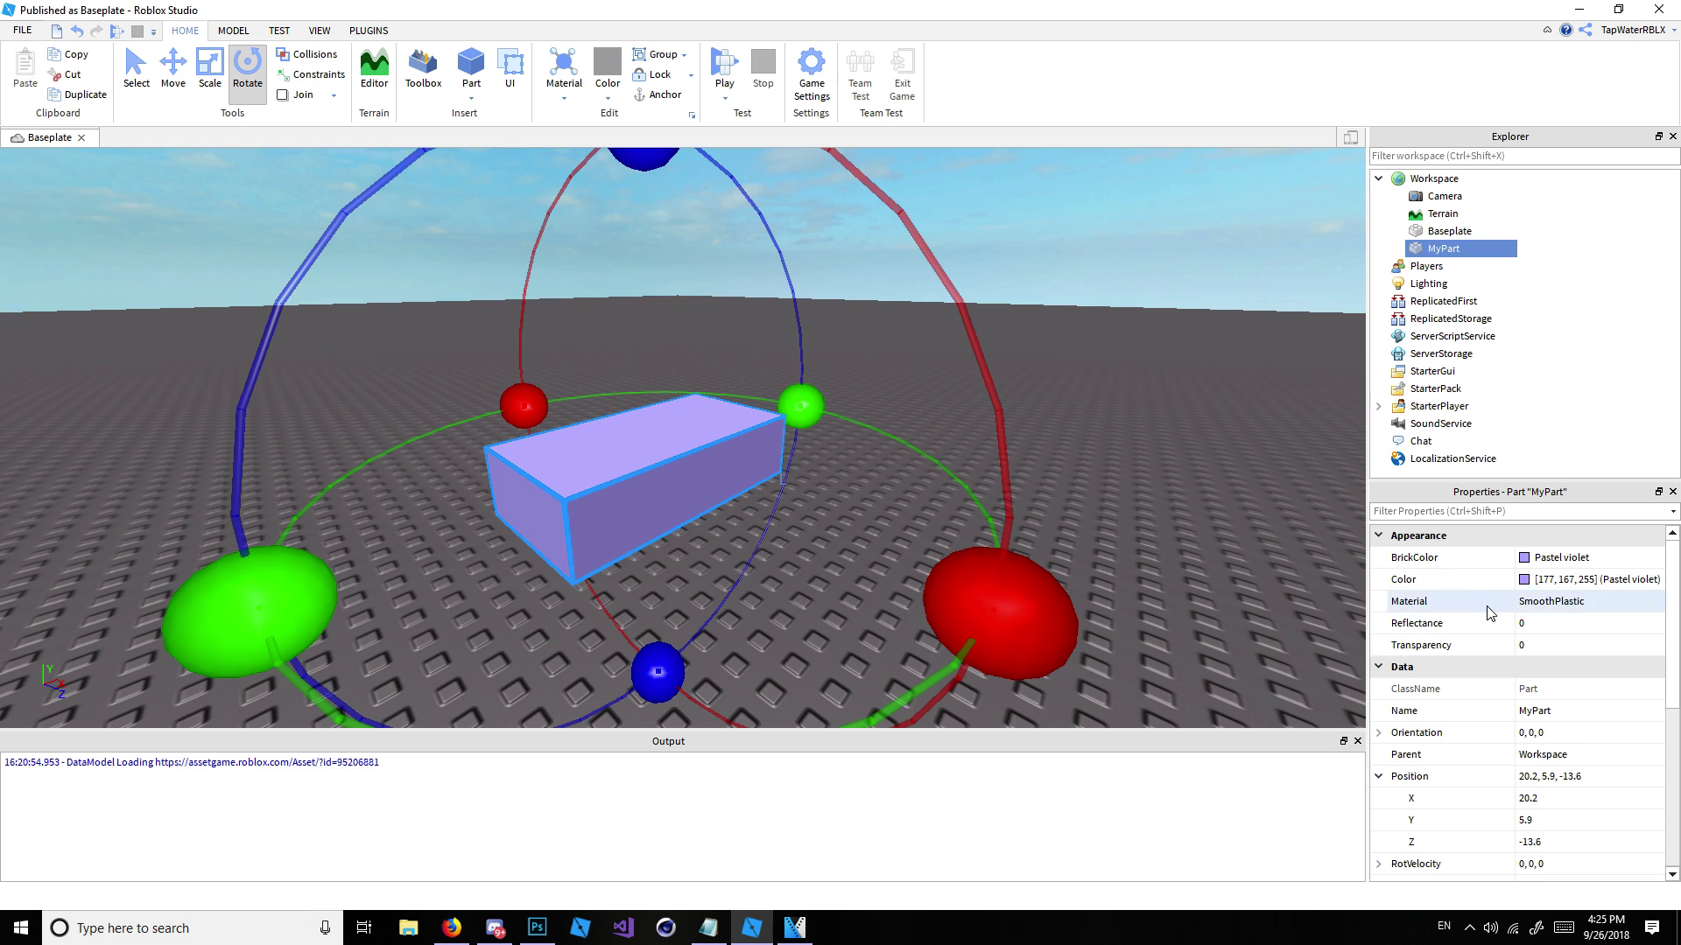
click(1388, 739)
click(1381, 735)
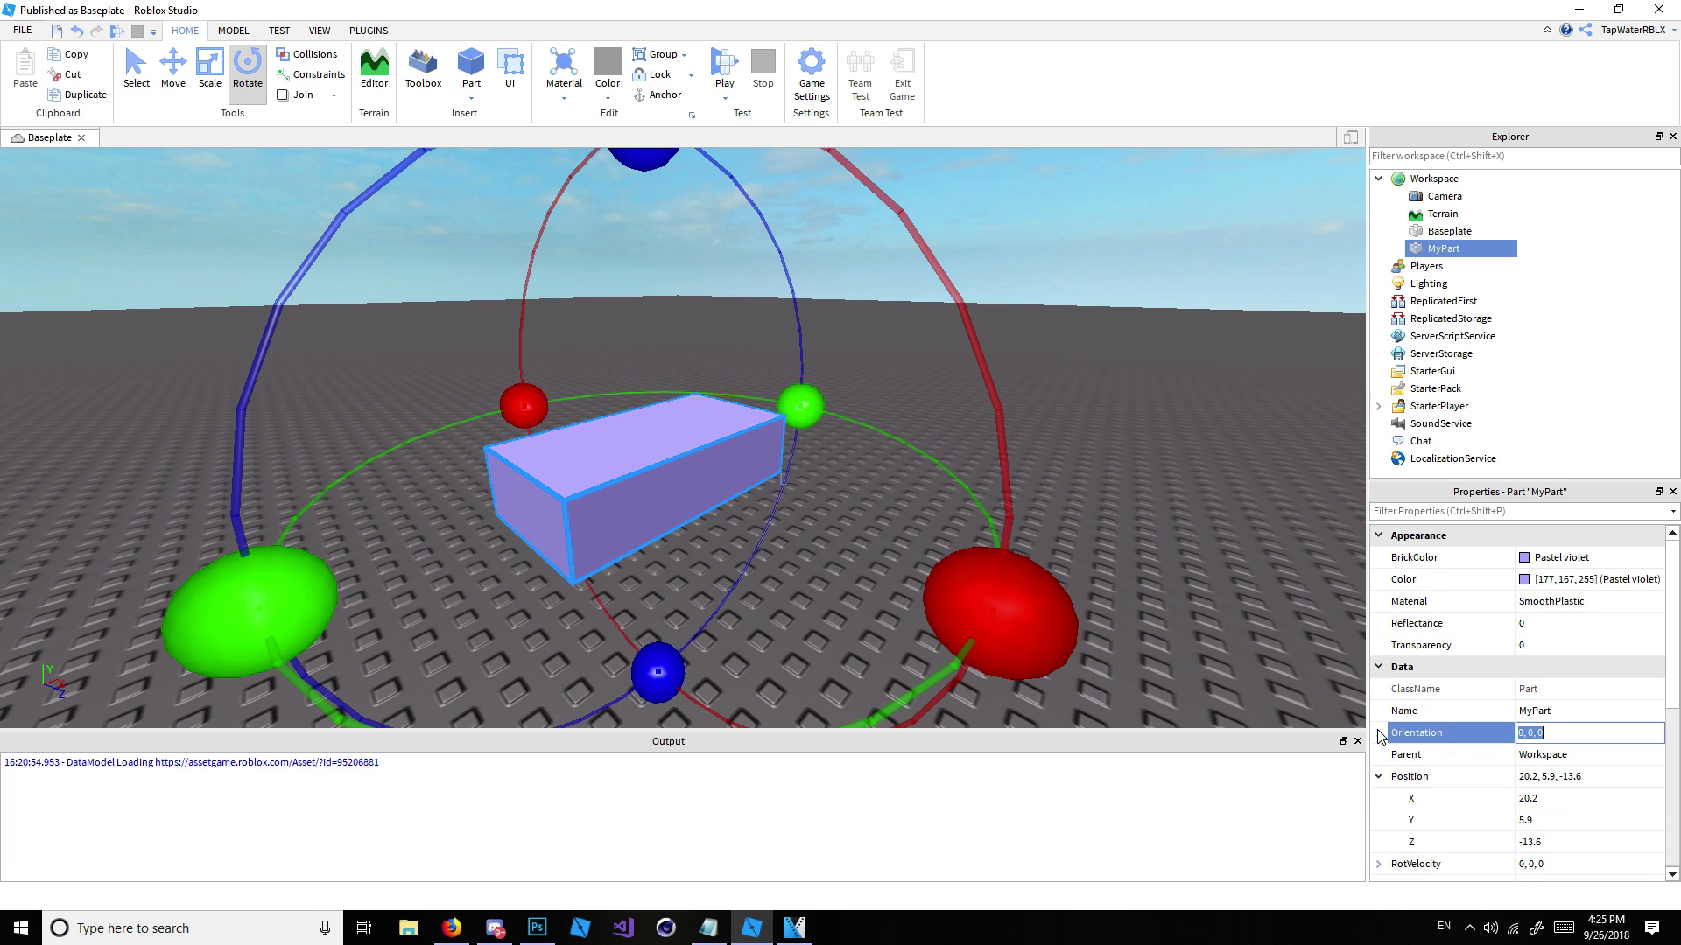
click(1379, 733)
scroll(1396, 691, down, 1)
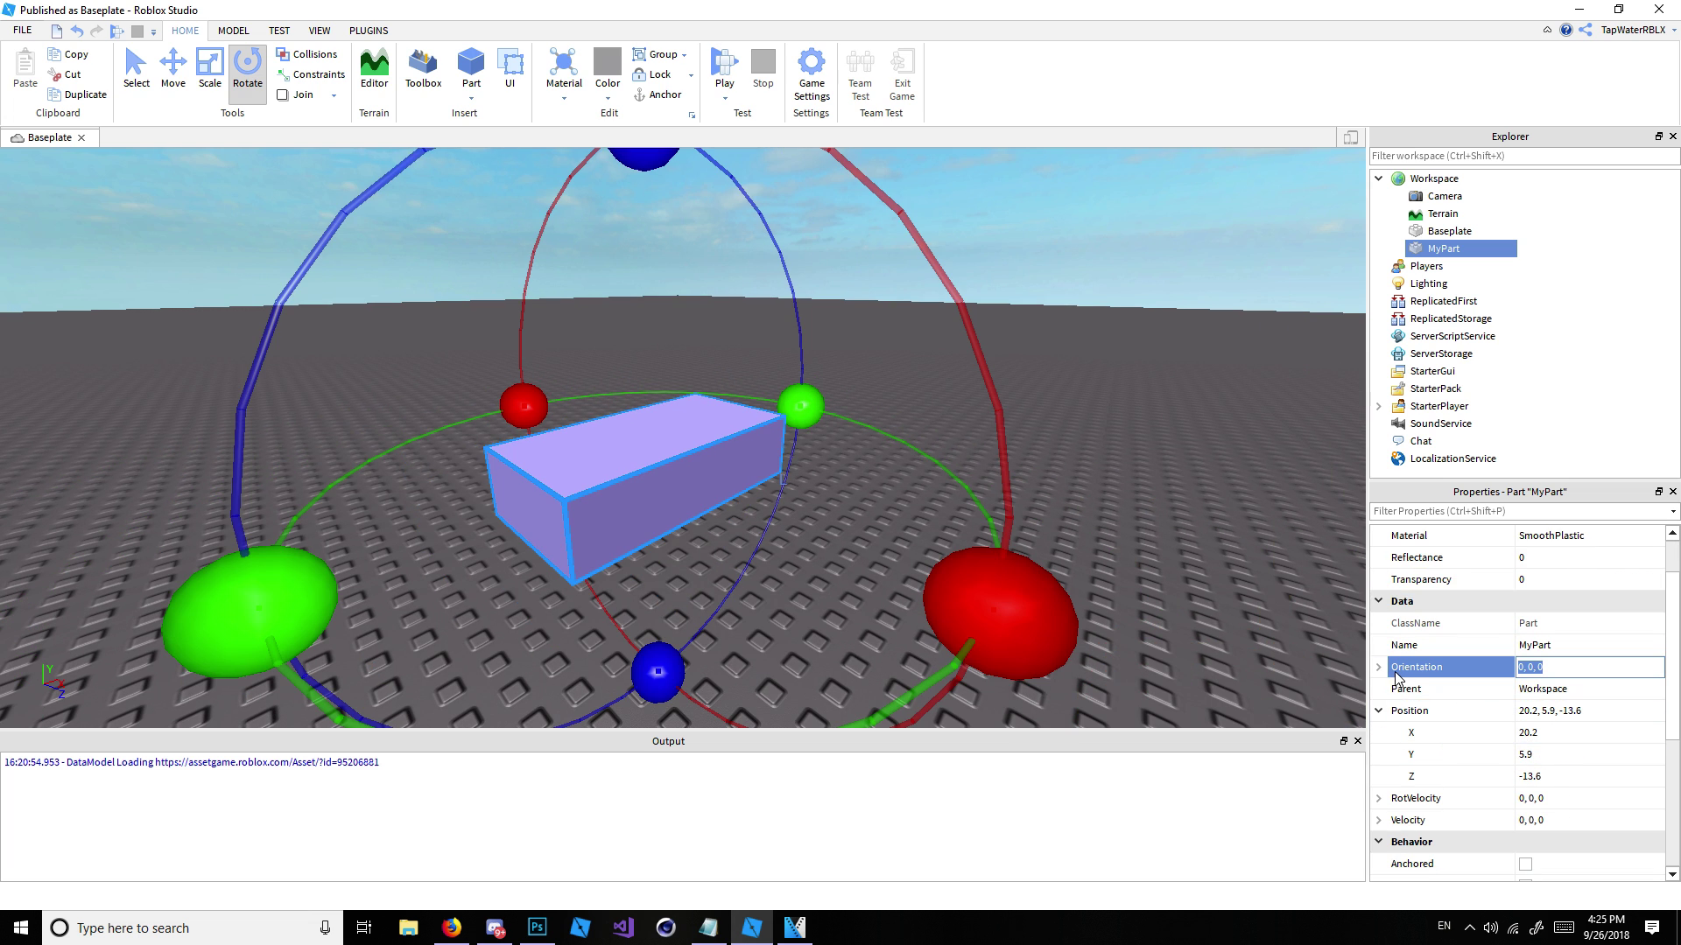
click(1379, 667)
click(1557, 690)
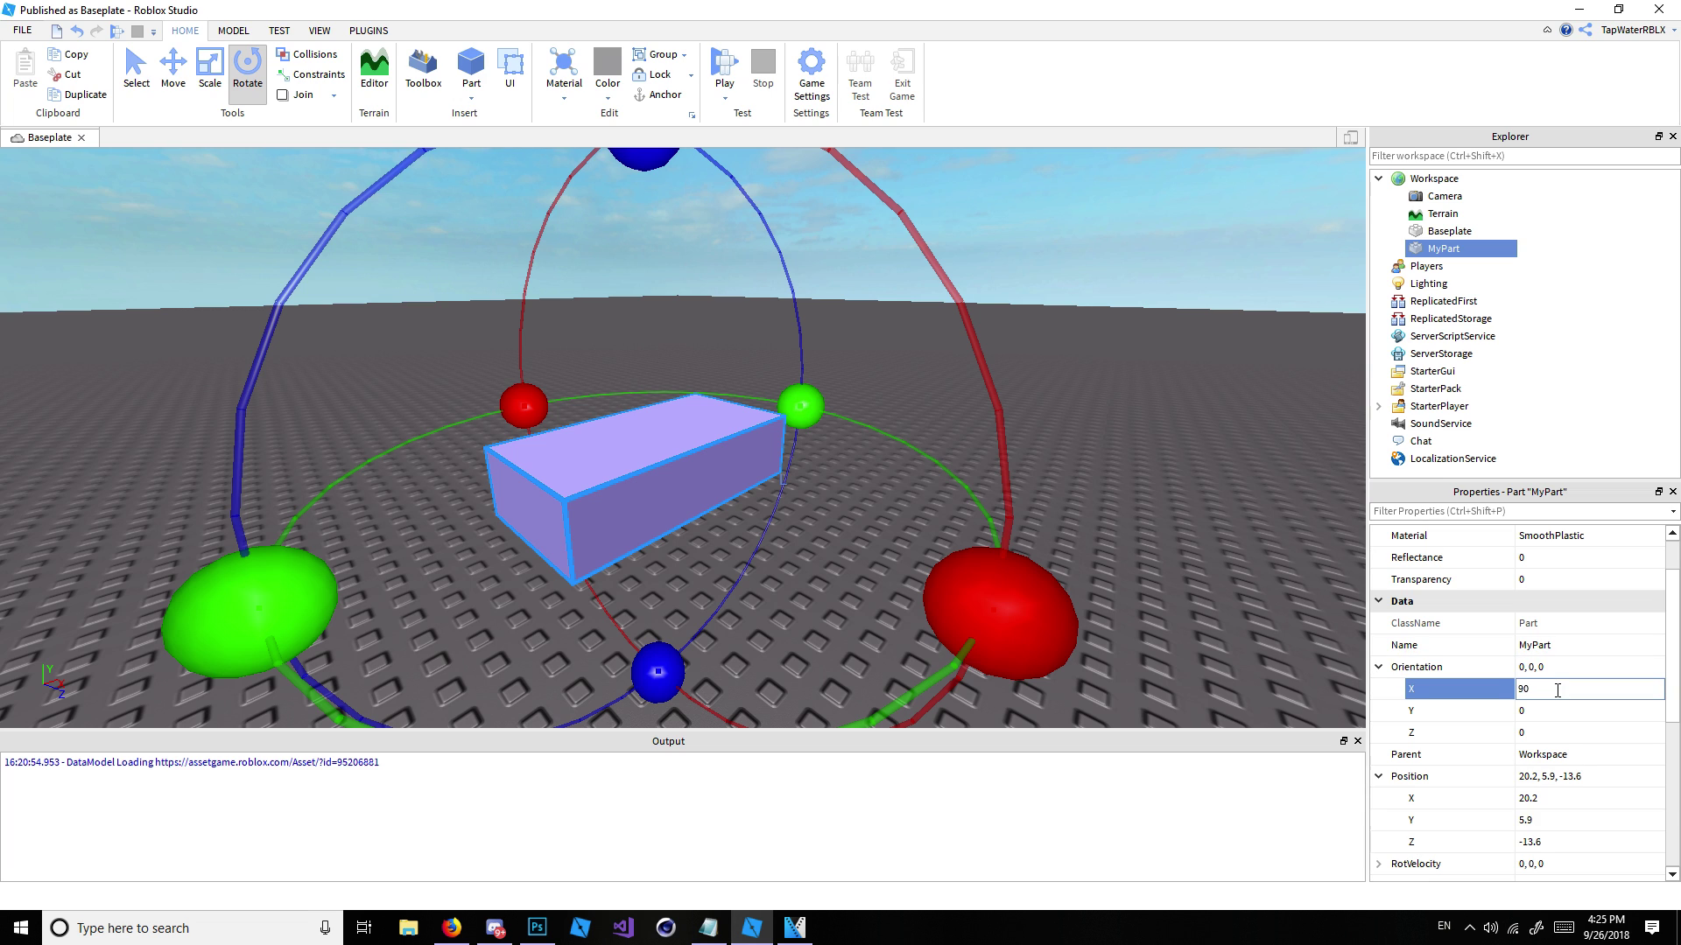
key(Return)
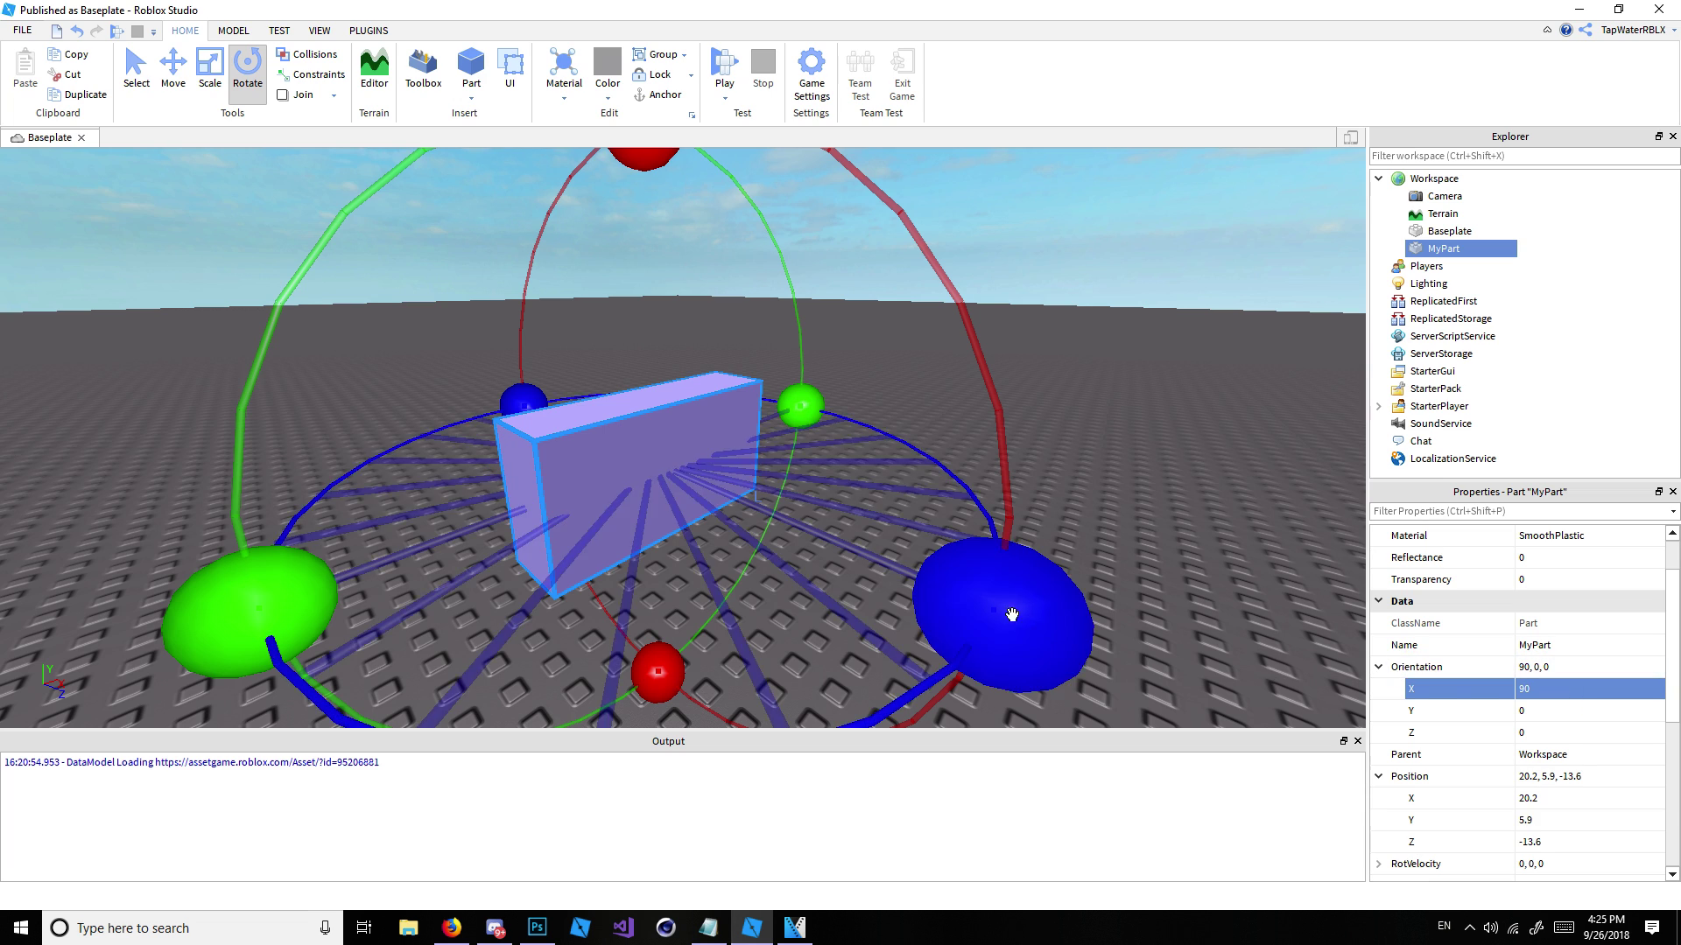
Step: Undo MyPart's last orientation change and leave its Orientation property collapsed
right_drag(933, 584, 933, 585)
key(ctrl+z)
click(1376, 665)
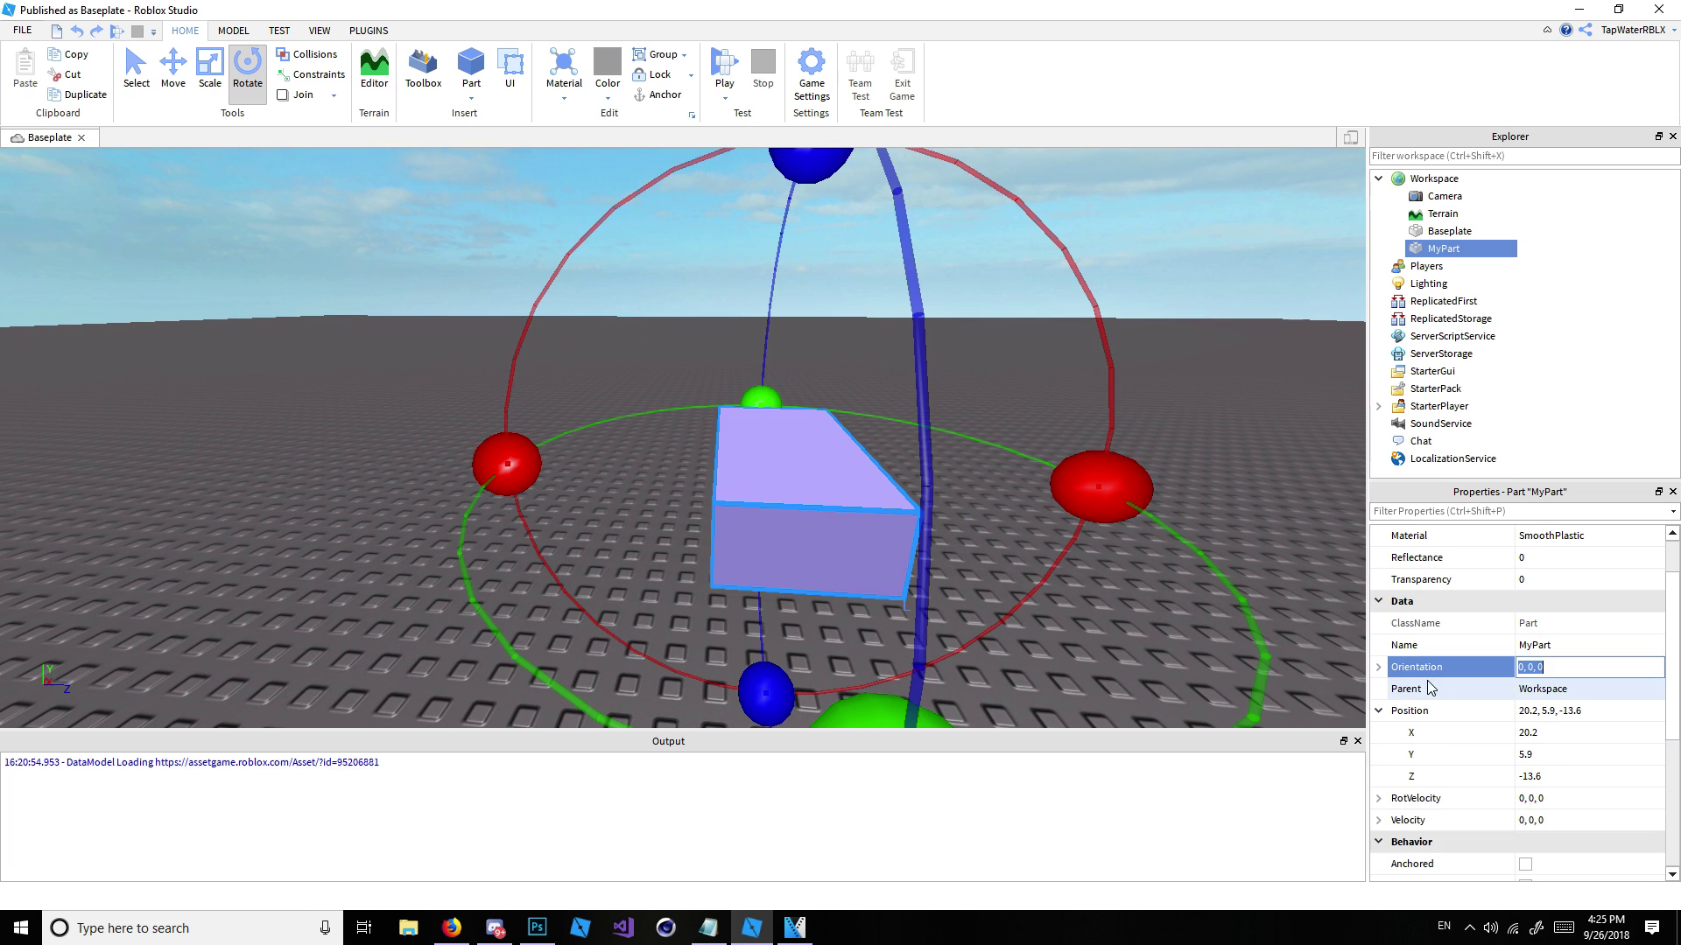
click(1492, 694)
key(Escape)
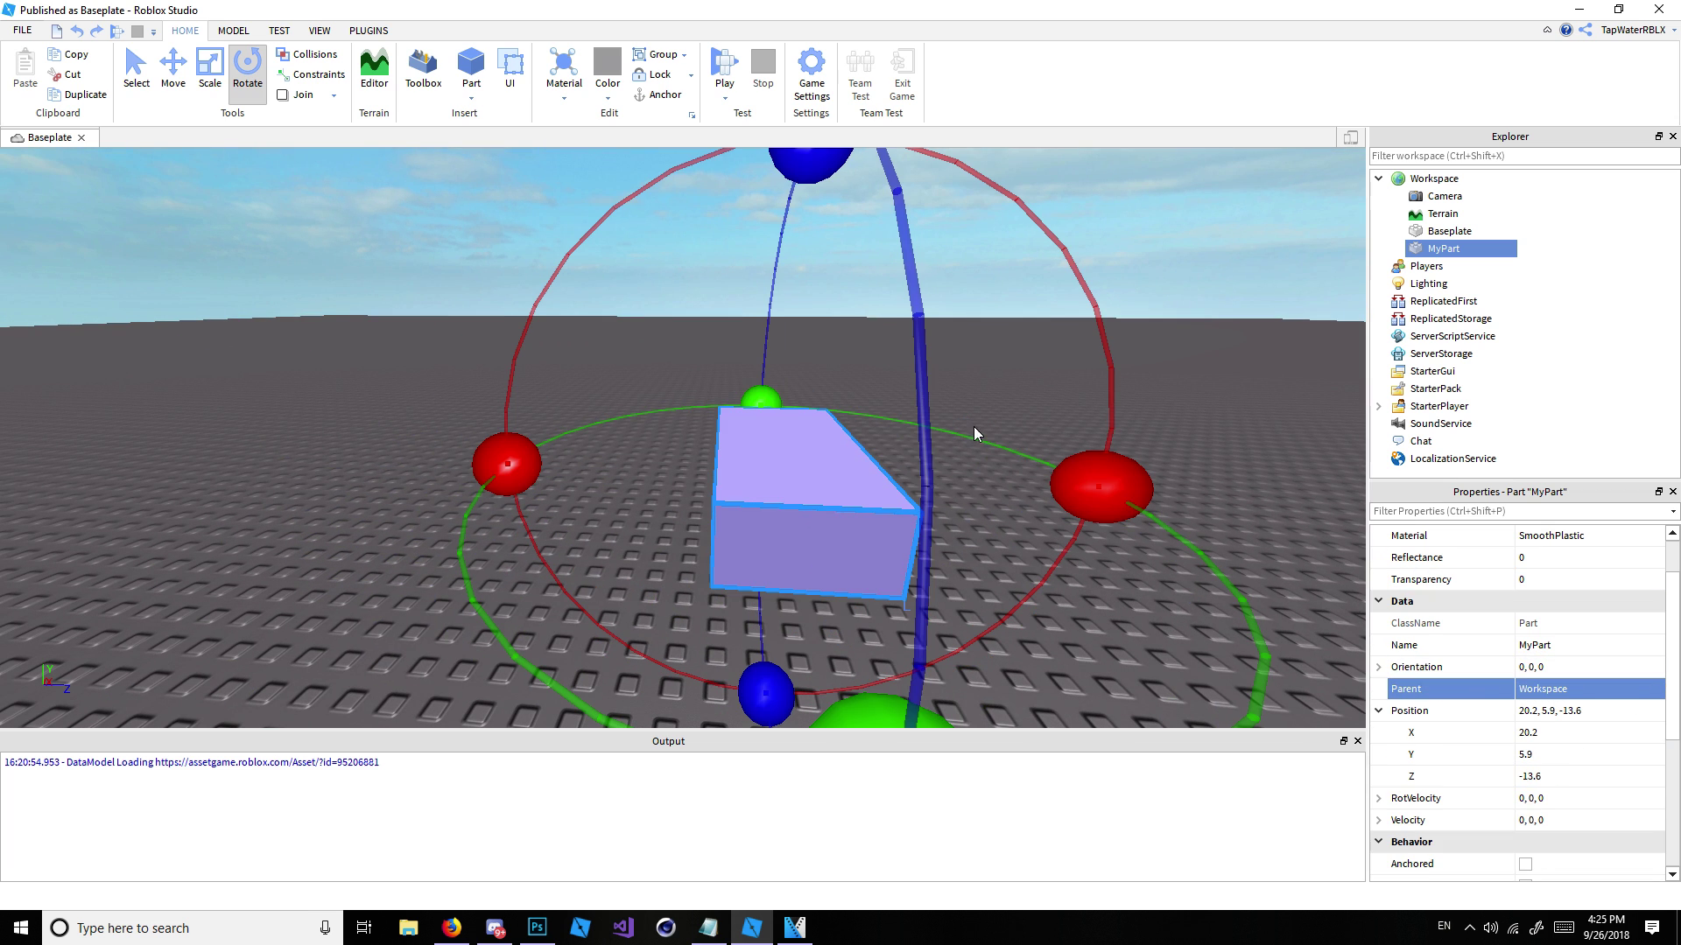
Step: Set the Z coordinate of MyPart's Position to 0
click(1179, 350)
click(1443, 249)
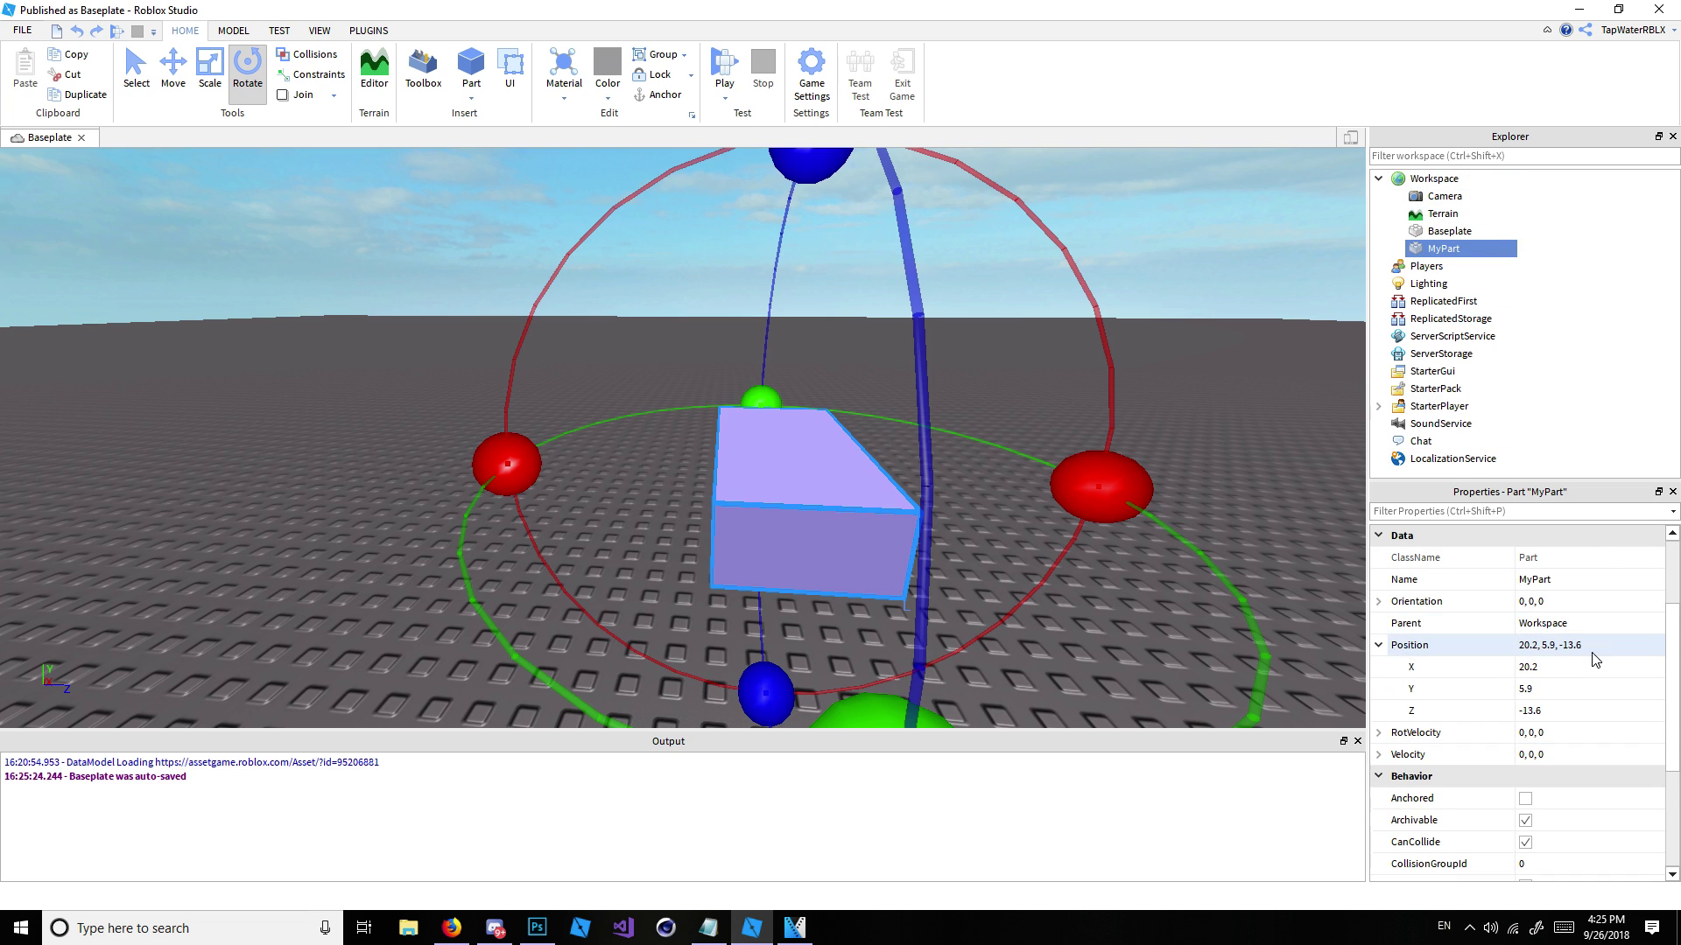
click(1566, 654)
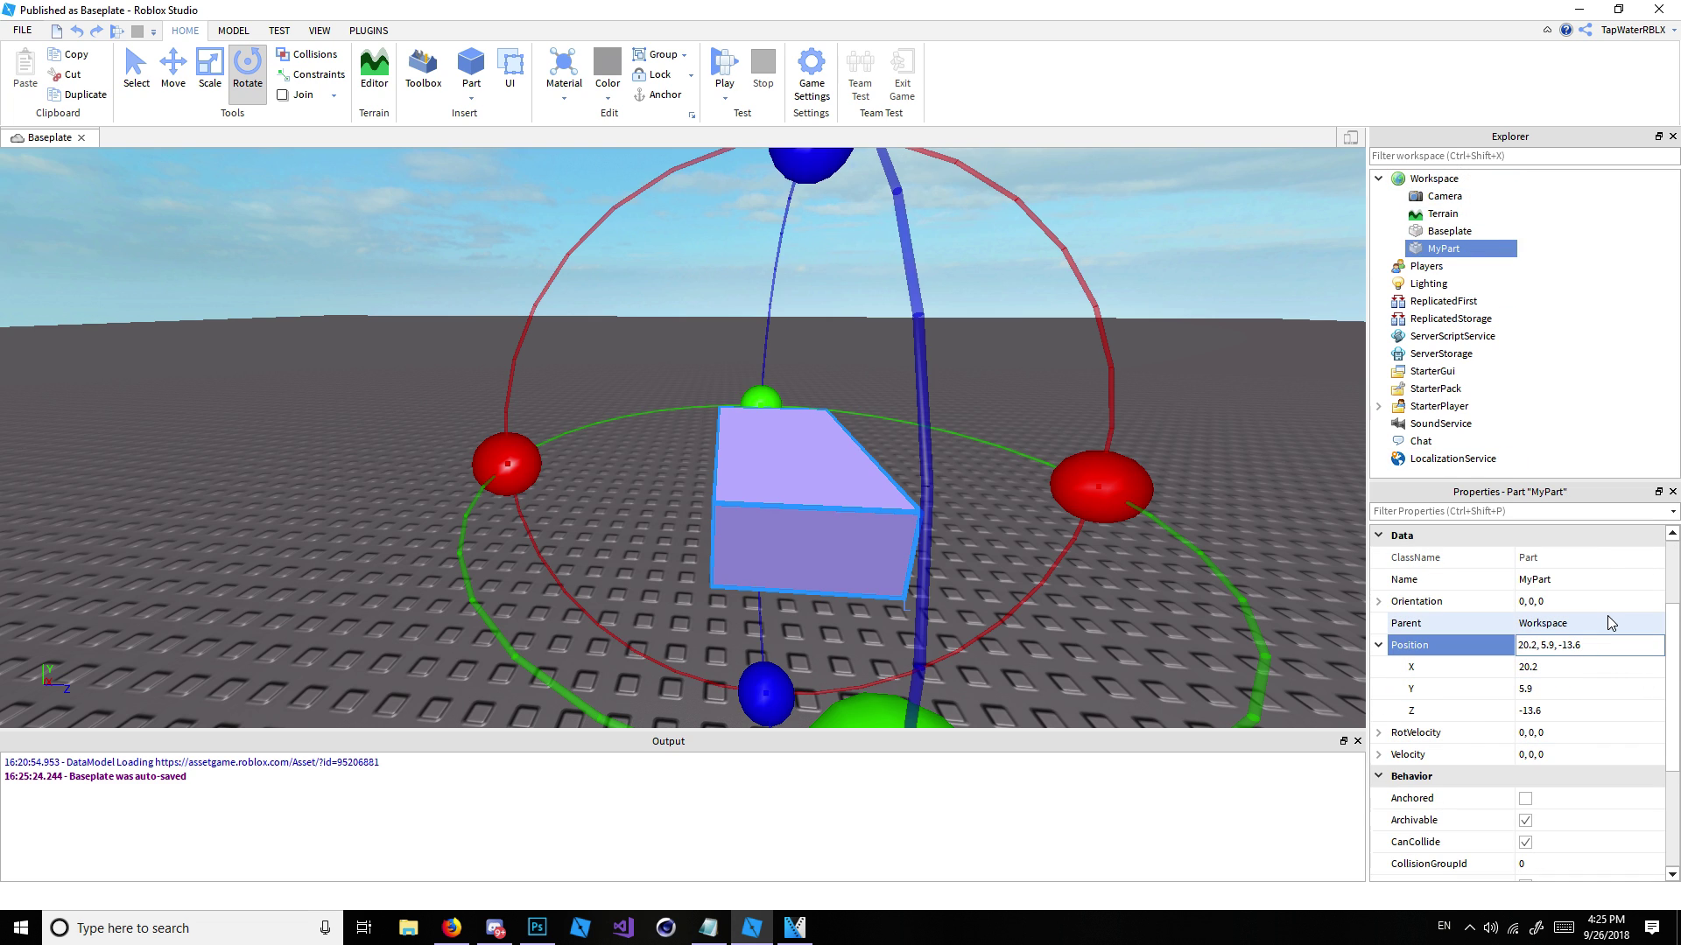
text(0)
key(Return)
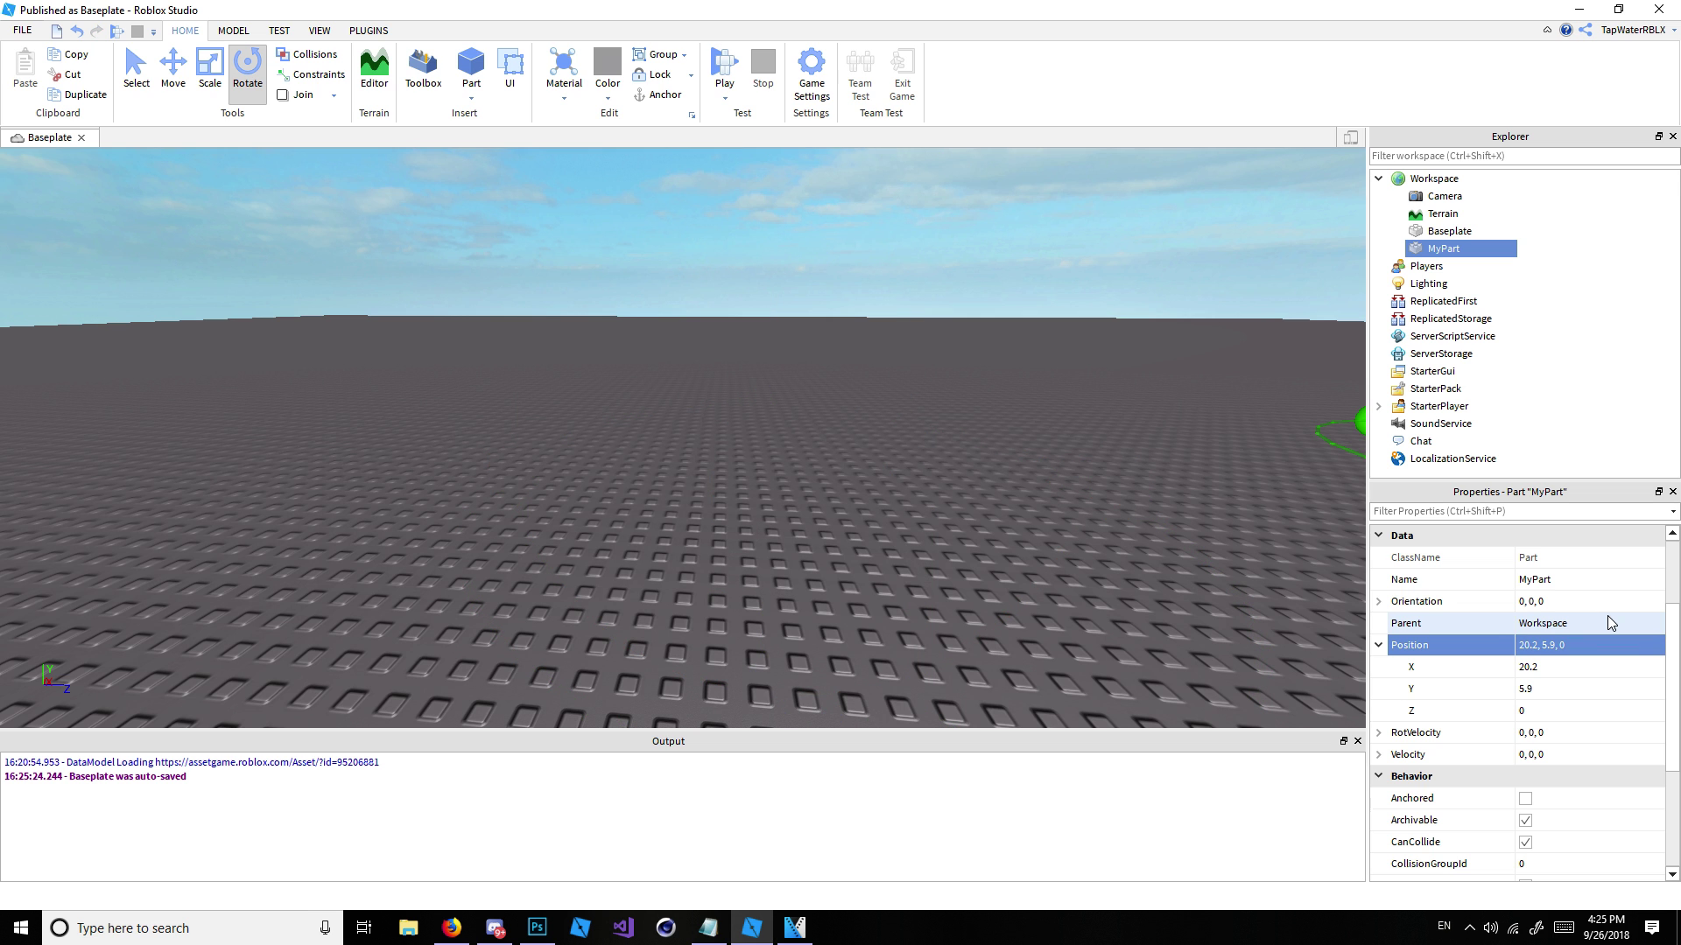
Step: Set the X coordinate of MyPart's Position to 0 and focus the view on the part
right_drag(931, 553, 932, 553)
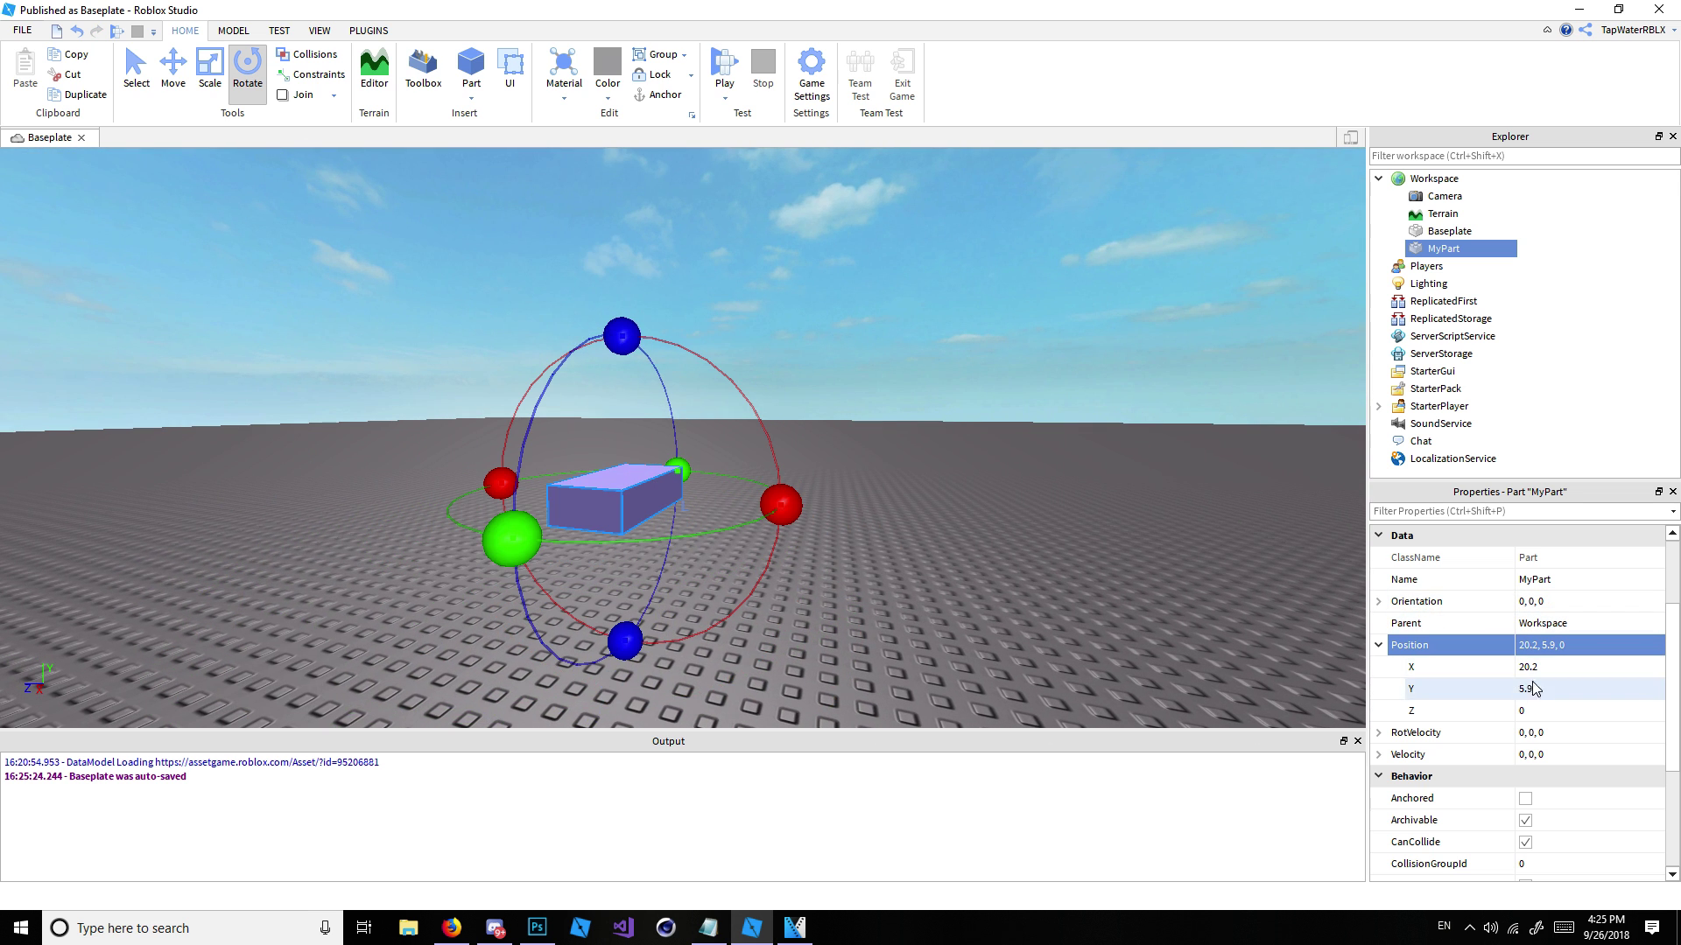
click(1534, 650)
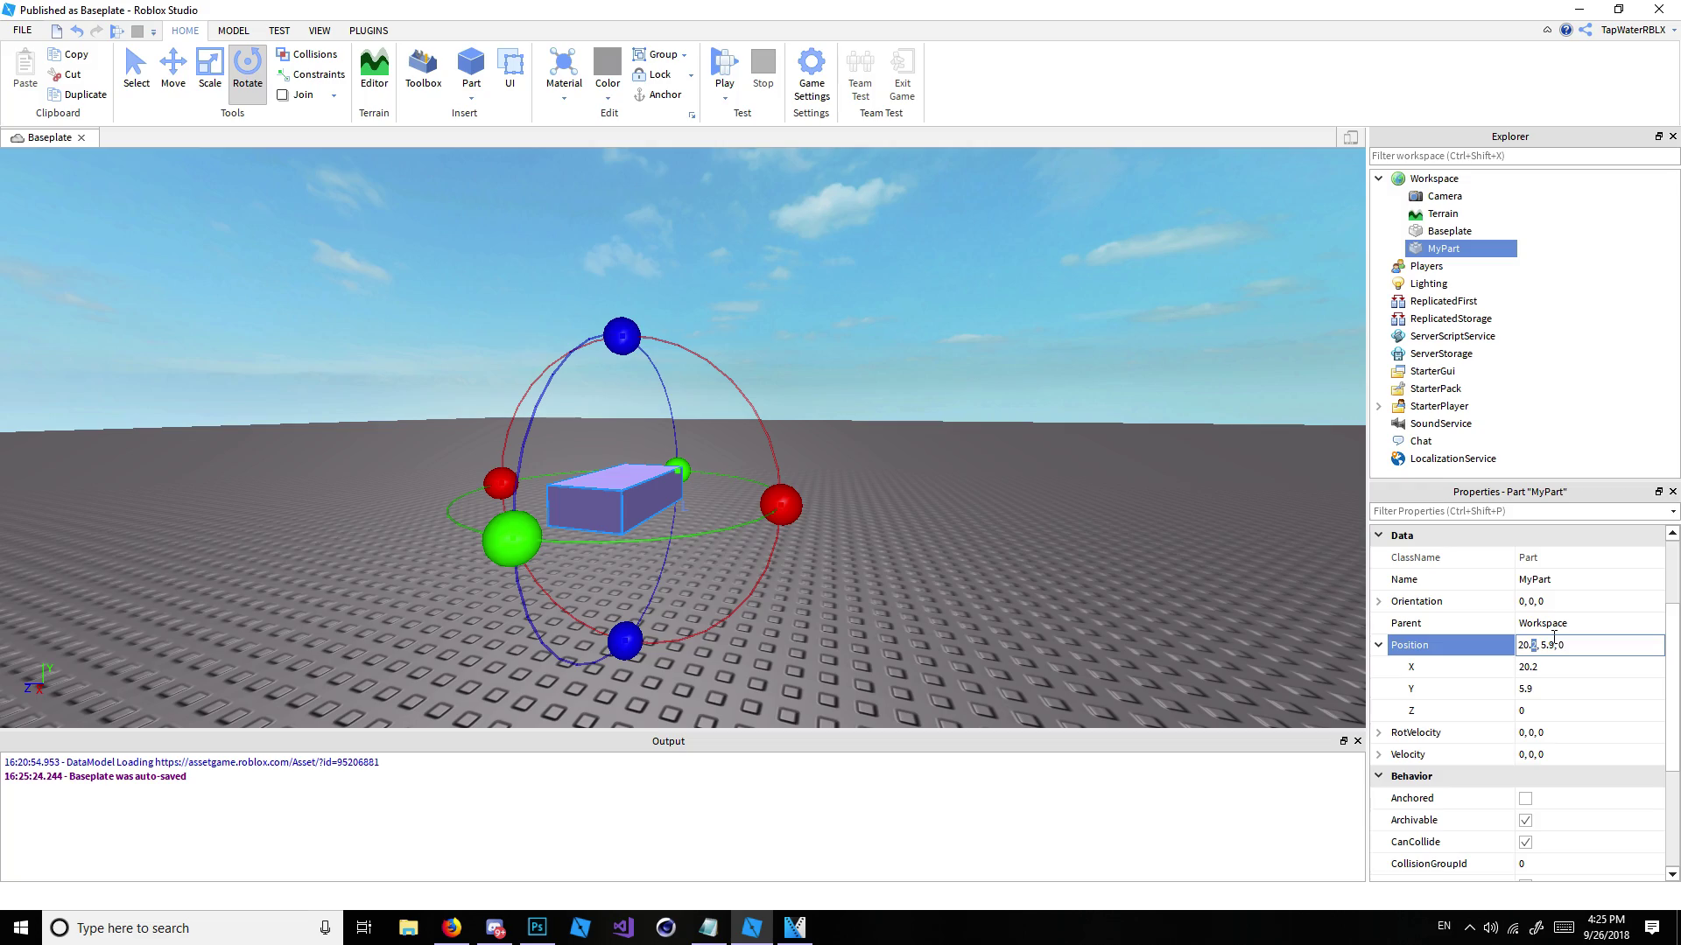
key(BackSpace)
text(0)
key(Return)
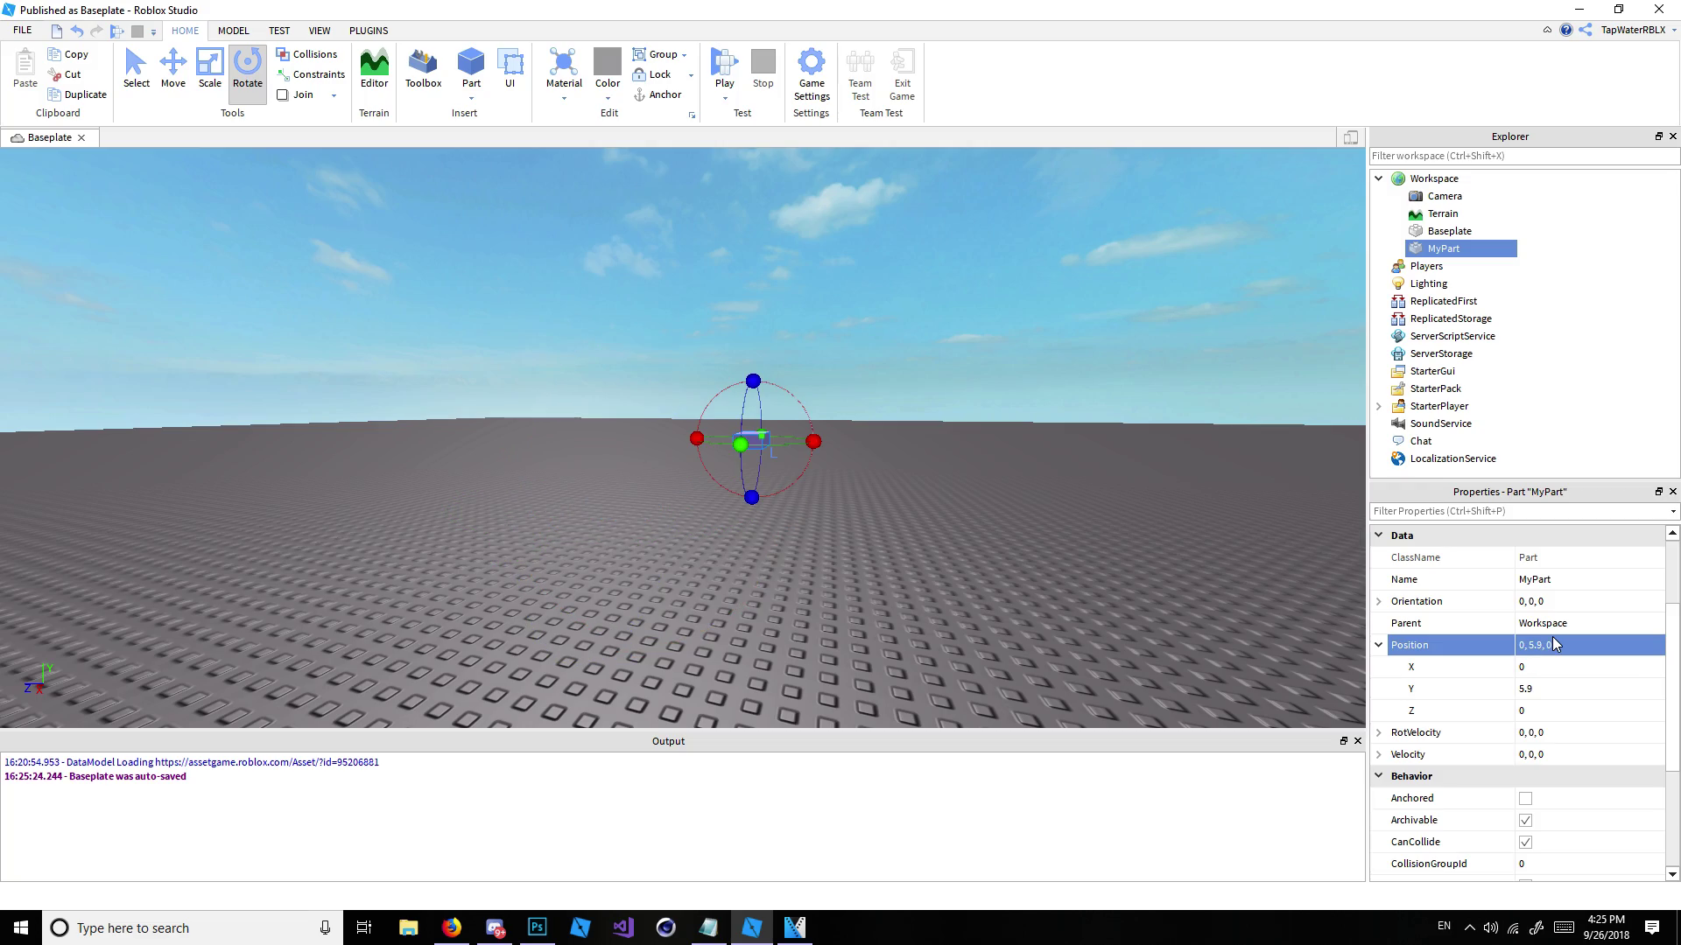
right_drag(676, 450, 676, 450)
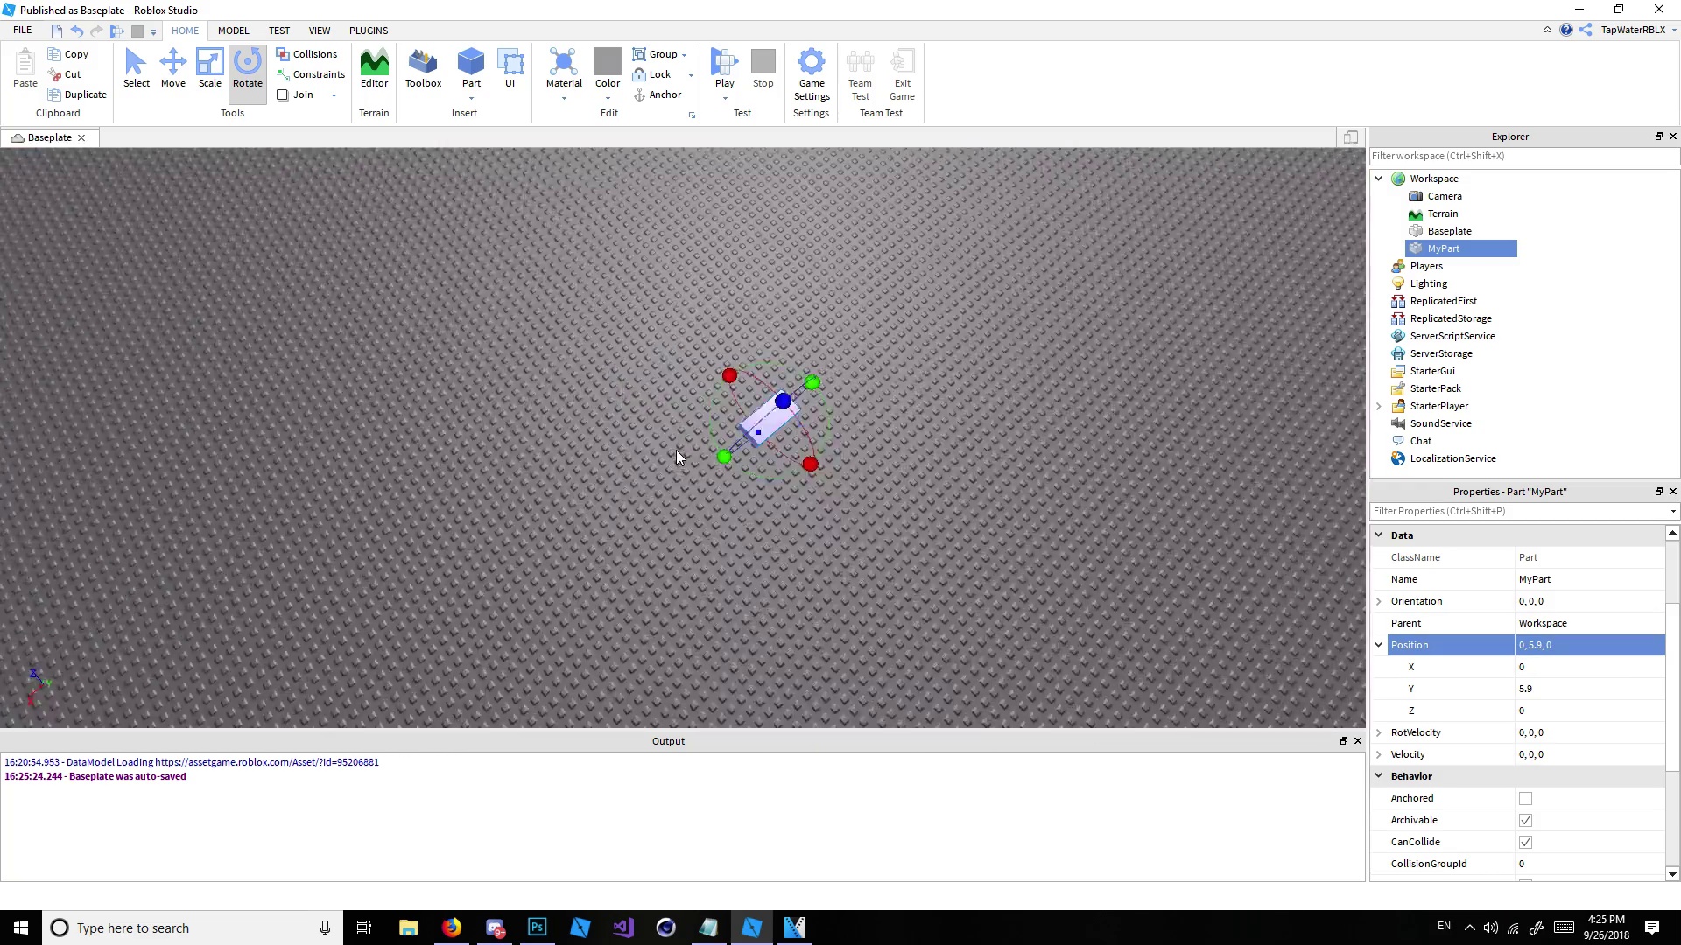
key(f)
Step: Collapse MyPart's Position and examine its Behavior and Part properties, including CanCollide
click(1378, 646)
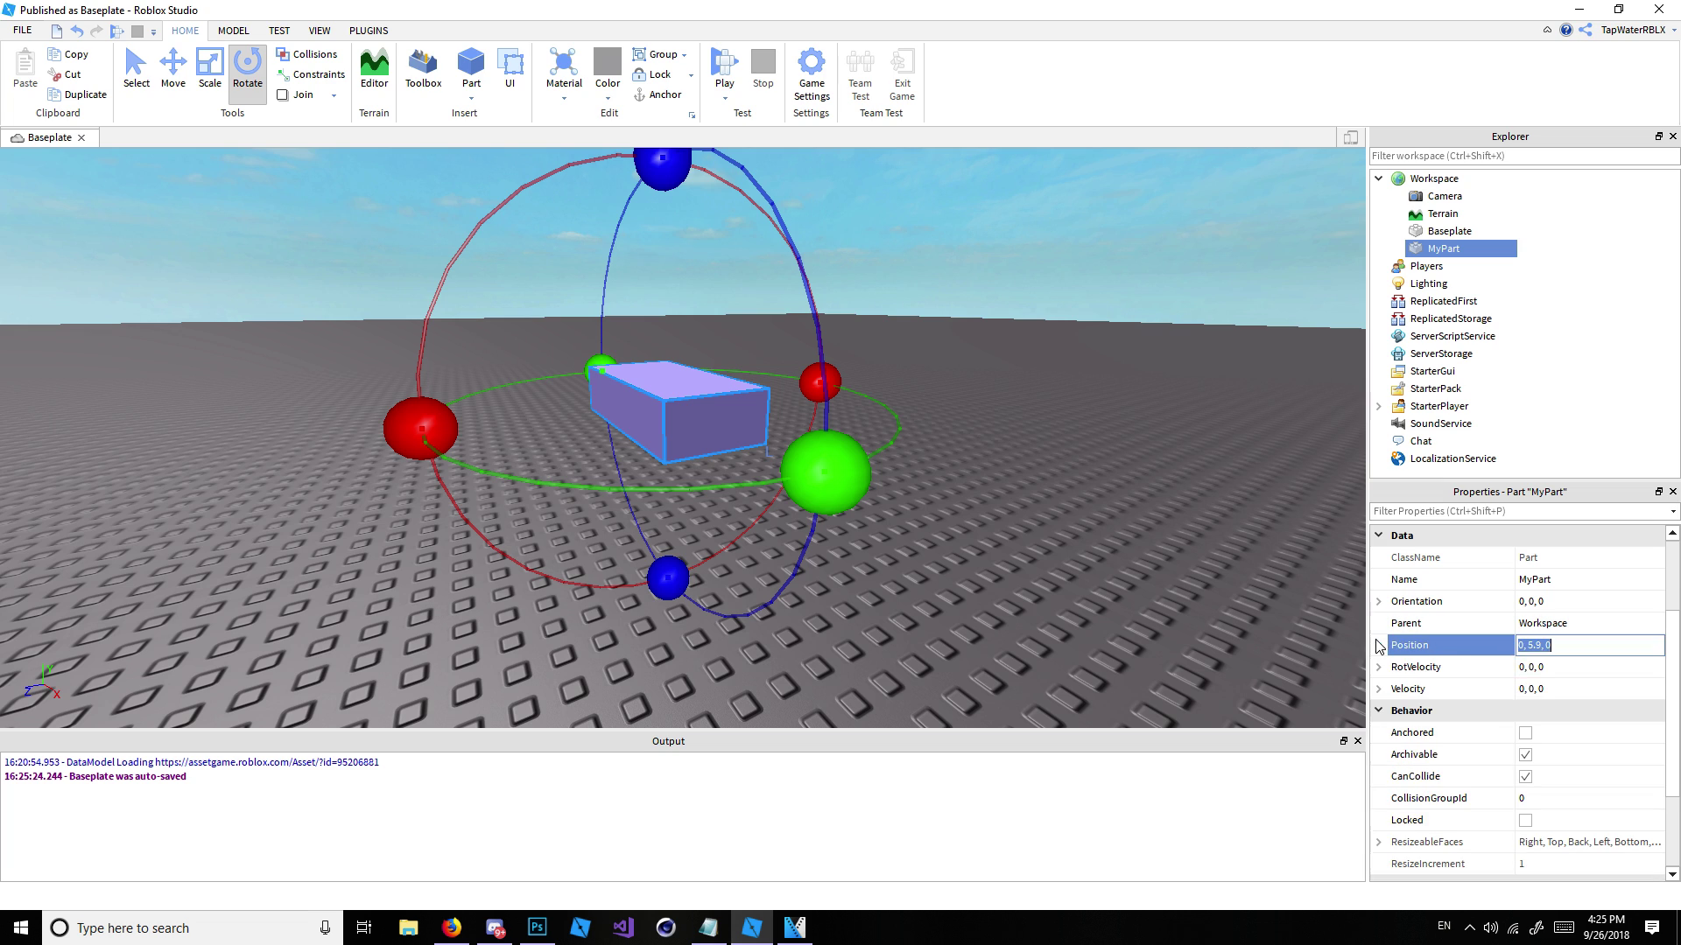
scroll(1381, 639, down, 1)
scroll(1384, 613, down, 1)
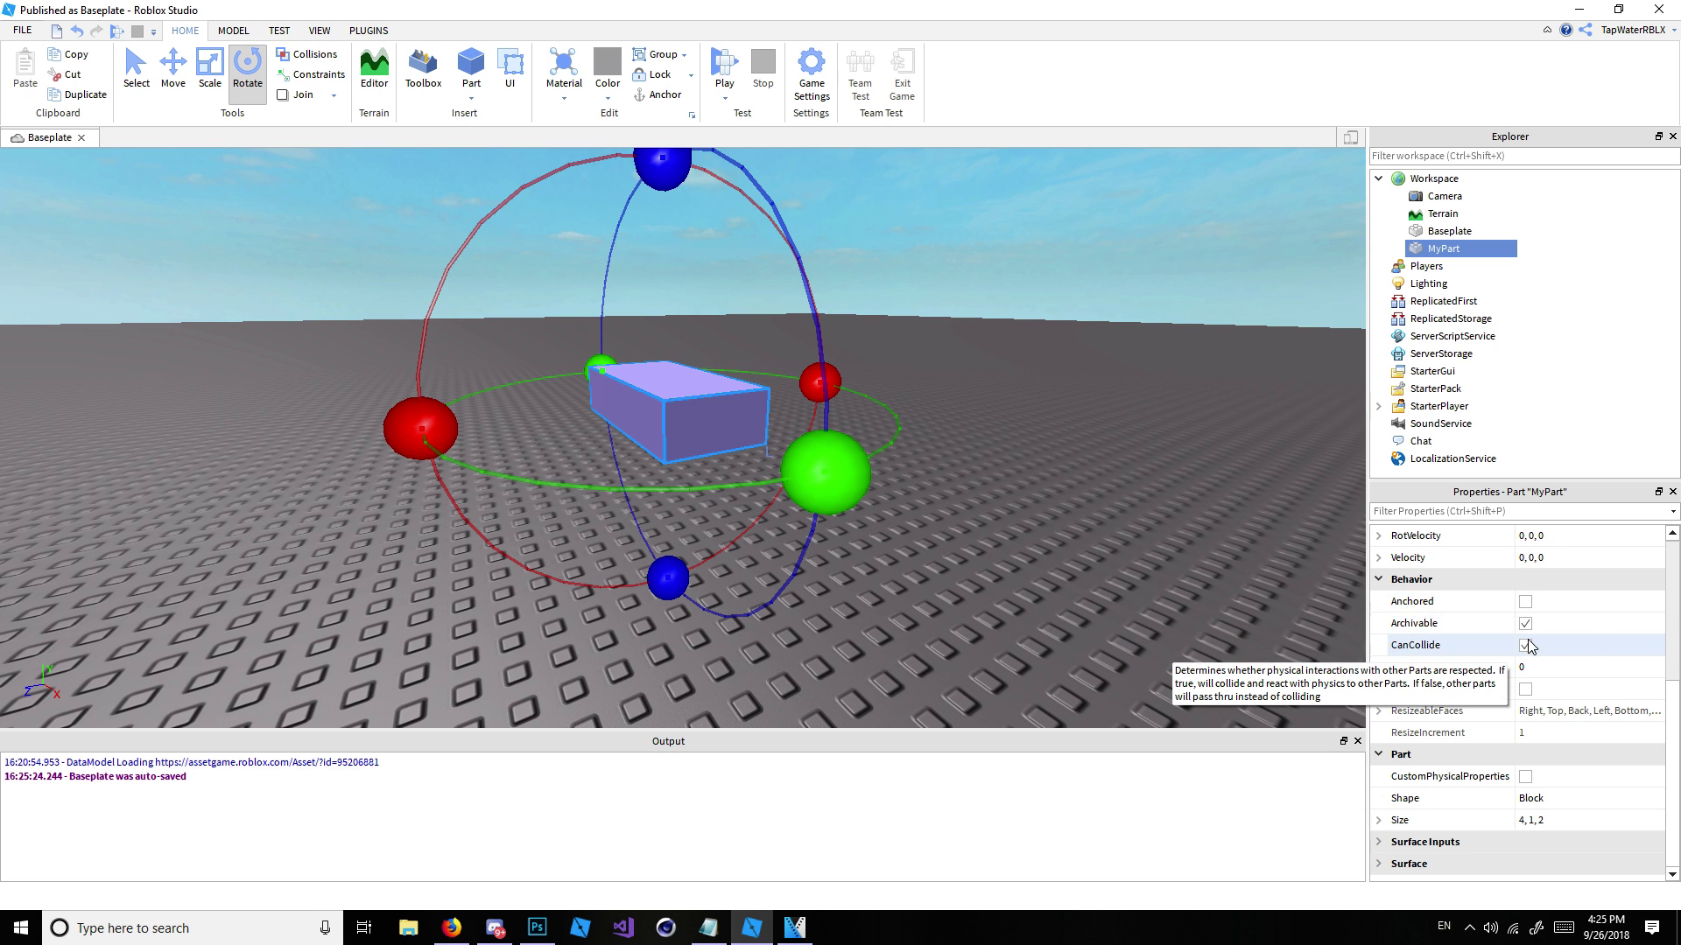
right_drag(963, 513, 1085, 481)
key(a)
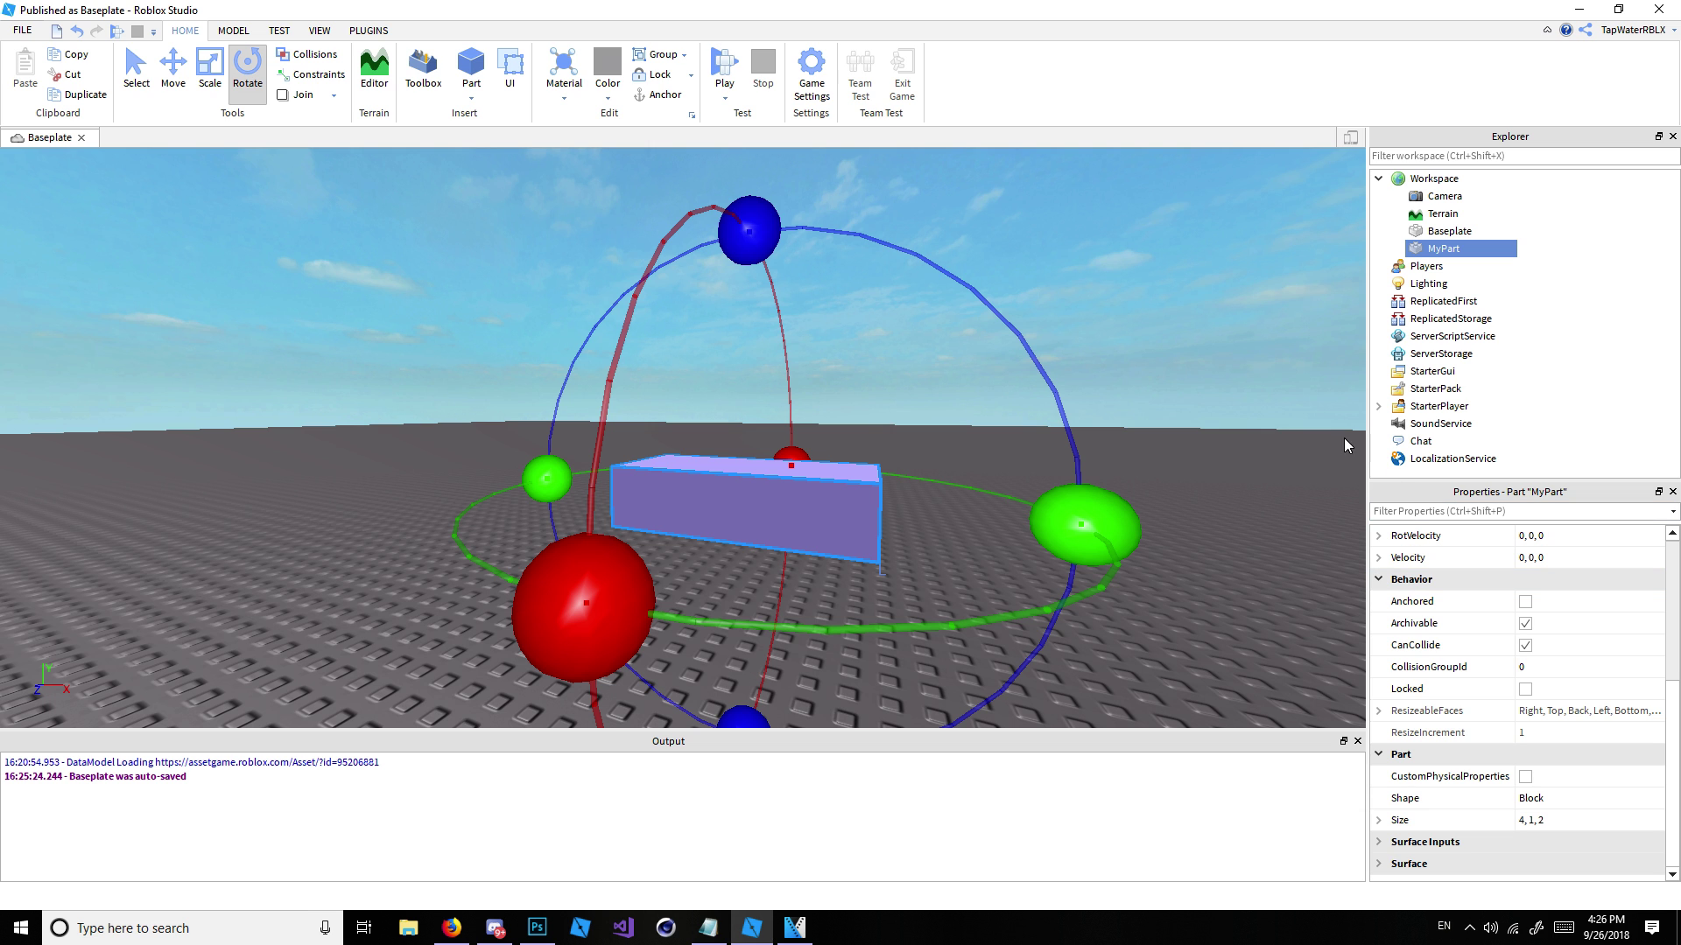
Step: Deselect the part, play-test the place by walking the character near the part, and stop the test
click(1212, 455)
key(s)
right_drag(1211, 455, 880, 153)
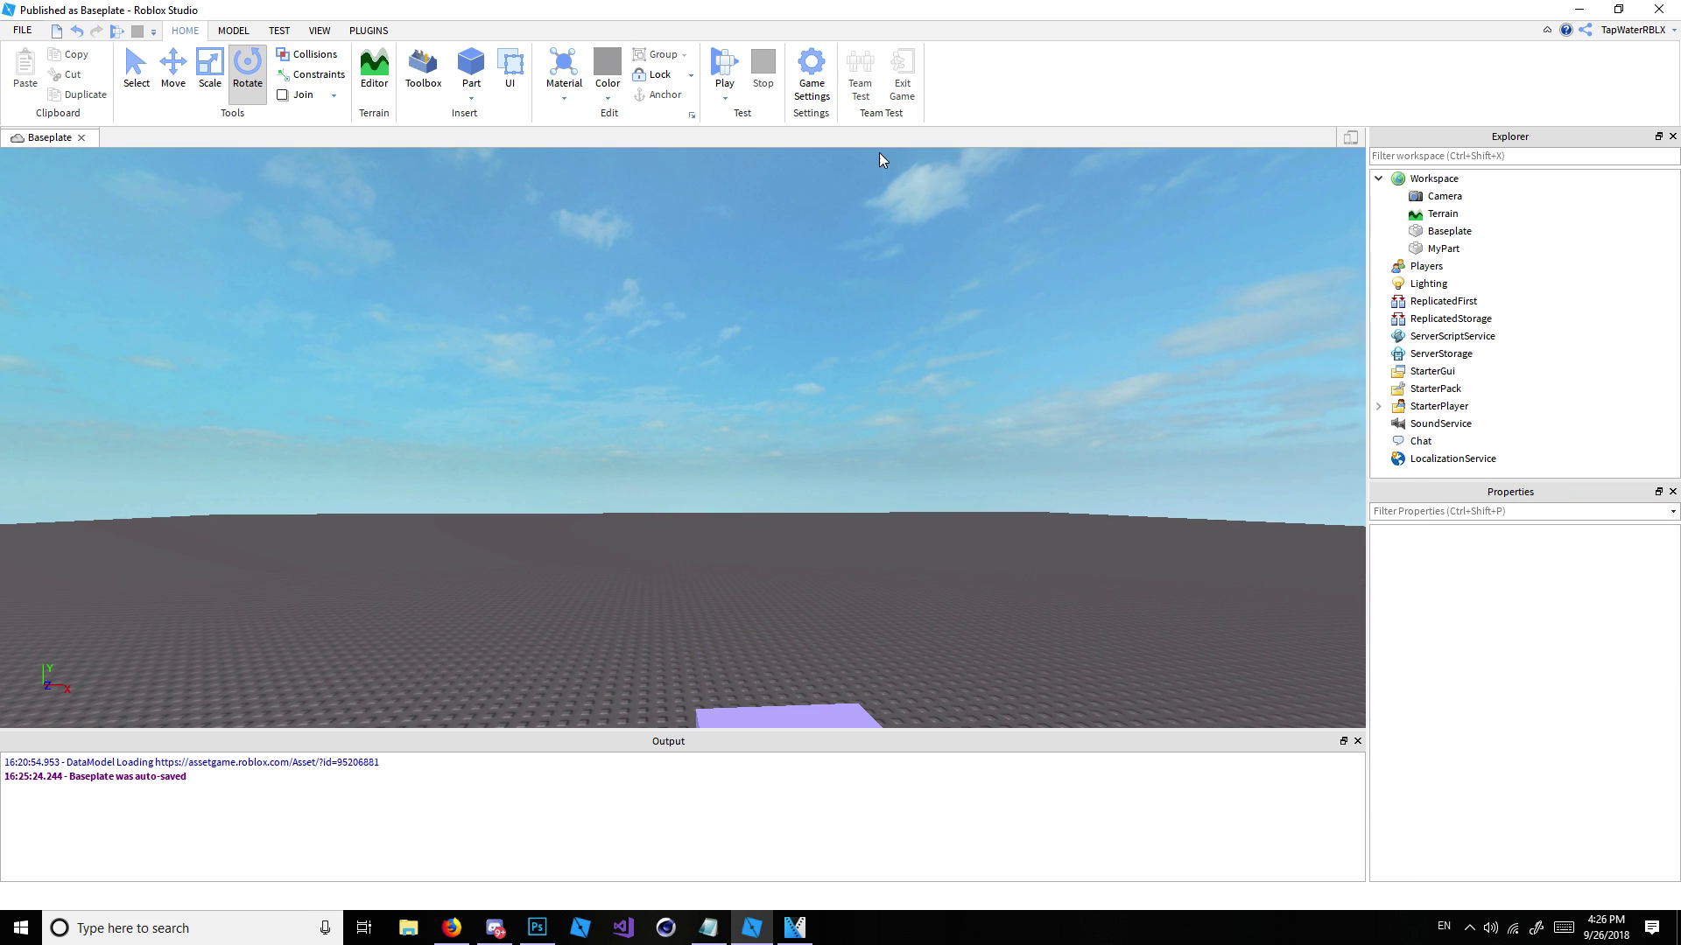
click(724, 70)
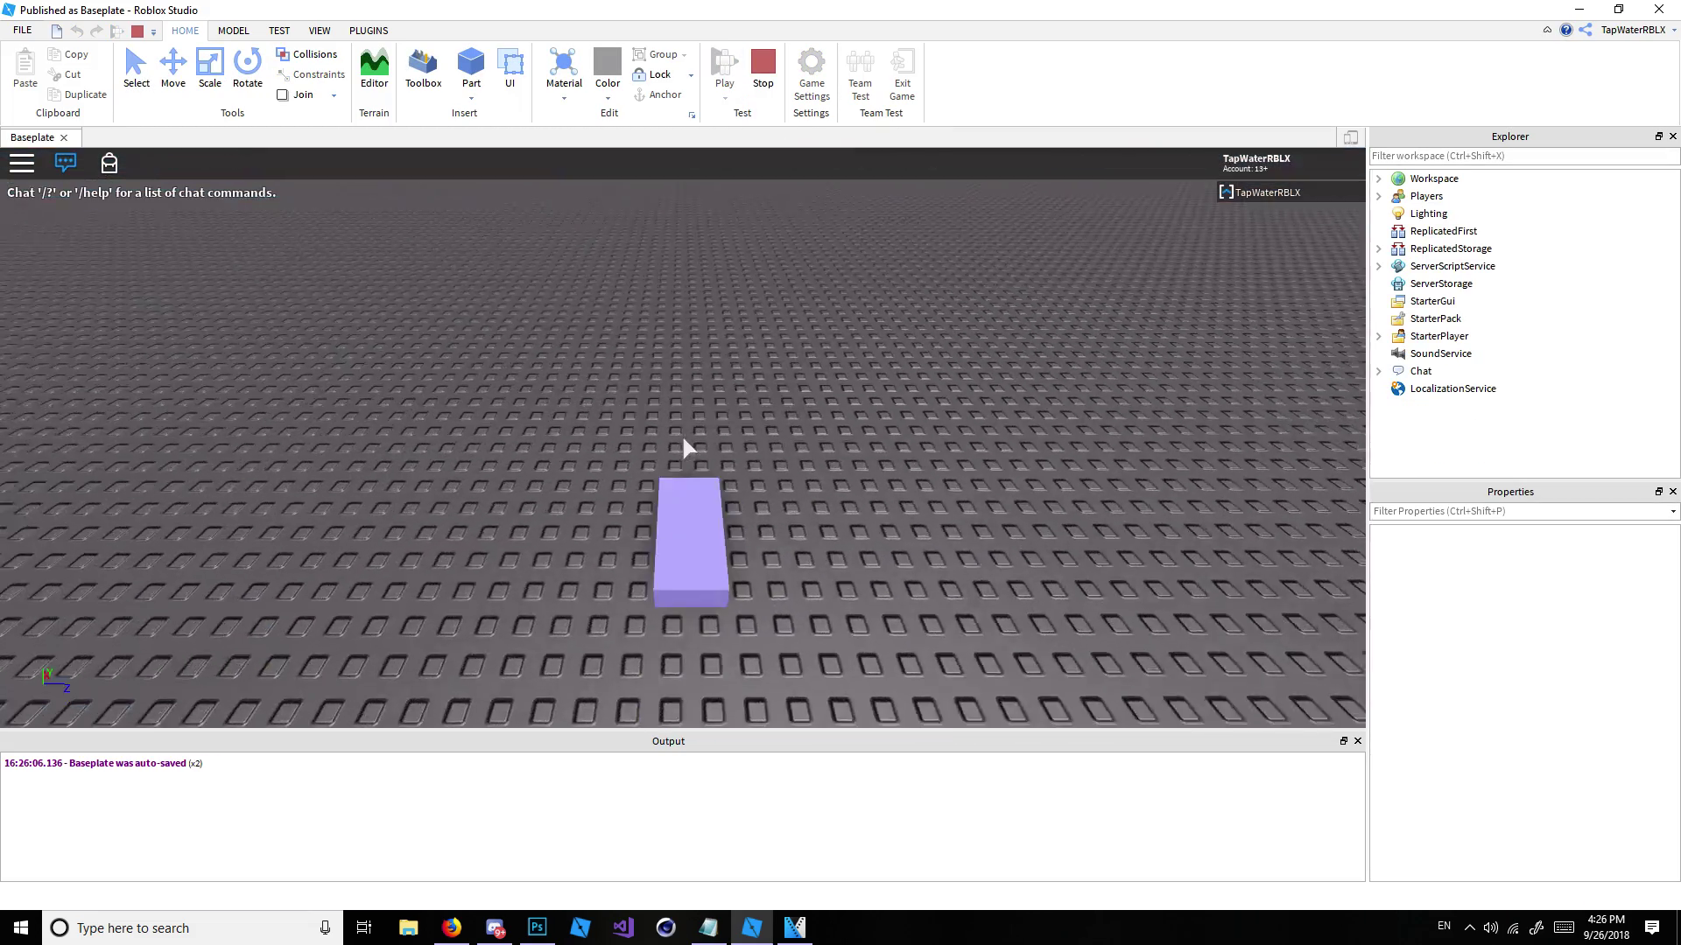
key(w)
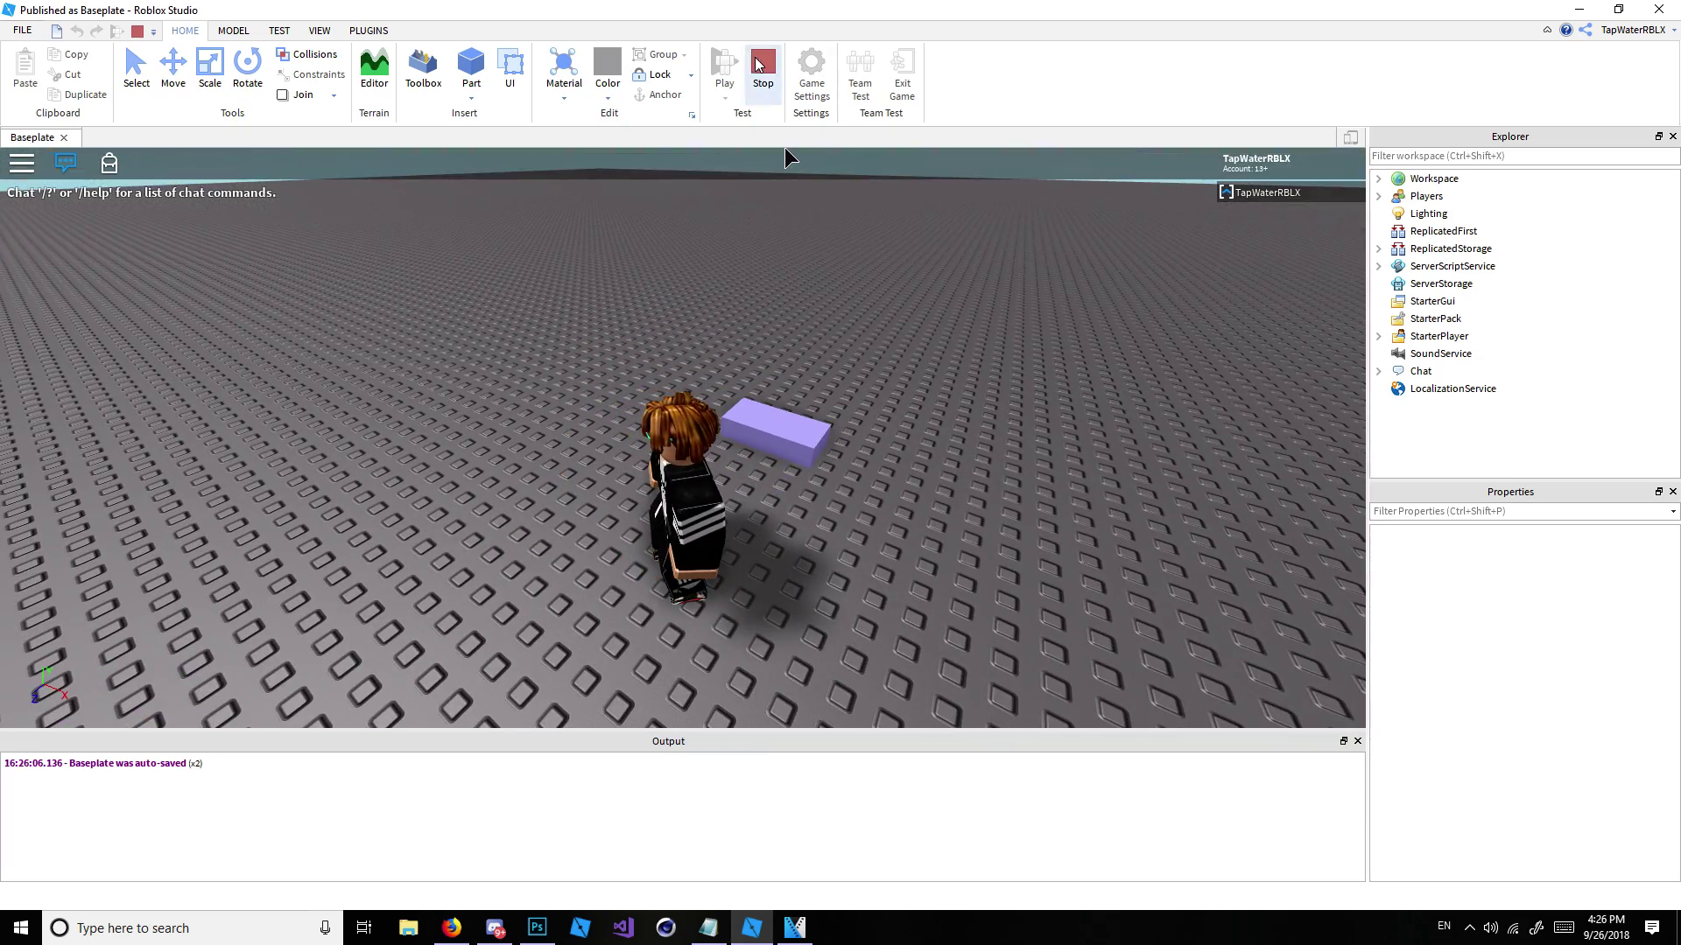
click(762, 70)
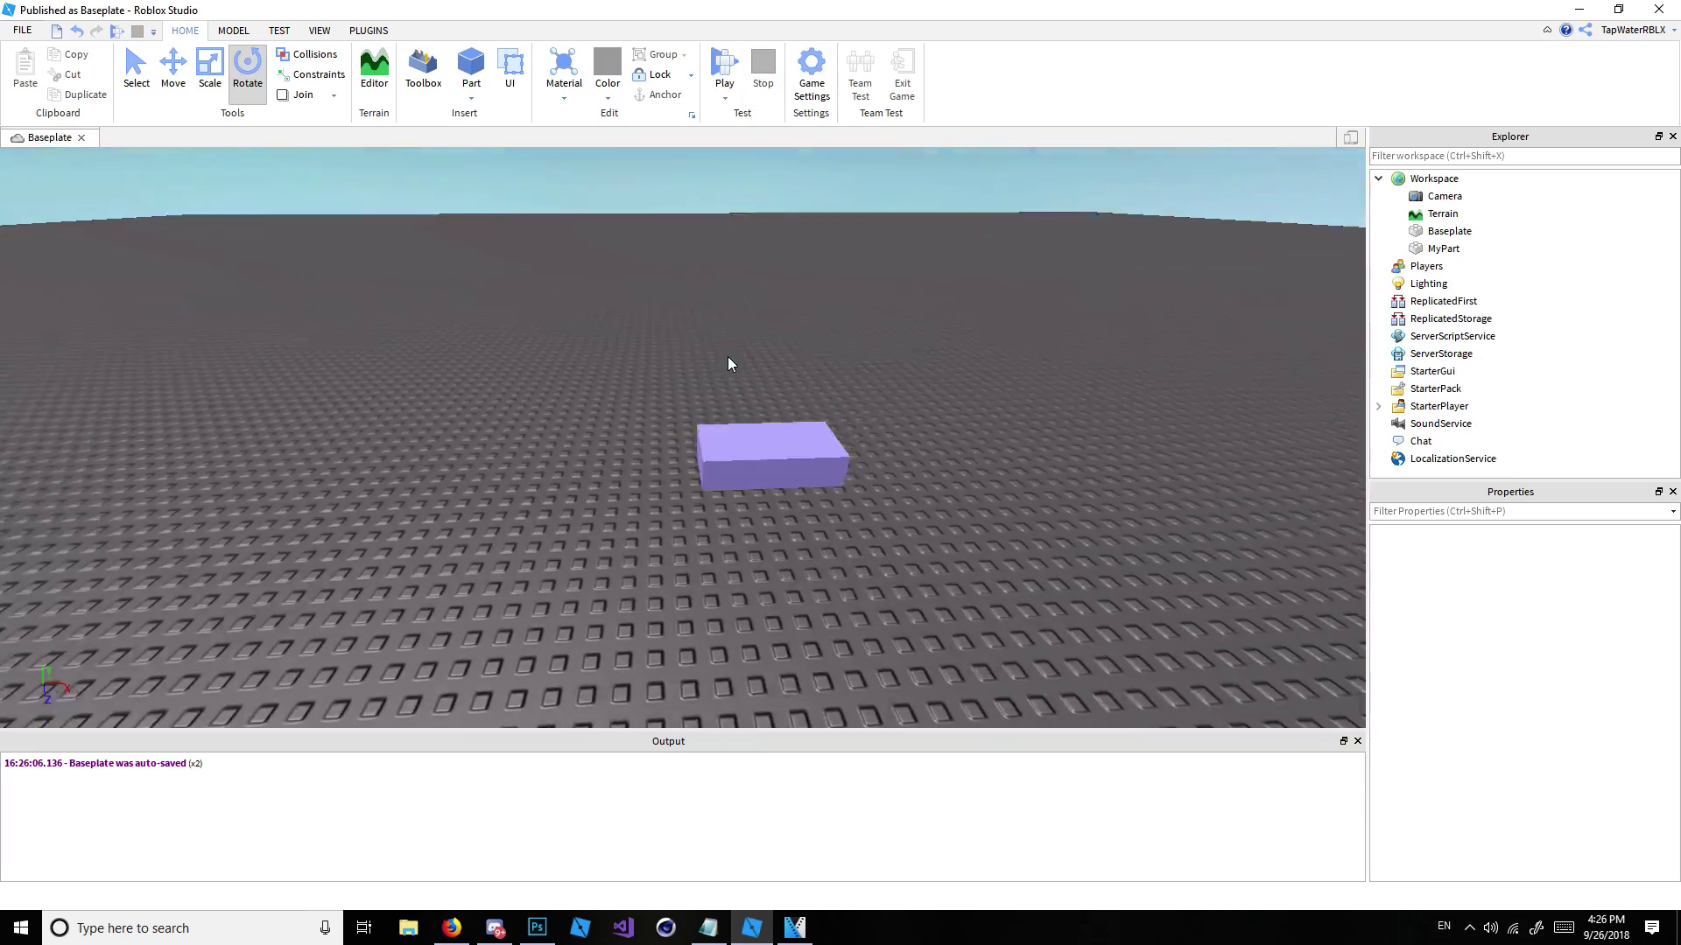
right_drag(727, 356, 728, 355)
key(w)
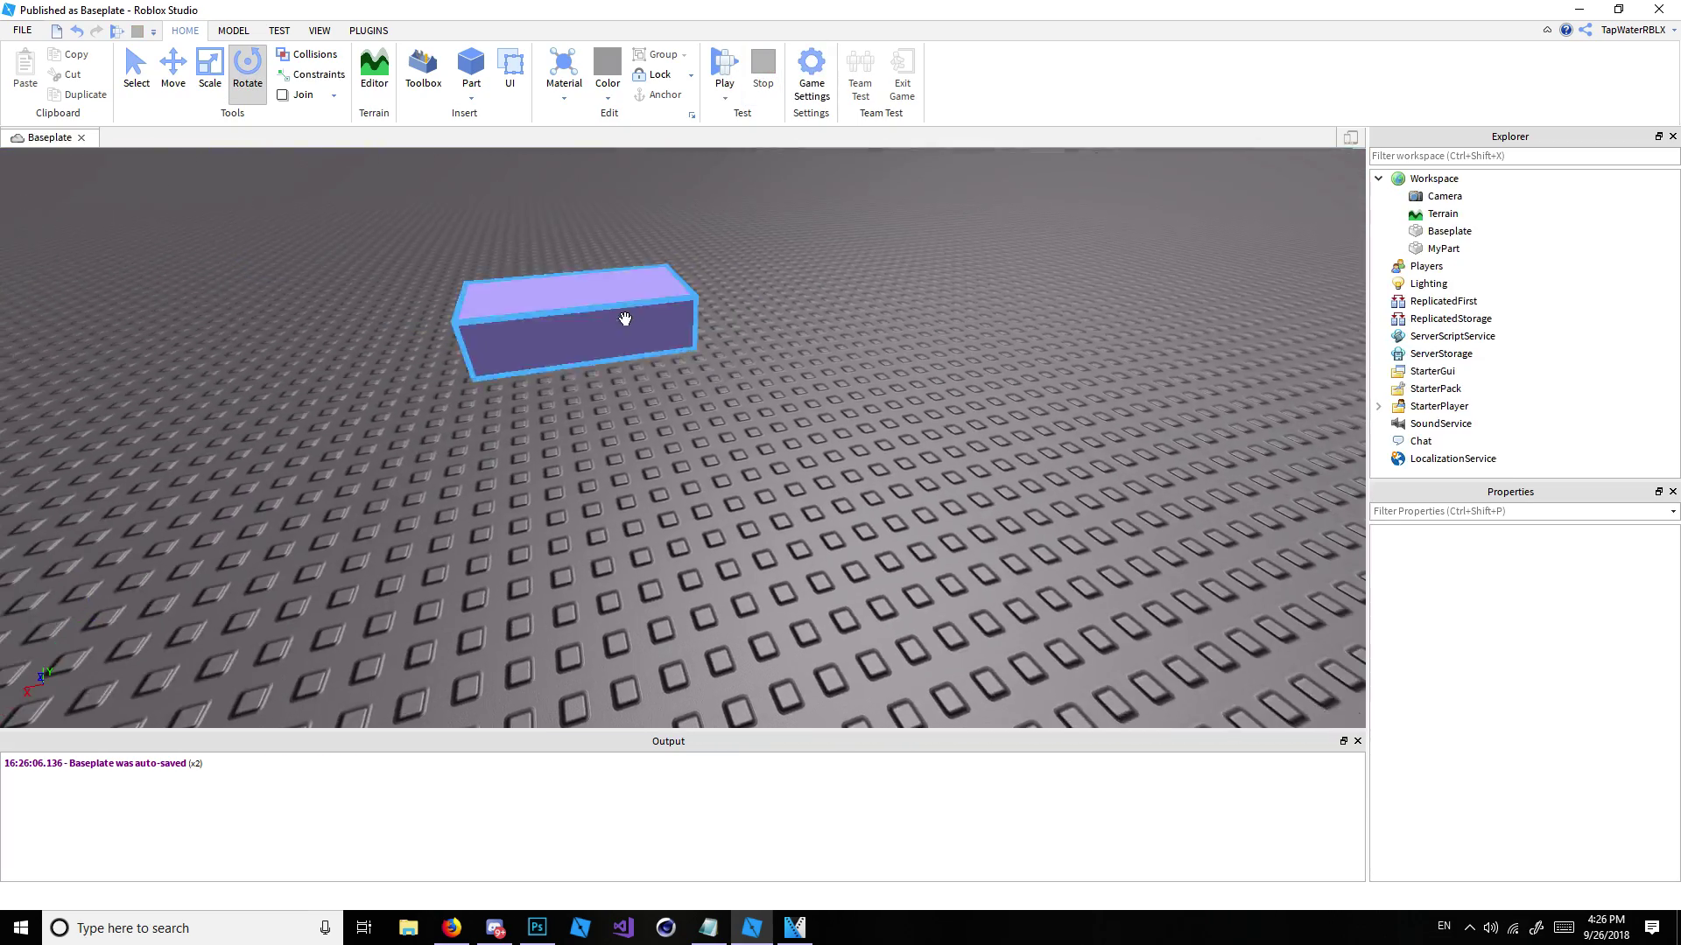
click(624, 319)
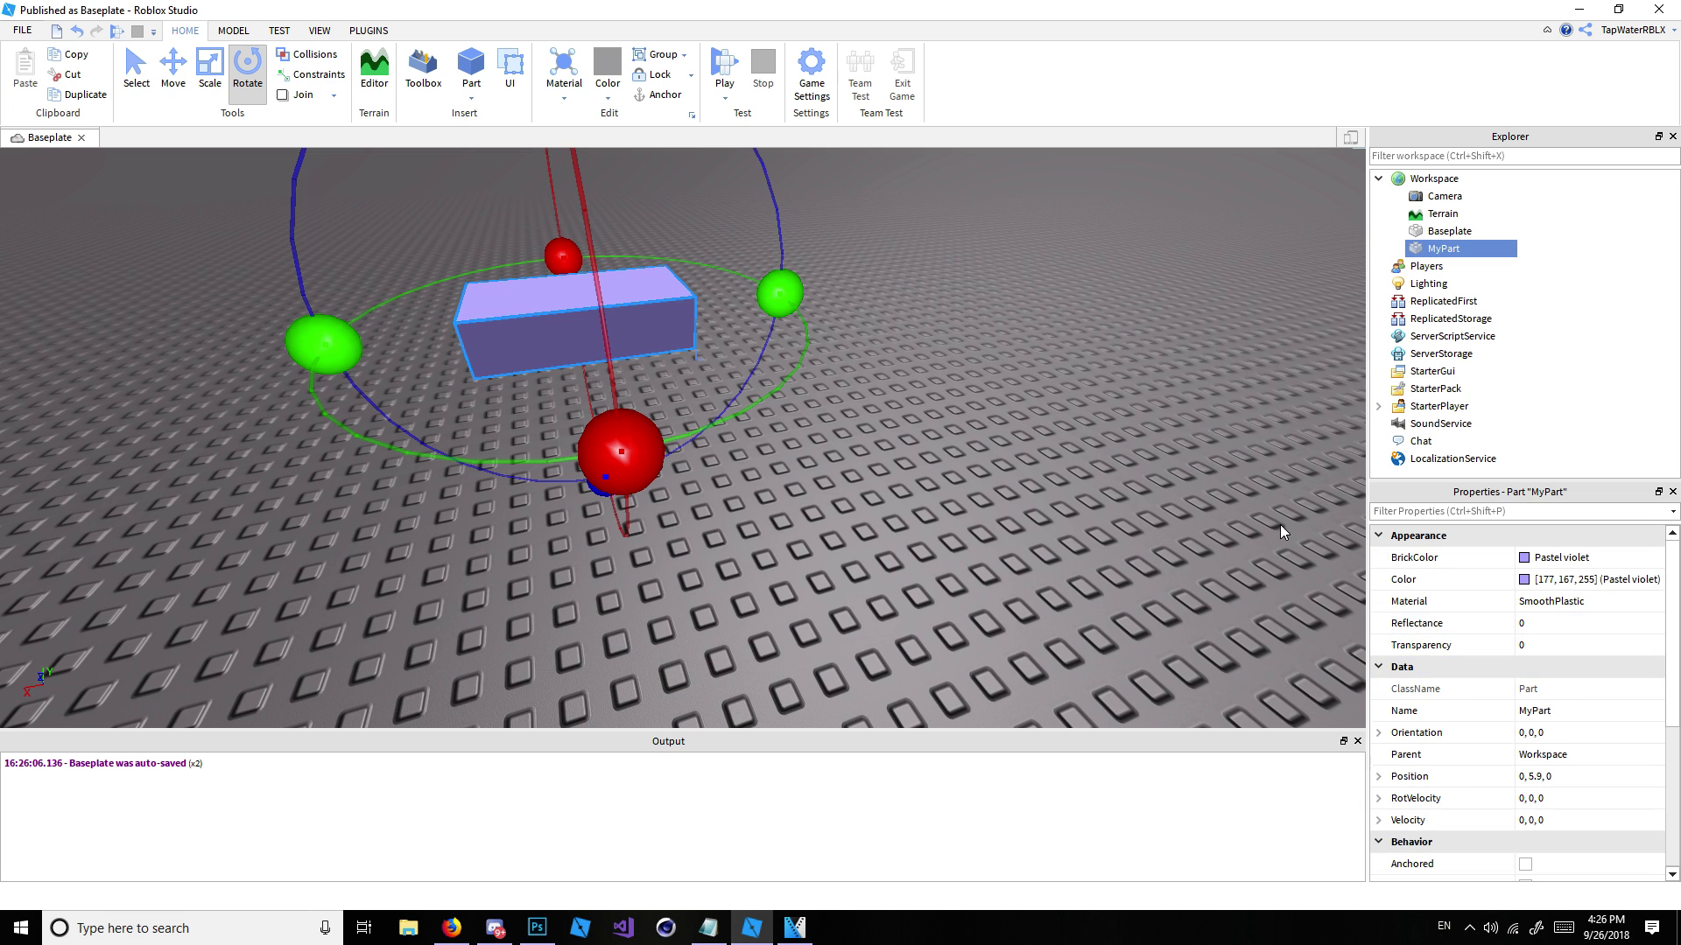
right_drag(1065, 402, 1077, 392)
click(926, 352)
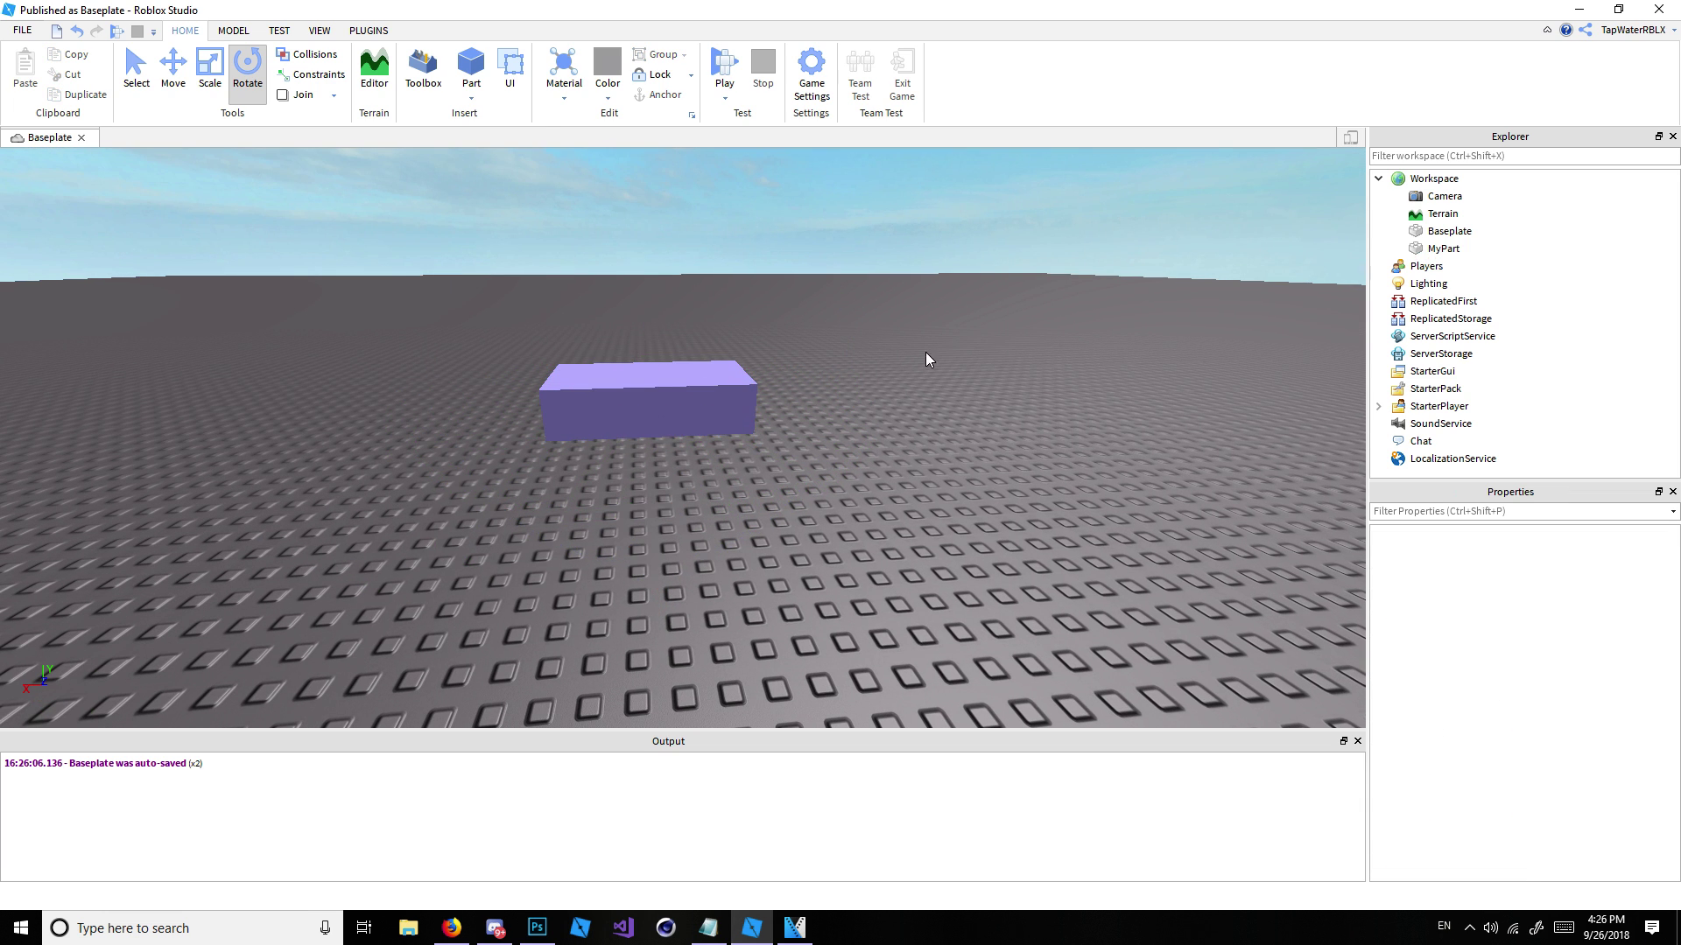
click(720, 365)
click(859, 361)
scroll(802, 407, up, 5)
right_drag(801, 407, 751, 413)
click(743, 436)
click(874, 254)
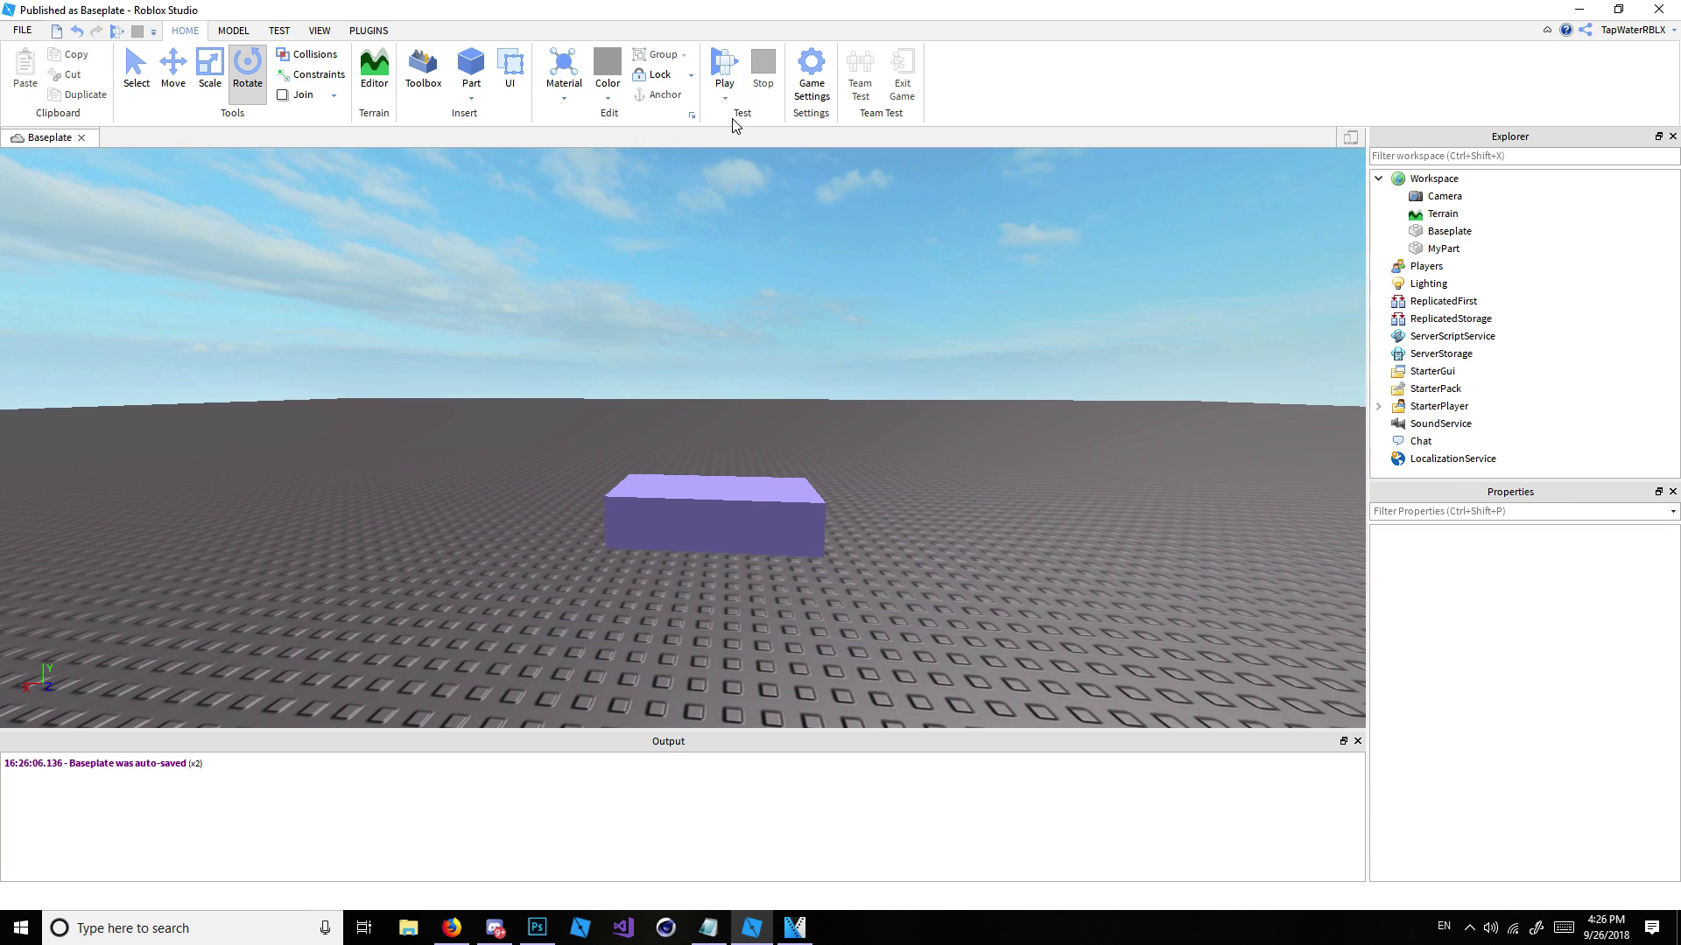
Step: Turn on the Anchored property of MyPart and deselect the part
click(755, 490)
scroll(1598, 688, down, 3)
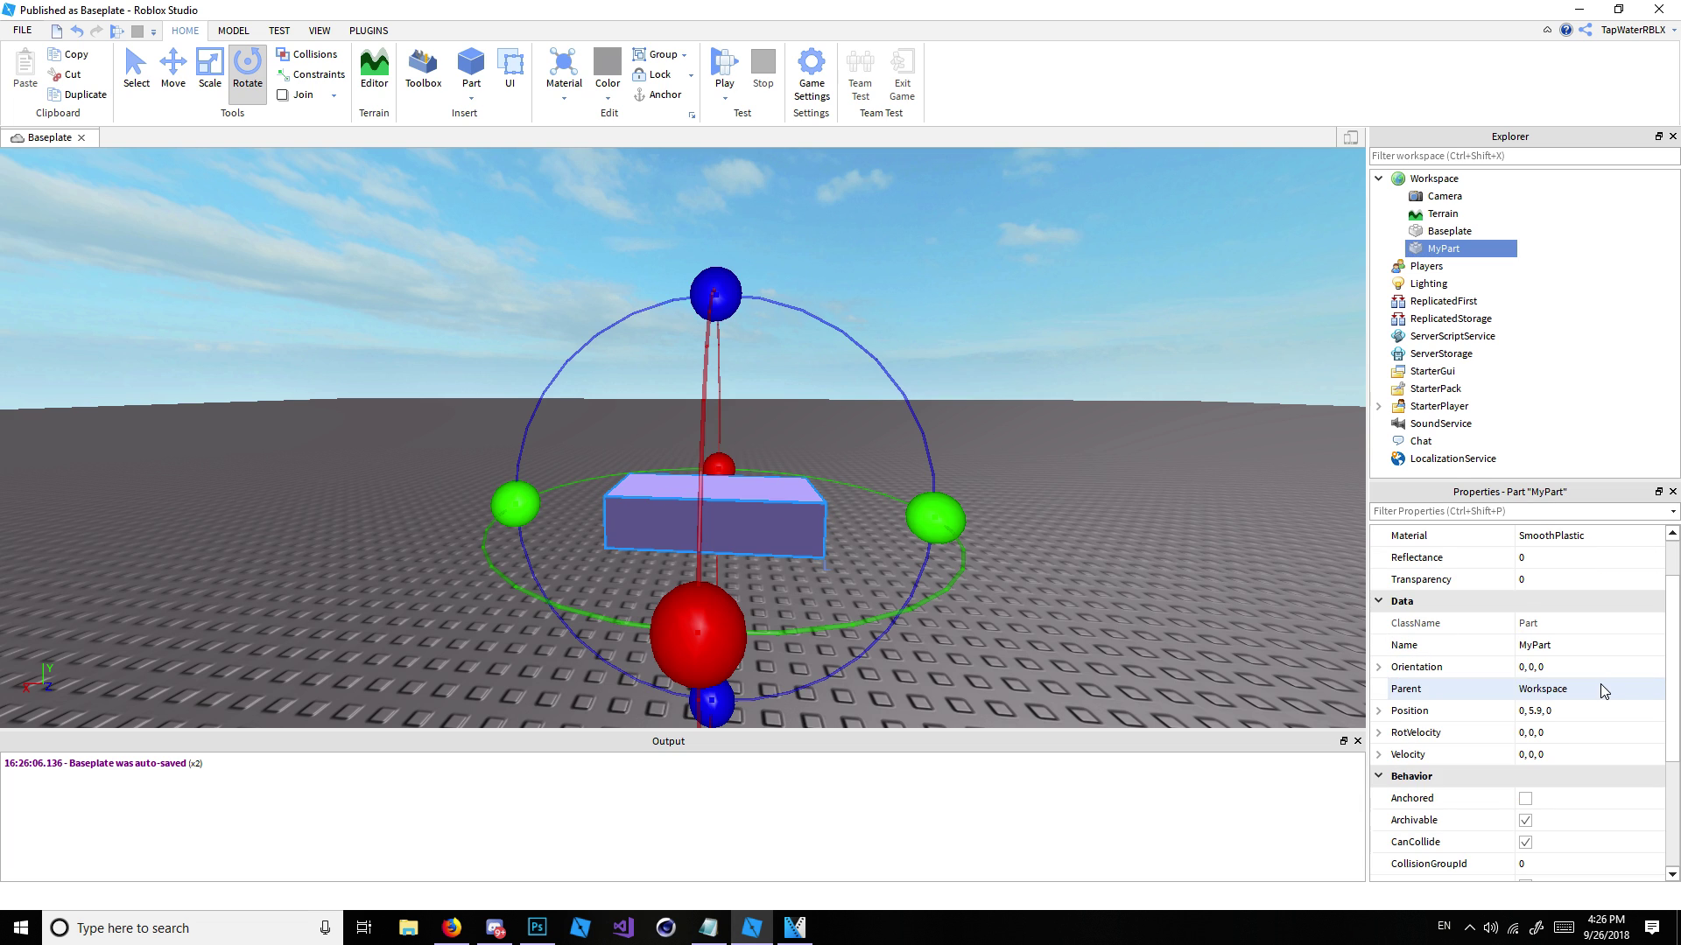
click(1527, 668)
click(1085, 469)
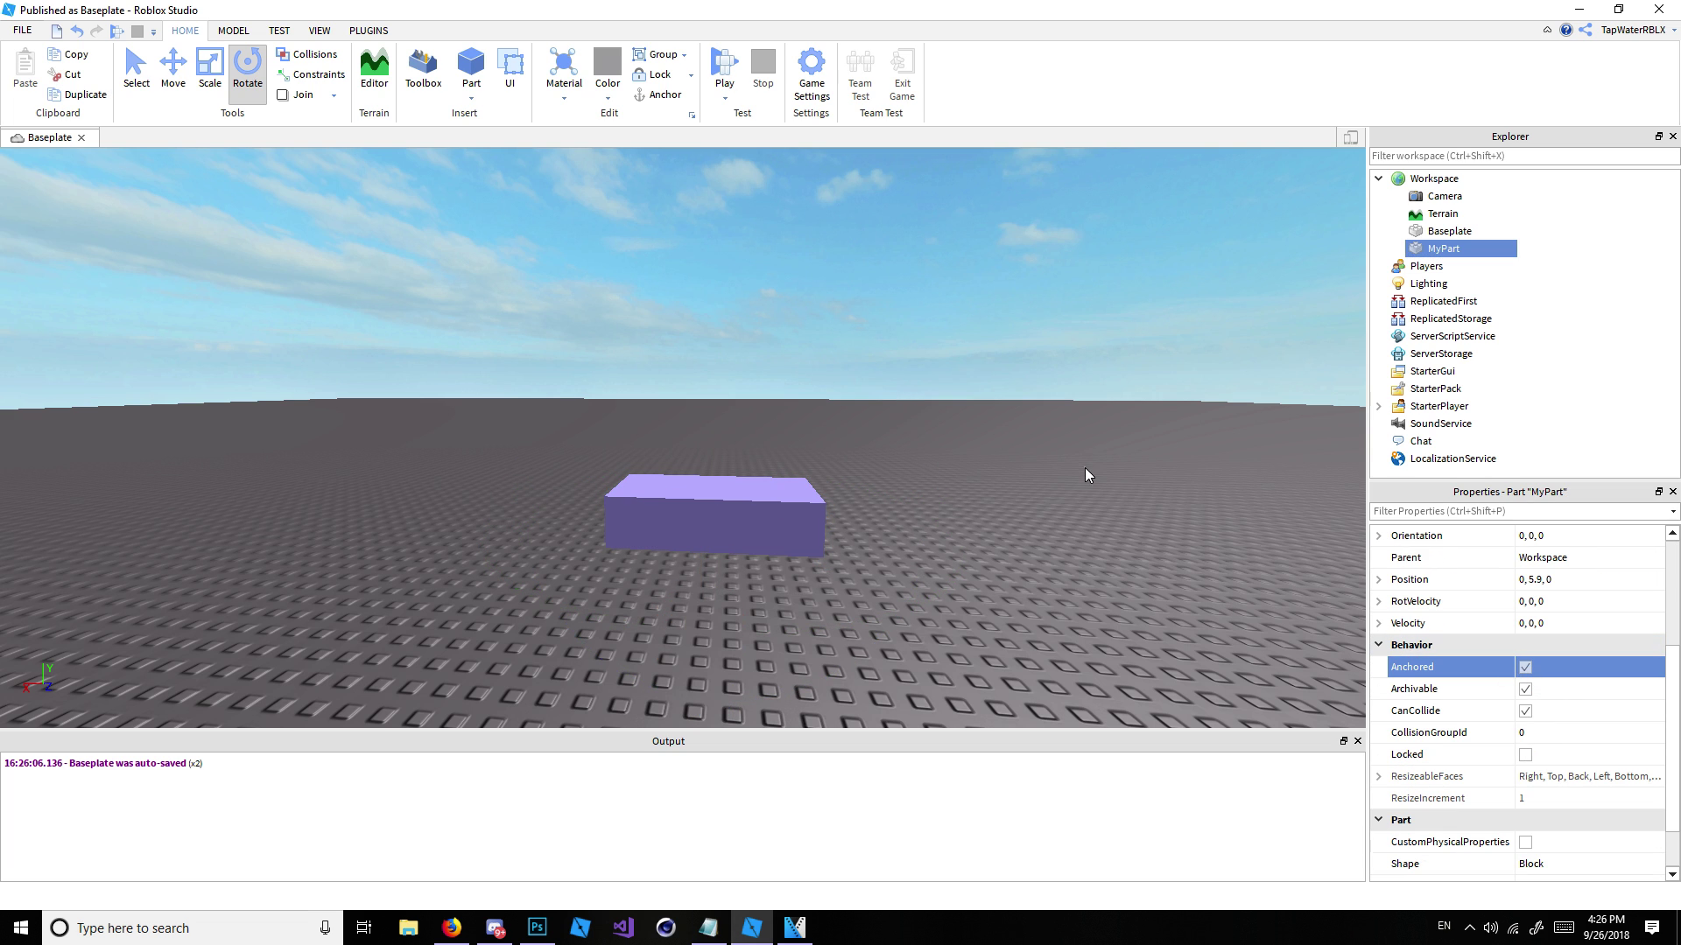
Step: Play-test the place by walking to the anchored part and jumping onto it with the character, and stop the test
click(723, 62)
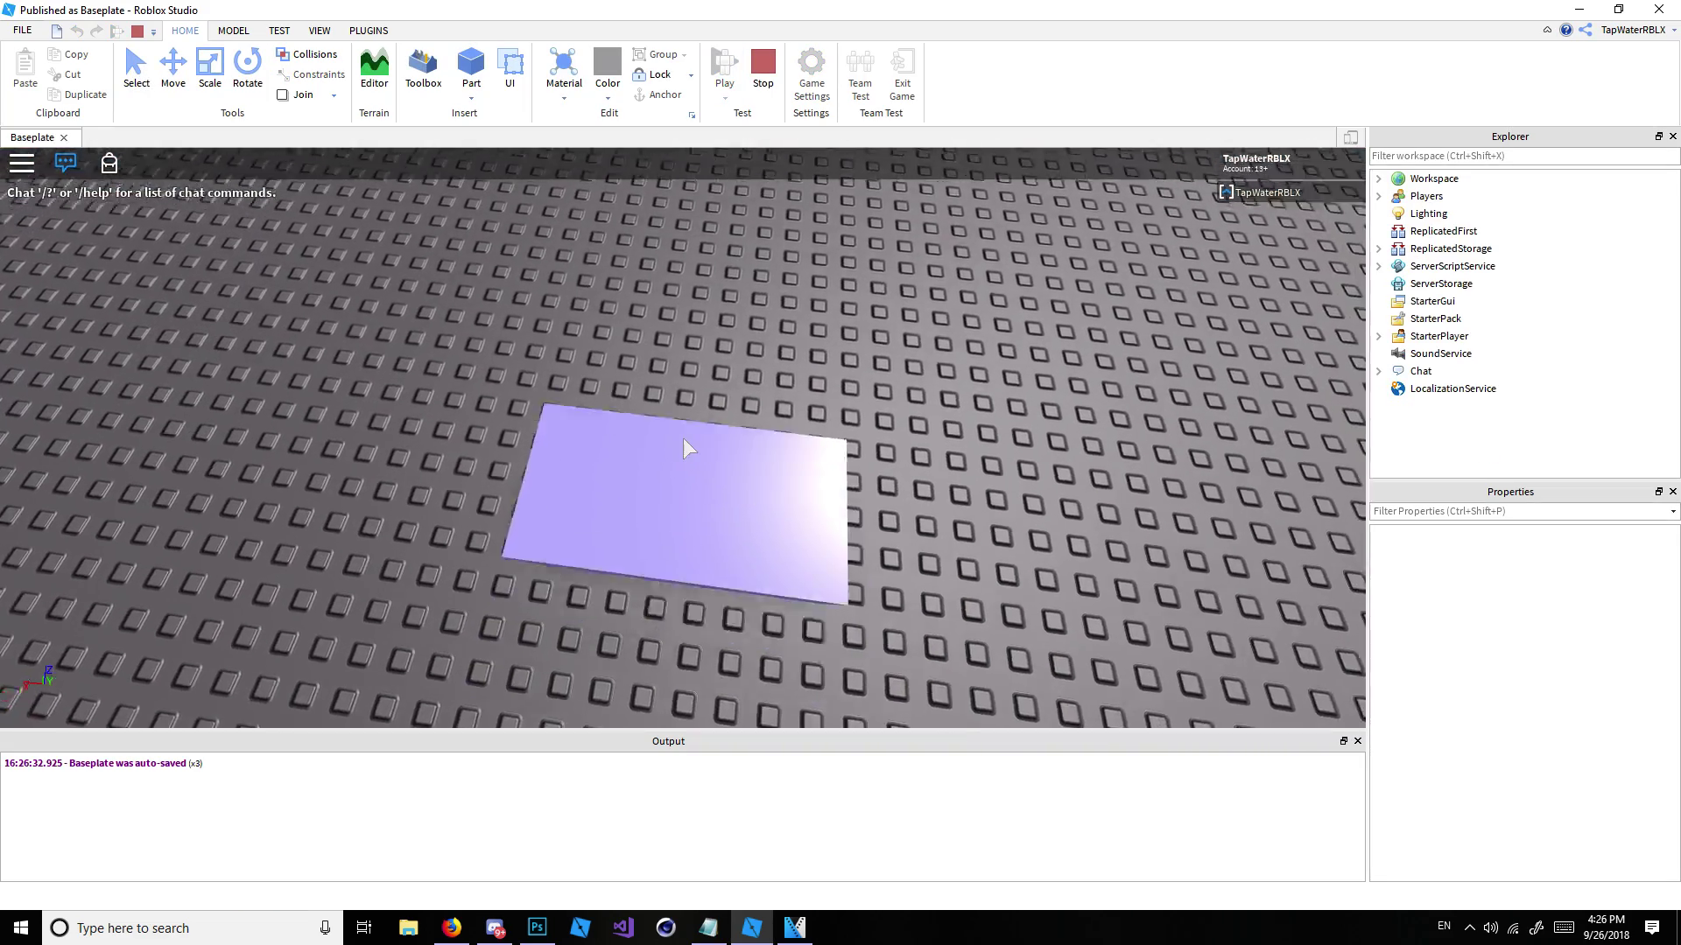
scroll(683, 437, down, 3)
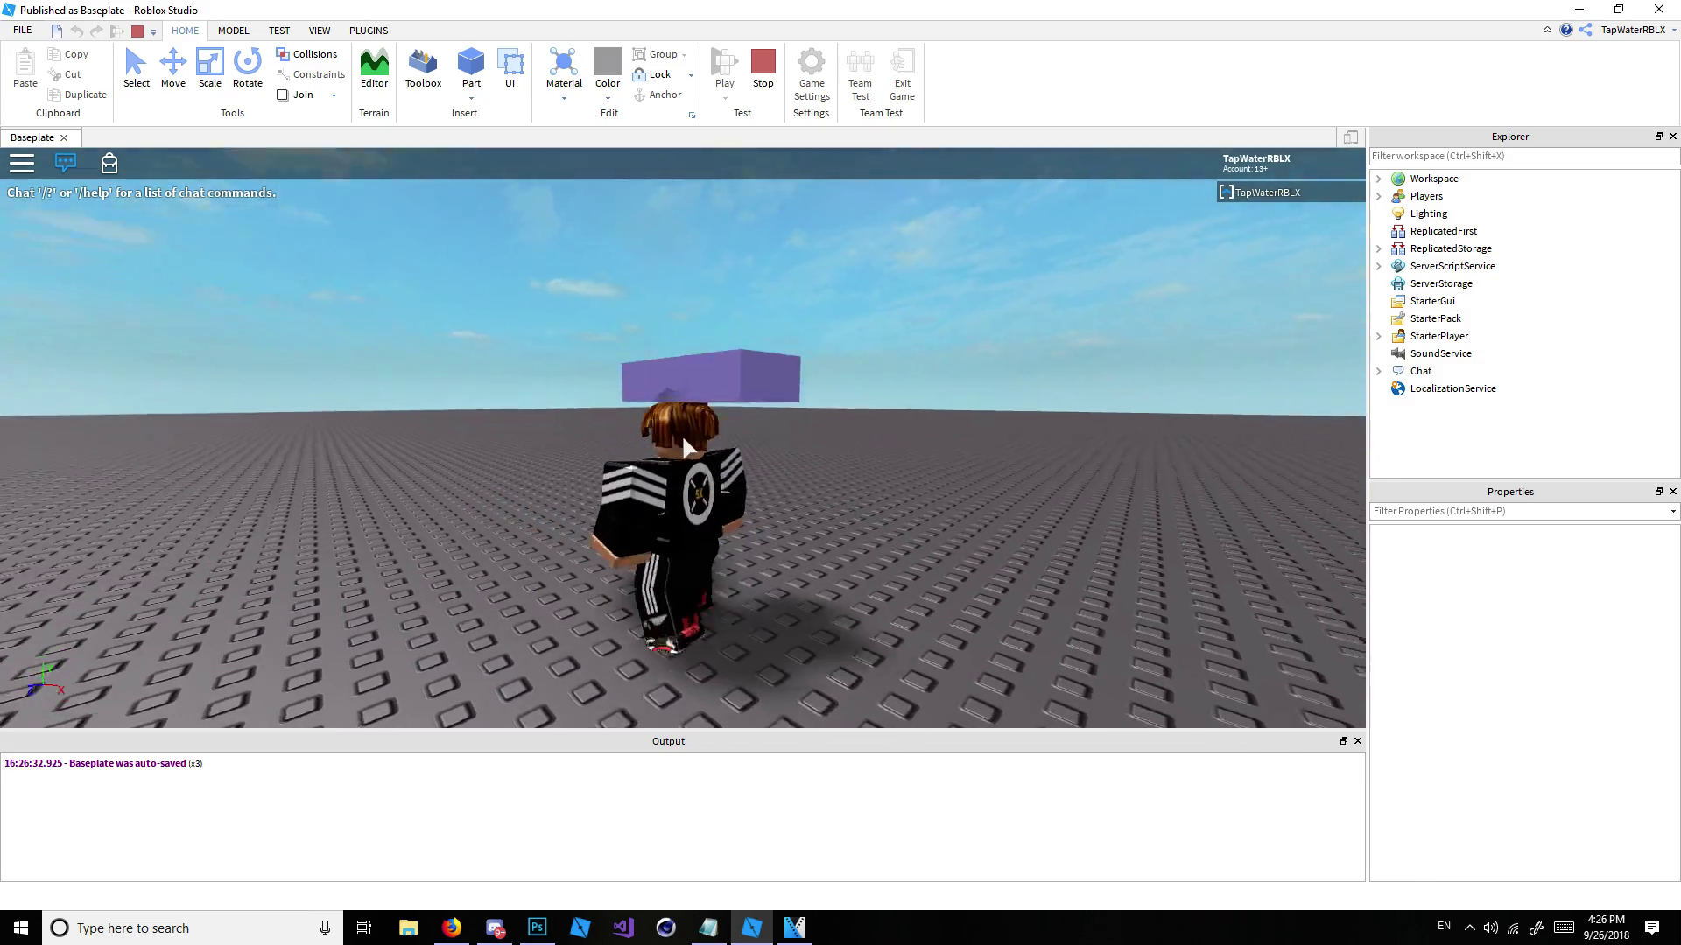
key(w)
key(space)
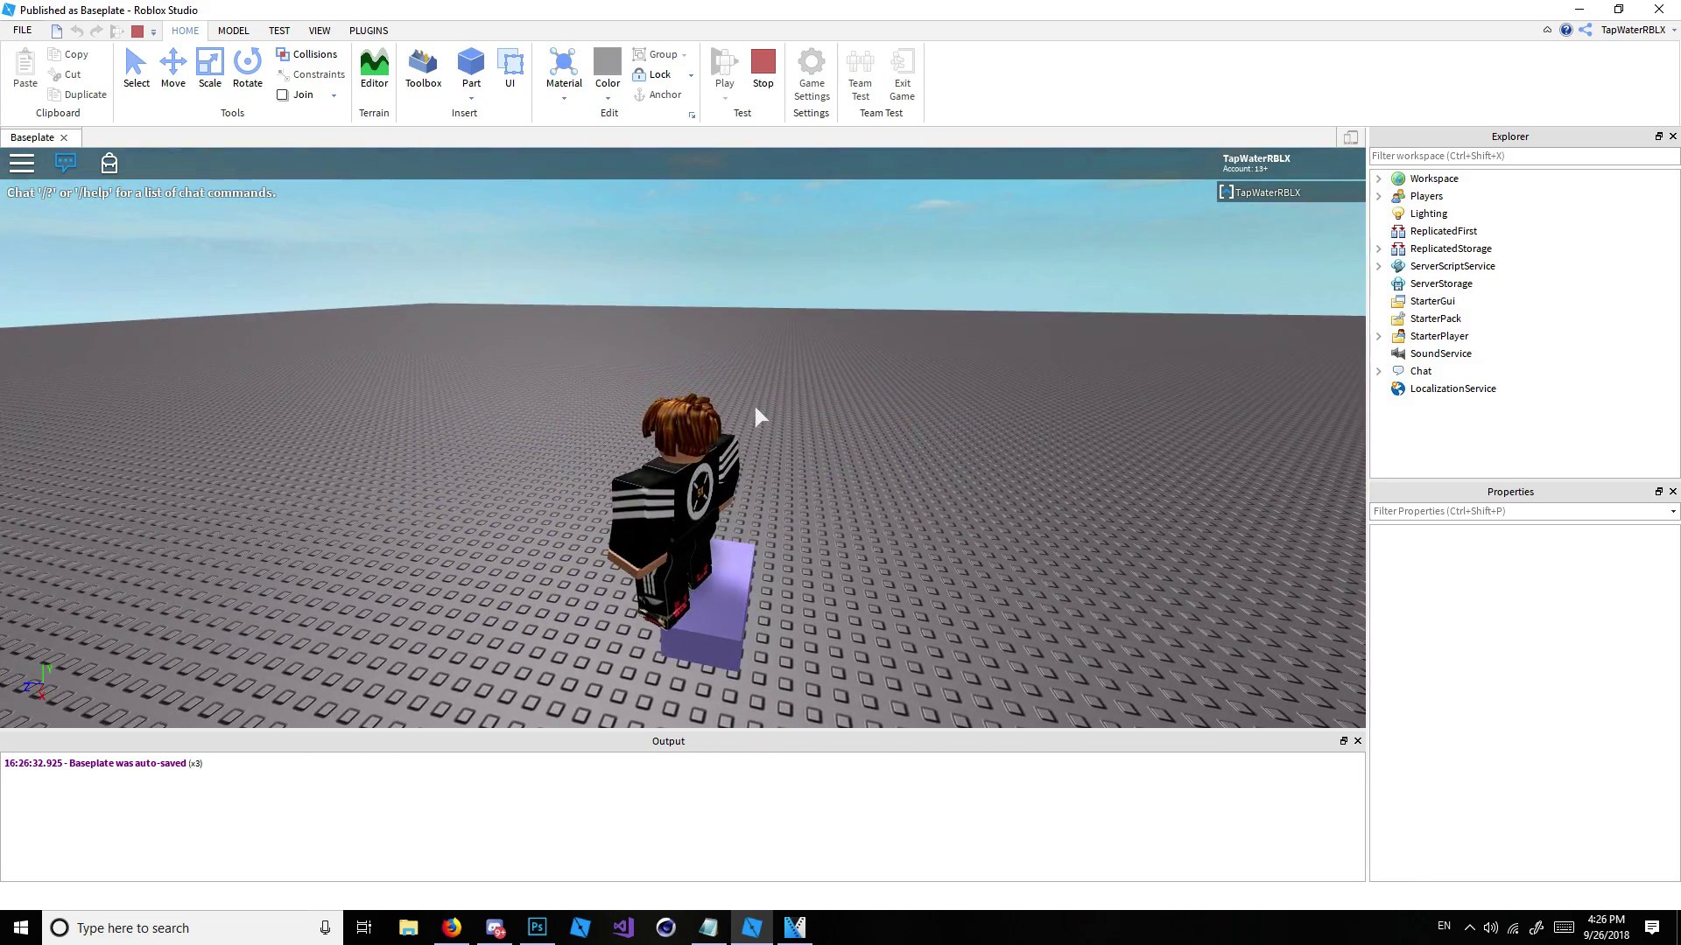
key(w)
right_drag(754, 403, 806, 403)
key(d)
key(space)
key(d)
key(space)
key(a)
click(762, 85)
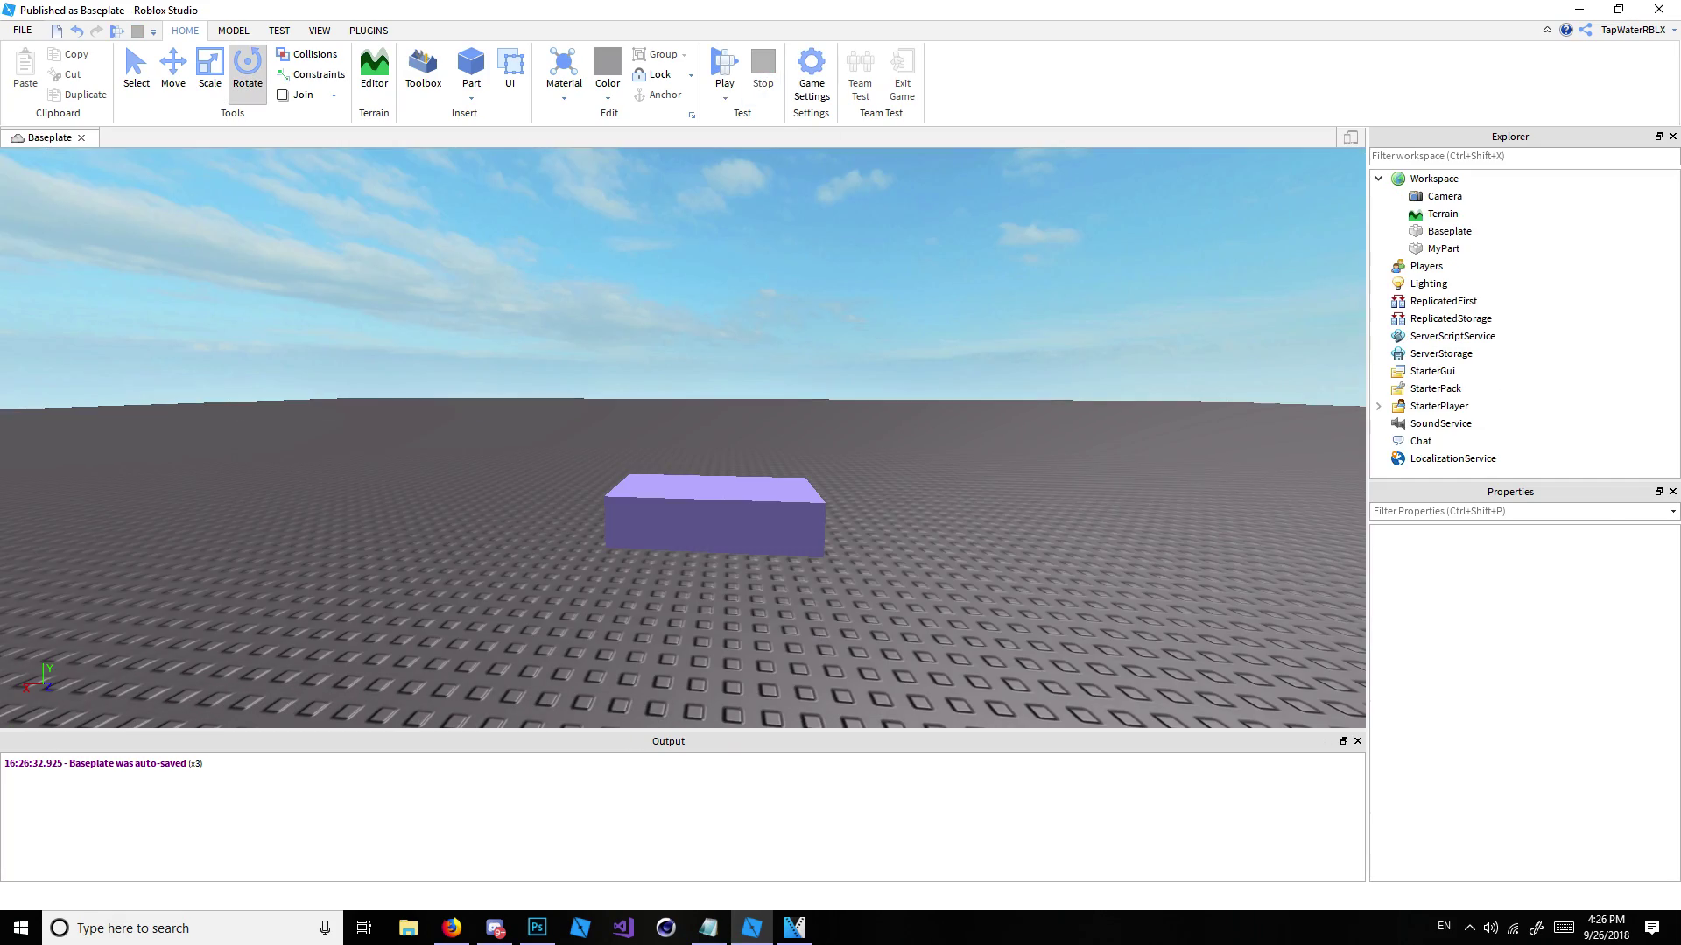
Step: Move MyPart straight down to a Y position of about 4.1 and focus the view on it
click(758, 528)
scroll(1436, 674, down, 3)
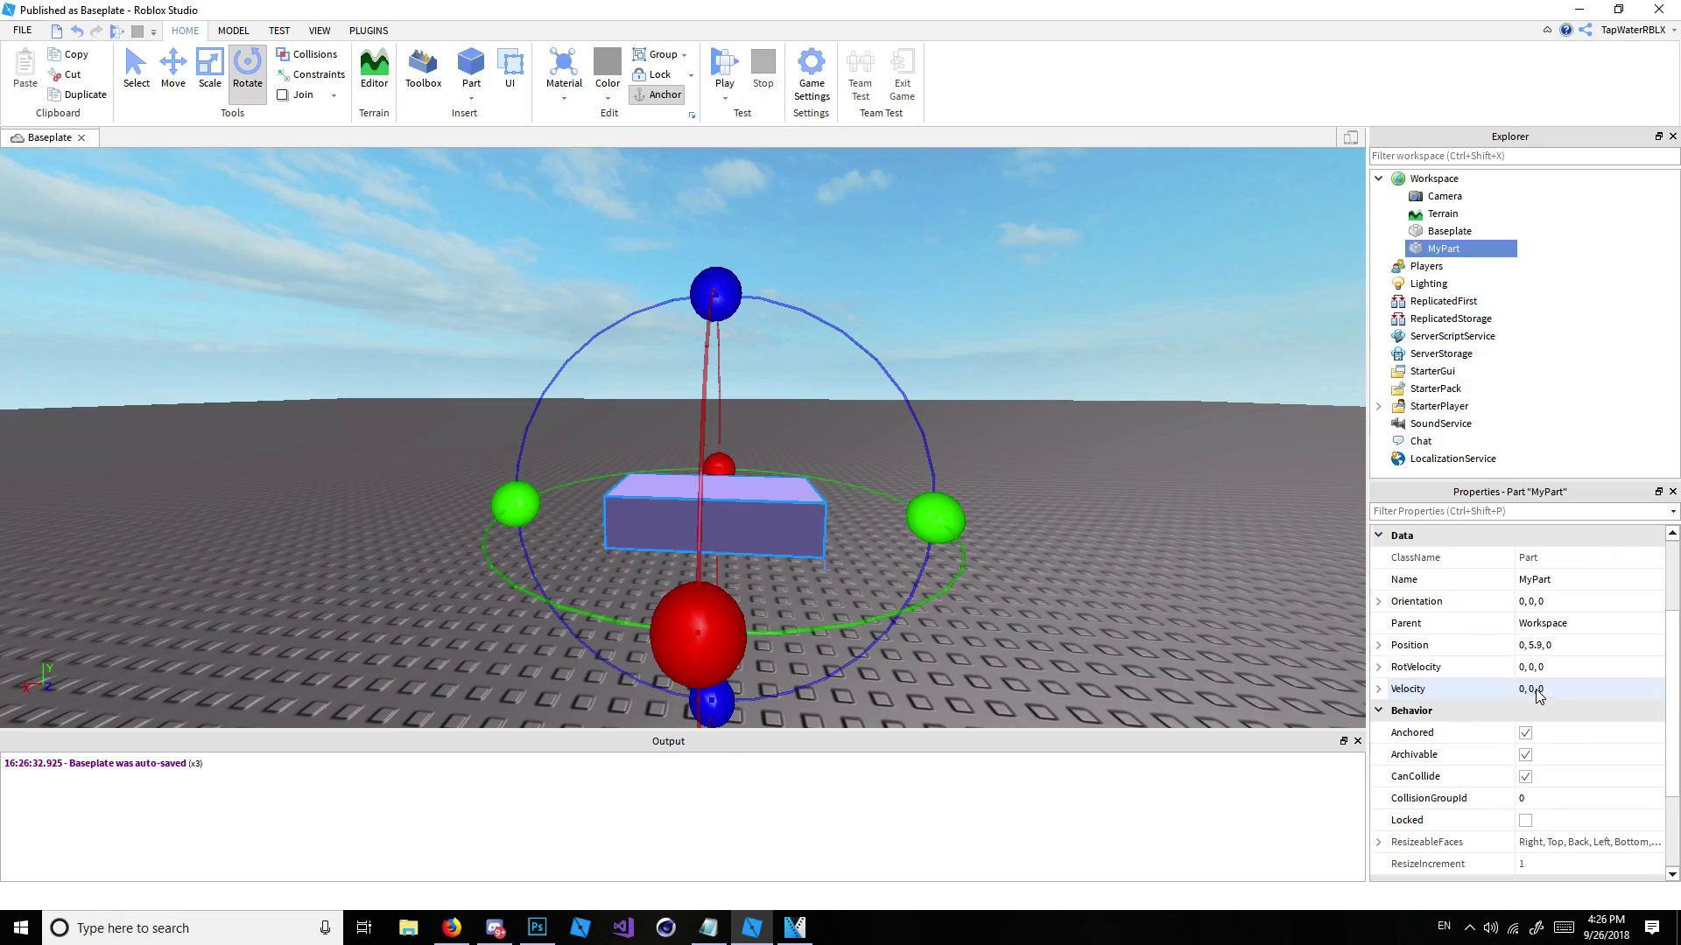
click(173, 70)
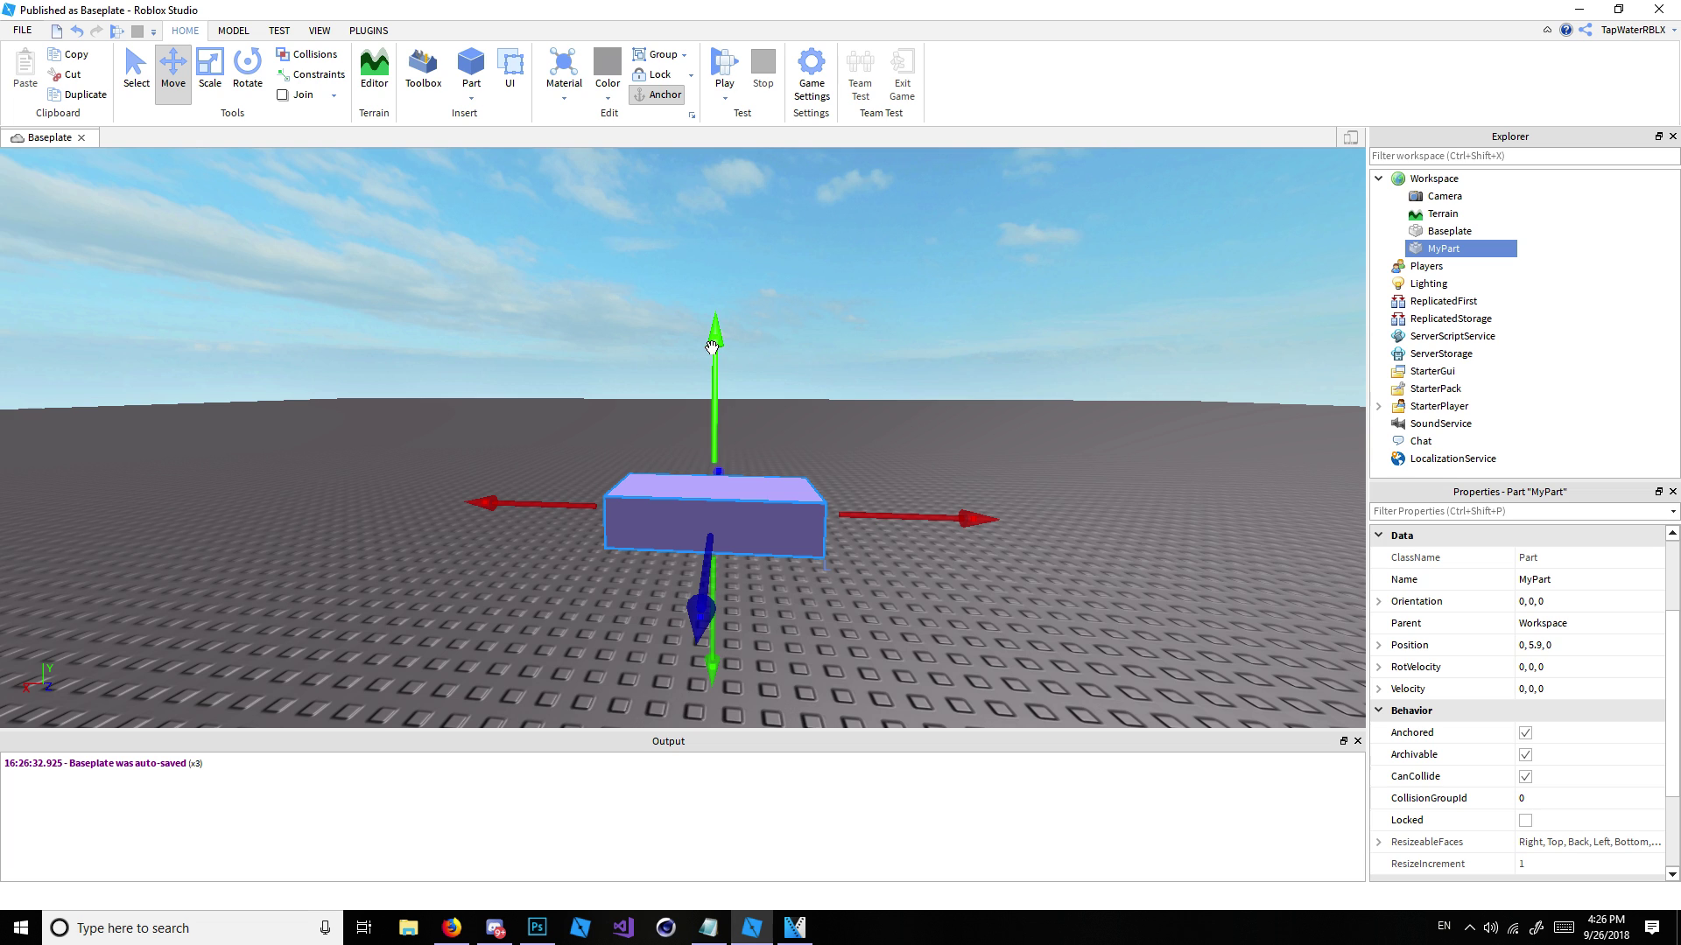
drag(712, 347, 728, 438)
key(a)
right_drag(822, 428, 821, 429)
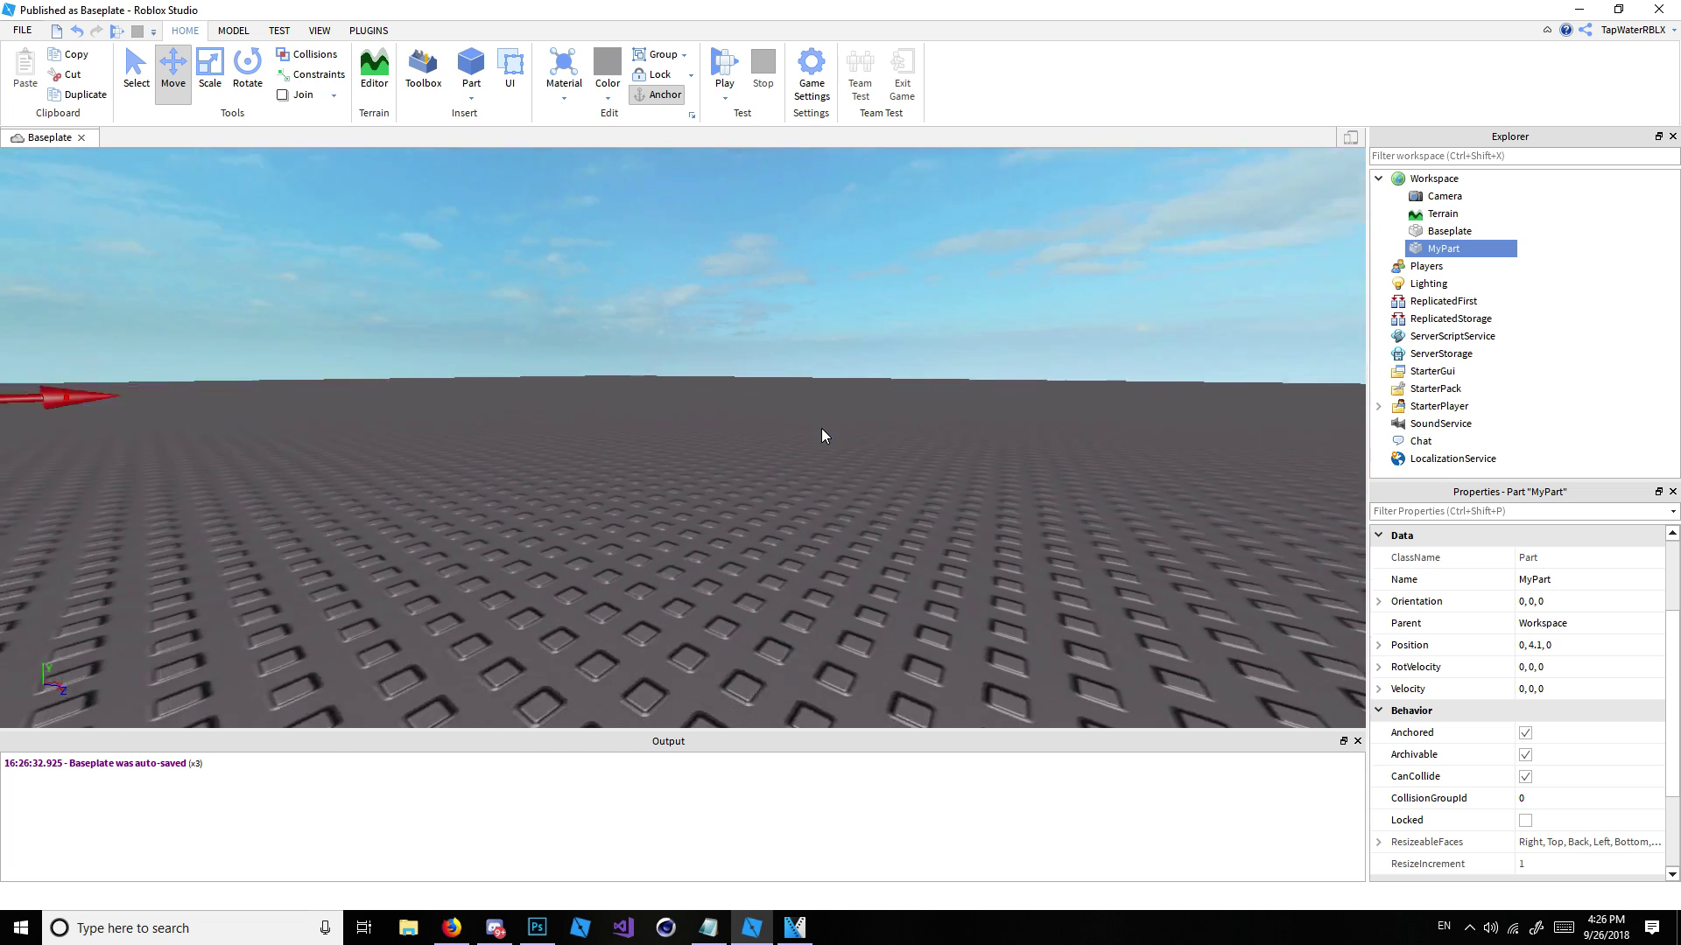
key(f)
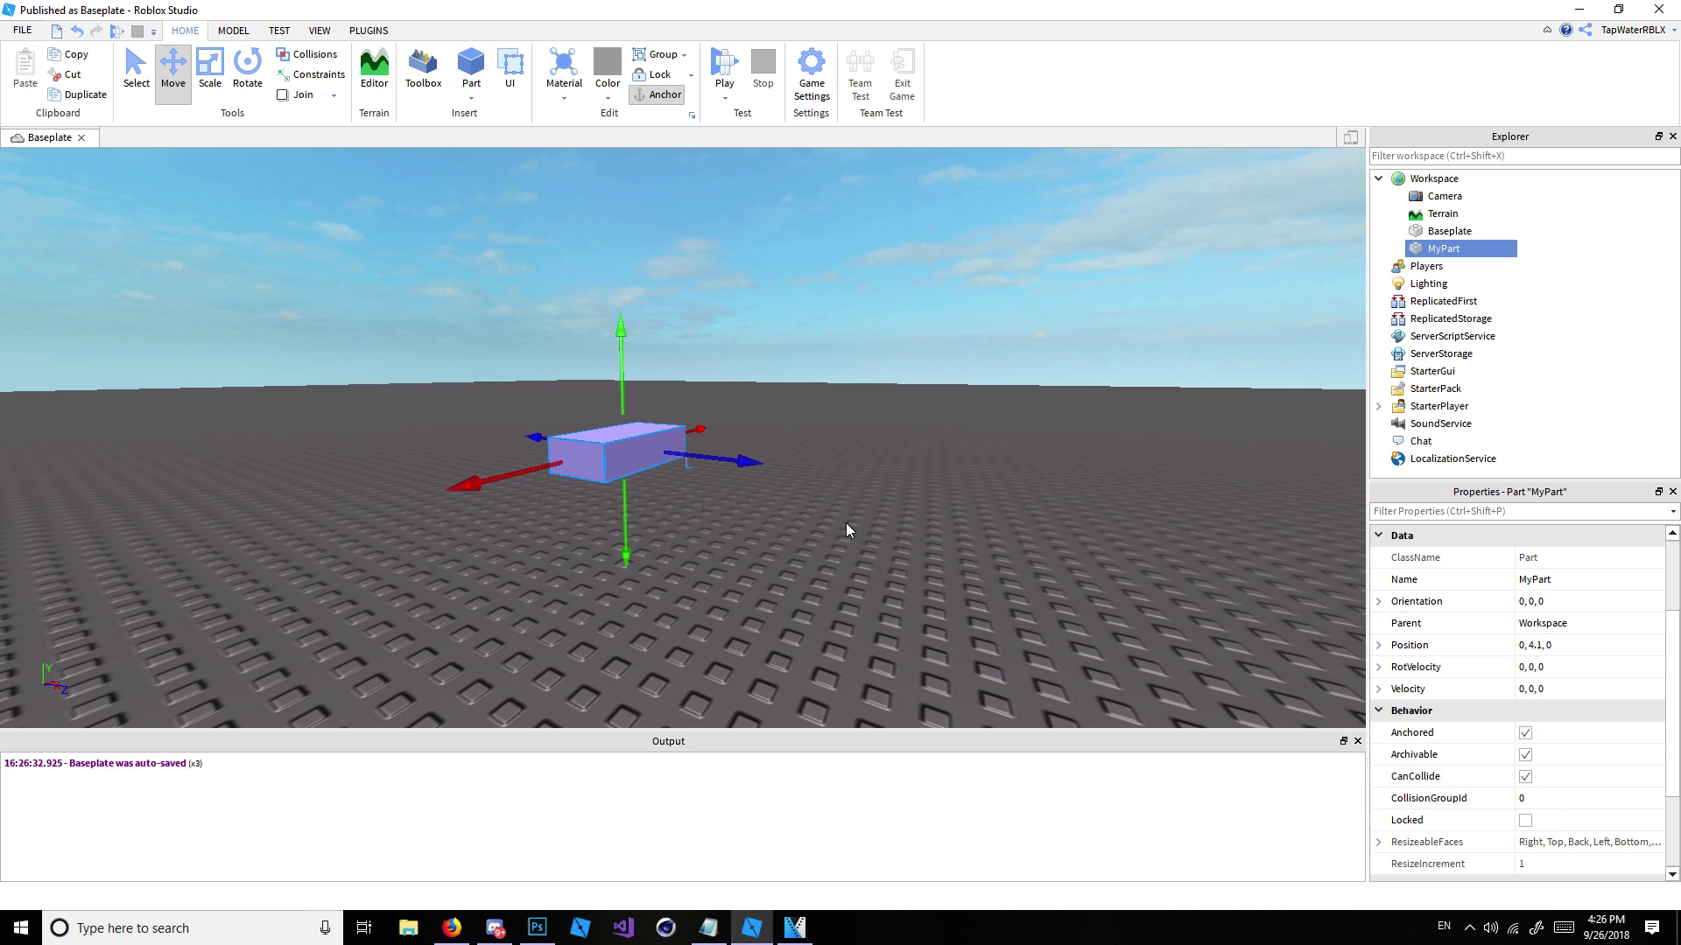
Step: Turn off the CanCollide property of MyPart
click(772, 455)
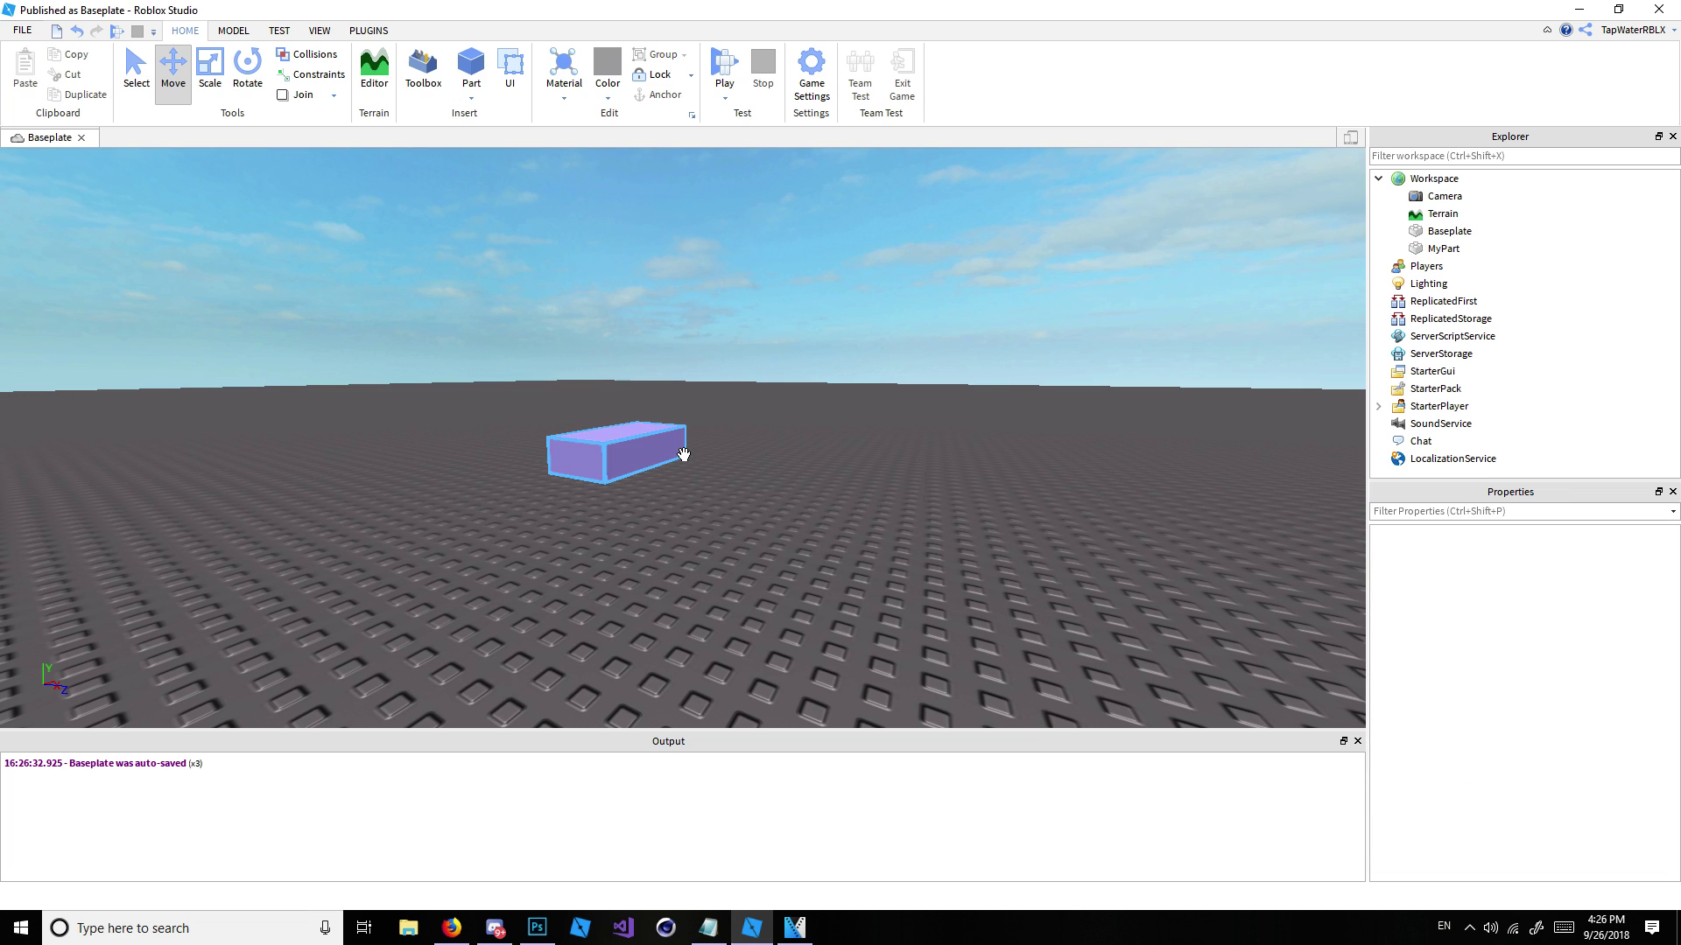
click(635, 437)
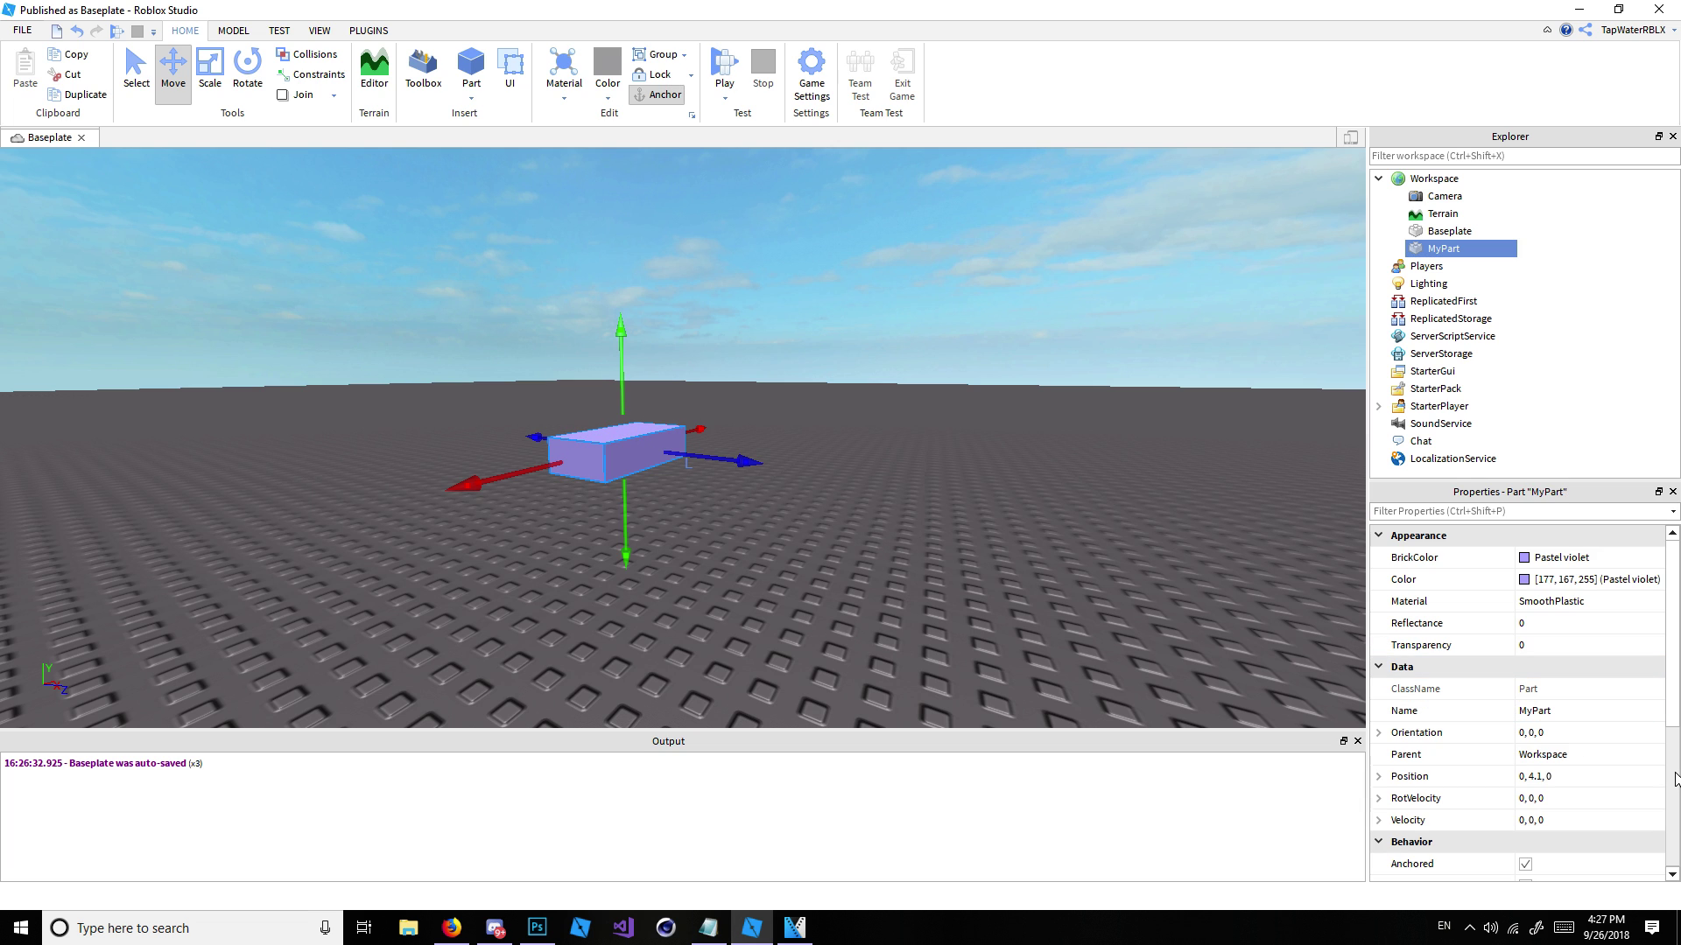
scroll(1571, 722, down, 4)
click(1526, 645)
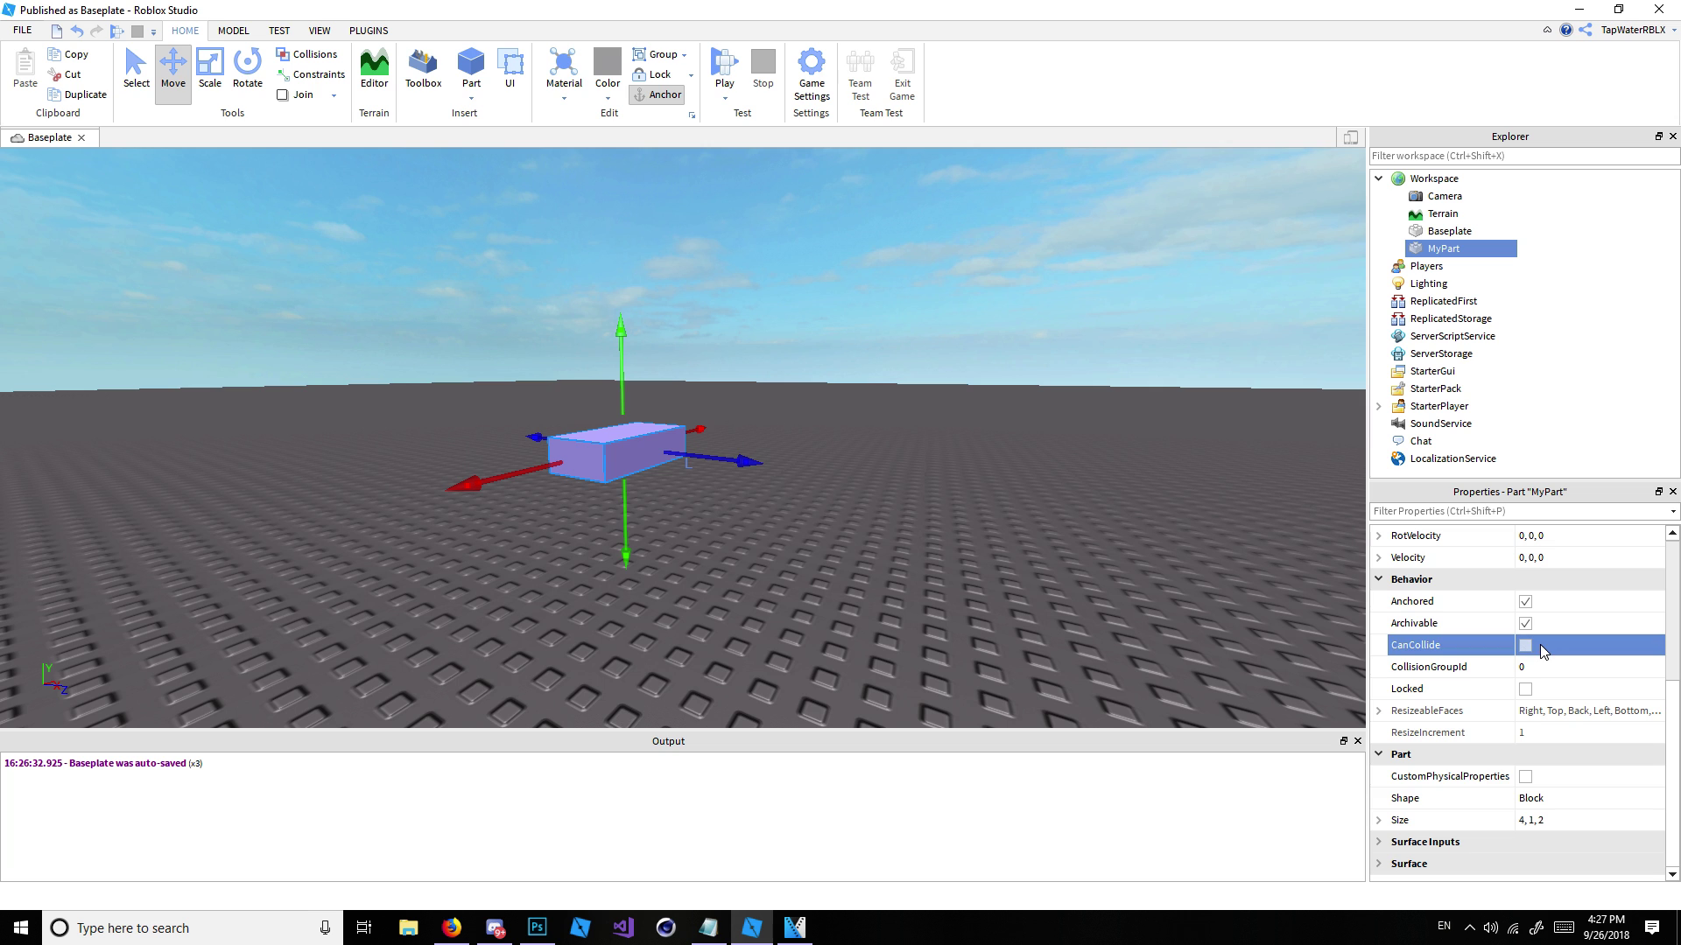
Step: Play-test the place by moving and jumping the character around the non-colliding part, and stop the test
click(727, 63)
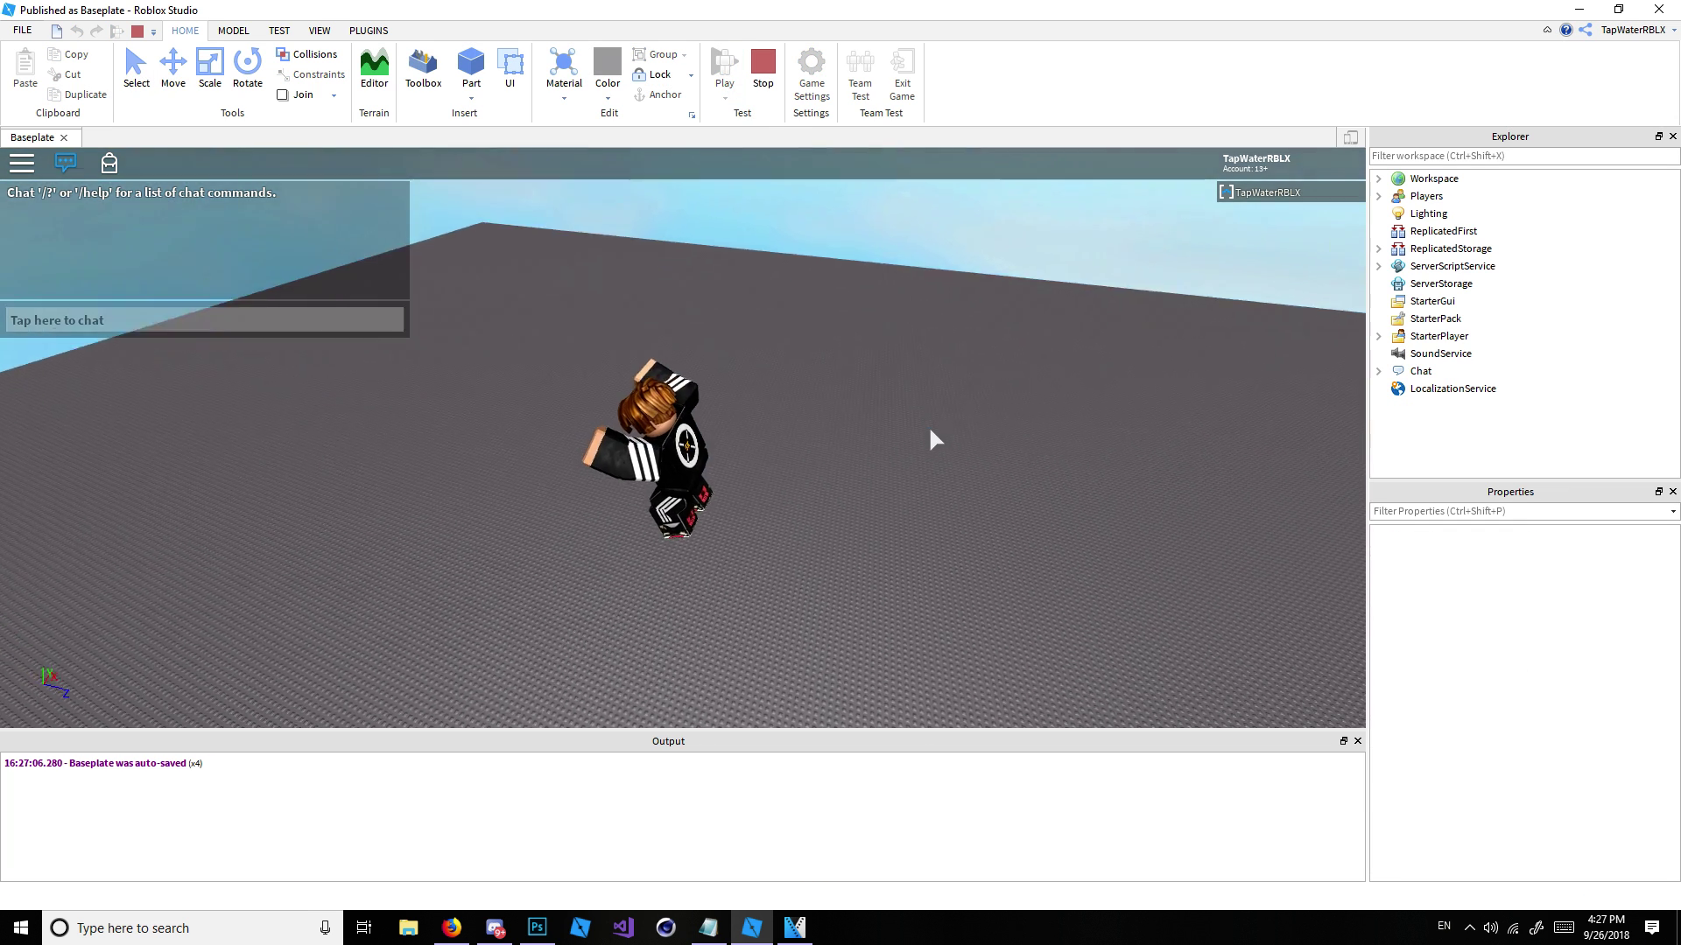
right_drag(930, 429, 932, 412)
key(a)
key(space)
key(space)
key(space)
key(s)
click(763, 74)
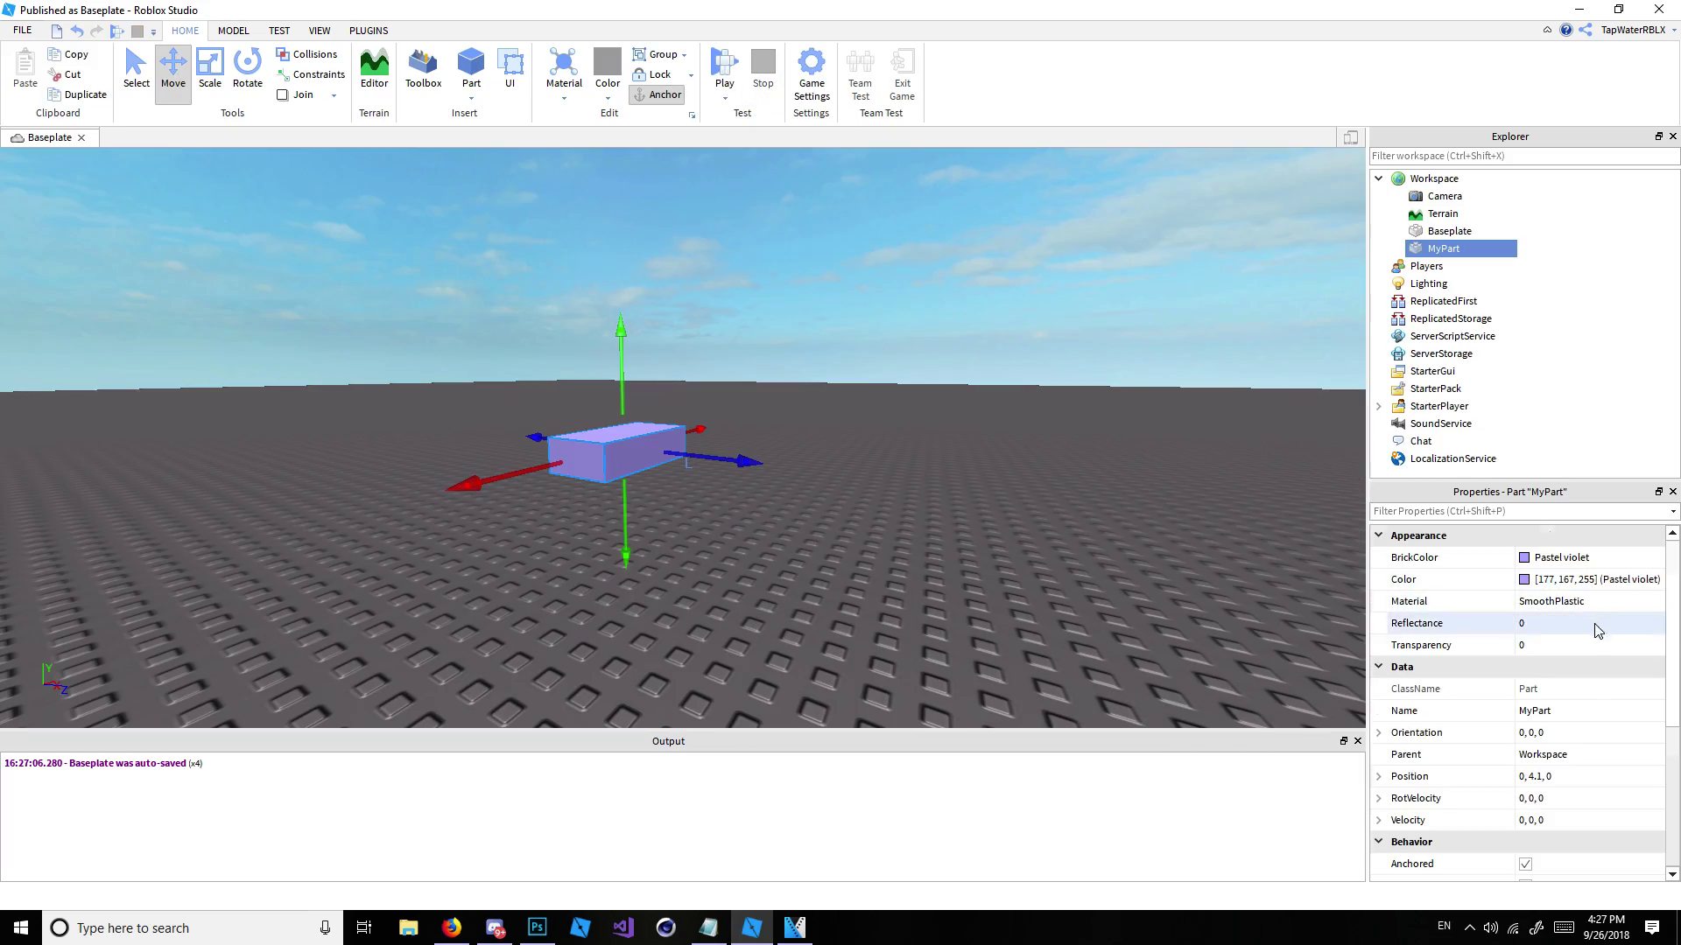
Step: Turn the CanCollide property of MyPart back on
scroll(1593, 657, down, 2)
scroll(1592, 674, down, 3)
click(1525, 645)
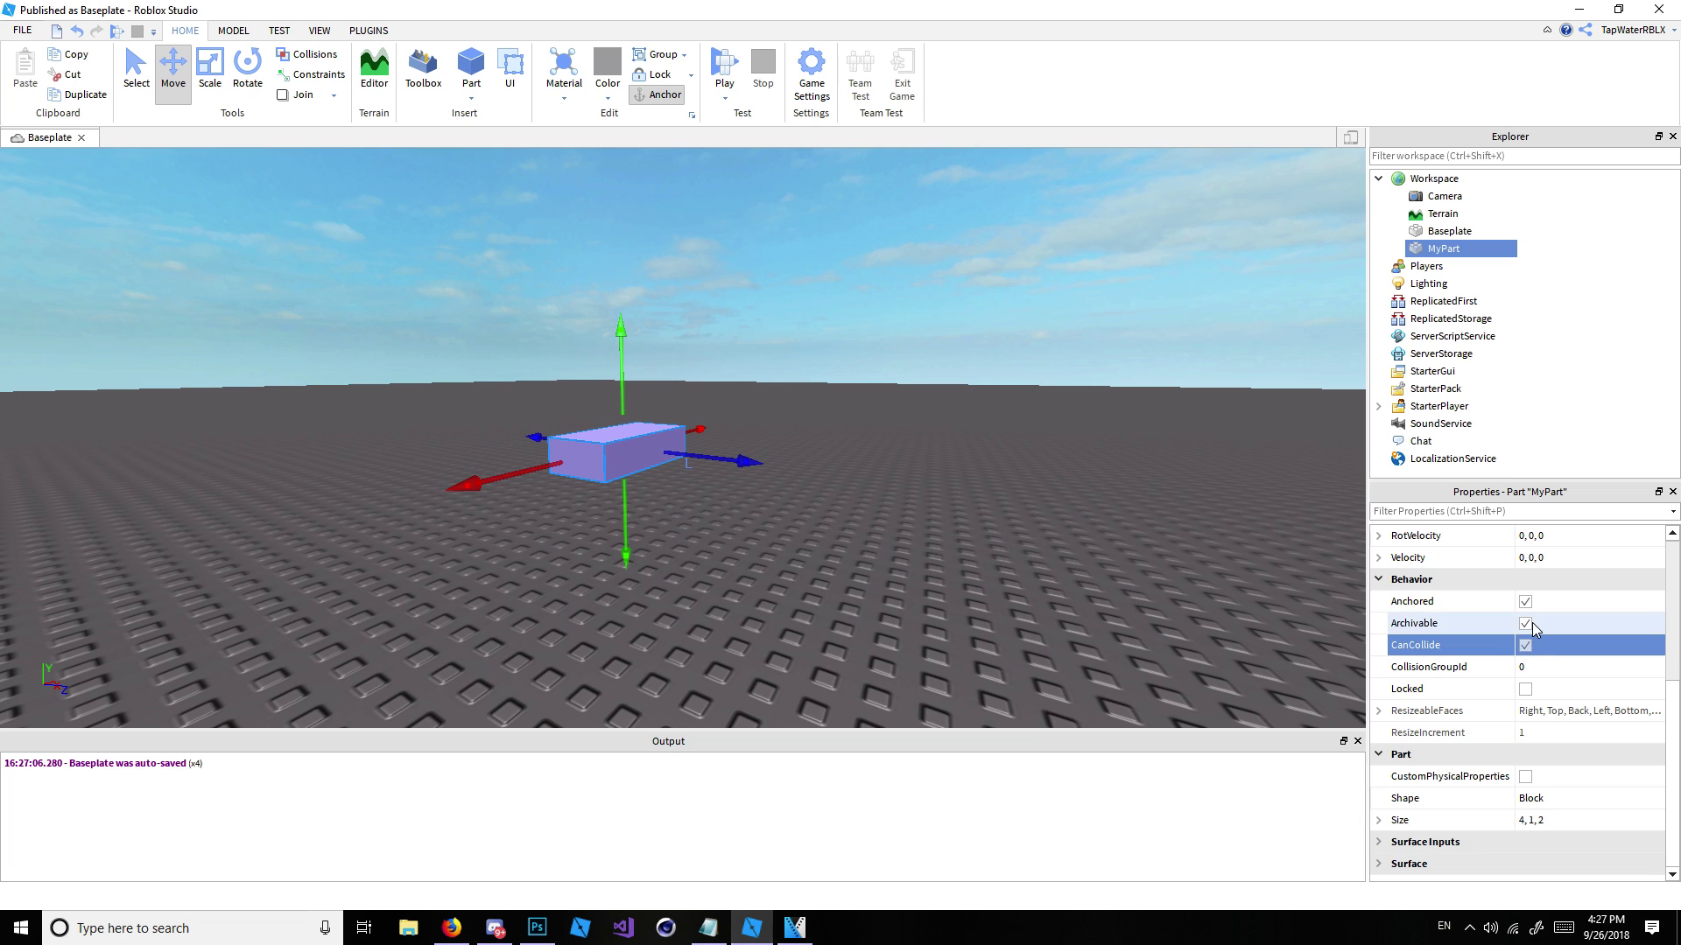
Step: Examine MyPart's Data, Behavior and Part properties and open its Reflectance value
scroll(1524, 613, up, 2)
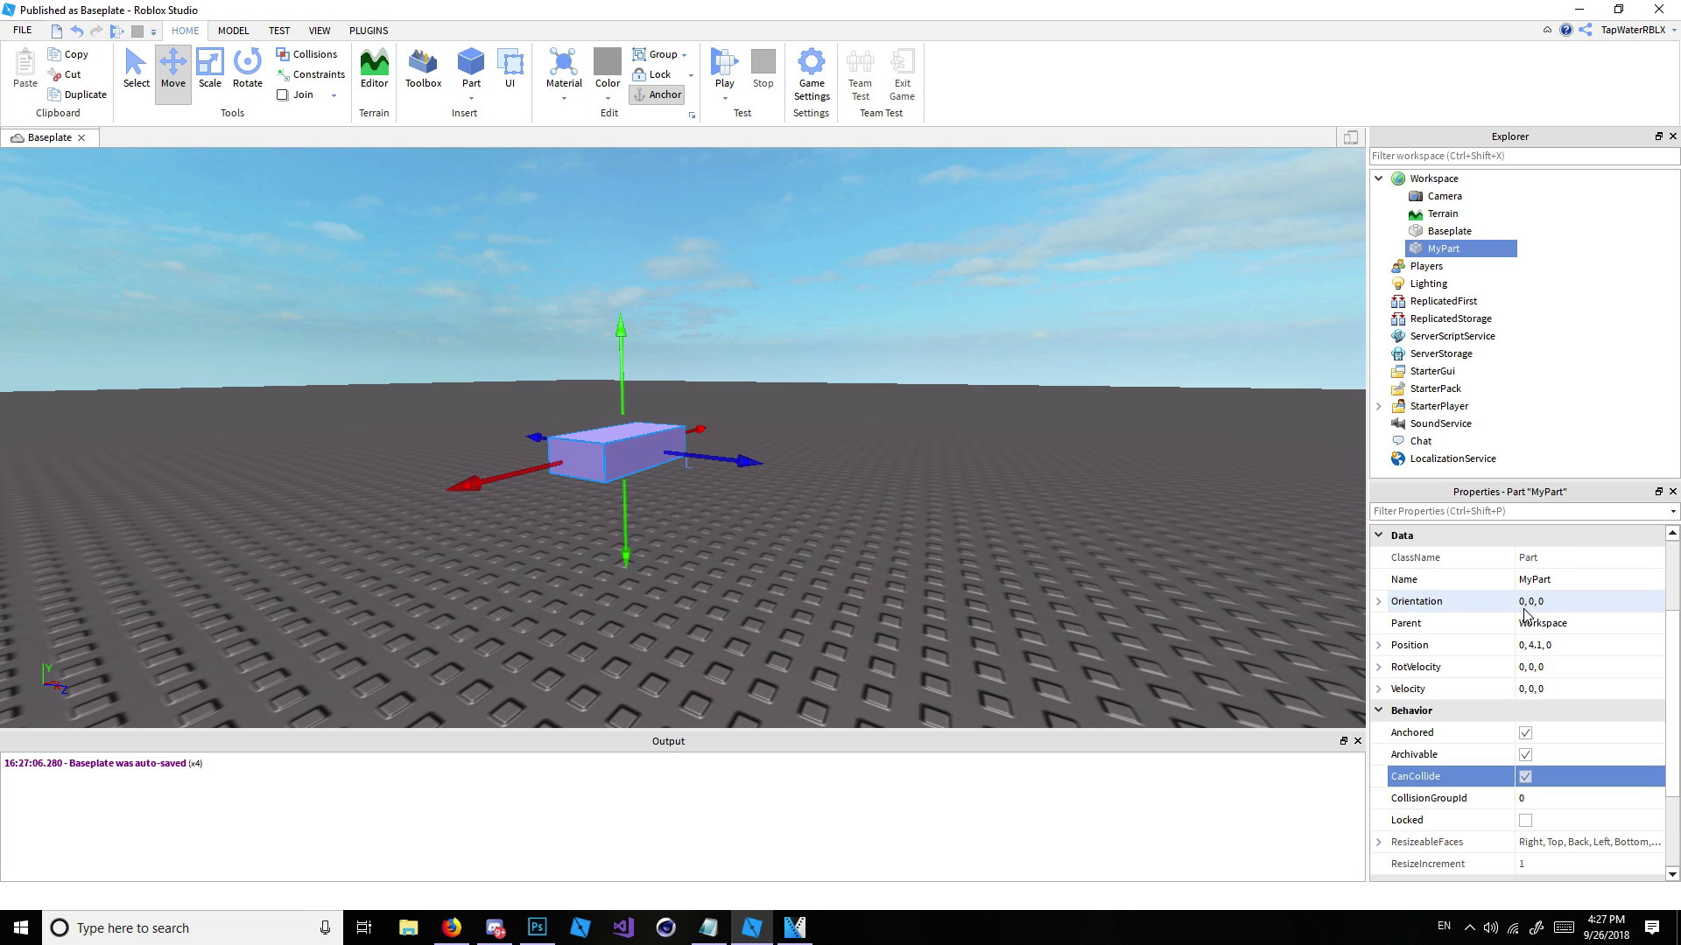
scroll(1561, 773, down, 2)
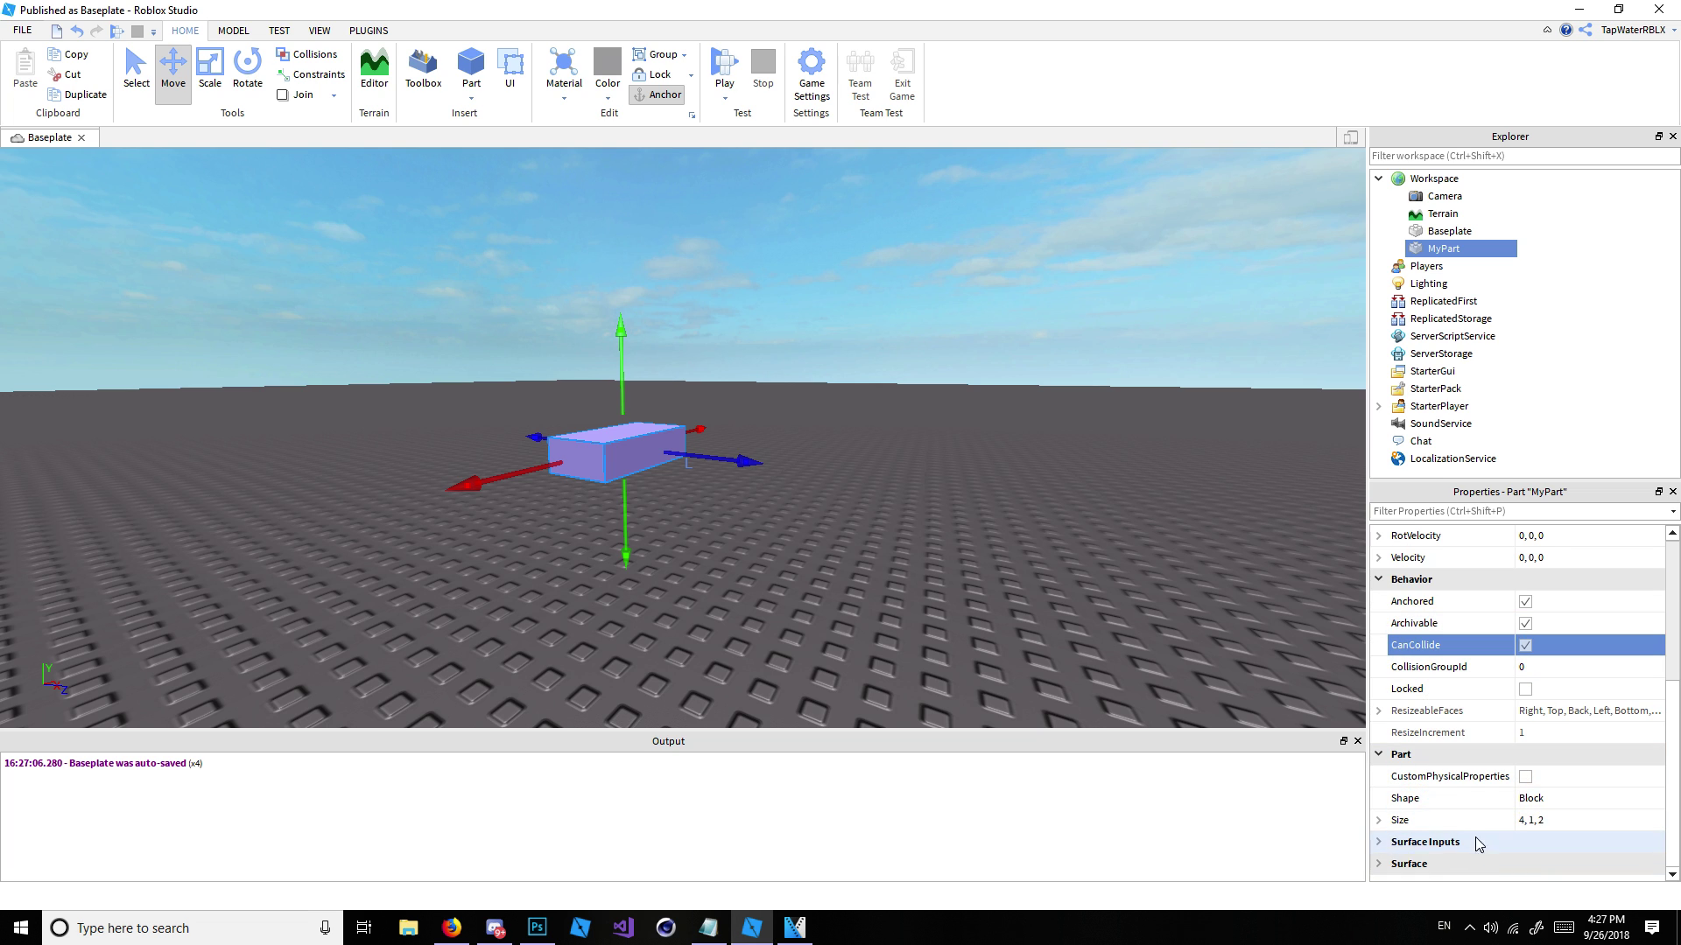
scroll(1479, 831, up, 3)
scroll(1559, 720, down, 3)
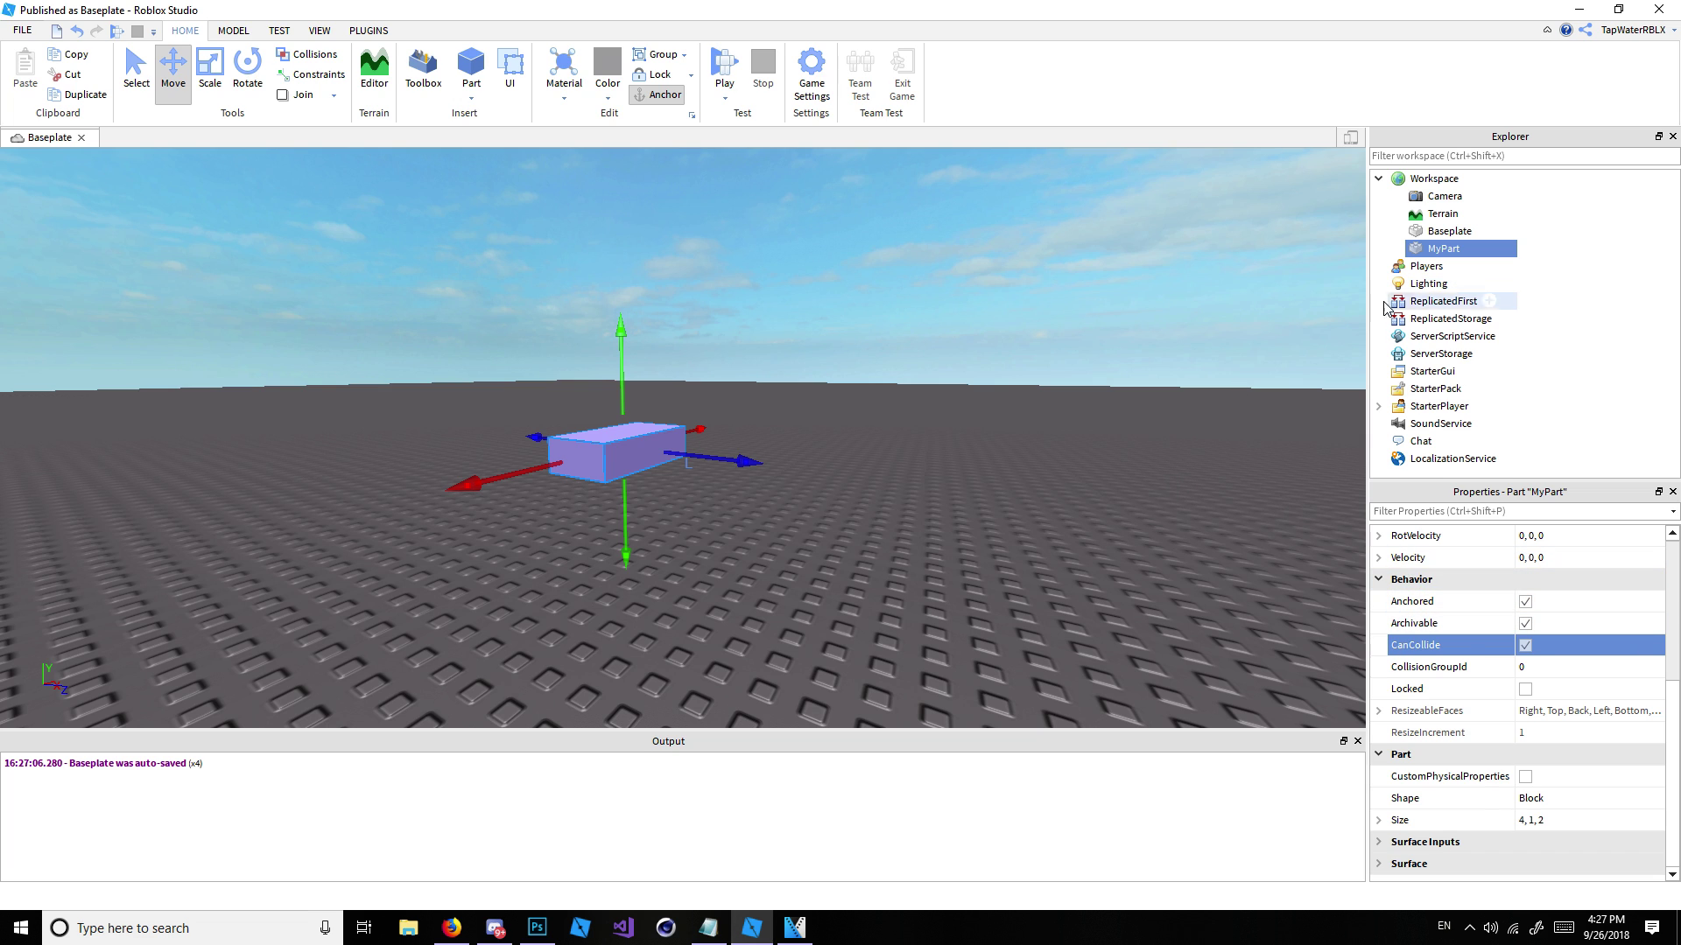
scroll(1489, 565, up, 3)
click(1541, 622)
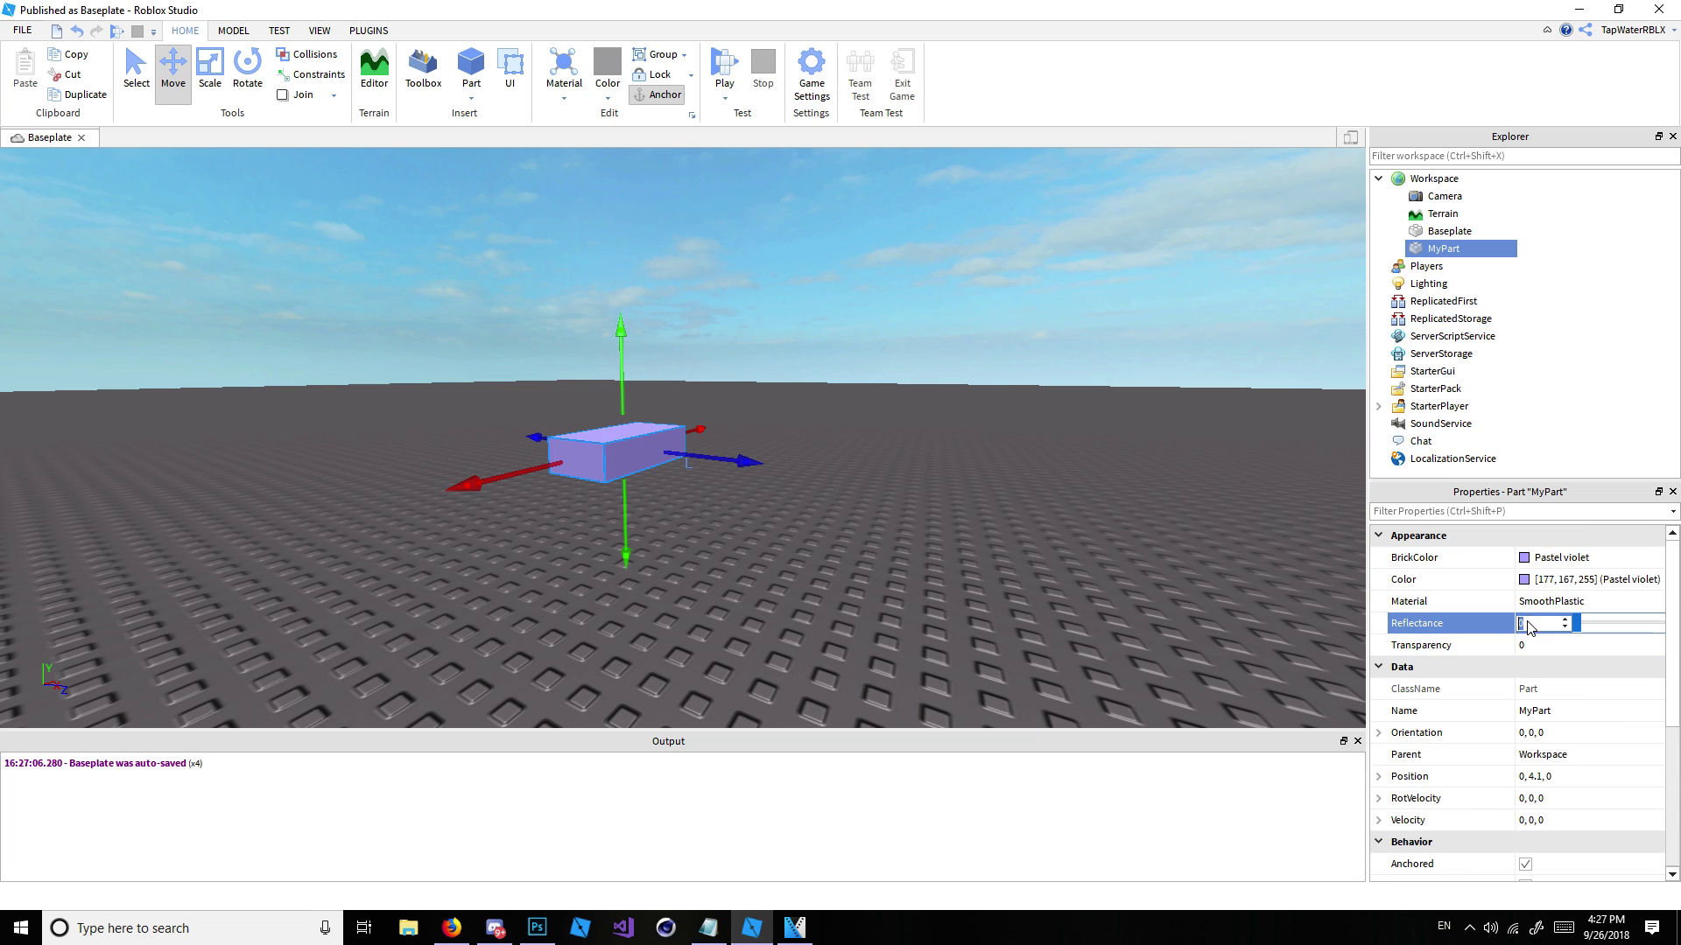
middle_drag(1137, 533, 1057, 478)
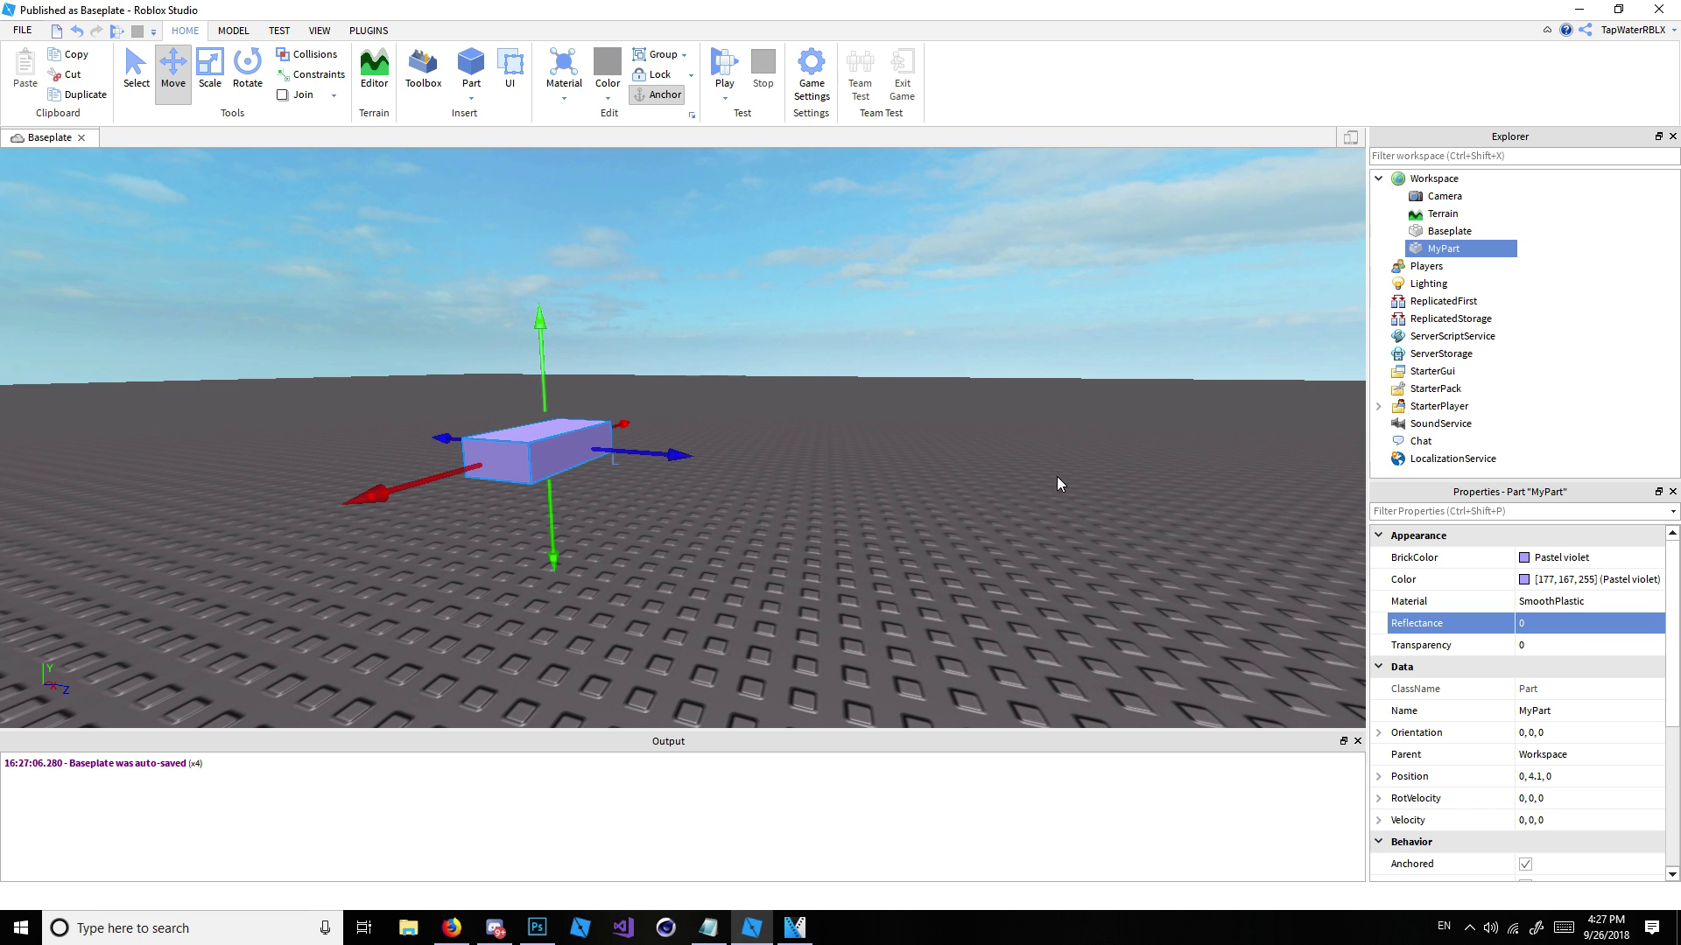
Step: Set MyPart's Transparency to 0.5 and deselect the part to view it
click(1561, 648)
scroll(1189, 538, up, 2)
right_drag(1243, 595, 1278, 604)
click(1591, 650)
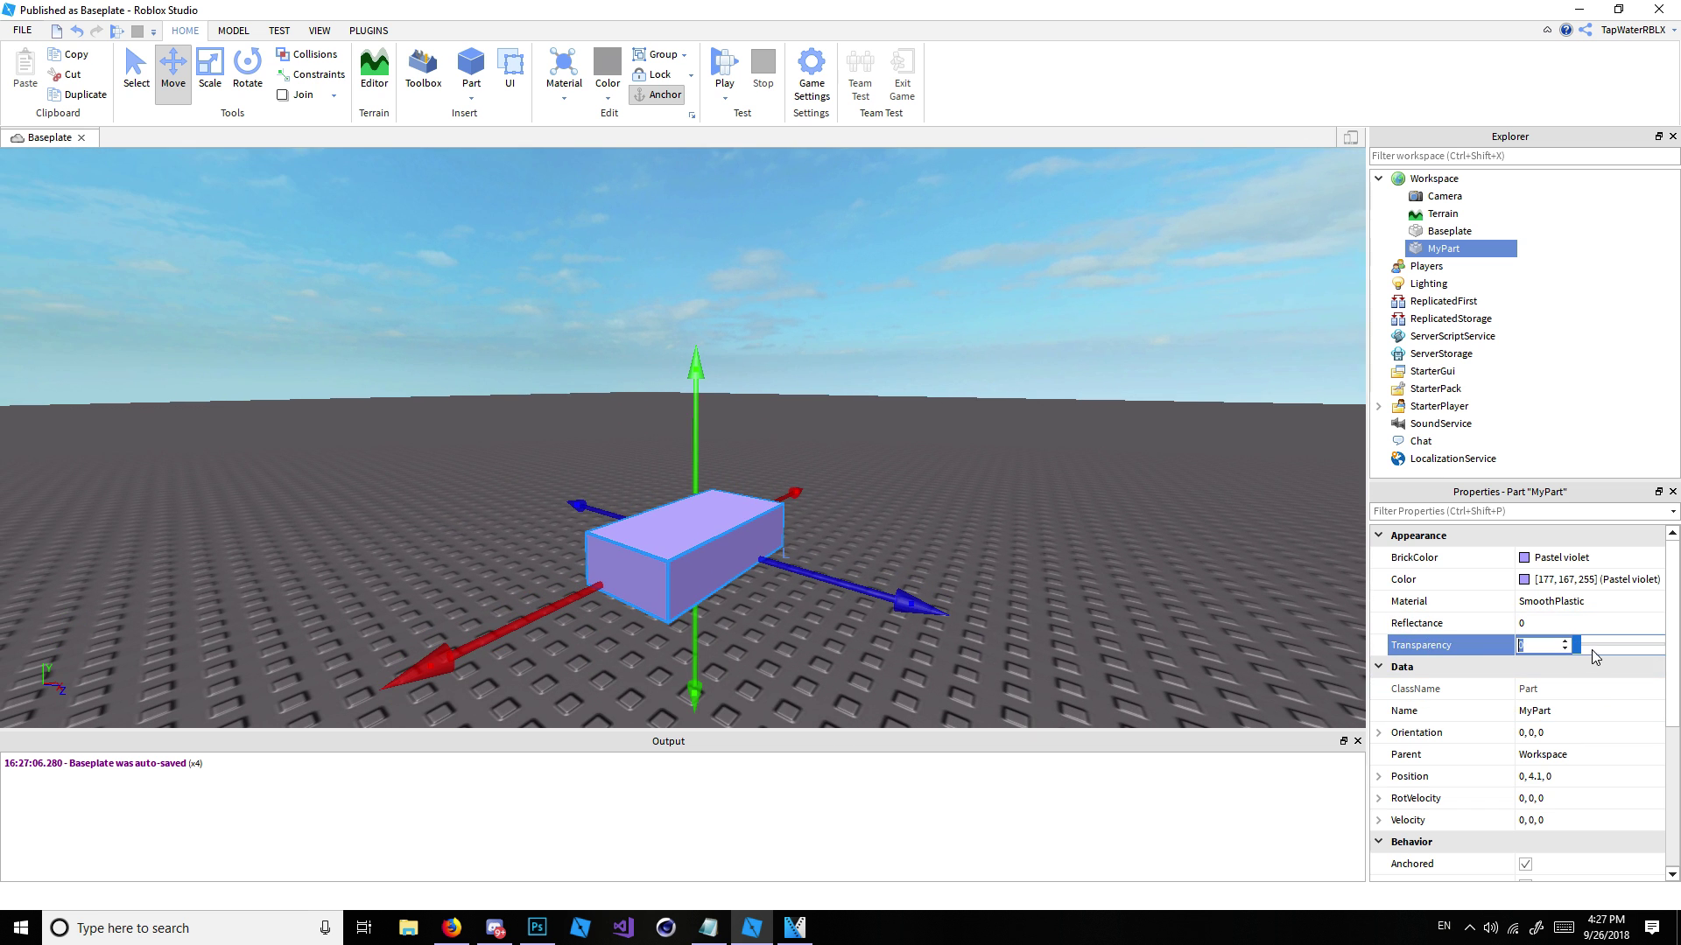
text(0.5)
key(Return)
right_drag(1075, 495, 1075, 534)
click(1075, 496)
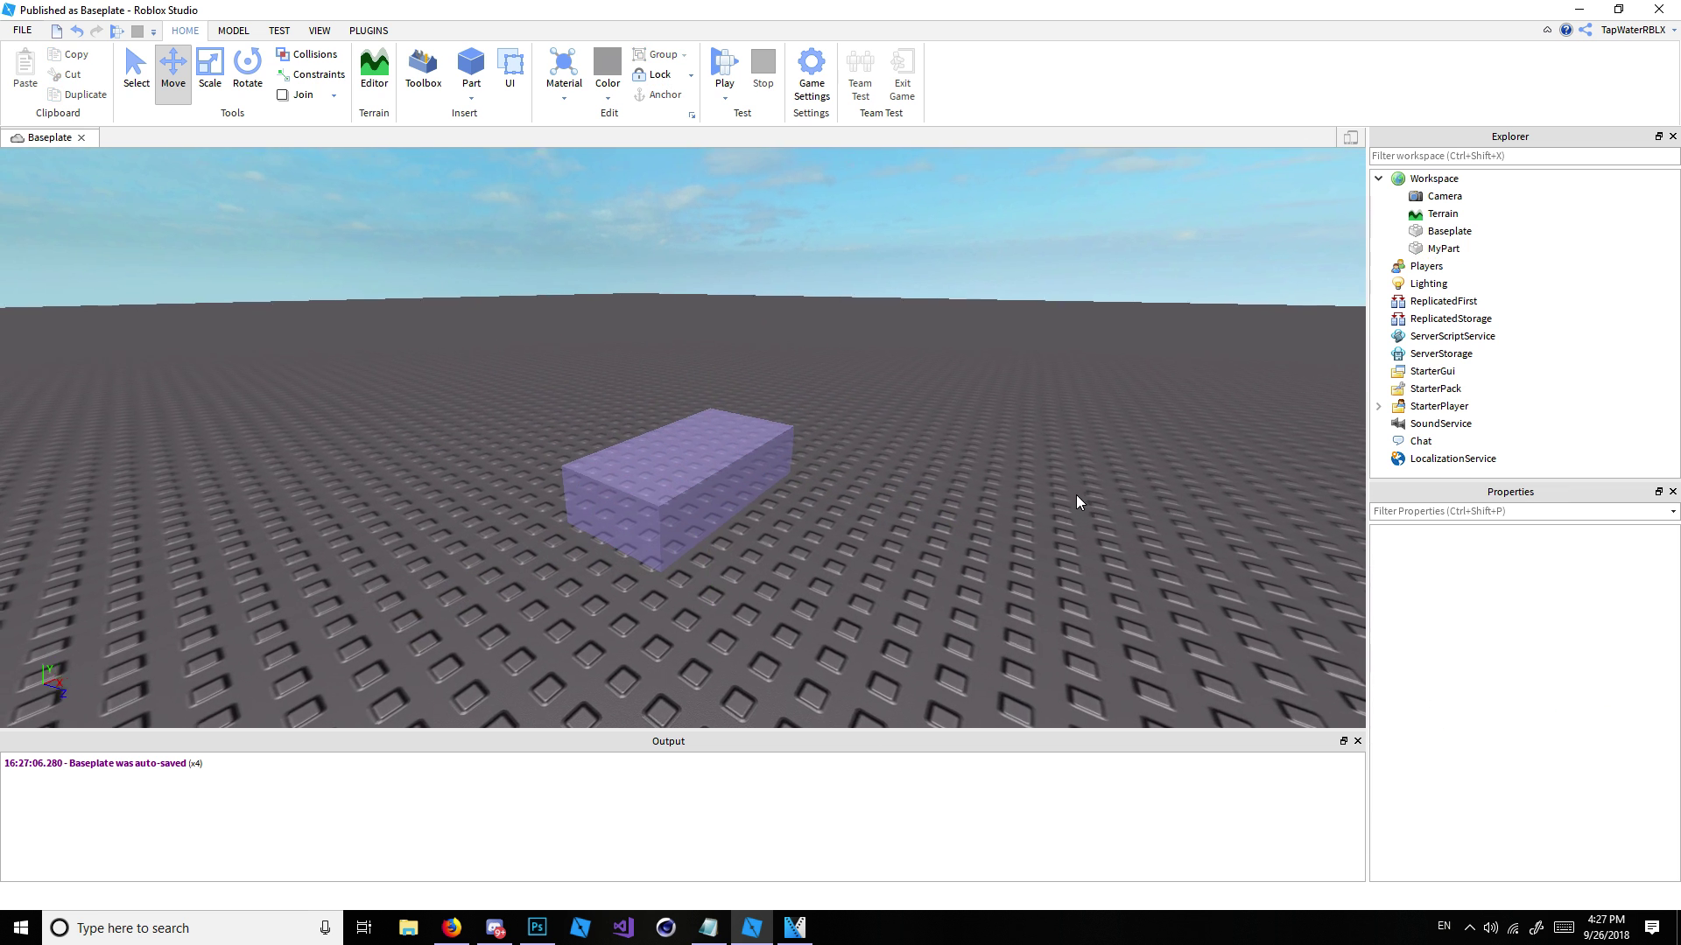
Step: Reselect MyPart, raise its Transparency to 1, and deselect it to view the effect
scroll(1075, 495, up, 2)
click(754, 503)
right_drag(754, 502, 918, 491)
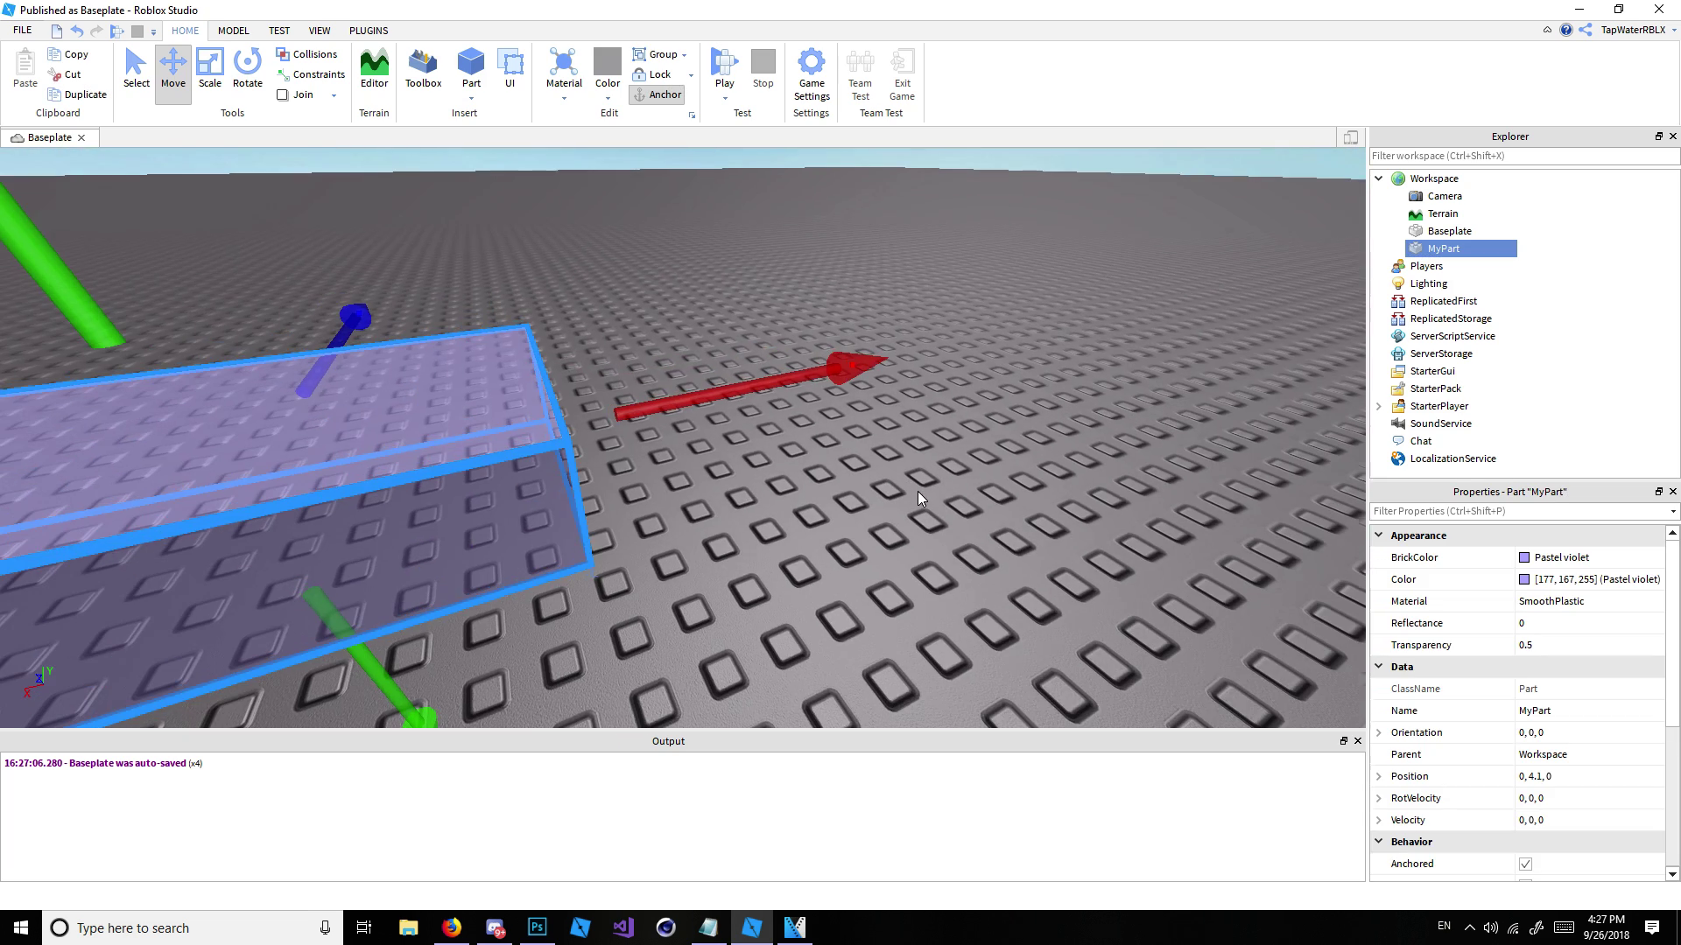
key(f)
click(1558, 644)
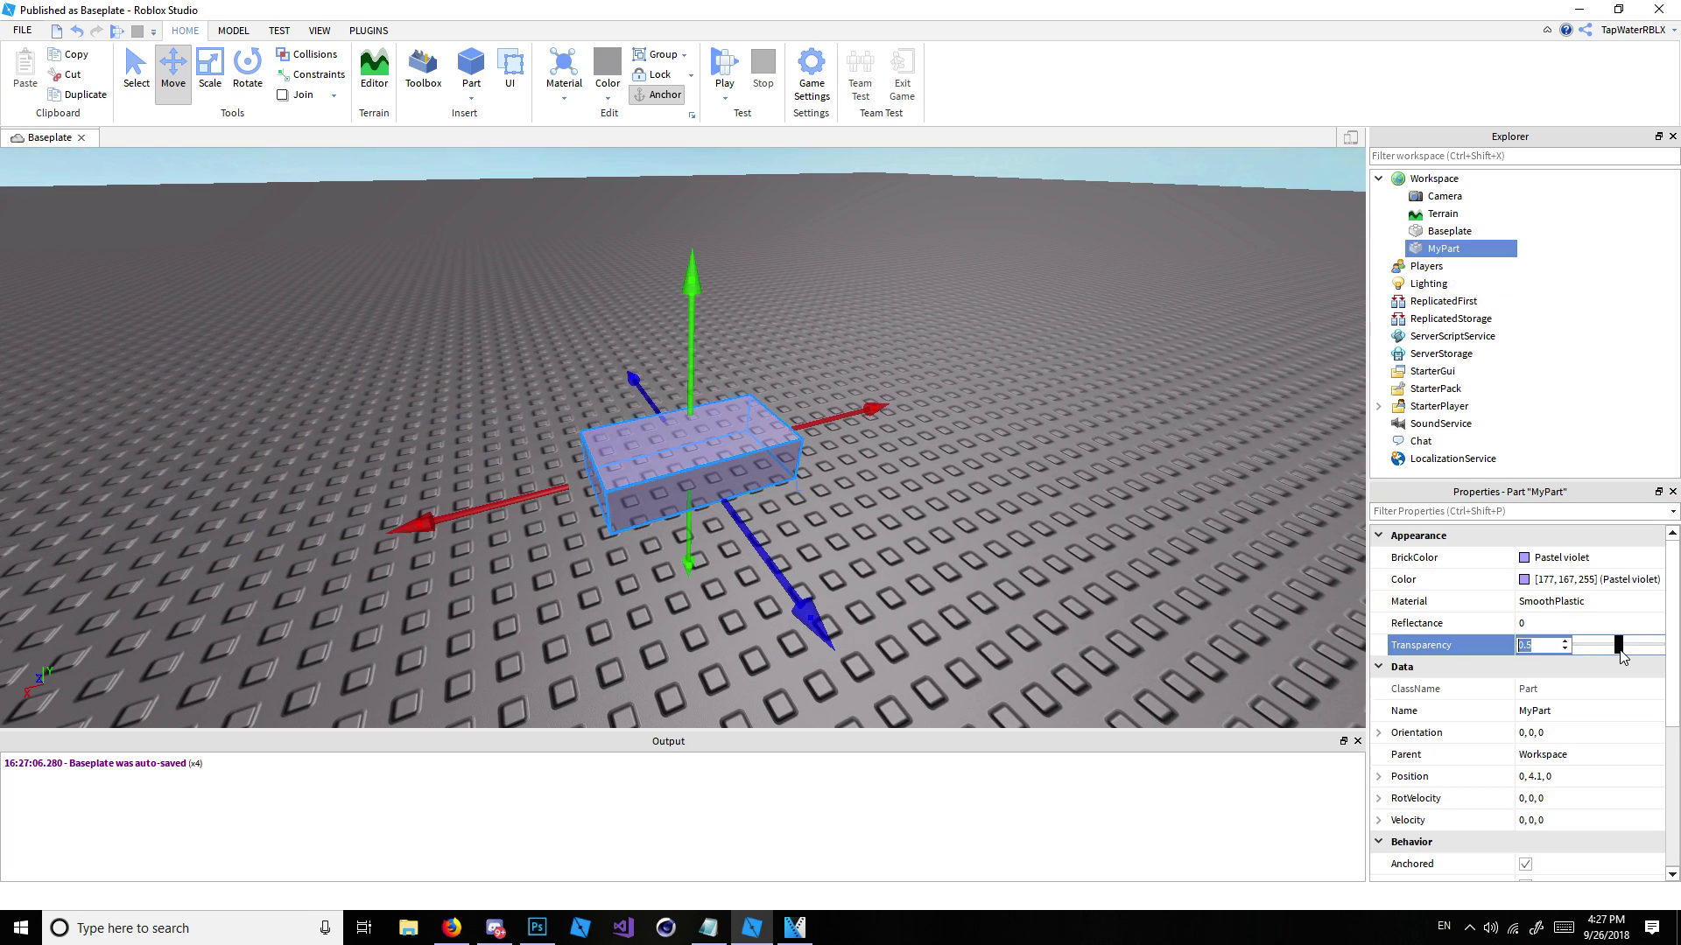
drag(1620, 648, 1672, 648)
click(1096, 492)
right_drag(1096, 491, 1106, 482)
scroll(1096, 492, up, 2)
Step: Select MyPart in the Workspace hierarchy and set its Transparency back to 0
click(1471, 247)
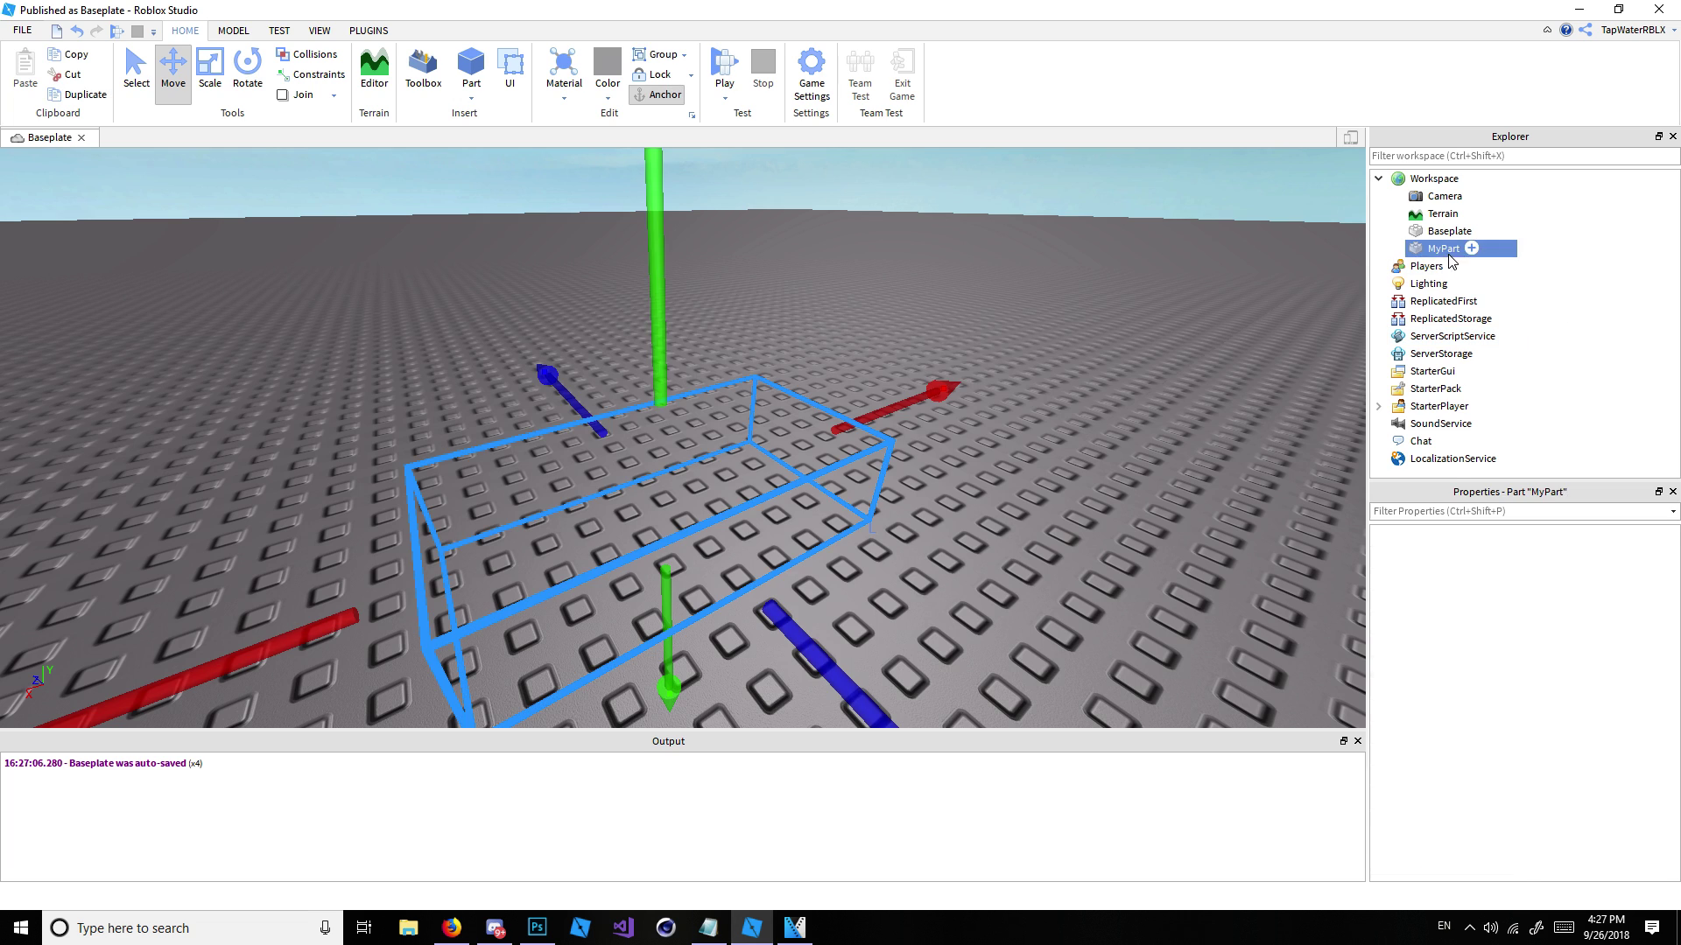
click(1616, 629)
click(1608, 647)
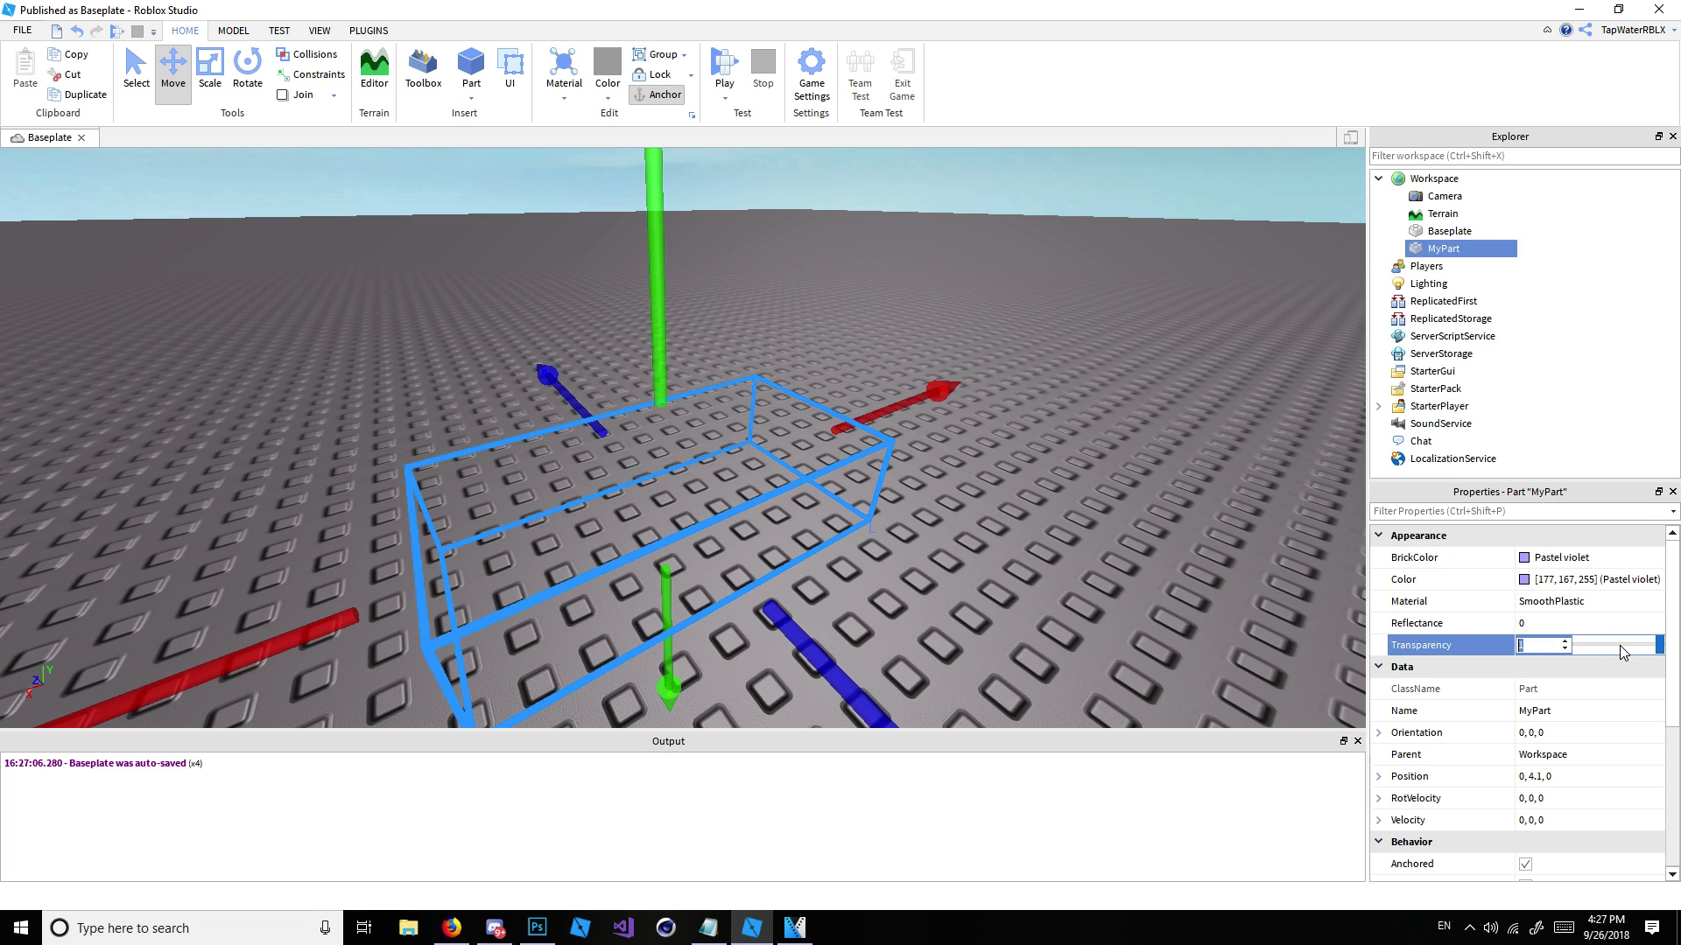
click(1618, 646)
drag(1619, 649, 1574, 650)
Step: Raise MyPart's Reflectance to 1 and view the reflective surface from above
click(1575, 623)
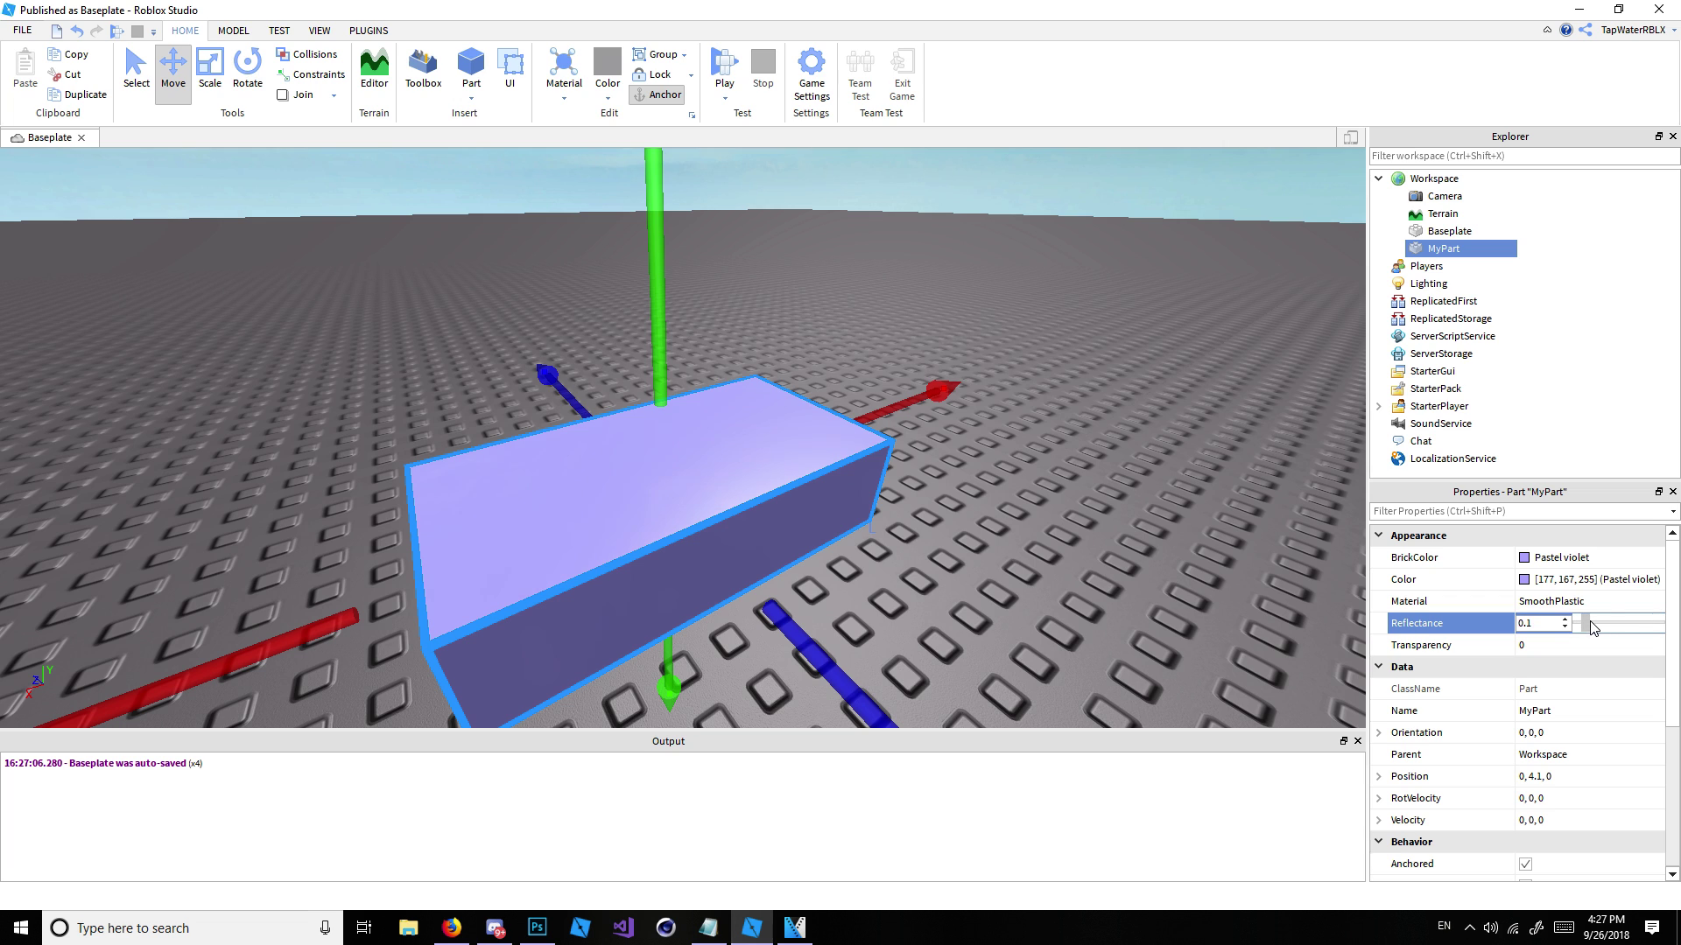
drag(1592, 627, 1661, 623)
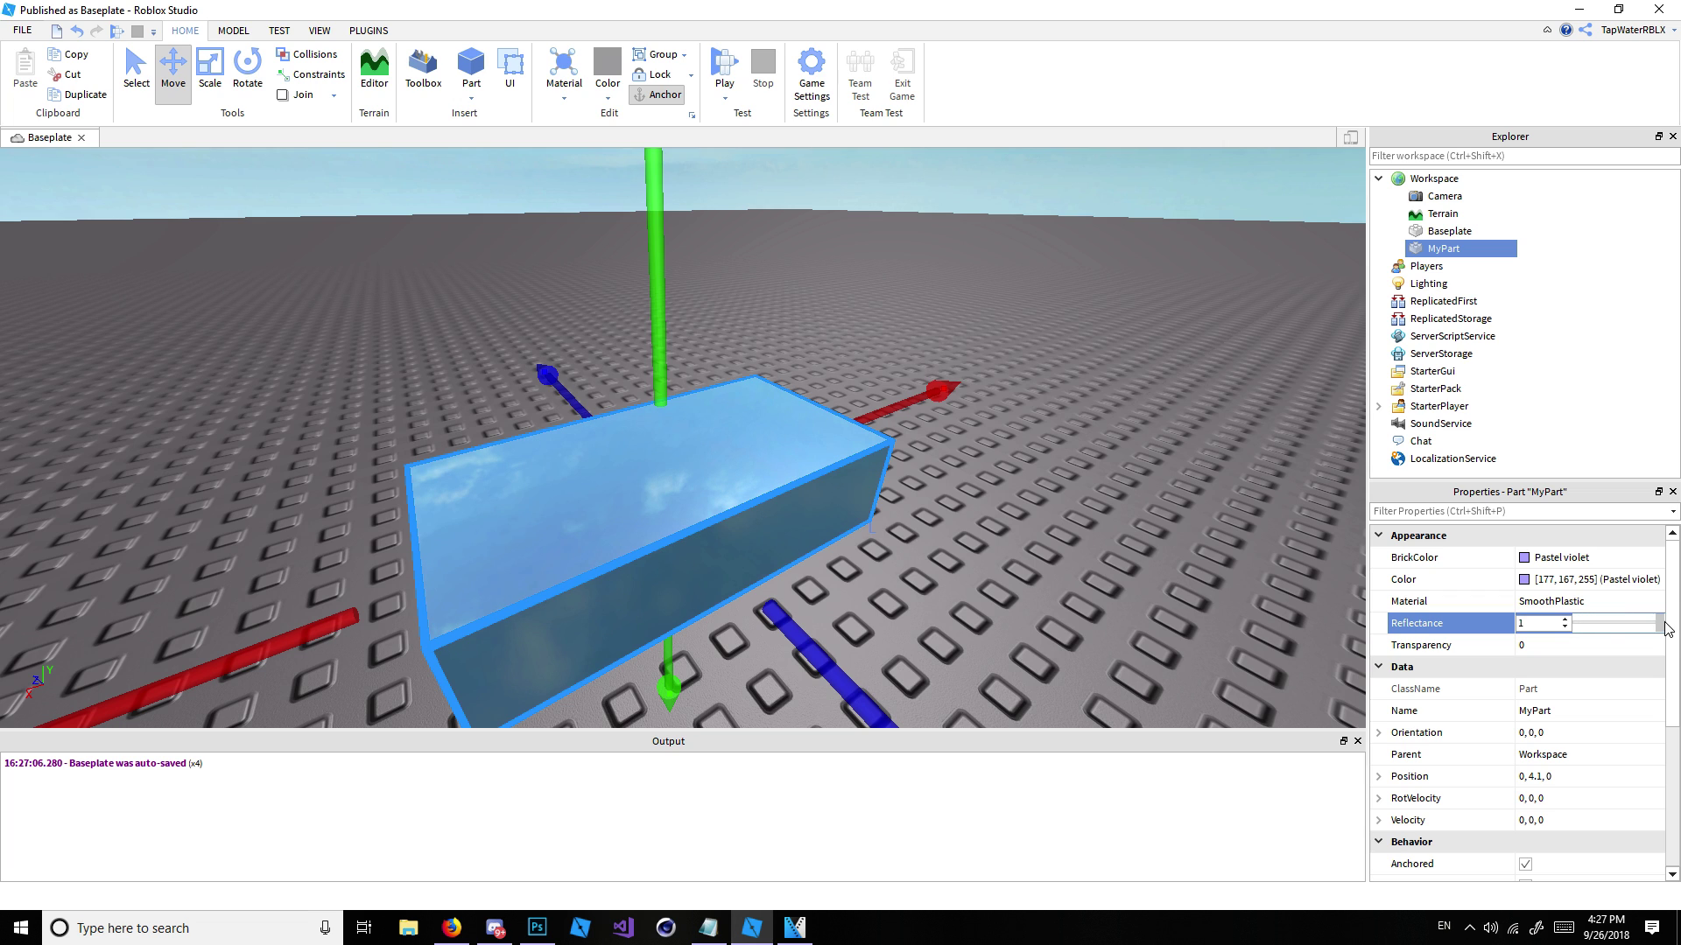
mouse_move(1656, 630)
mouse_down()
mouse_move(1590, 642)
mouse_move(1663, 632)
mouse_up()
right_drag(1155, 604, 1156, 555)
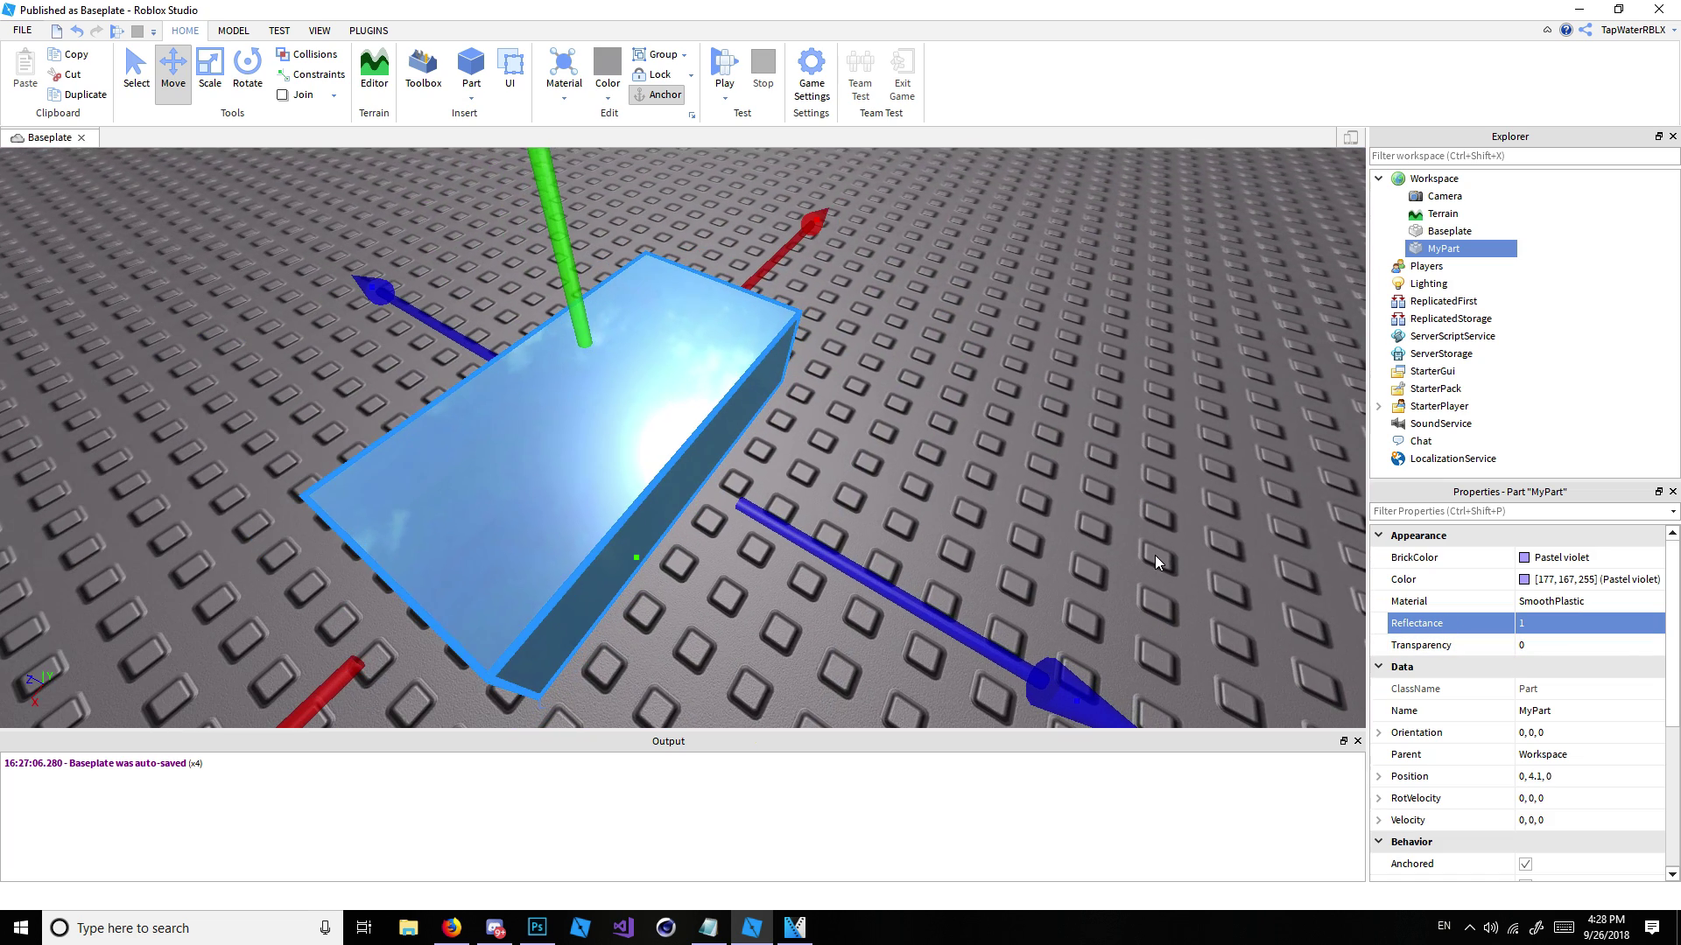
Step: Set MyPart's Reflectance back to 0 and deselect the part
click(1594, 625)
click(1640, 626)
drag(1621, 627, 1573, 634)
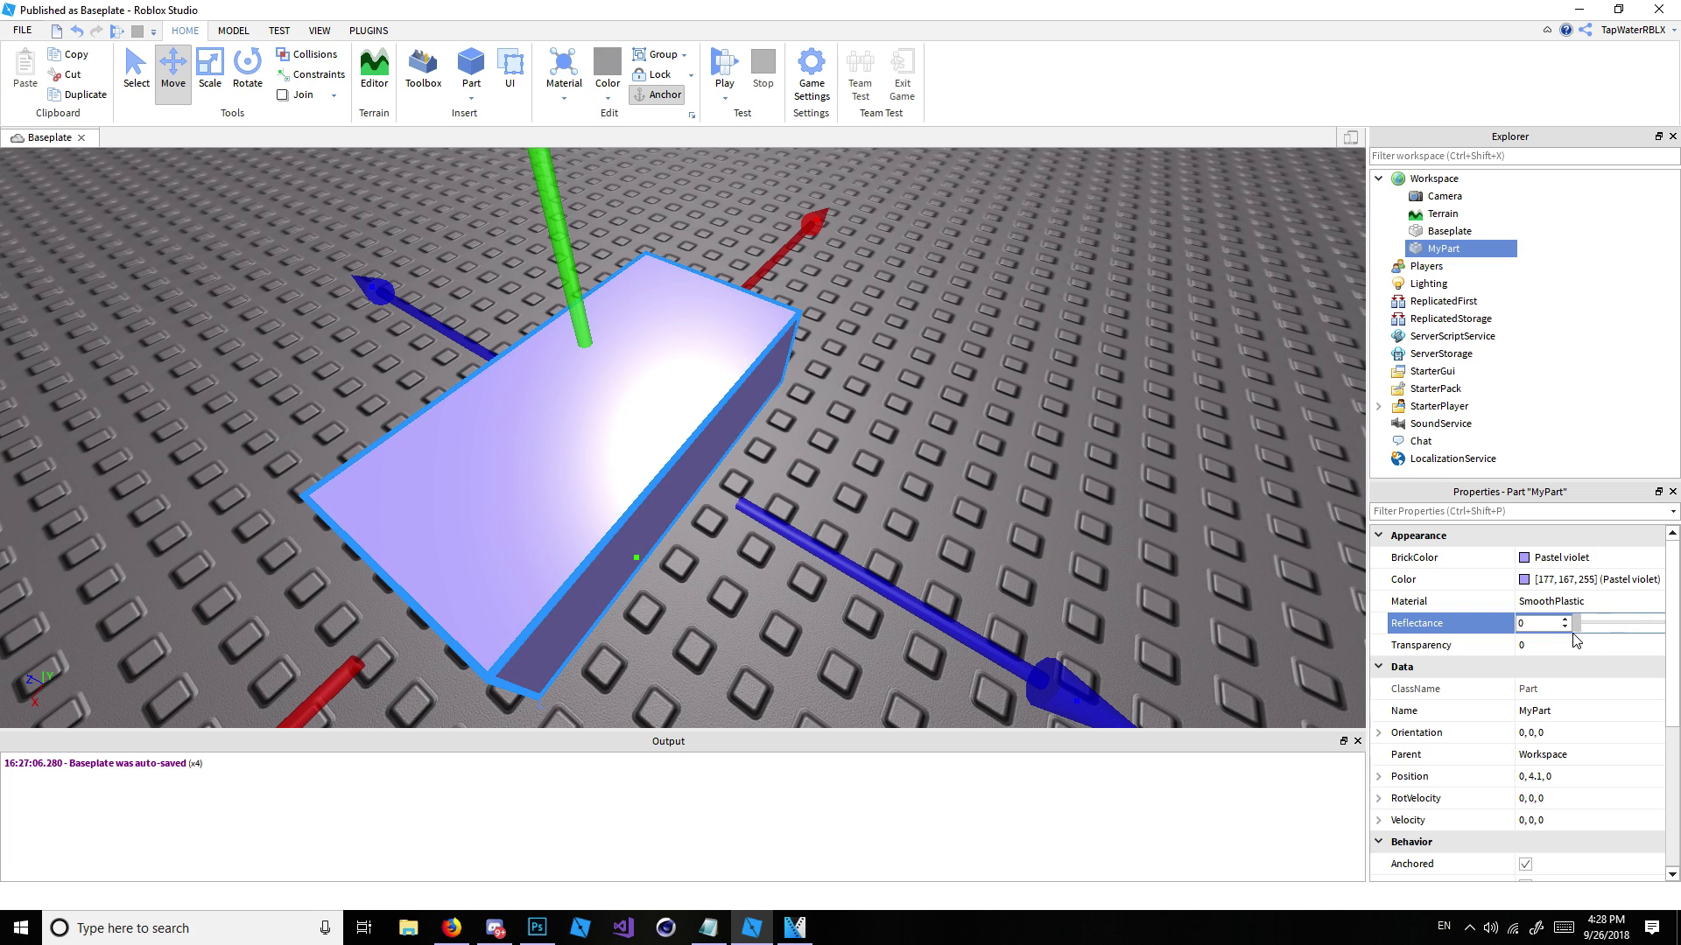
click(1051, 488)
scroll(1051, 488, down, 4)
scroll(657, 477, up, 2)
click(613, 477)
right_drag(916, 420, 916, 417)
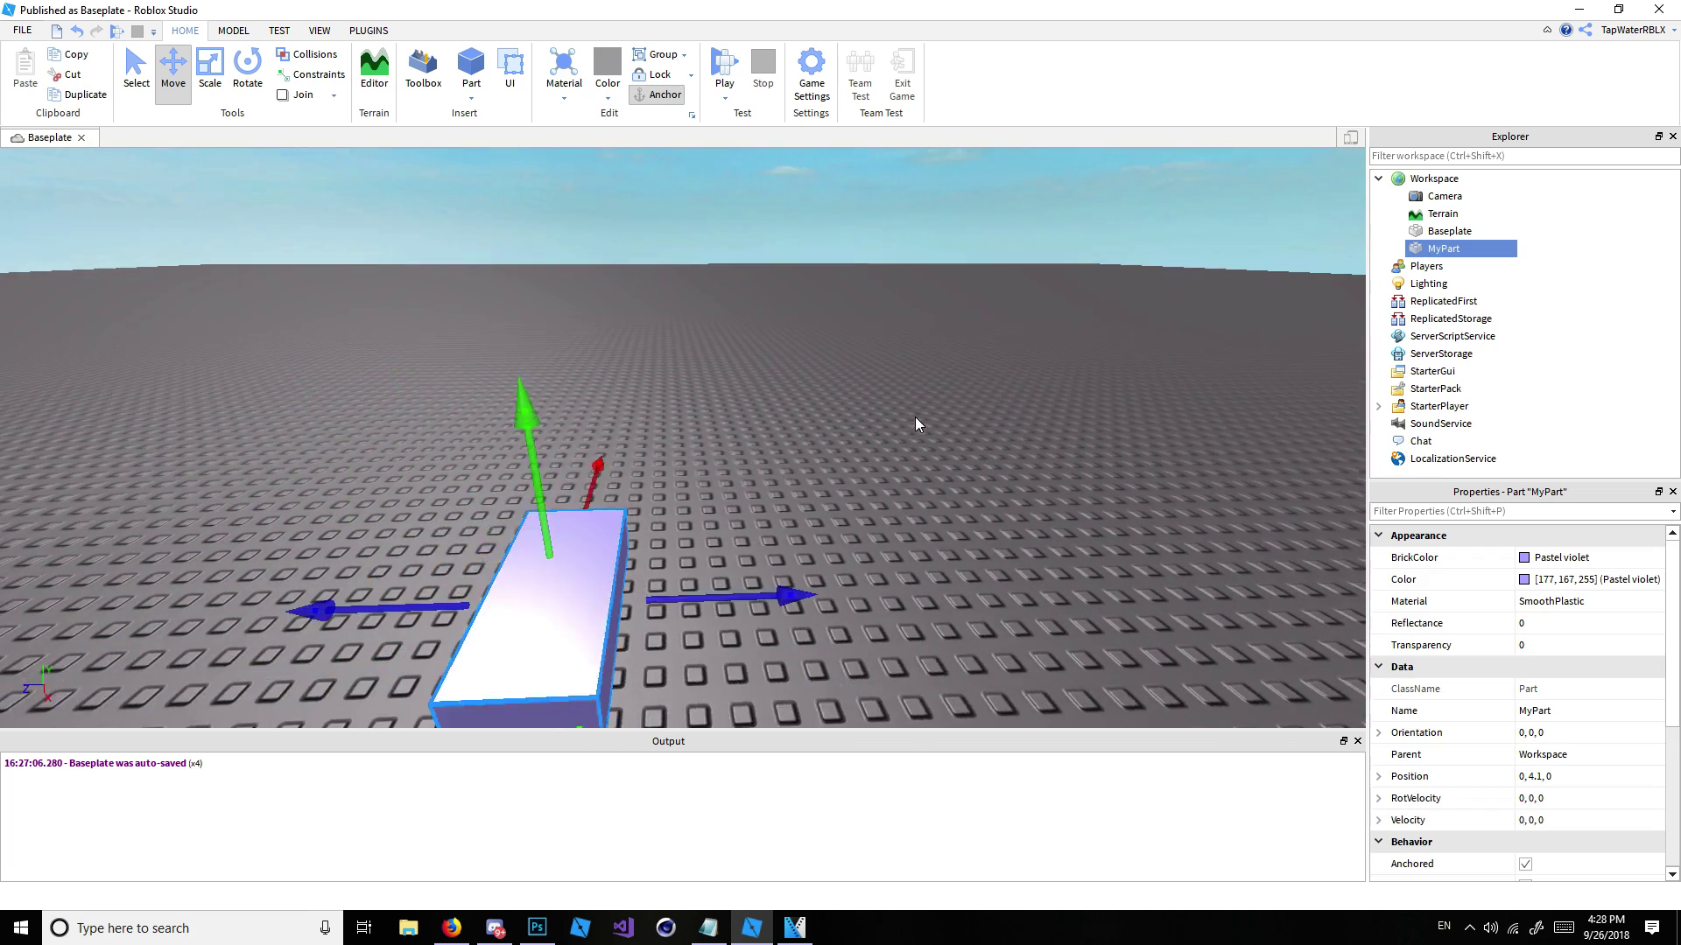
scroll(916, 417, down, 5)
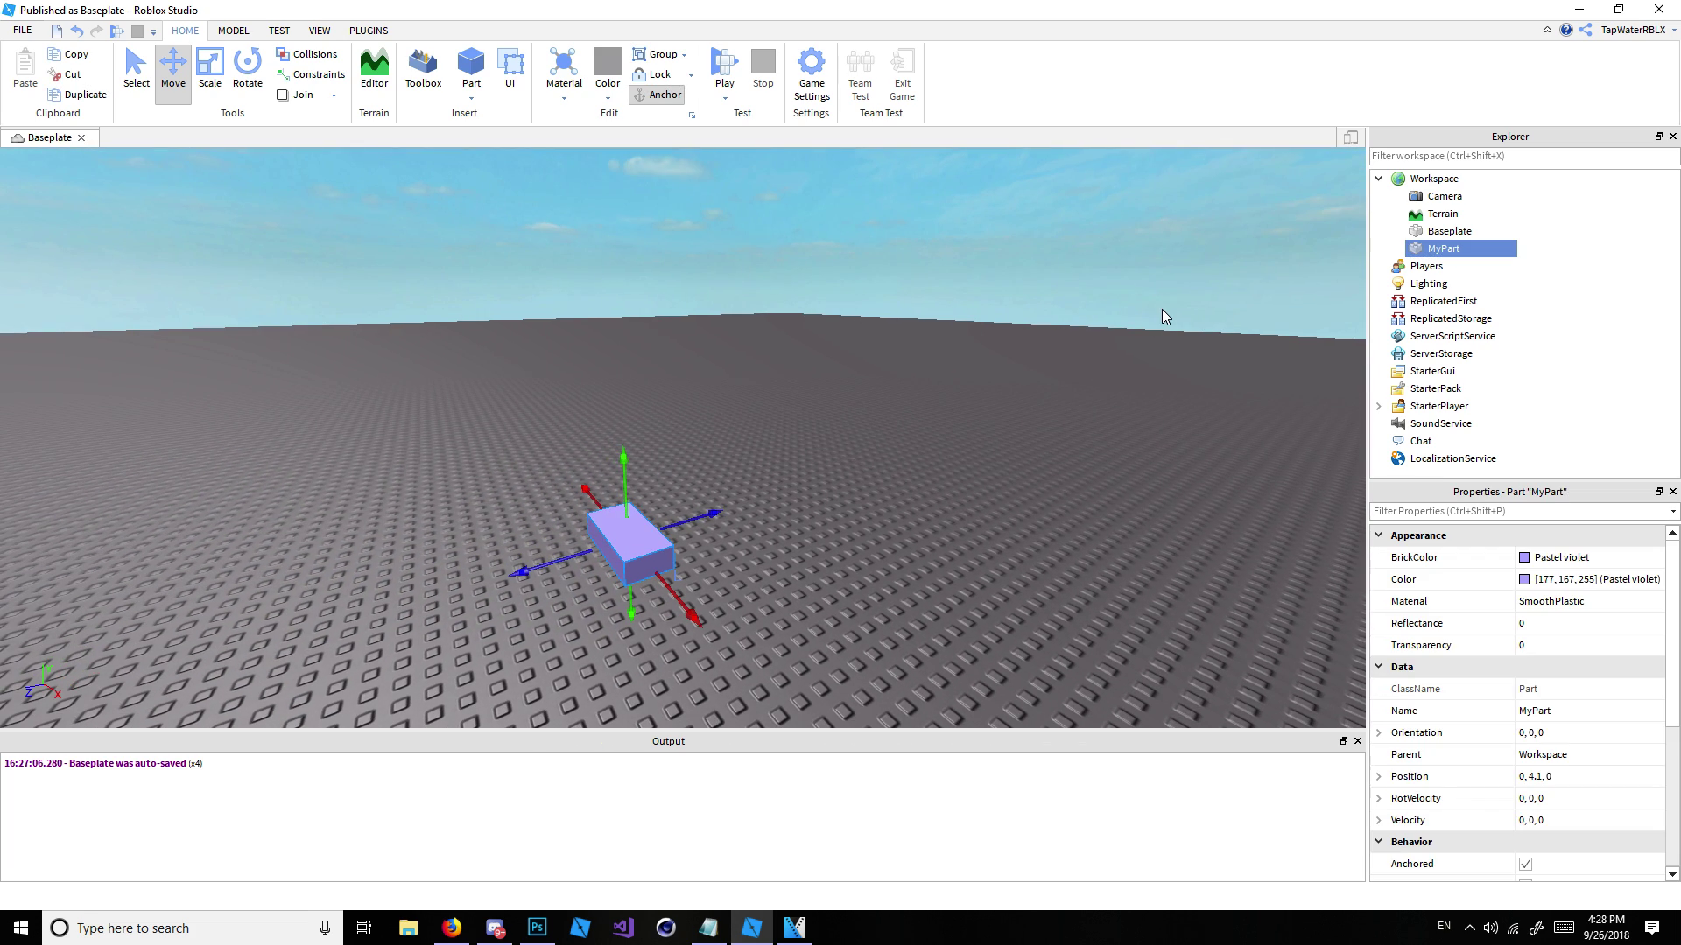
scroll(1162, 316, up, 3)
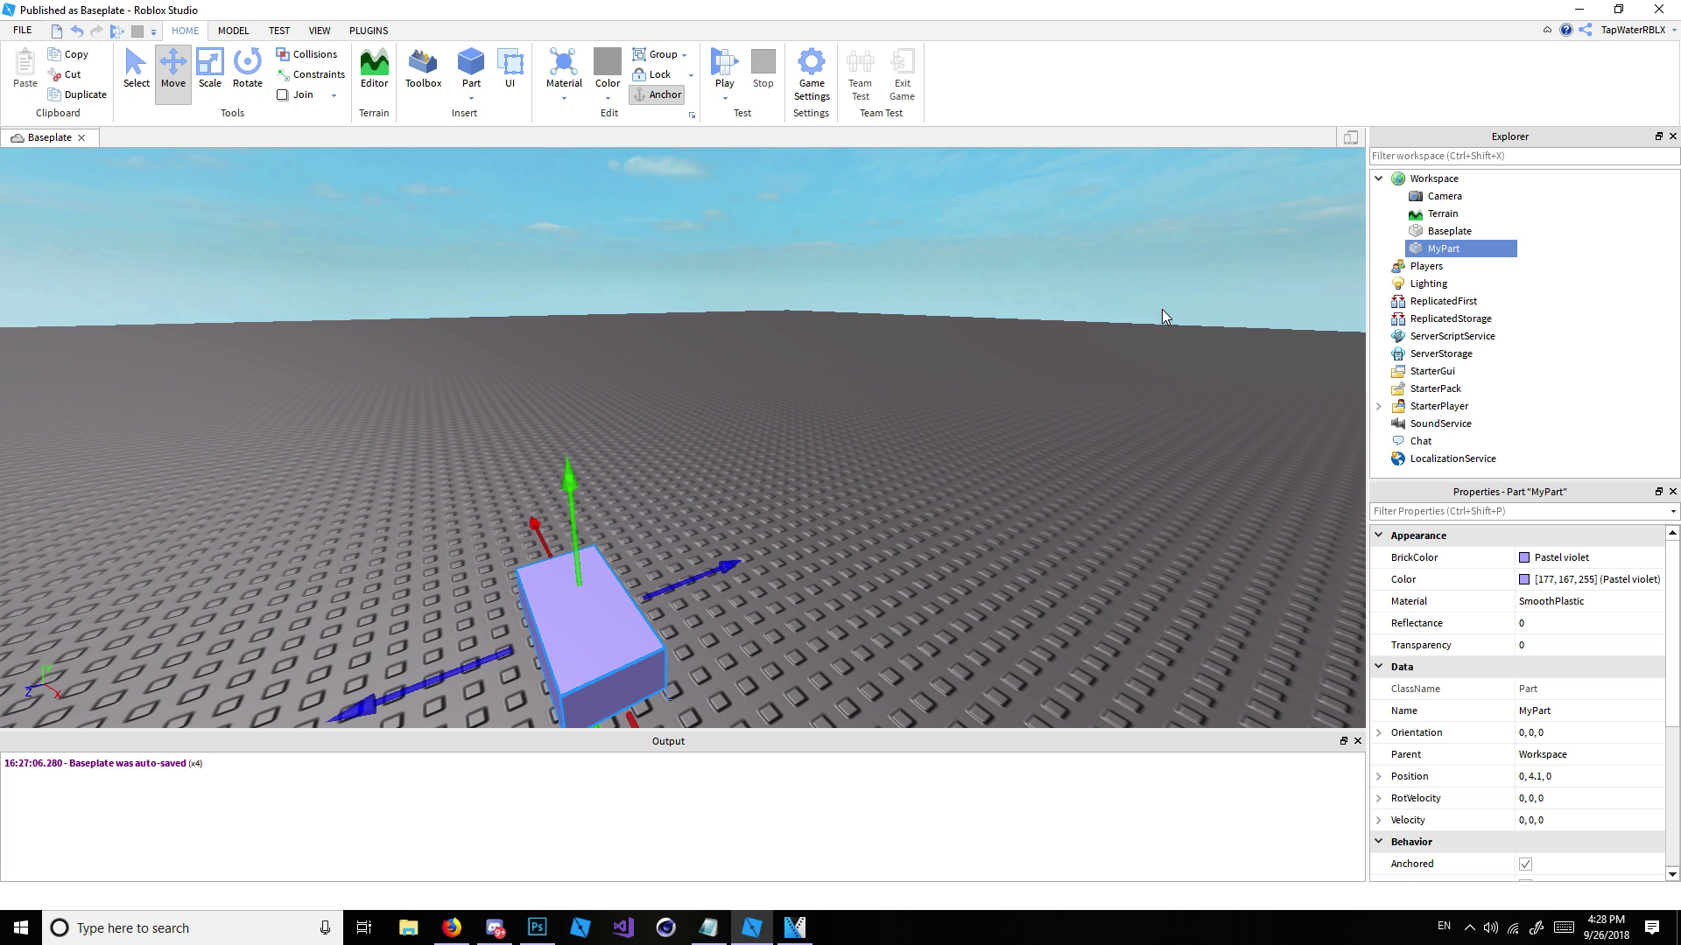
scroll(1163, 317, up, 3)
click(785, 413)
scroll(786, 413, down, 4)
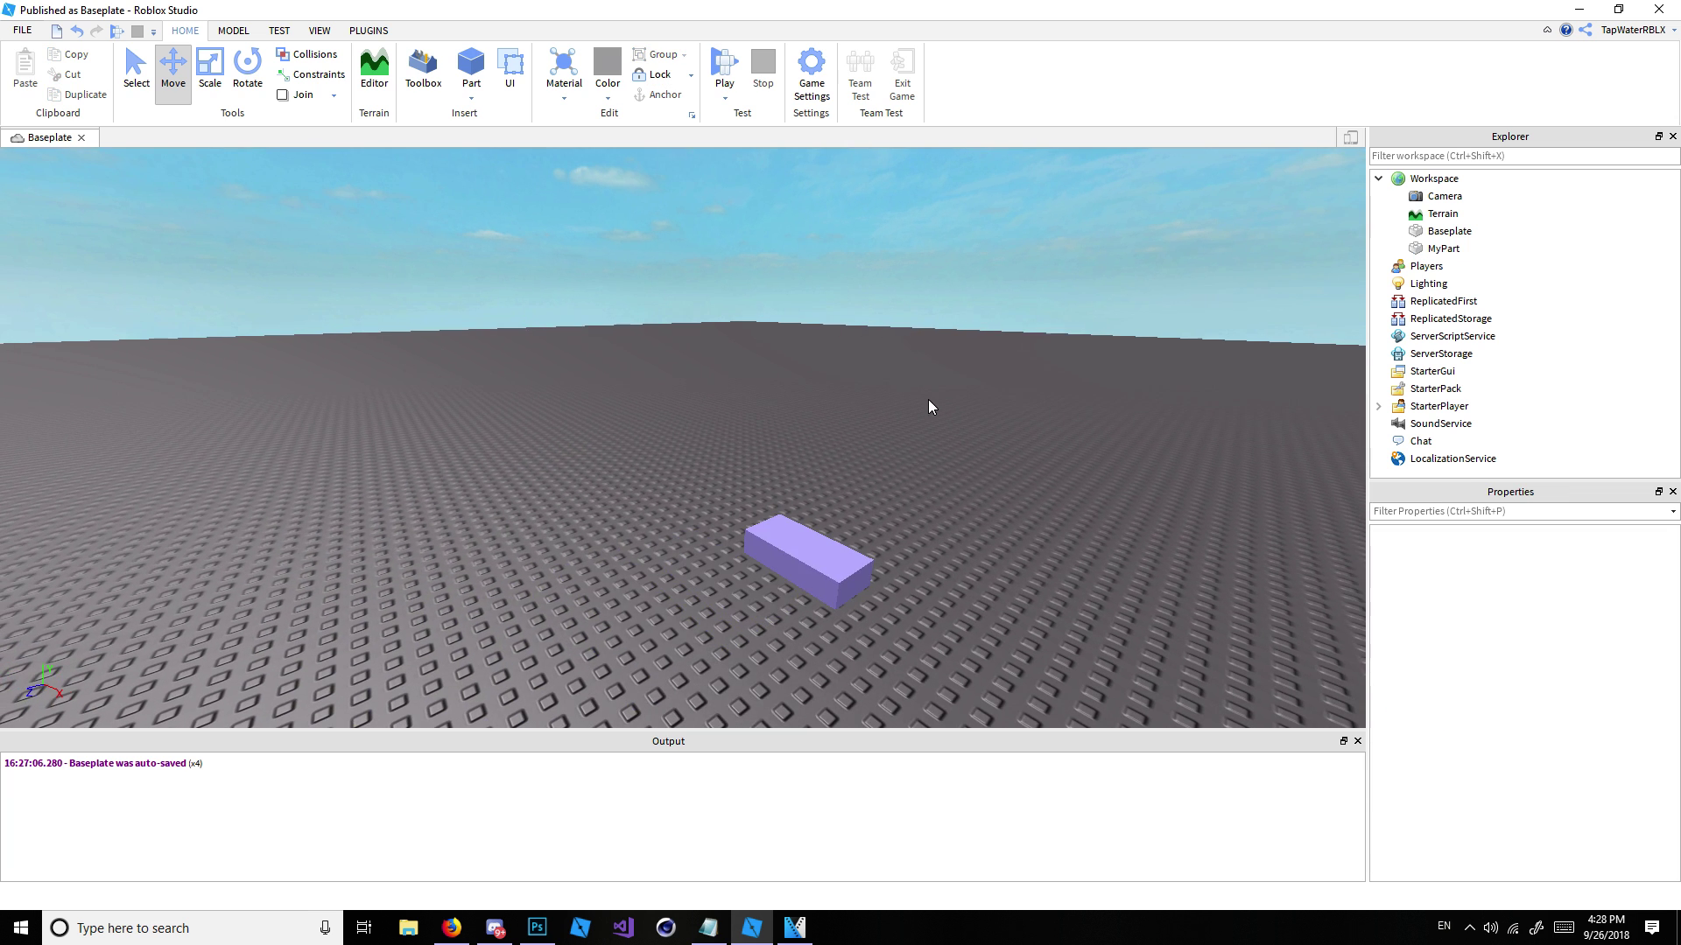
Step: Insert a new Script object into the Workspace
click(1460, 178)
click(1472, 179)
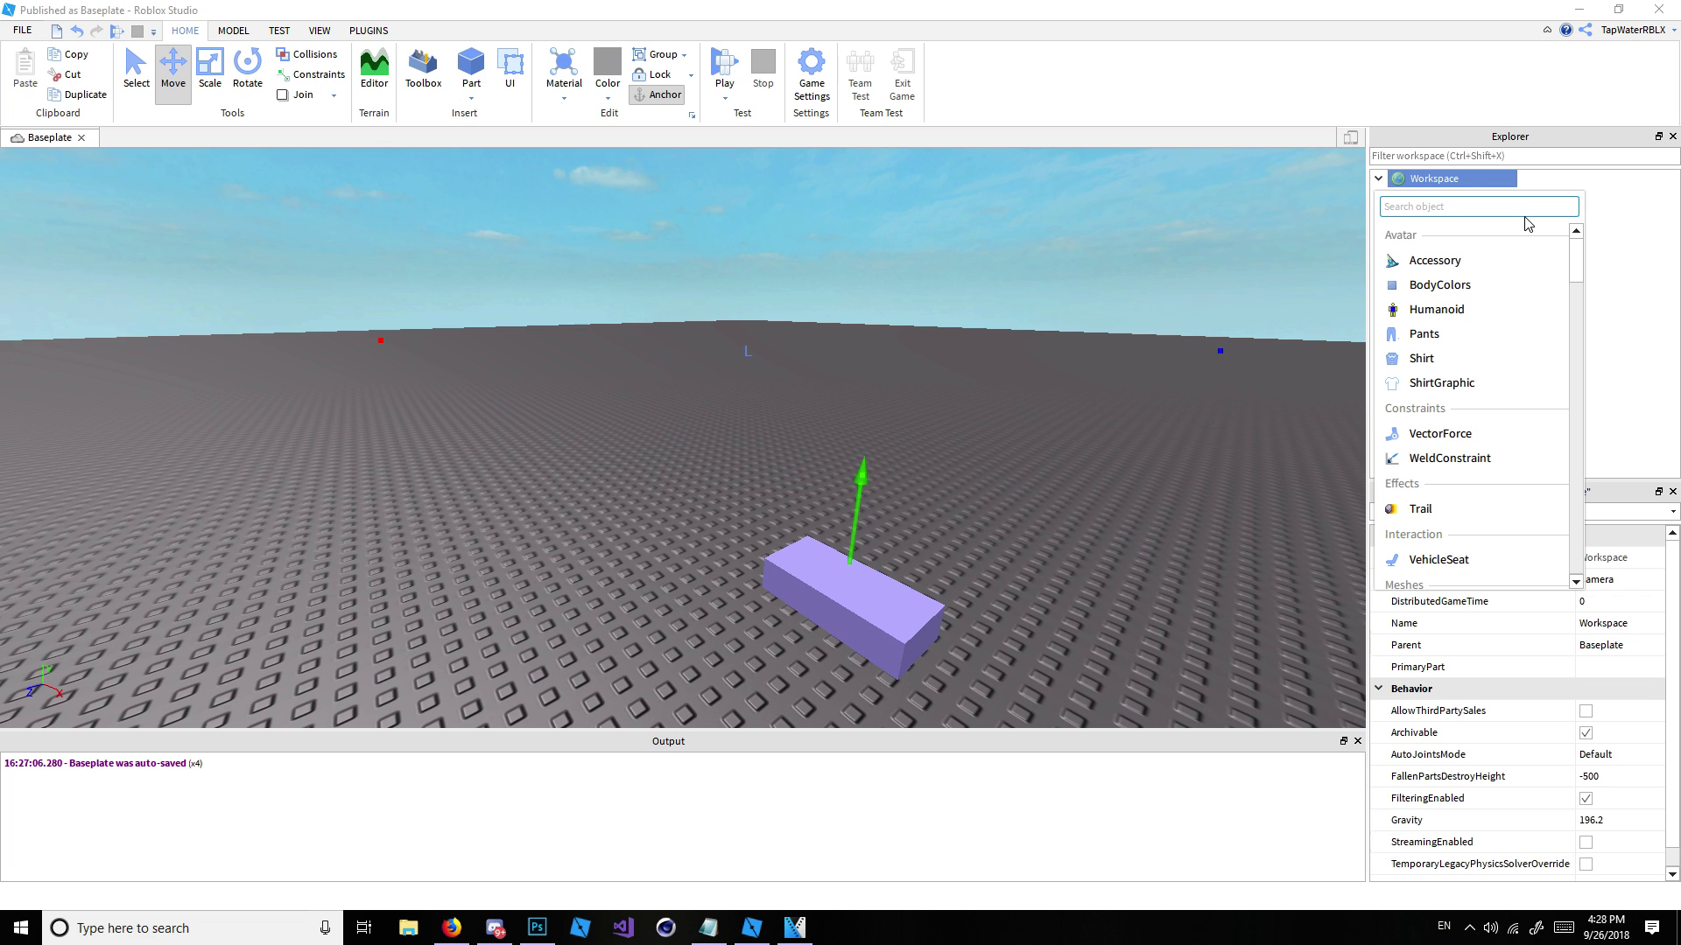
click(1538, 176)
click(1402, 183)
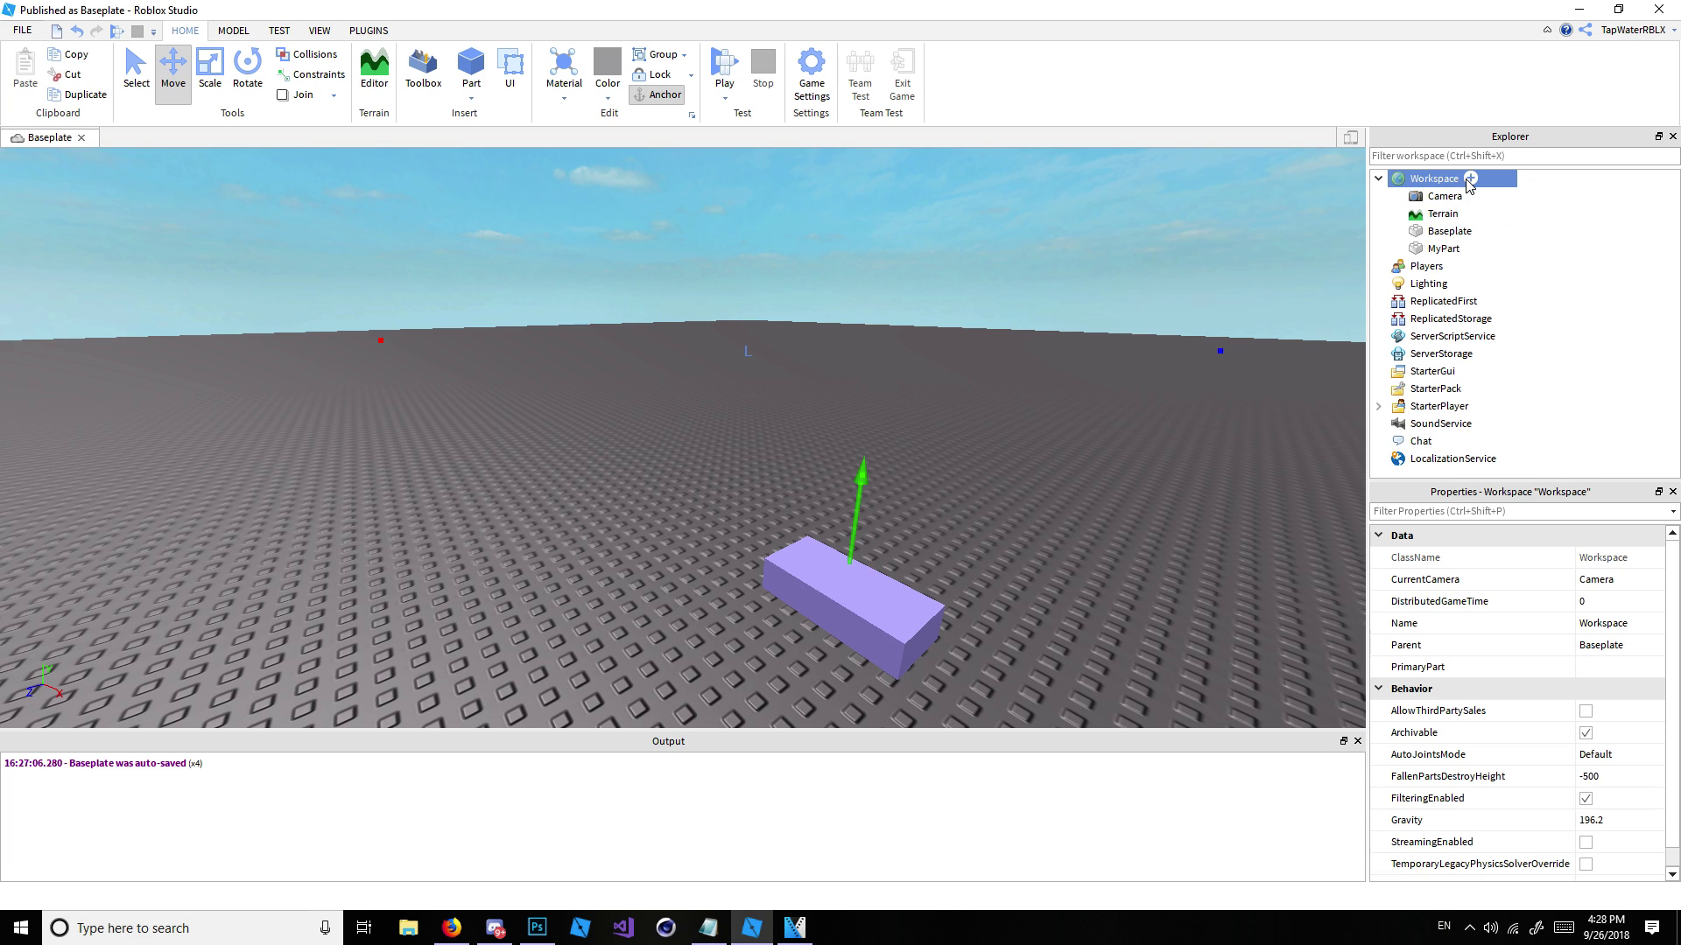
click(1472, 180)
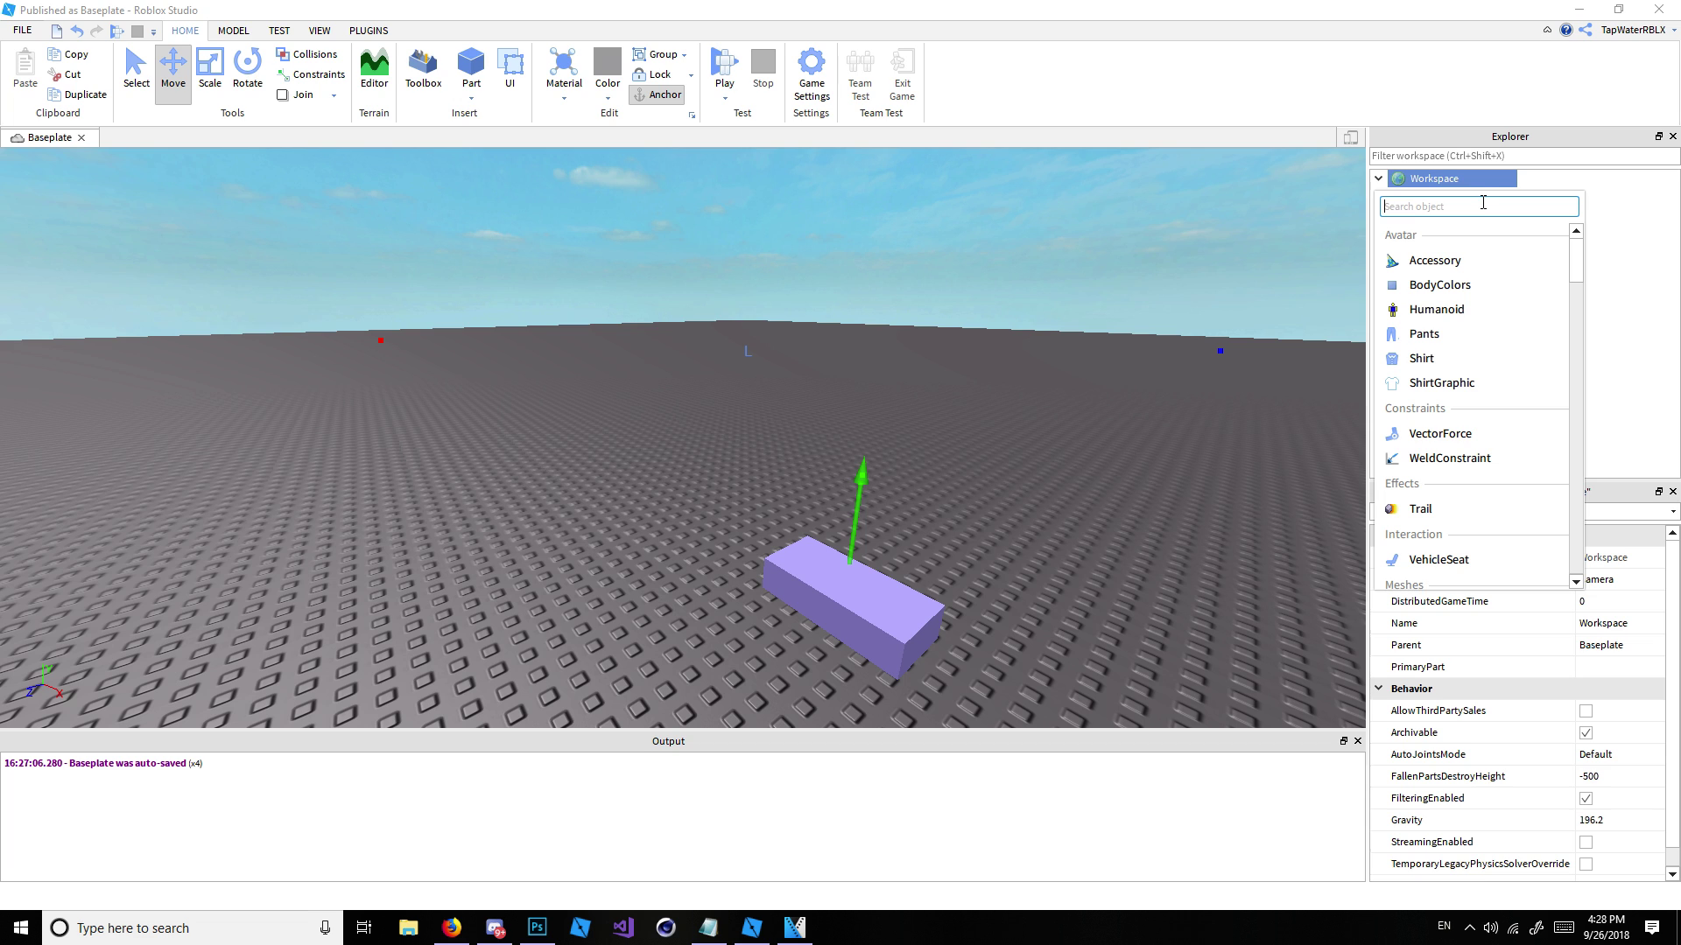
text(script)
key(Return)
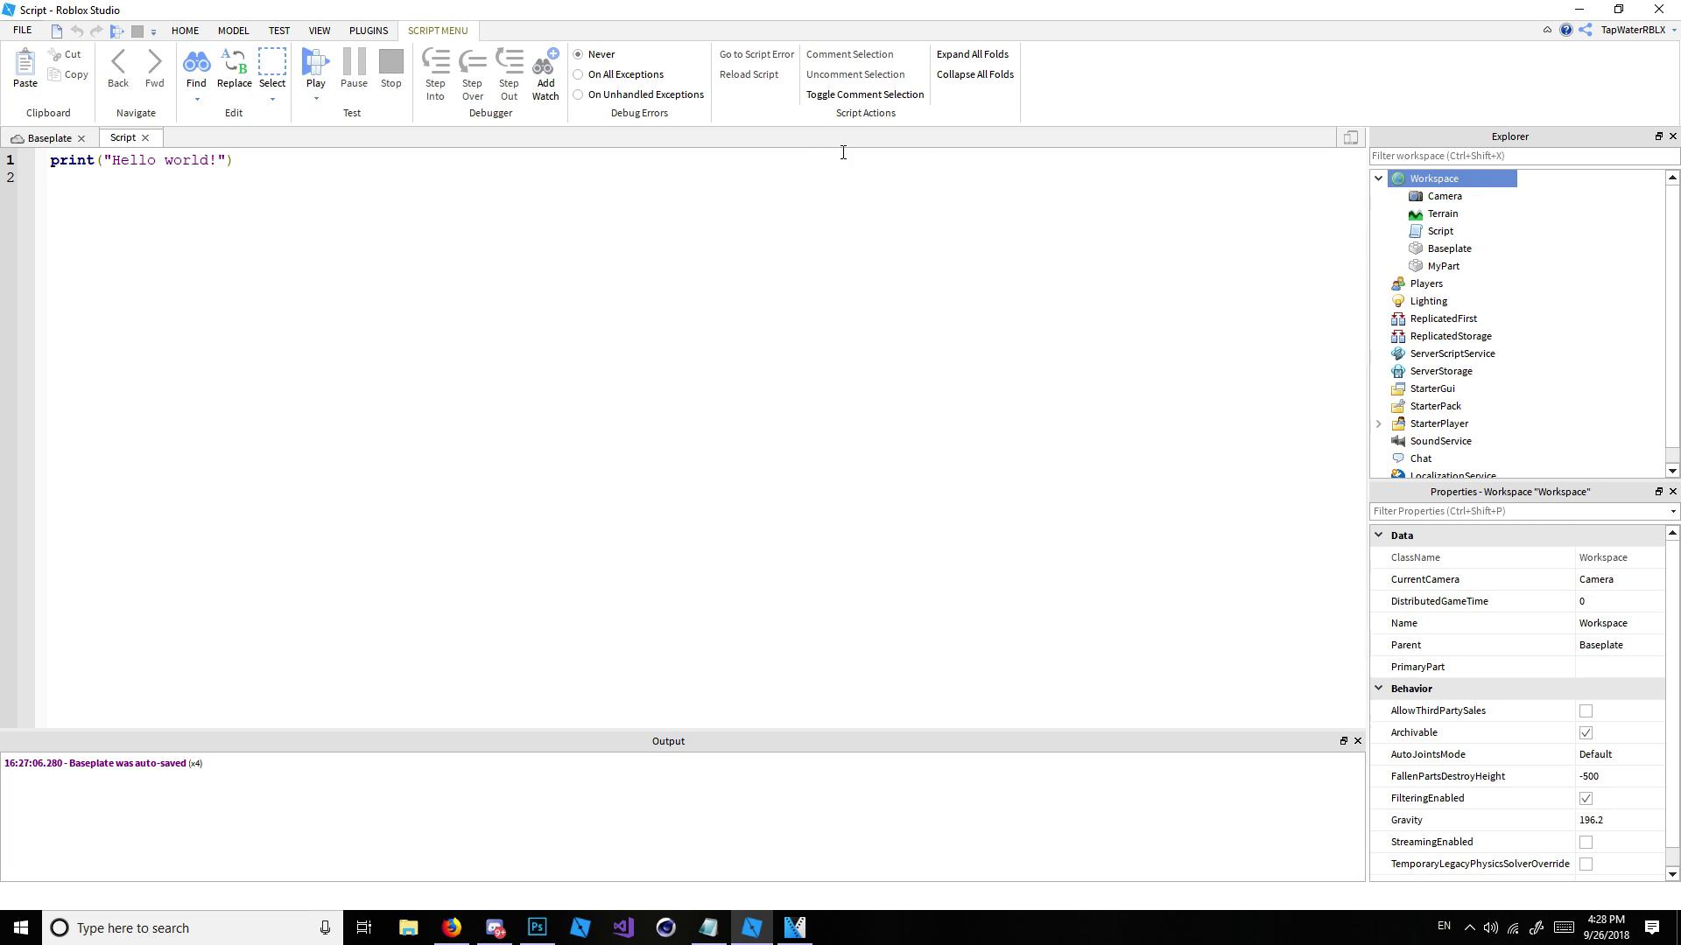
Step: Examine the new Script's place in the Workspace hierarchy and its default print("Hello world!") line
click(1411, 232)
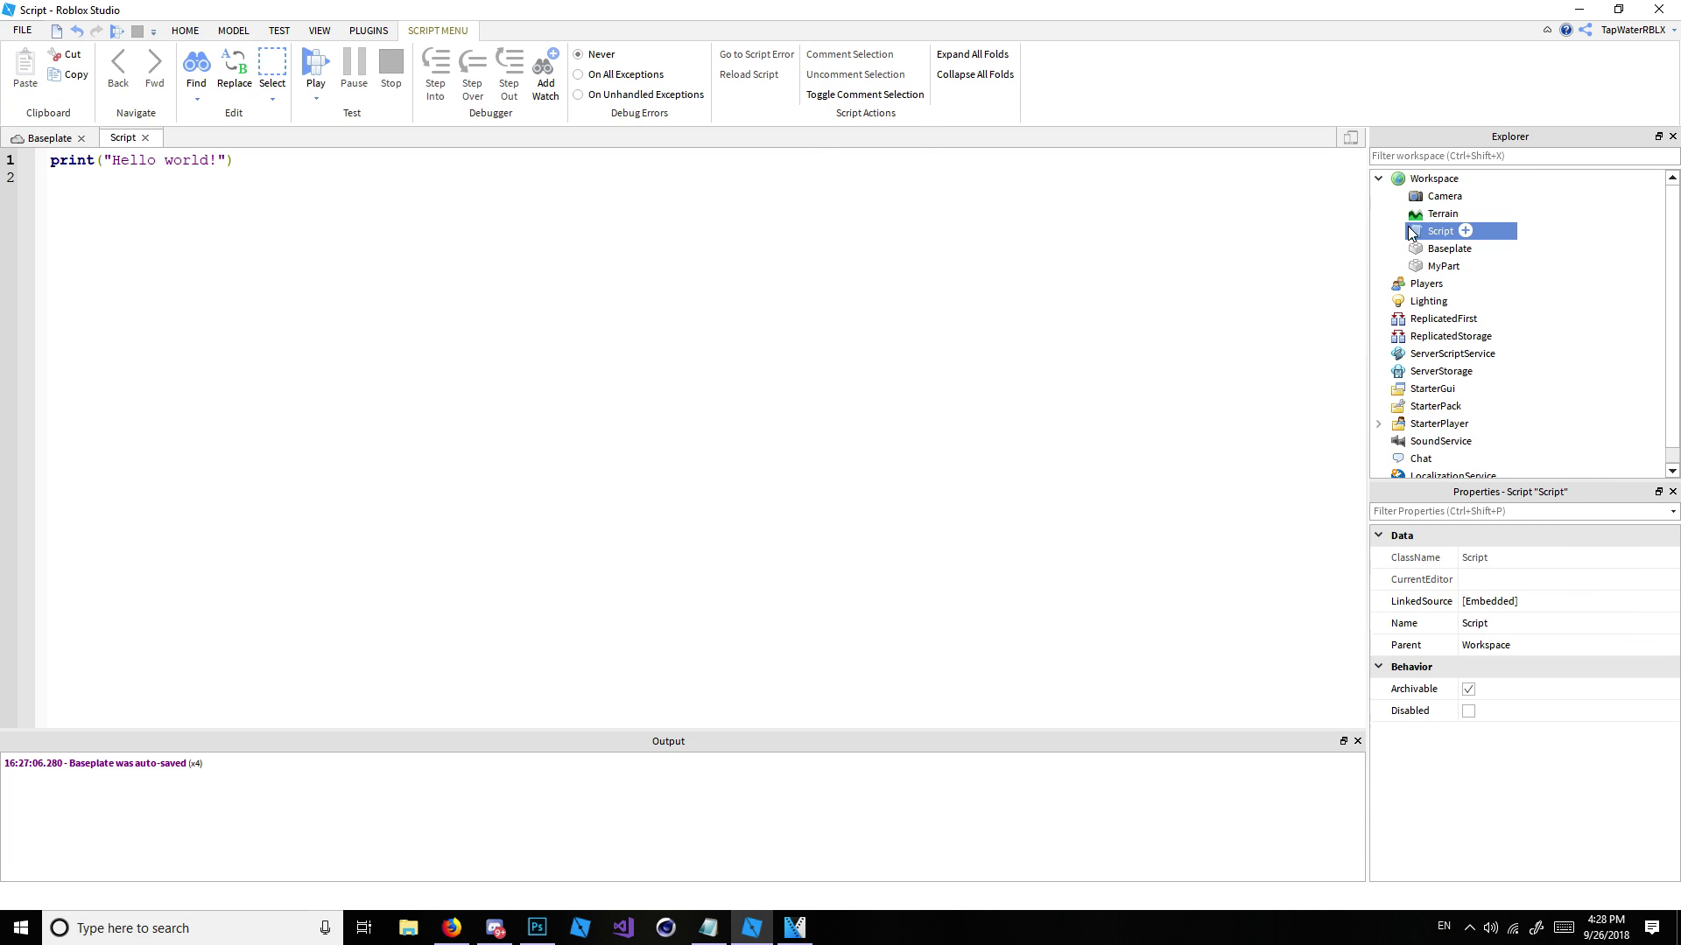
click(1441, 359)
click(1432, 177)
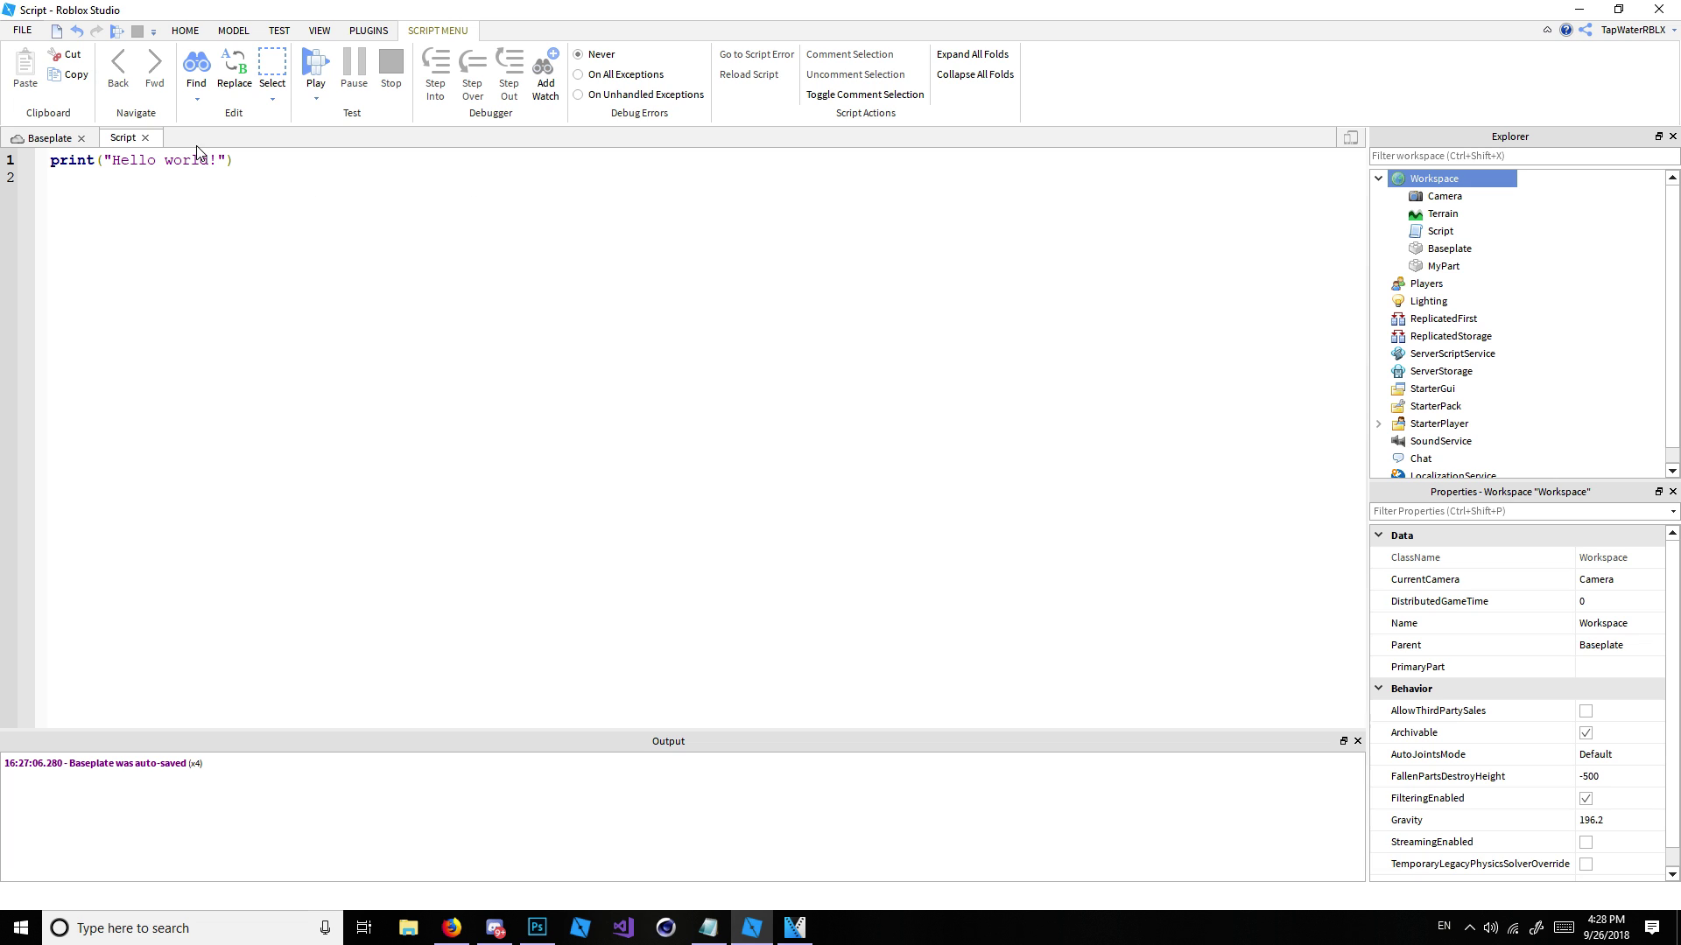
drag(295, 168, 109, 147)
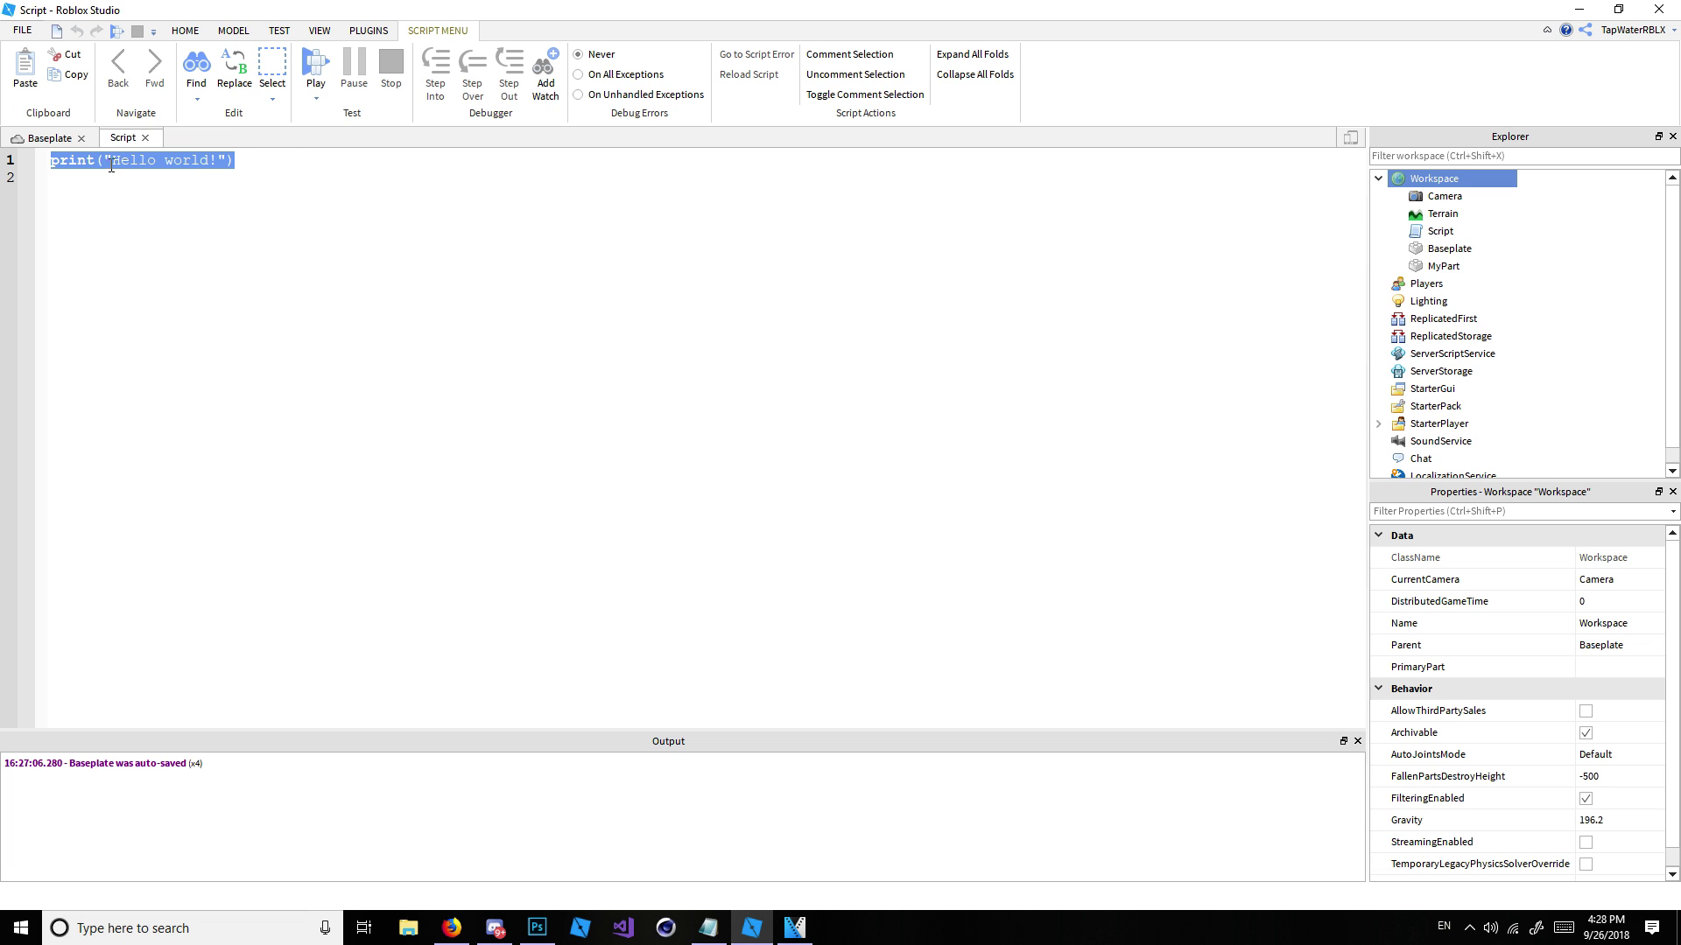
click(106, 162)
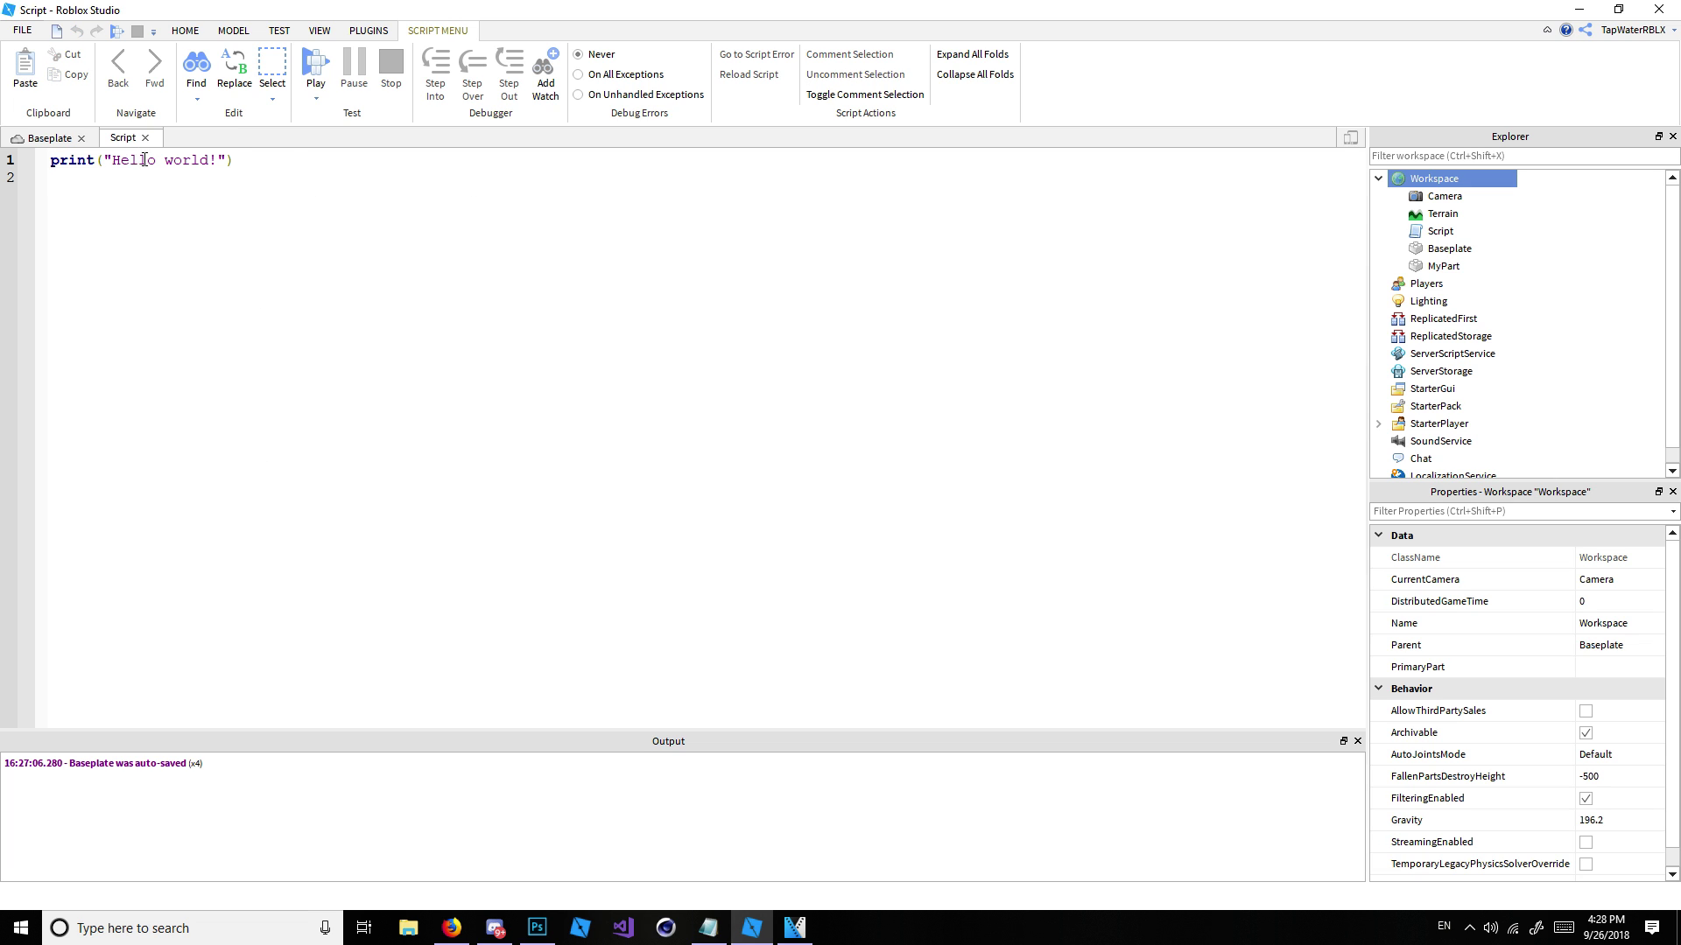
Step: Play-test the Baseplate place and compare the script's print line with the Output, returning to the game view
click(54, 138)
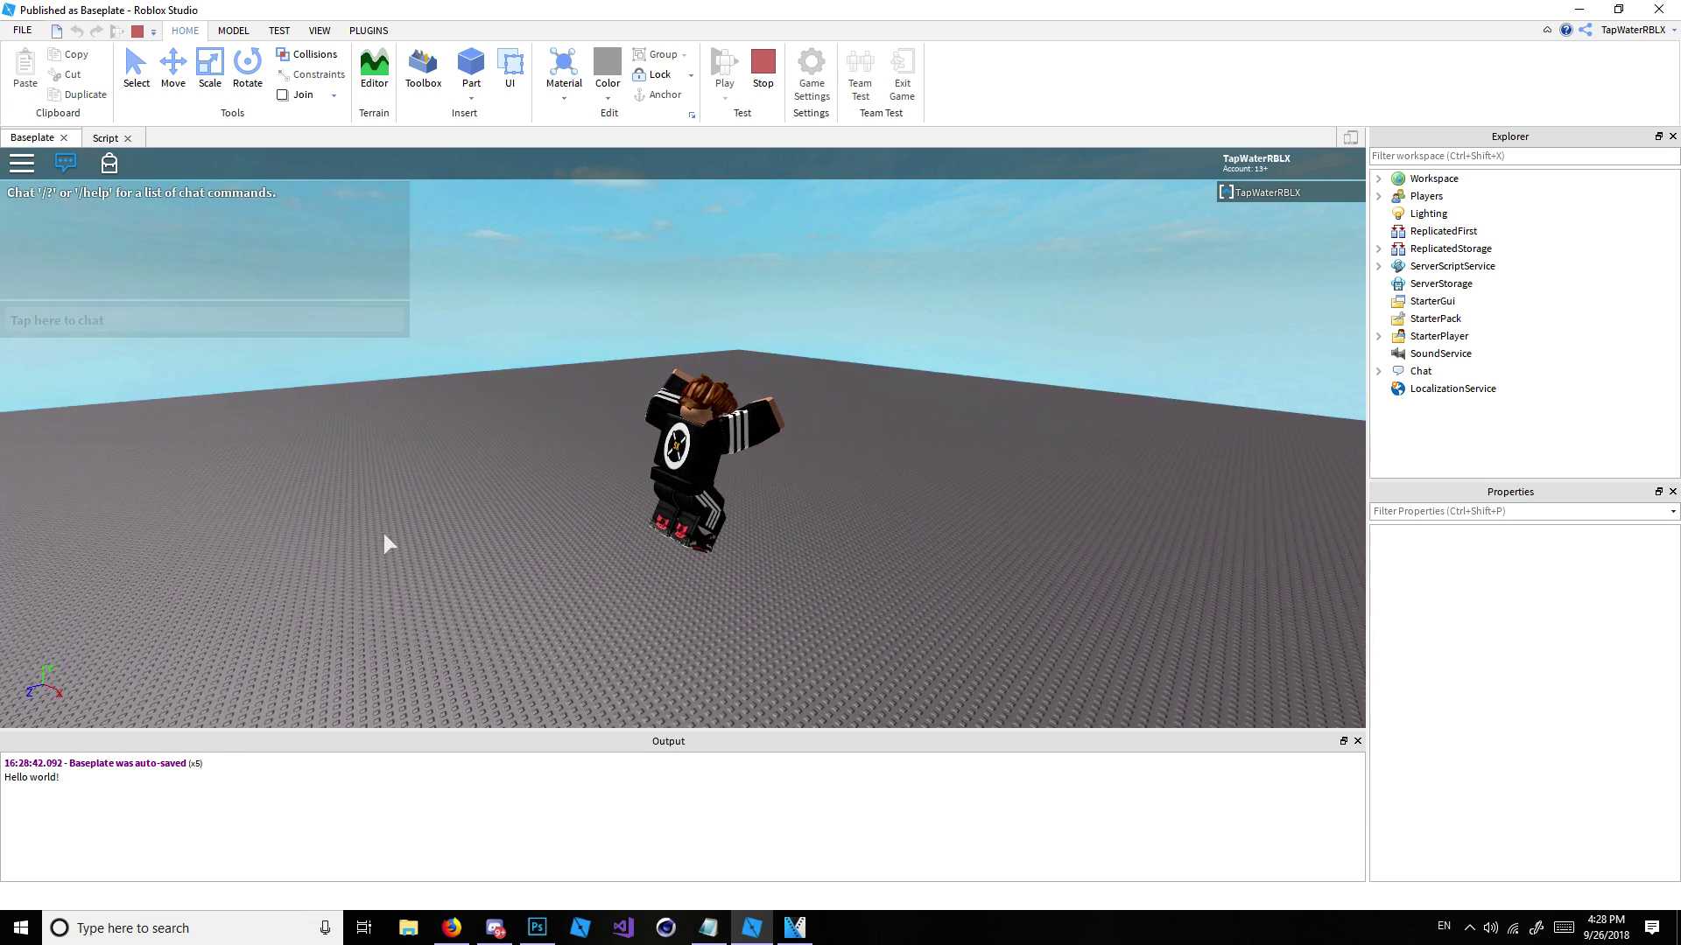
click(96, 140)
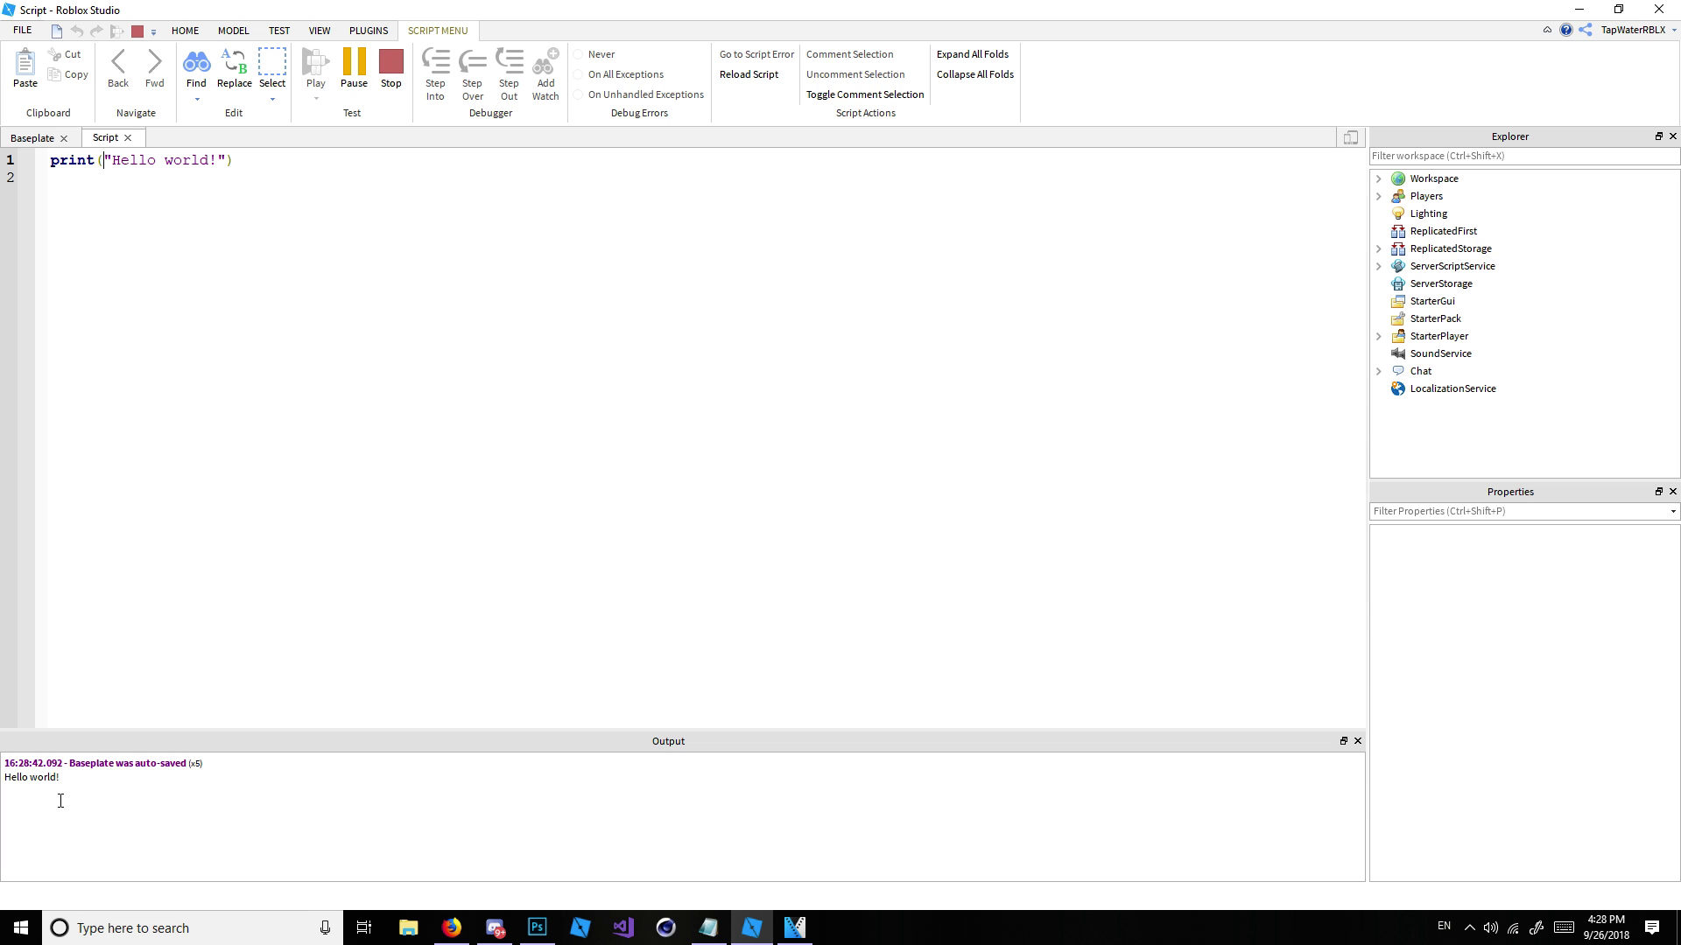
click(32, 138)
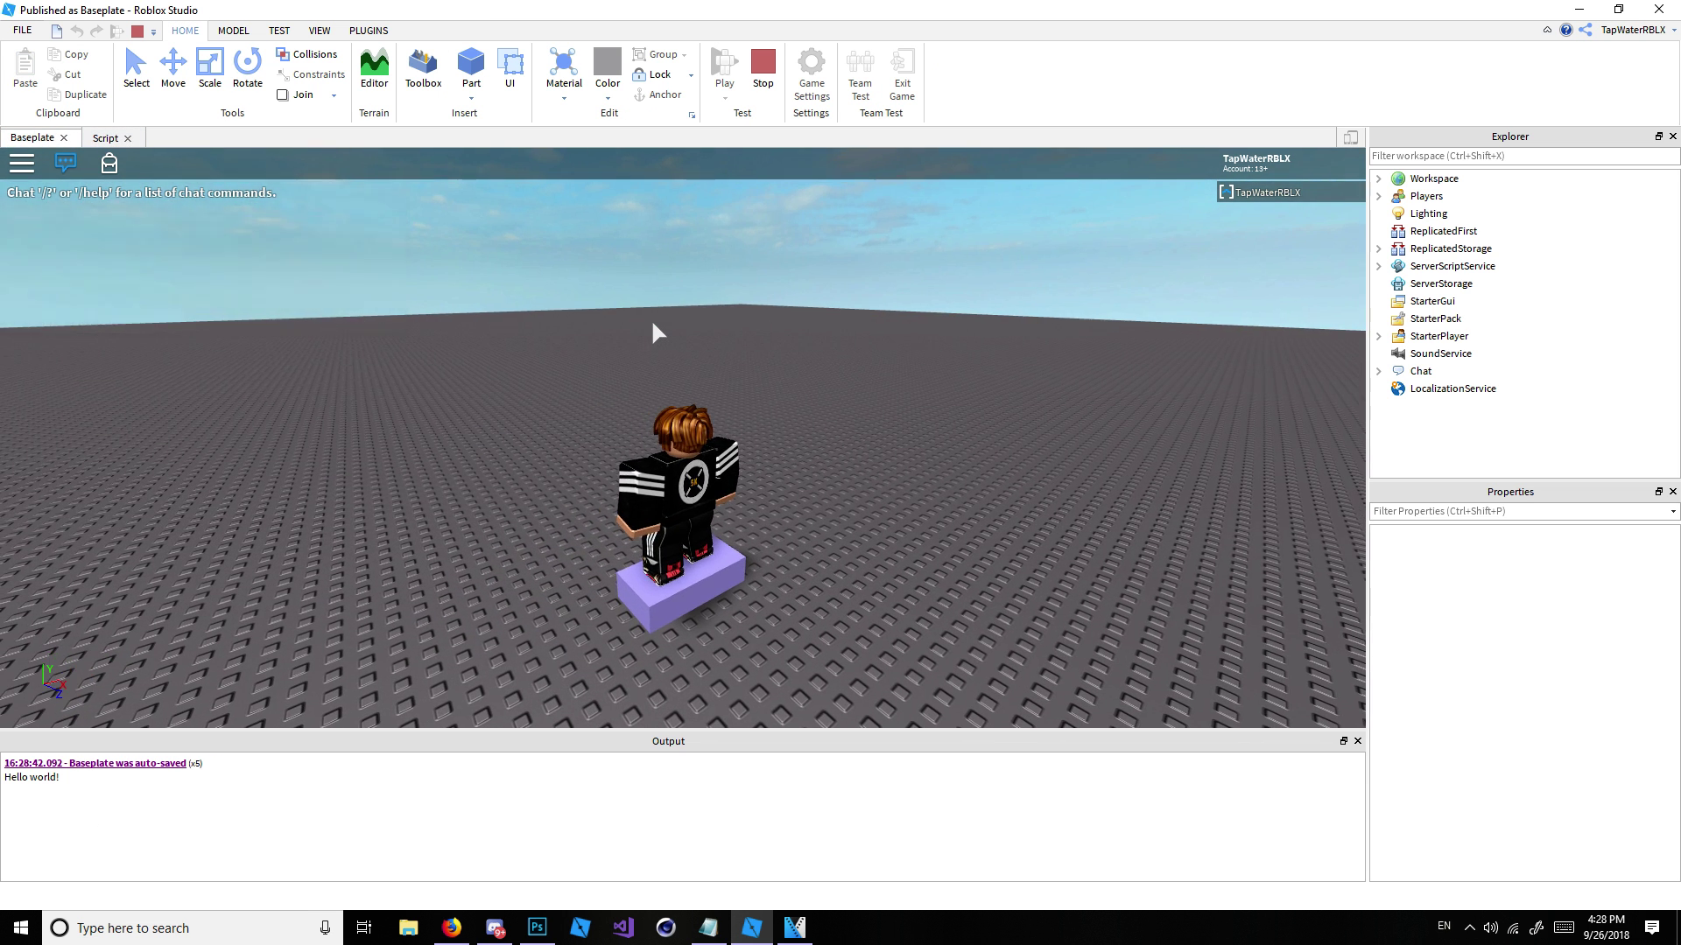
Step: Examine the avatar standing on the purple part from the front and up close during the play-test
right_drag(652, 323, 653, 323)
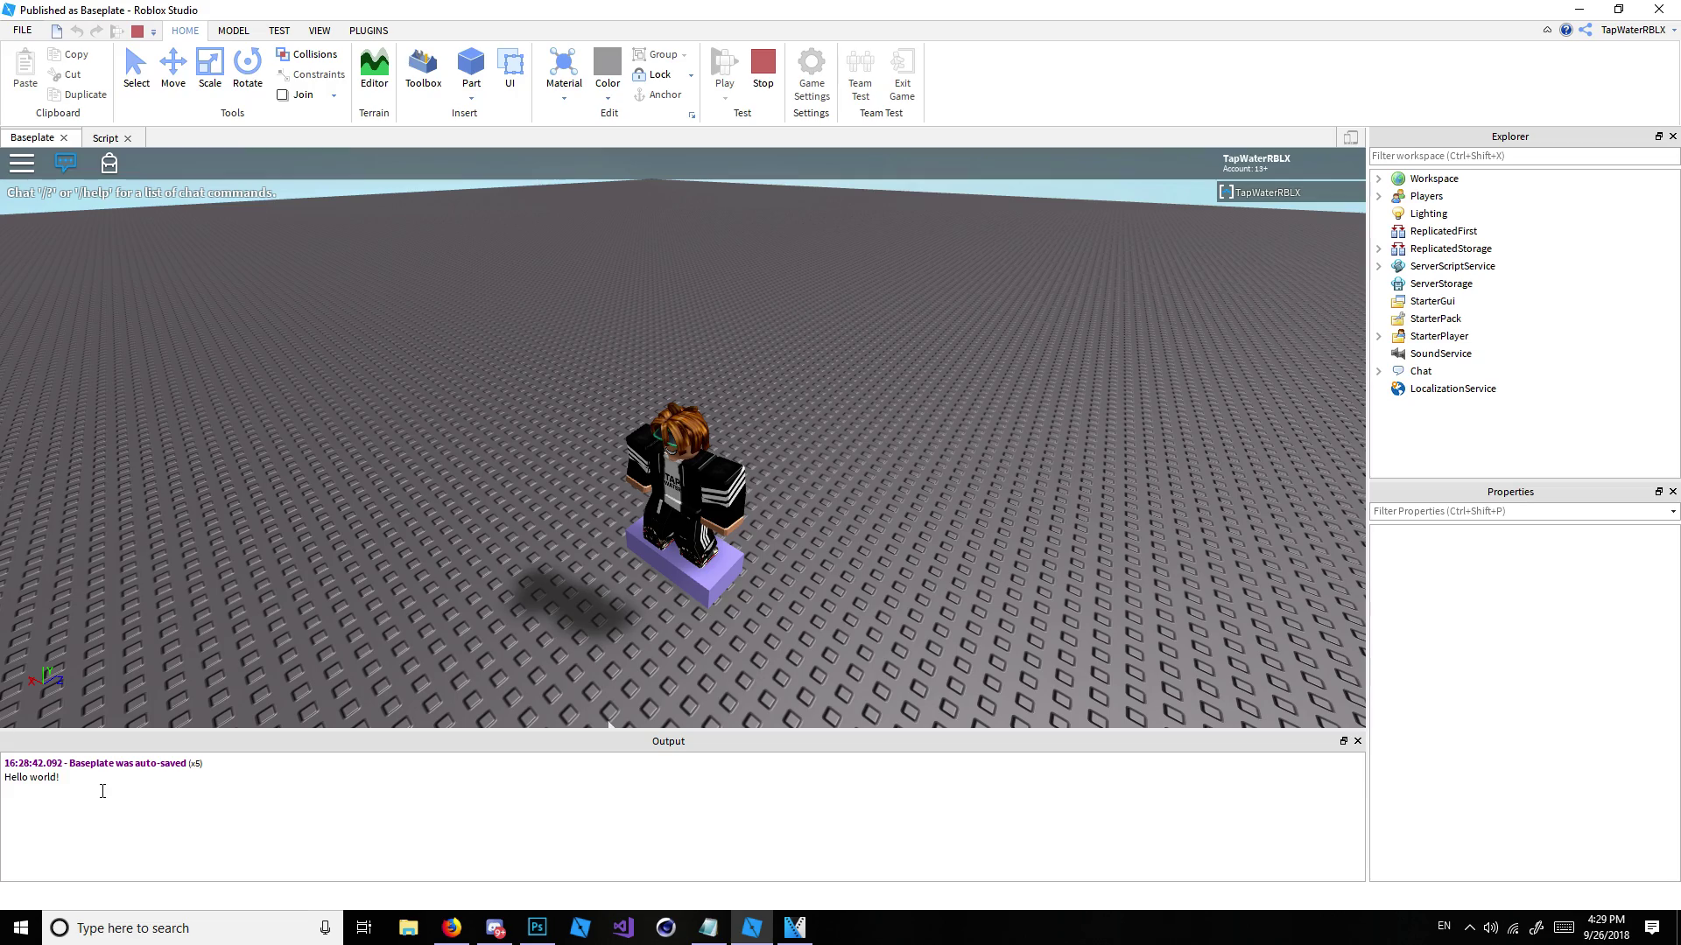
right_drag(667, 525, 742, 499)
scroll(740, 498, up, 3)
right_drag(1039, 559, 1315, 582)
scroll(1120, 509, down, 2)
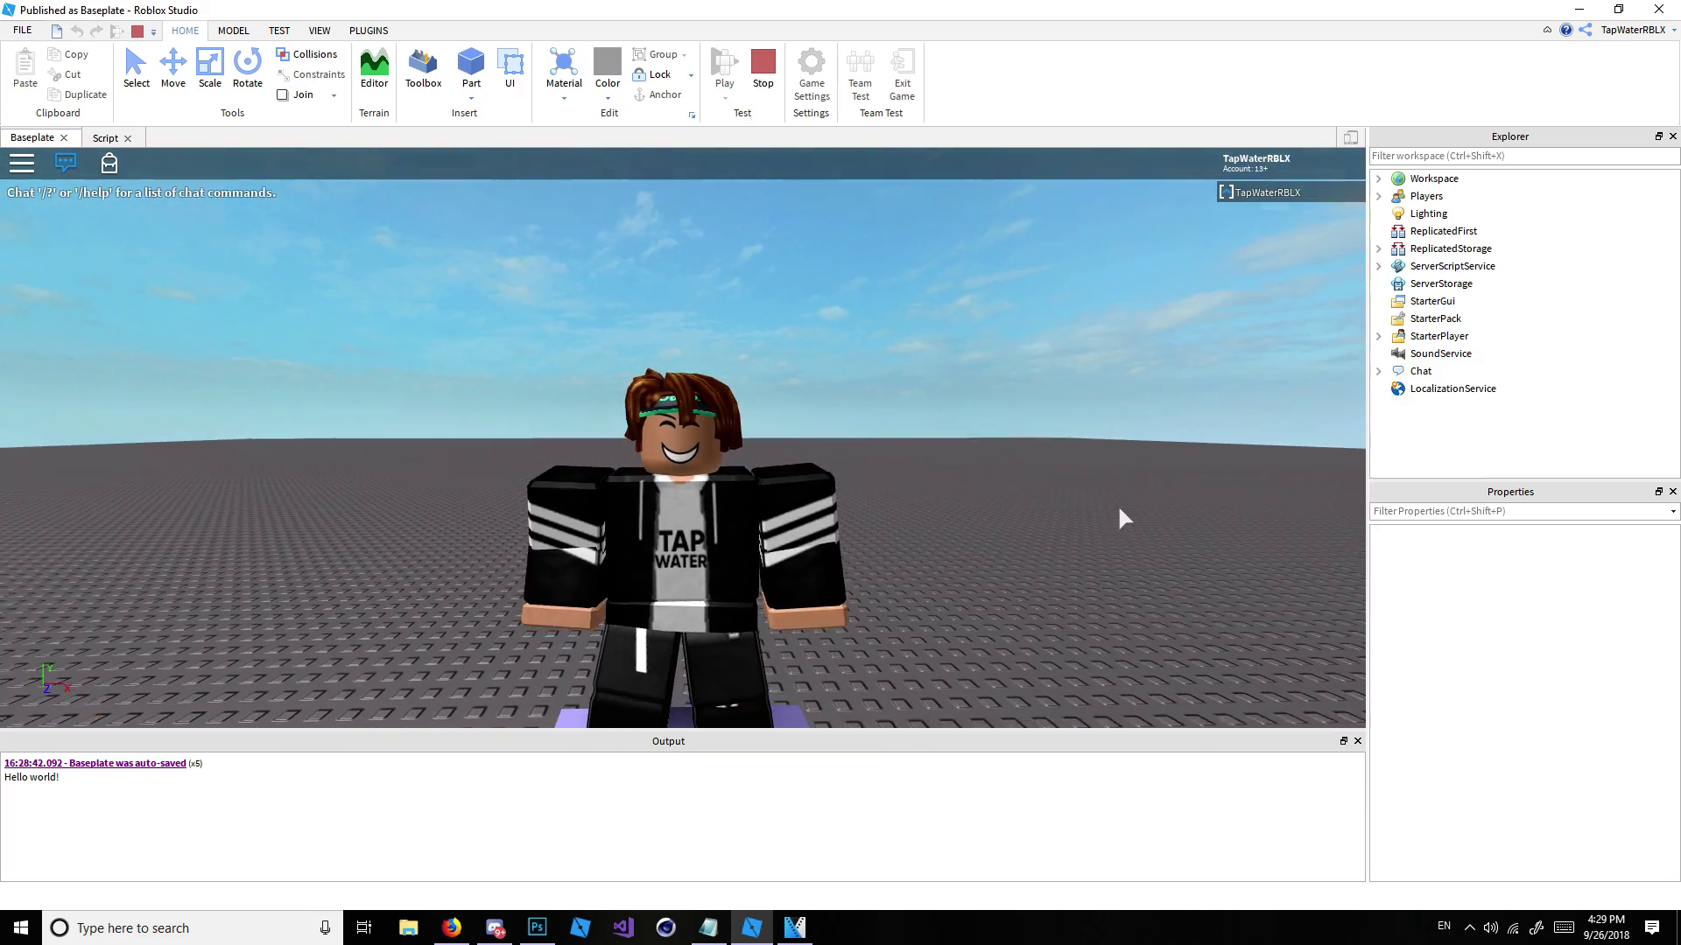
scroll(1119, 509, up, 1)
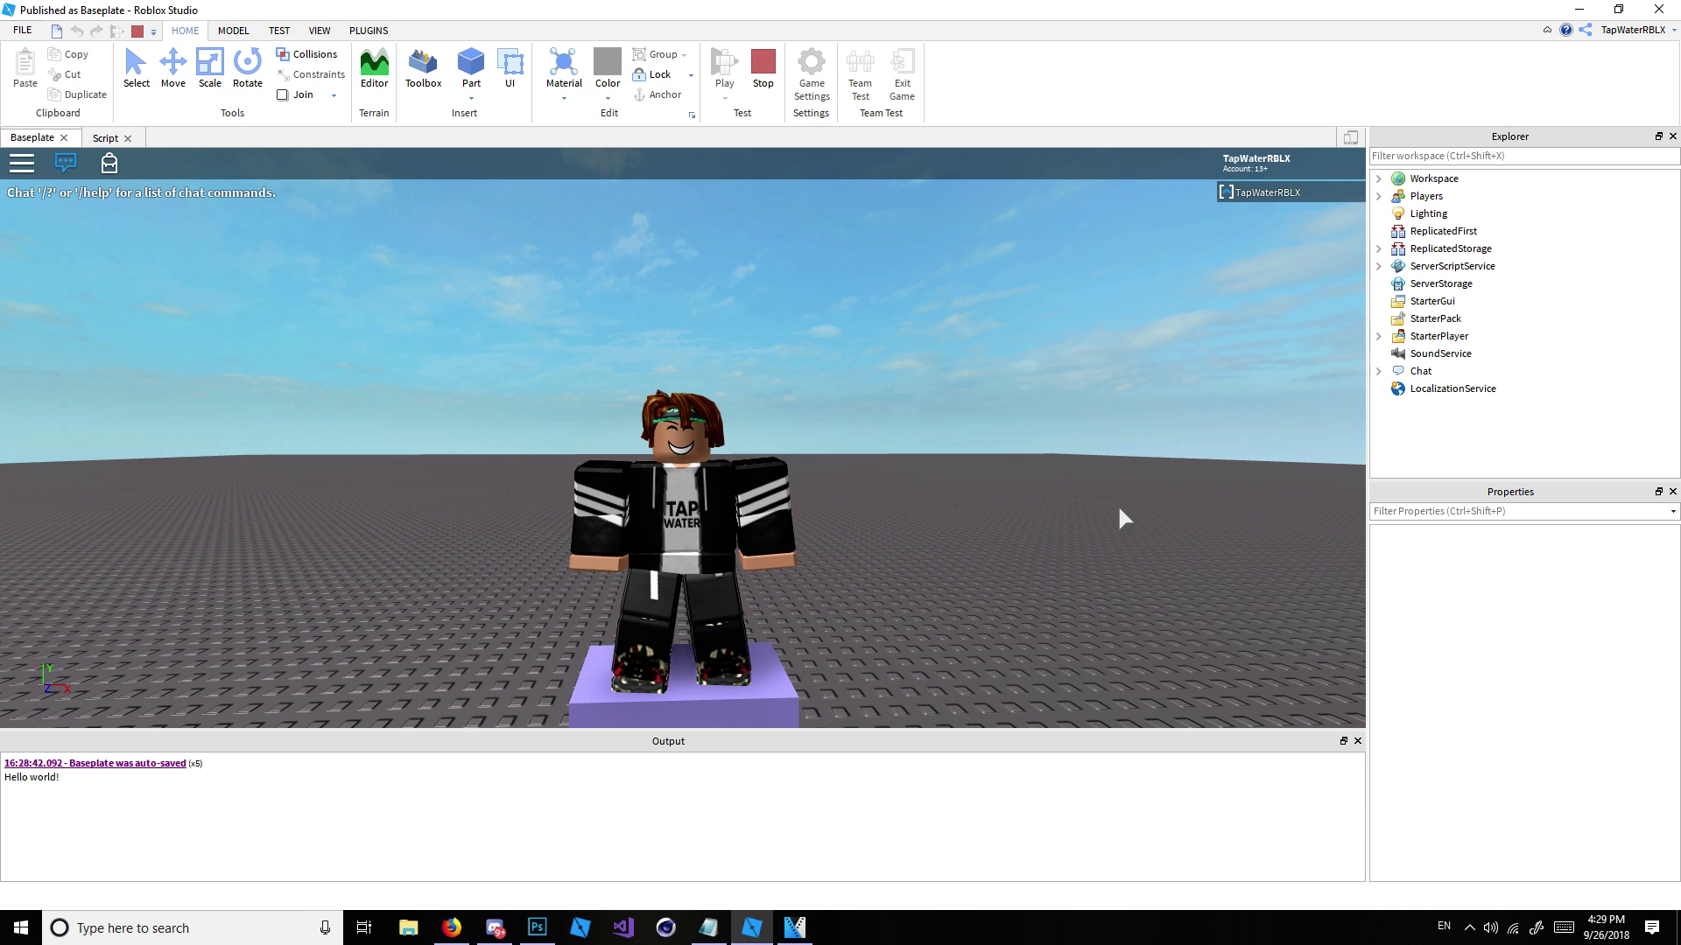